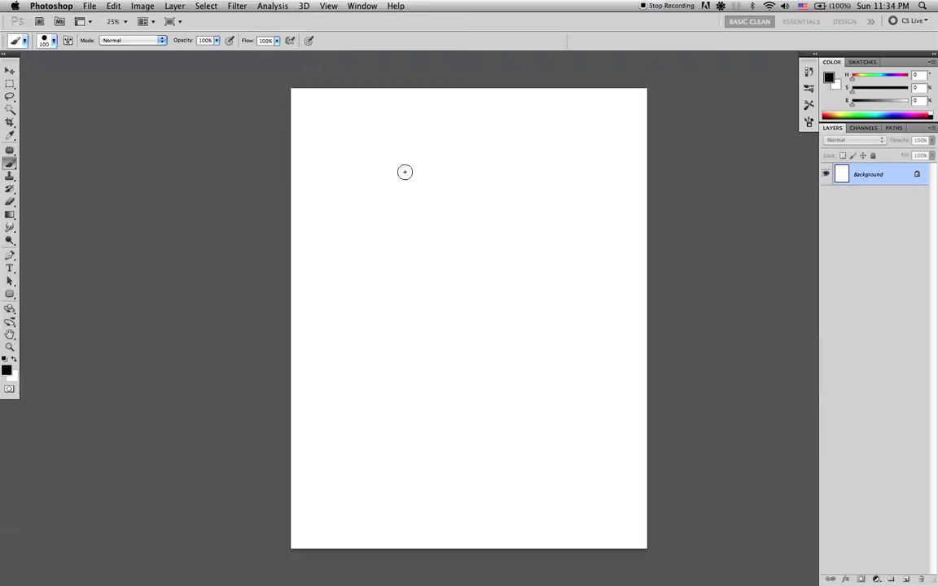
Paint the head of a standing figure in translucent grey strokes near the upper middle of the page.
click(404, 177)
click(459, 172)
drag(456, 188, 472, 172)
mouse_move(446, 156)
mouse_down()
mouse_move(470, 152)
mouse_move(467, 183)
mouse_up()
mouse_move(449, 159)
mouse_down()
mouse_move(460, 172)
mouse_move(455, 151)
mouse_move(464, 160)
mouse_move(452, 151)
mouse_move(453, 179)
mouse_up()
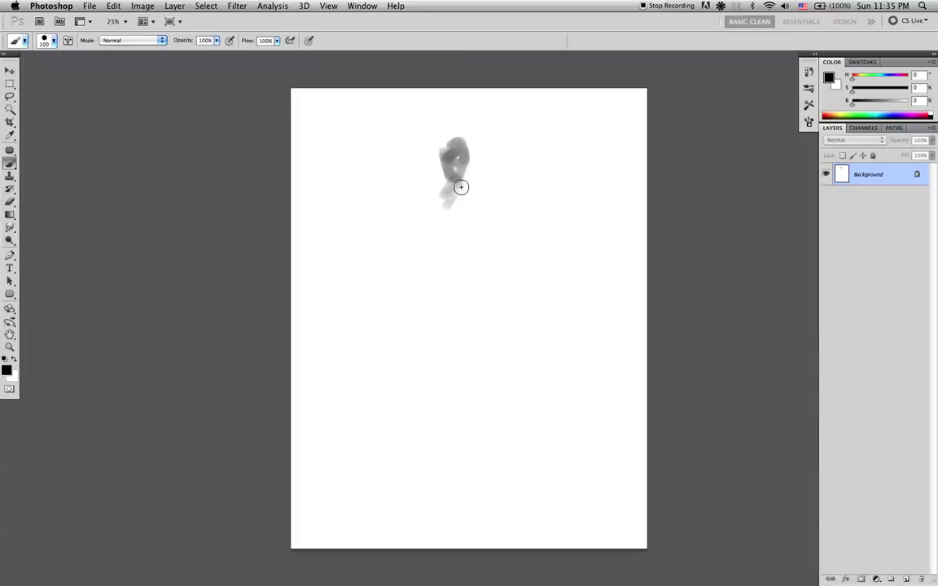
Paint the neck and a wide, slightly arched shoulder line beneath the head.
mouse_move(460, 188)
mouse_down()
mouse_move(427, 198)
mouse_move(493, 194)
mouse_move(487, 201)
mouse_up()
key(super+alt+z)
key(super+alt+z)
drag(454, 189, 419, 199)
mouse_move(496, 202)
mouse_down()
mouse_move(444, 201)
mouse_move(486, 203)
mouse_move(437, 212)
mouse_move(436, 230)
mouse_move(465, 245)
mouse_move(465, 212)
mouse_move(455, 243)
mouse_move(415, 220)
mouse_up()
Sample a mid grey from the figure and block in the tapering torso and both hanging arms.
alt+click(451, 205)
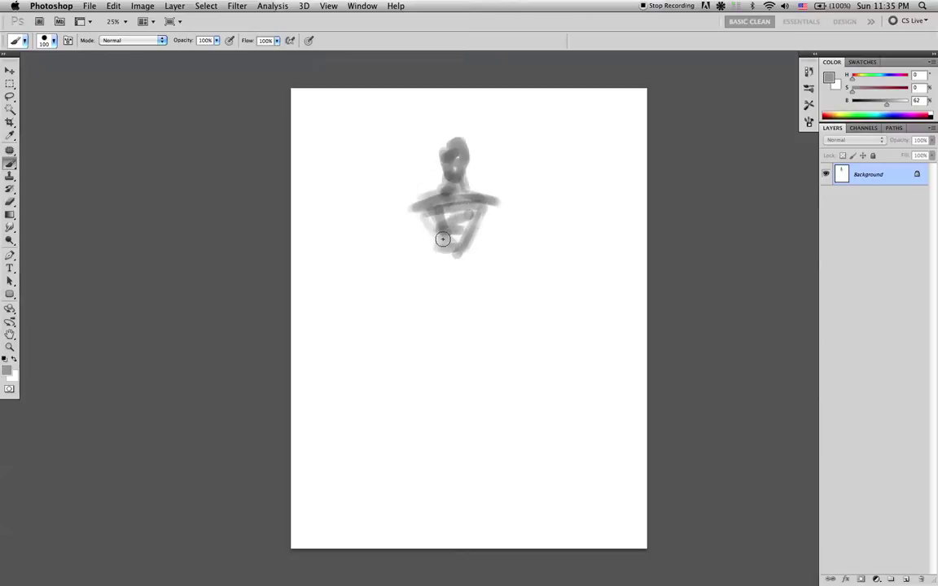
mouse_move(443, 259)
mouse_down()
mouse_move(477, 216)
mouse_move(461, 273)
mouse_move(451, 268)
mouse_move(485, 207)
mouse_move(508, 282)
mouse_up()
drag(418, 214, 403, 314)
mouse_move(425, 214)
mouse_down()
mouse_move(407, 289)
mouse_move(428, 228)
mouse_move(410, 284)
mouse_move(420, 233)
mouse_move(411, 328)
mouse_move(408, 286)
mouse_move(407, 339)
mouse_move(414, 282)
mouse_move(407, 350)
mouse_up()
mouse_move(500, 272)
mouse_down()
mouse_move(509, 329)
mouse_move(483, 221)
mouse_up()
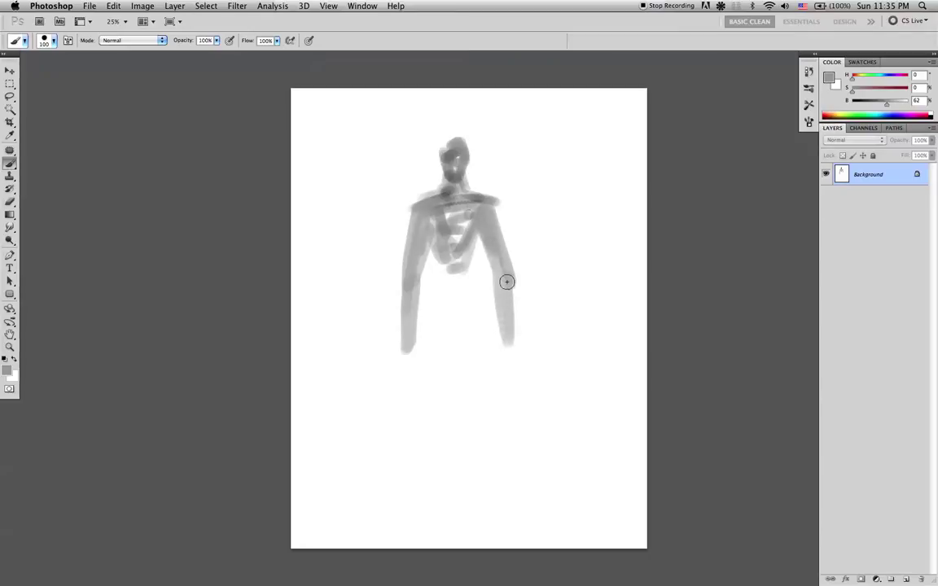
Block in the abdomen and pelvis with darker grey below the rib cage.
key(d)
mouse_move(446, 268)
mouse_down()
mouse_move(472, 284)
mouse_move(455, 292)
mouse_move(438, 285)
mouse_move(463, 300)
mouse_move(468, 282)
mouse_move(471, 296)
mouse_move(450, 300)
mouse_move(472, 298)
mouse_move(473, 287)
mouse_move(460, 302)
mouse_move(446, 292)
mouse_move(453, 271)
mouse_move(454, 285)
mouse_move(455, 275)
mouse_move(465, 278)
mouse_move(477, 240)
mouse_up()
alt+click(456, 288)
drag(447, 321, 443, 292)
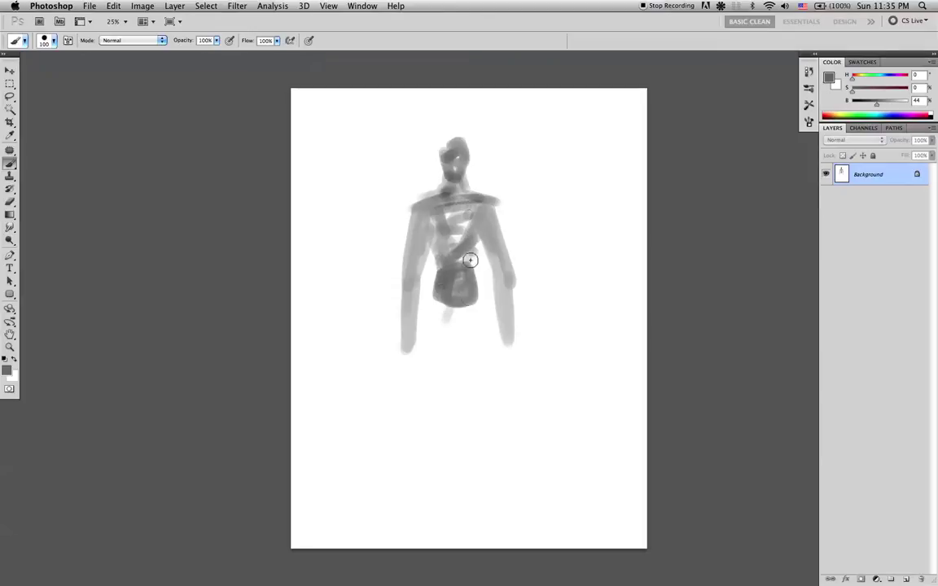
Paint both legs down from the pelvis and finish them with feet, one turned outward.
drag(446, 311, 429, 411)
mouse_move(451, 327)
mouse_down()
mouse_move(436, 378)
mouse_move(452, 303)
mouse_move(435, 303)
mouse_move(432, 408)
mouse_move(455, 306)
mouse_move(463, 330)
mouse_move(454, 327)
mouse_move(465, 309)
mouse_move(472, 322)
mouse_move(472, 300)
mouse_move(493, 388)
mouse_move(475, 299)
mouse_move(488, 429)
mouse_move(490, 386)
mouse_move(484, 400)
mouse_move(472, 329)
mouse_move(460, 354)
mouse_move(452, 325)
mouse_move(427, 405)
mouse_move(440, 391)
mouse_move(439, 517)
mouse_move(473, 475)
mouse_move(485, 403)
mouse_move(480, 470)
mouse_move(494, 404)
mouse_move(472, 511)
mouse_move(471, 479)
mouse_move(478, 510)
mouse_move(436, 515)
mouse_move(438, 456)
mouse_move(427, 431)
mouse_move(443, 418)
mouse_move(443, 441)
mouse_move(446, 371)
mouse_move(481, 373)
mouse_move(447, 387)
mouse_up()
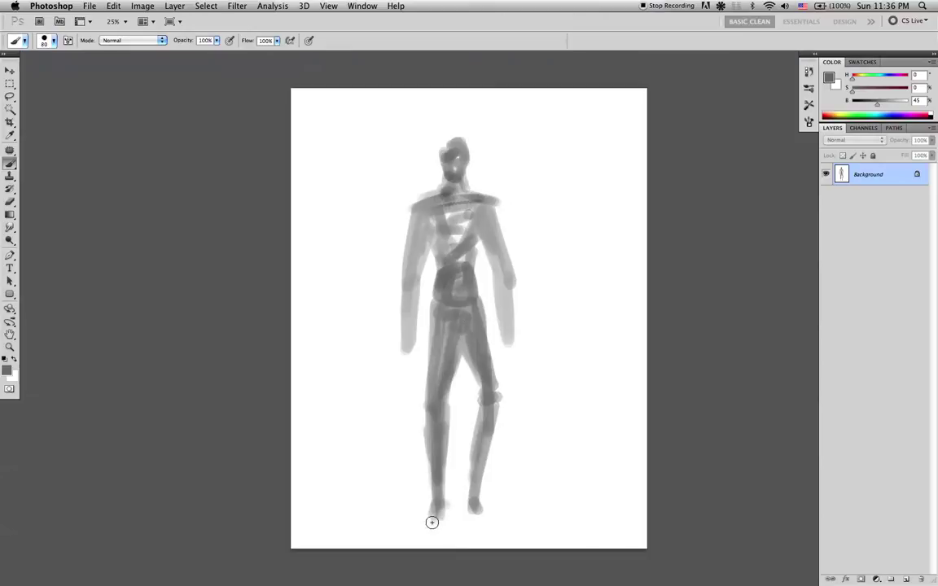
drag(429, 519, 435, 505)
drag(468, 497, 491, 518)
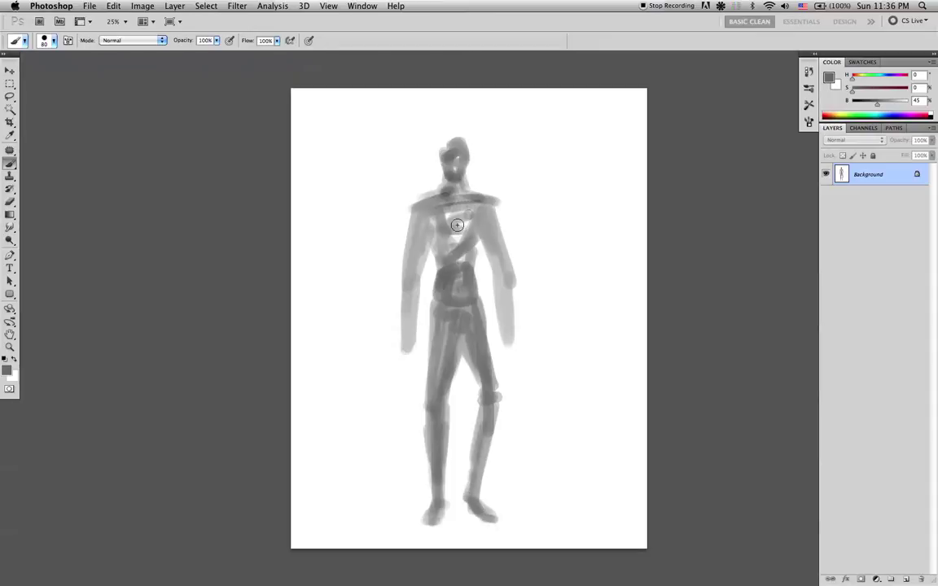
Cover the forearm on the viewer's right with white and repaint it in sampled grey, angled outward.
key(x)
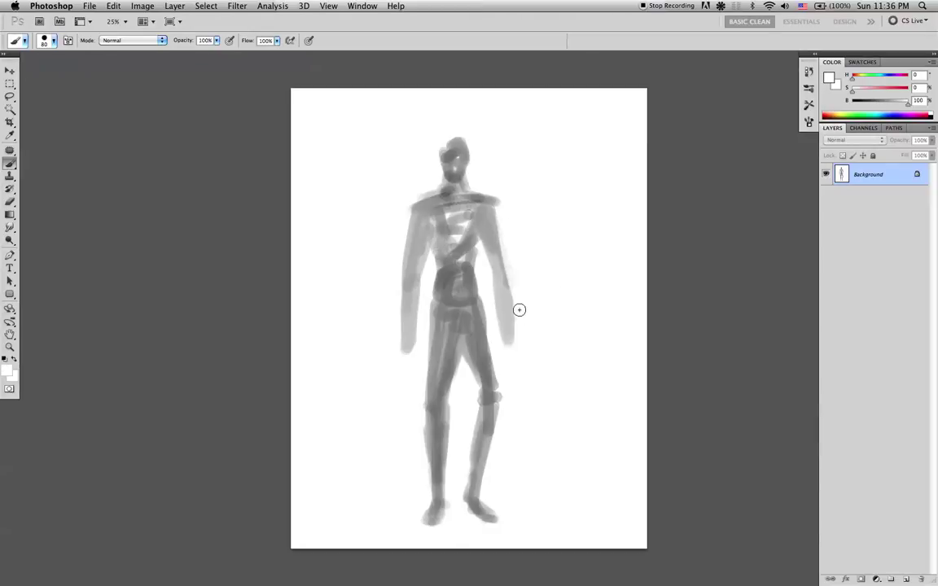
alt+click(490, 242)
drag(500, 274, 527, 335)
key(x)
Paint both hands in translucent black, one hanging down and the other extended outward with the fingers pointing away.
key(d)
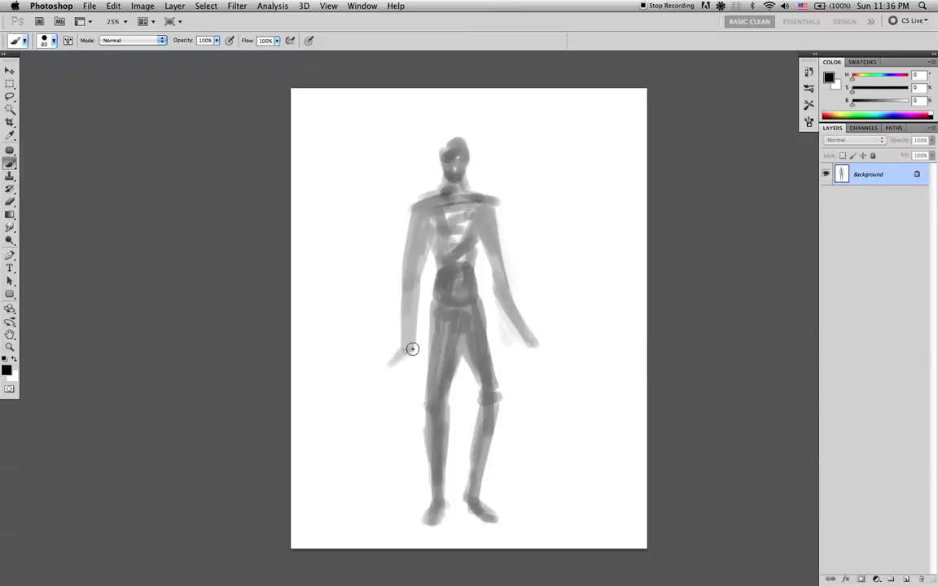
key(super+z)
mouse_move(404, 354)
mouse_down()
mouse_move(415, 378)
mouse_move(414, 358)
mouse_move(407, 368)
mouse_up()
mouse_move(521, 337)
mouse_down()
mouse_move(553, 337)
mouse_move(550, 350)
mouse_up()
key(ctrl+z)
drag(522, 338, 558, 341)
key(ctrl+z)
drag(532, 339, 559, 359)
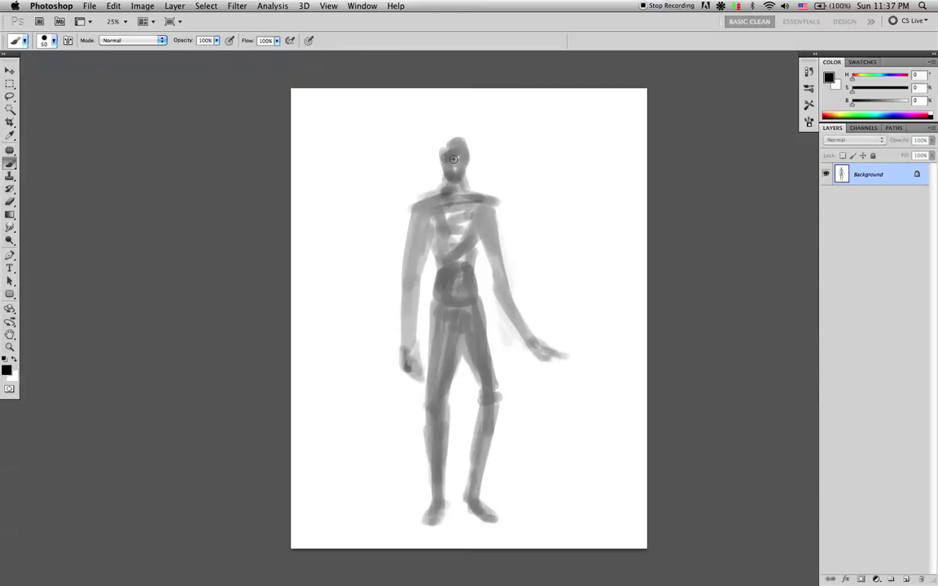
drag(447, 156, 463, 148)
drag(449, 150, 462, 145)
key(super+z)
key(super+z)
mouse_move(474, 226)
mouse_down()
mouse_move(454, 233)
mouse_move(476, 206)
mouse_move(441, 227)
mouse_up()
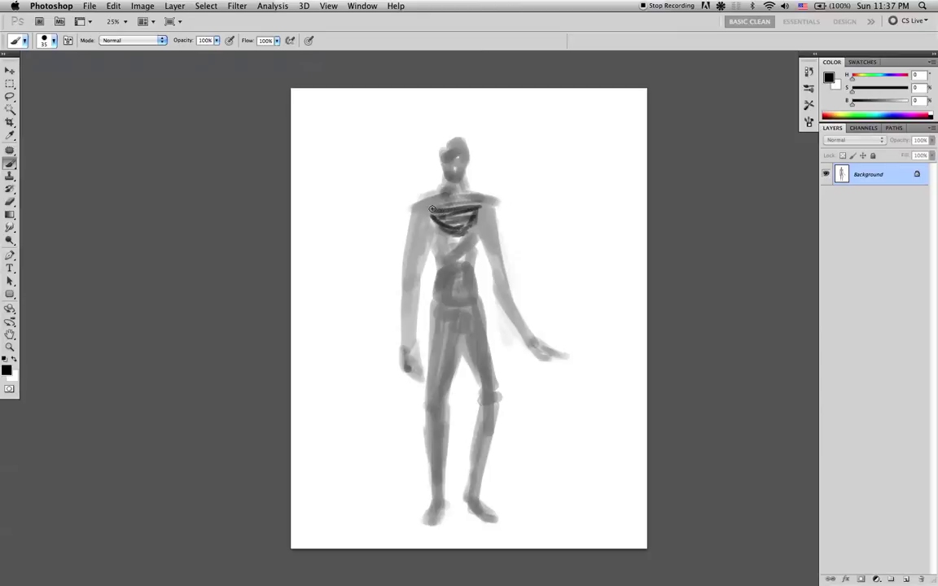
key(super+alt+z)
key(super+alt+z)
key(super+alt+z)
Paint a solid black V-shaped collar piece over the upper chest, replacing the first outlined attempt.
mouse_move(437, 201)
mouse_down()
mouse_move(448, 229)
mouse_move(466, 225)
mouse_move(470, 196)
mouse_up()
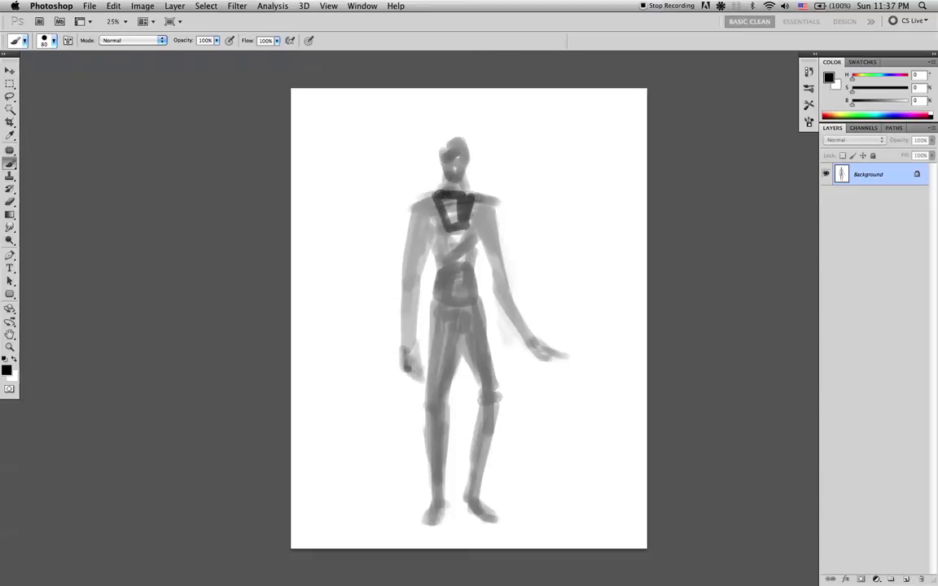
key(ctrl+alt+z)
key(ctrl+alt+z)
mouse_move(462, 227)
mouse_down()
mouse_move(470, 194)
mouse_move(442, 193)
mouse_move(457, 200)
mouse_up()
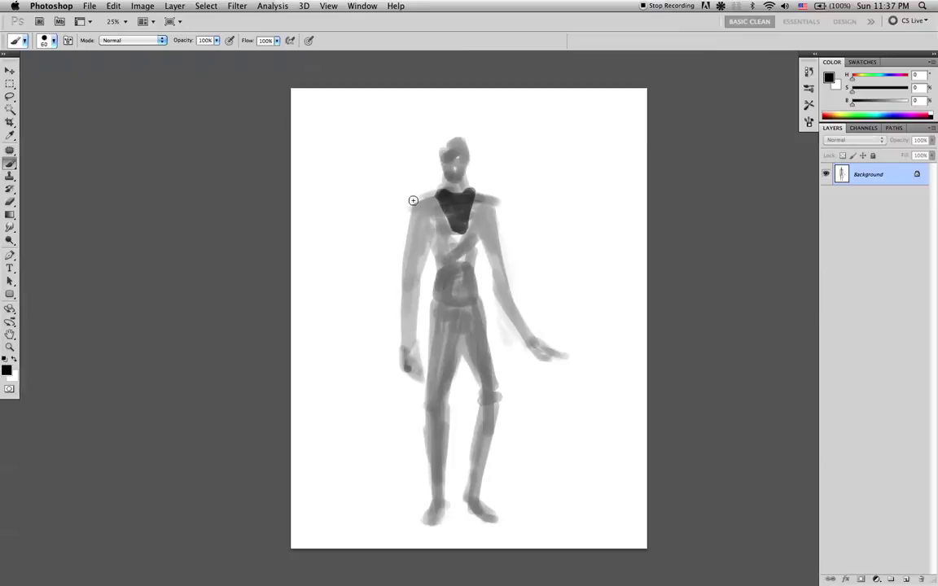
drag(411, 261, 413, 212)
key(super+z)
key(bracketright)
key(bracketright)
key(bracketright)
drag(435, 278, 435, 280)
drag(433, 289, 432, 313)
mouse_move(433, 313)
mouse_down()
mouse_move(431, 330)
mouse_move(434, 313)
mouse_up()
key(super+z)
Paint sampled grey over the collar's lower tip and extend the dark collar up around the neck.
alt+click(460, 239)
mouse_move(445, 229)
mouse_down()
mouse_move(454, 228)
mouse_move(445, 216)
mouse_move(477, 210)
mouse_move(452, 235)
mouse_move(436, 221)
mouse_up()
alt+click(477, 211)
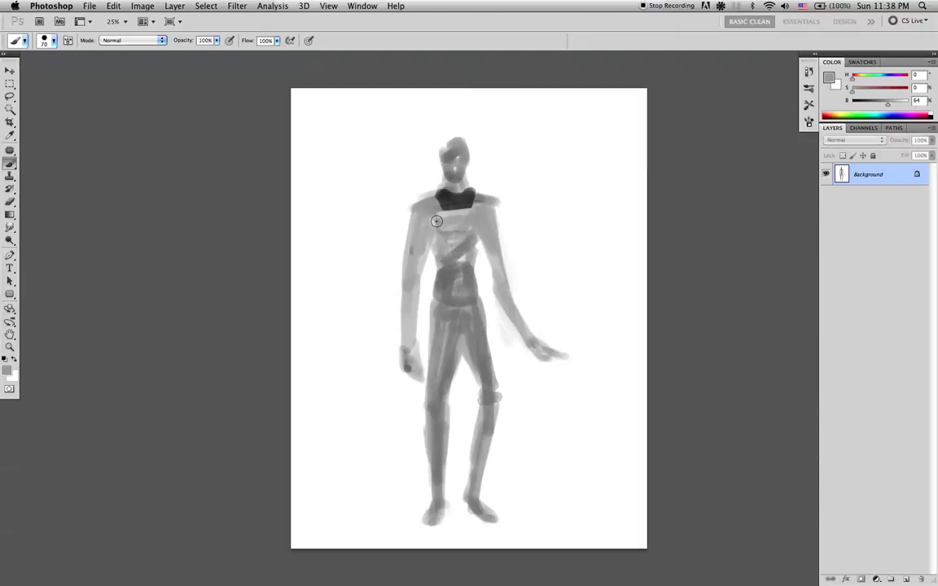
alt+click(452, 205)
mouse_move(461, 195)
mouse_down()
mouse_move(448, 191)
mouse_move(468, 191)
mouse_move(458, 192)
mouse_up()
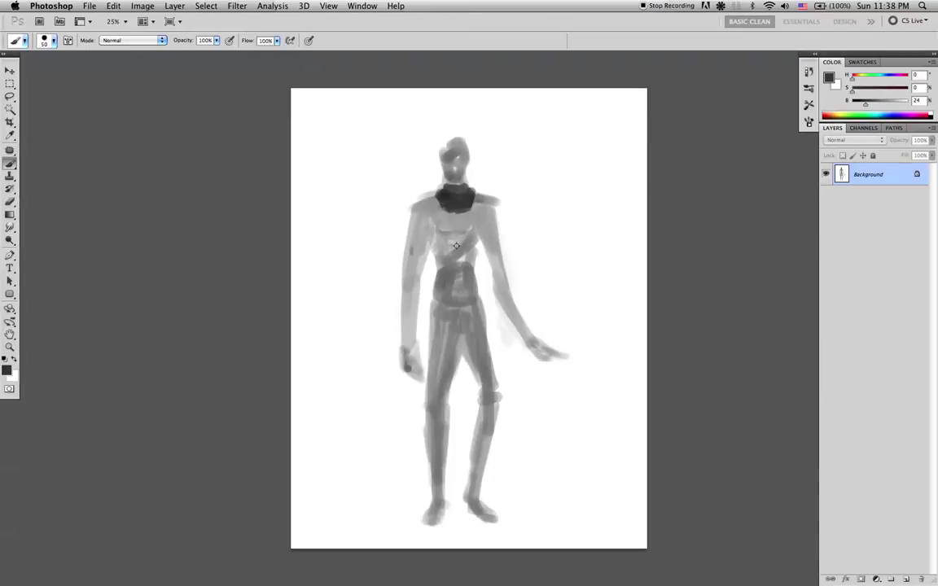
Paint a pointed black cloth flap along the hip on the viewer's left, using default black.
key(d)
drag(436, 253, 431, 310)
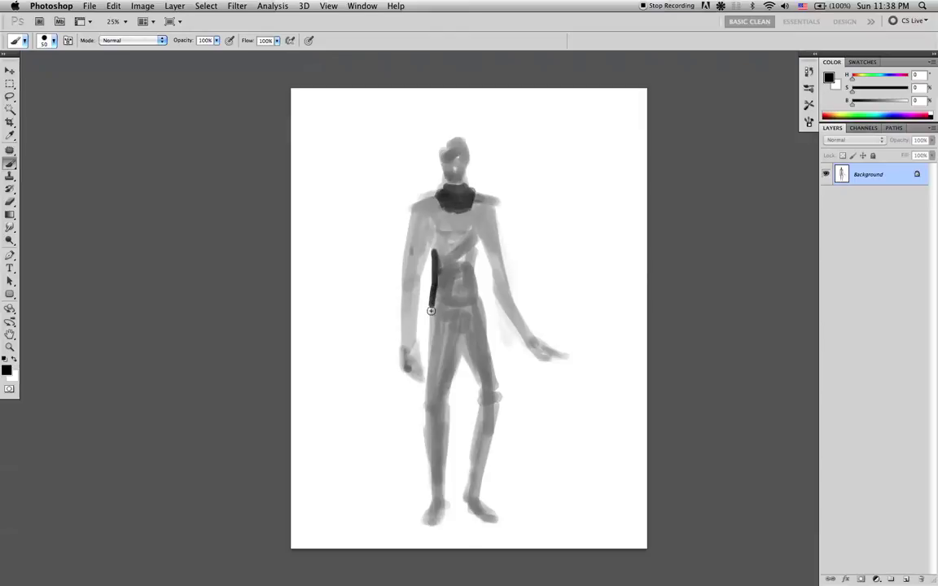
key(super+z)
mouse_move(446, 286)
mouse_down()
mouse_move(431, 329)
mouse_move(429, 271)
mouse_up()
mouse_move(429, 331)
mouse_down()
mouse_move(435, 268)
mouse_move(440, 298)
mouse_move(438, 285)
mouse_up()
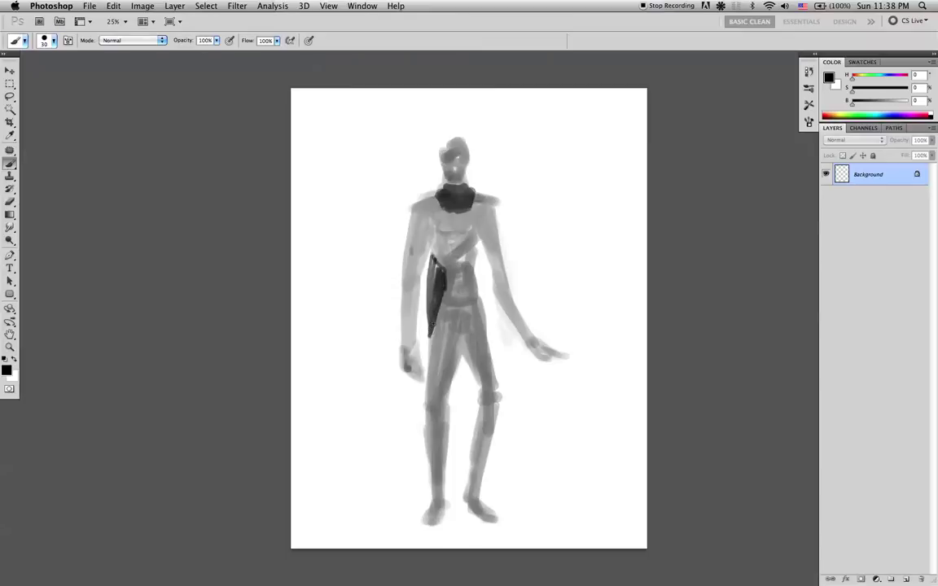
Paint a matching black flap on the opposite hip and join the two with a dark band across the waist.
mouse_move(472, 269)
mouse_down()
mouse_move(486, 327)
mouse_move(475, 267)
mouse_up()
key(bracketright)
key(bracketright)
key(bracketright)
mouse_move(441, 281)
mouse_down()
mouse_move(476, 282)
mouse_move(444, 302)
mouse_move(474, 299)
mouse_up()
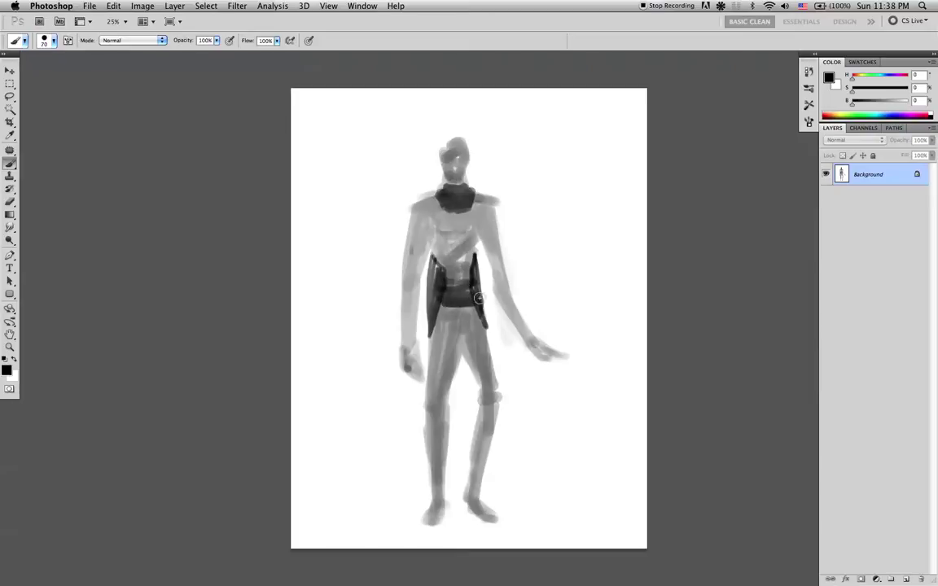
key(bracketleft)
mouse_move(445, 168)
mouse_down()
mouse_move(444, 159)
mouse_move(441, 198)
mouse_move(453, 142)
mouse_up()
key(super+alt+z)
key(super+alt+z)
key(super+alt+z)
key(super+alt+z)
key(super+alt+z)
Paint a black hood framing the face with a 40 px brush and extend it into a pointed mantle over both shoulders.
key(bracketleft)
key(bracketleft)
key(bracketleft)
key(bracketleft)
mouse_move(446, 153)
mouse_down()
mouse_move(439, 198)
mouse_move(453, 147)
mouse_move(444, 148)
mouse_move(456, 140)
mouse_move(464, 172)
mouse_move(461, 145)
mouse_up()
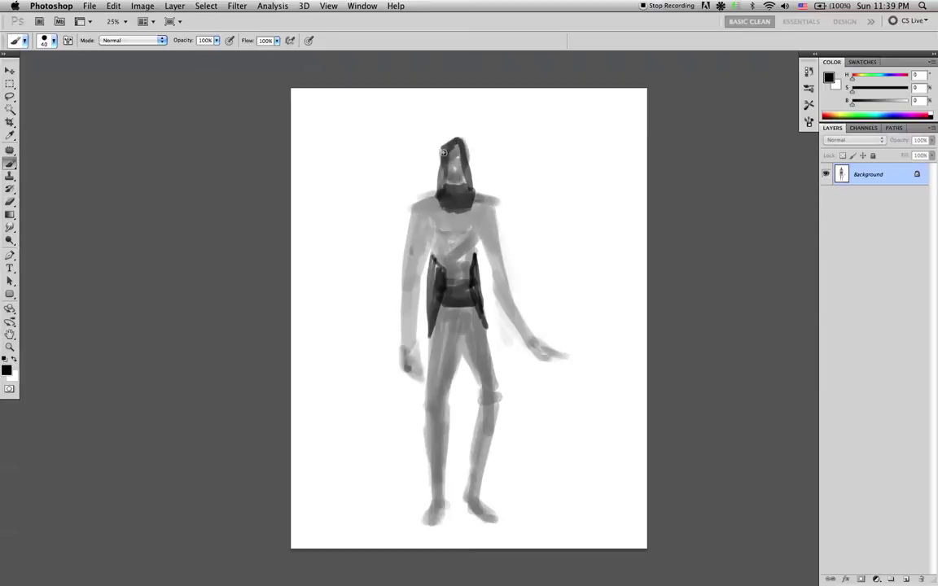
mouse_move(439, 191)
mouse_down()
mouse_move(450, 142)
mouse_move(466, 167)
mouse_move(470, 212)
mouse_up()
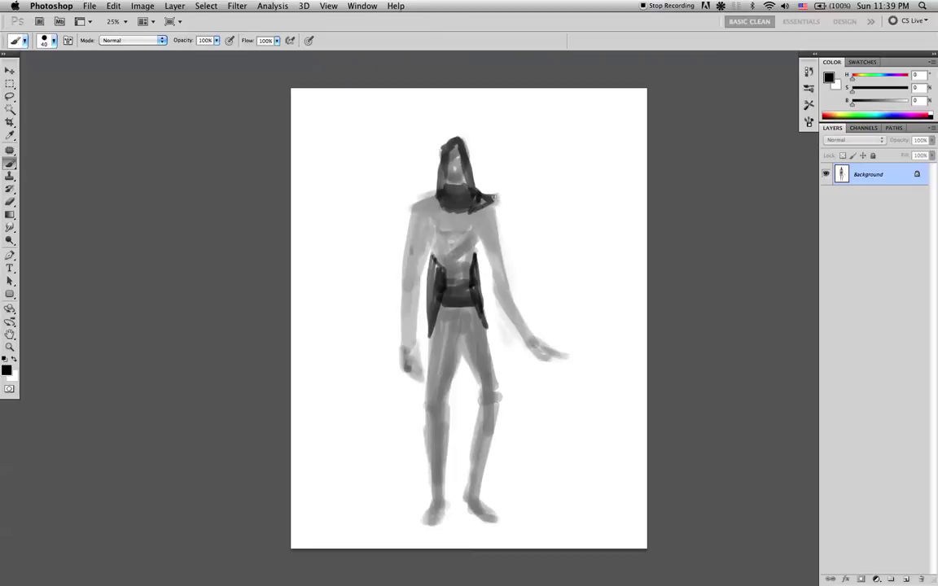
mouse_move(479, 192)
mouse_down()
mouse_move(502, 198)
mouse_move(479, 209)
mouse_move(415, 203)
mouse_up()
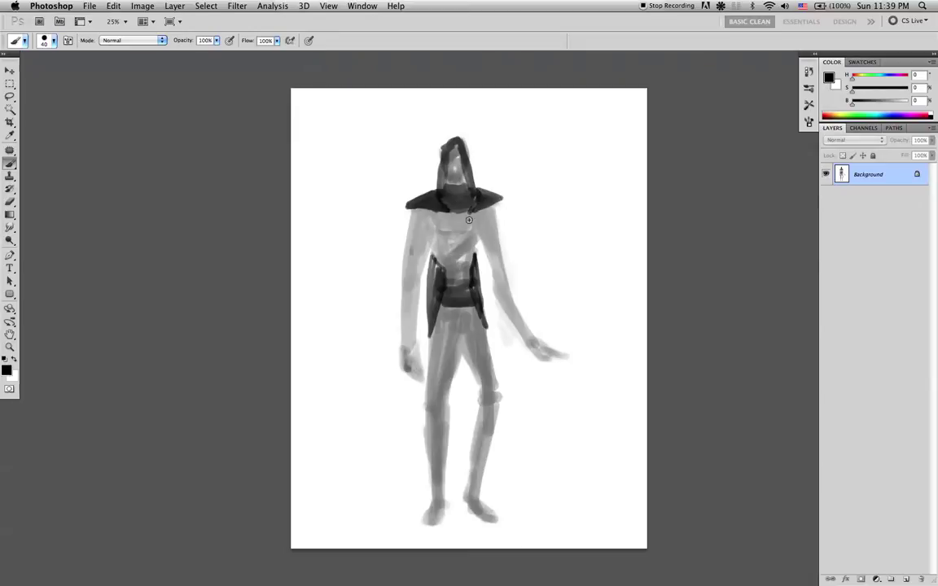
Touch up the upper arms and the edges under the mantle with sampled grey, white and dark tones.
alt+click(439, 154)
alt+click(442, 209)
mouse_move(427, 238)
mouse_down()
mouse_move(410, 265)
mouse_move(405, 258)
mouse_up()
key(super+z)
key(super+z)
key(super+z)
key(bracketright)
key(bracketright)
alt+click(438, 212)
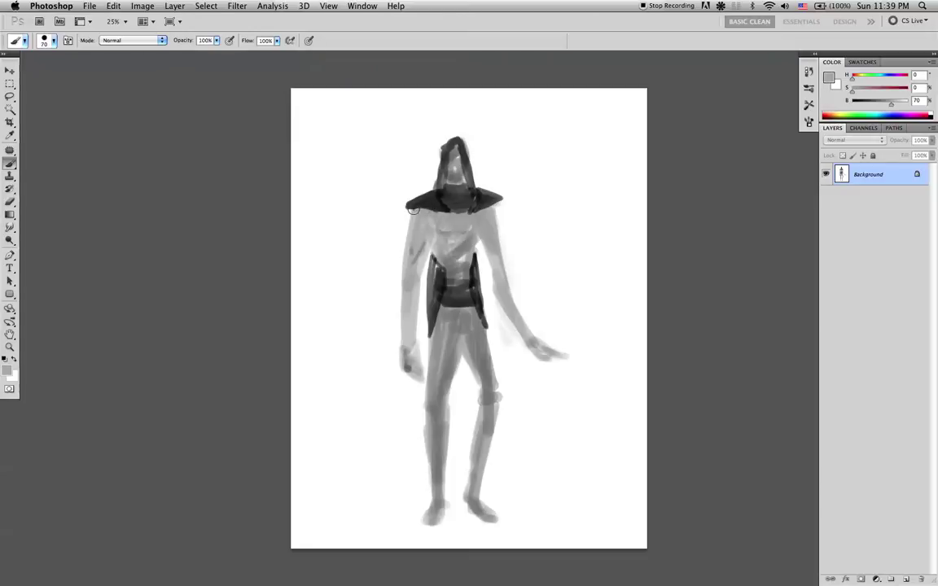
alt+click(497, 209)
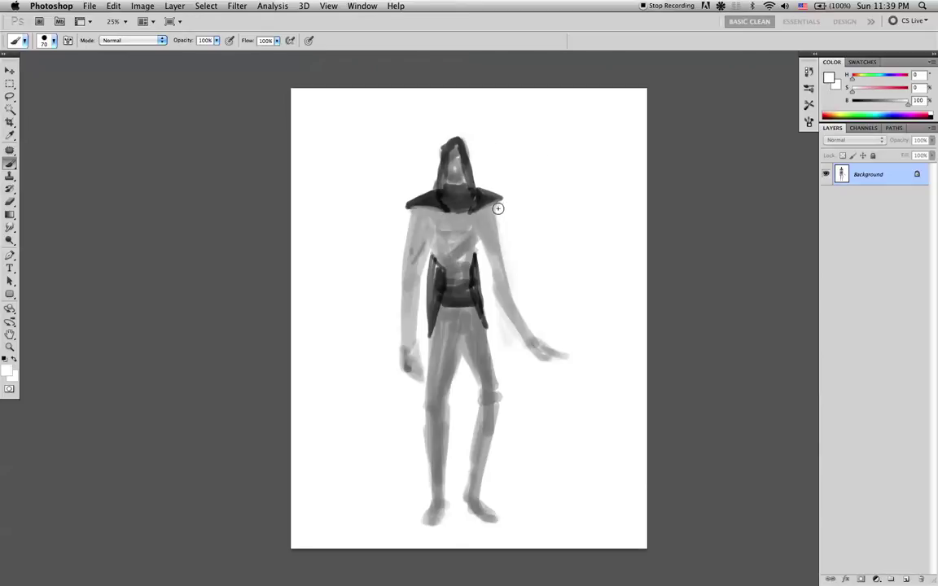
alt+click(494, 228)
alt+click(503, 197)
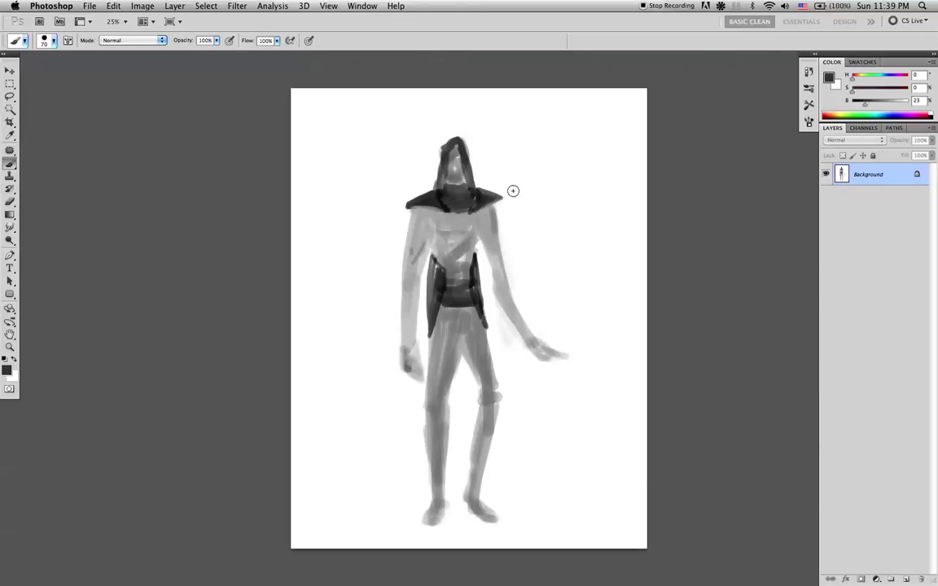
Shade the chest contours and a dark line across the top of the waist in grey.
key(bracketleft)
key(bracketleft)
key(bracketleft)
key(bracketleft)
key(bracketright)
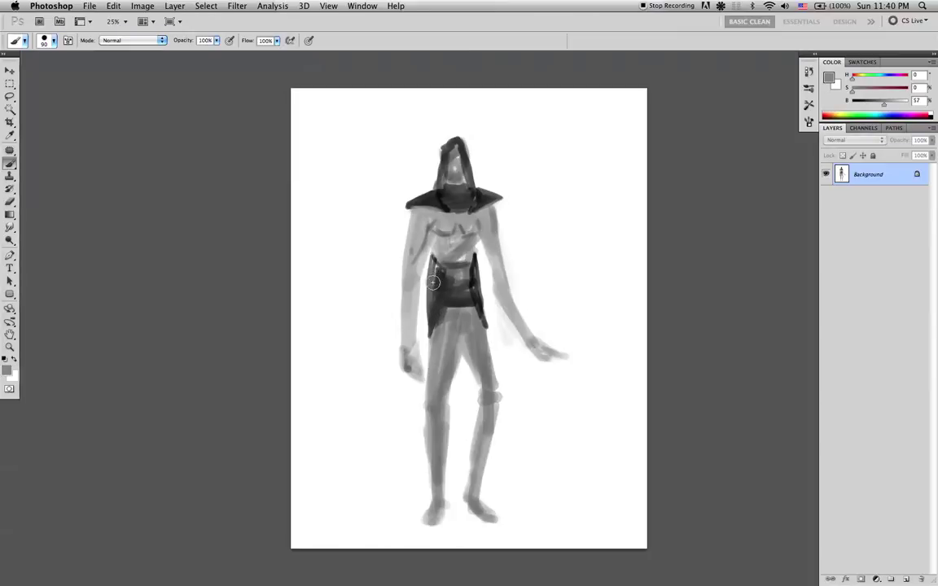
Paint a dark coat tail outside the hip flap on the viewer's left with a smaller brush and sampled dark grey.
alt+click(426, 270)
key(bracketleft)
key(bracketleft)
key(bracketleft)
alt+click(437, 282)
drag(422, 316, 424, 260)
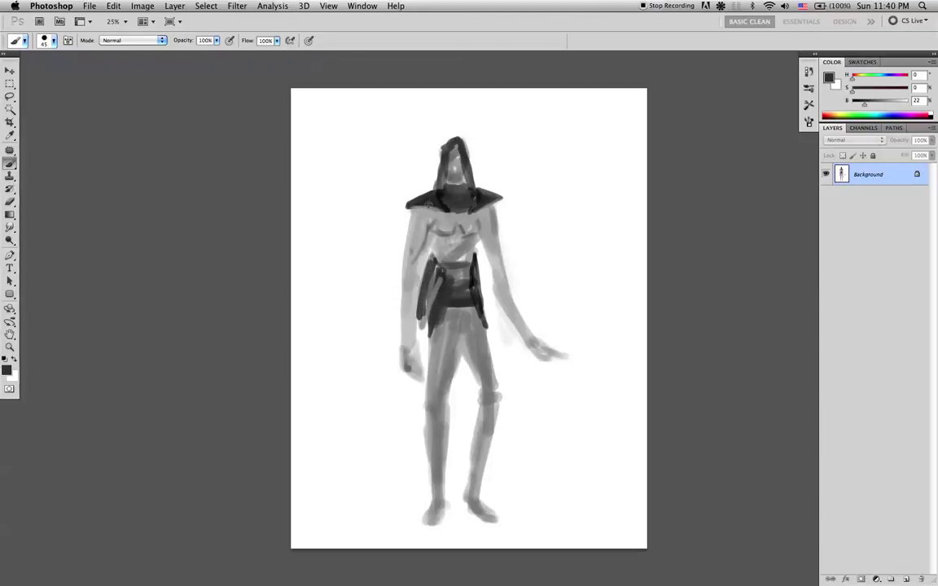
Fill and widen the coat tail on the viewer's left in near-black, and shade the adjoining front flap dark grey.
alt+click(433, 269)
drag(422, 314, 421, 324)
drag(428, 267, 422, 325)
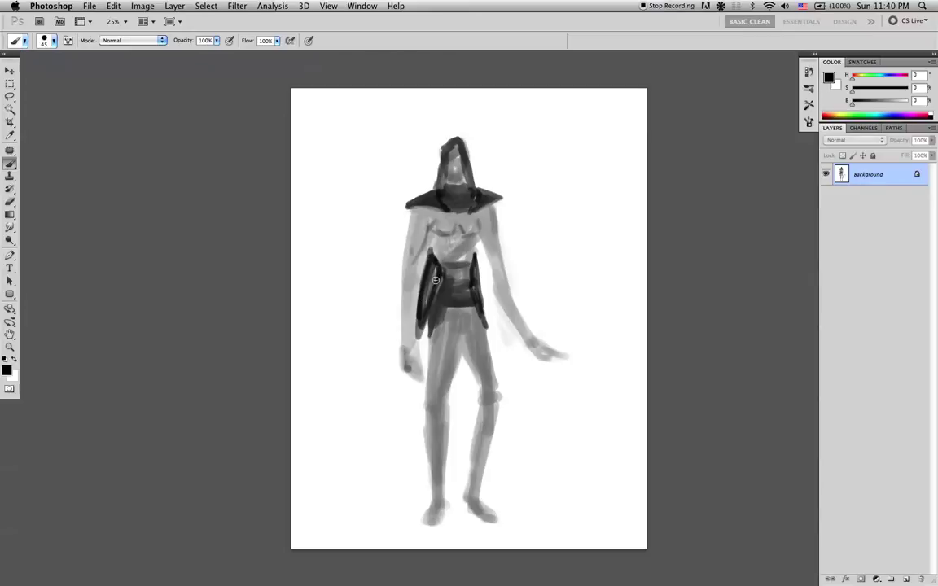
drag(421, 286, 414, 342)
alt+click(447, 279)
drag(440, 281, 427, 323)
alt+click(434, 259)
mouse_move(437, 271)
mouse_down()
mouse_move(419, 333)
mouse_move(432, 269)
mouse_up()
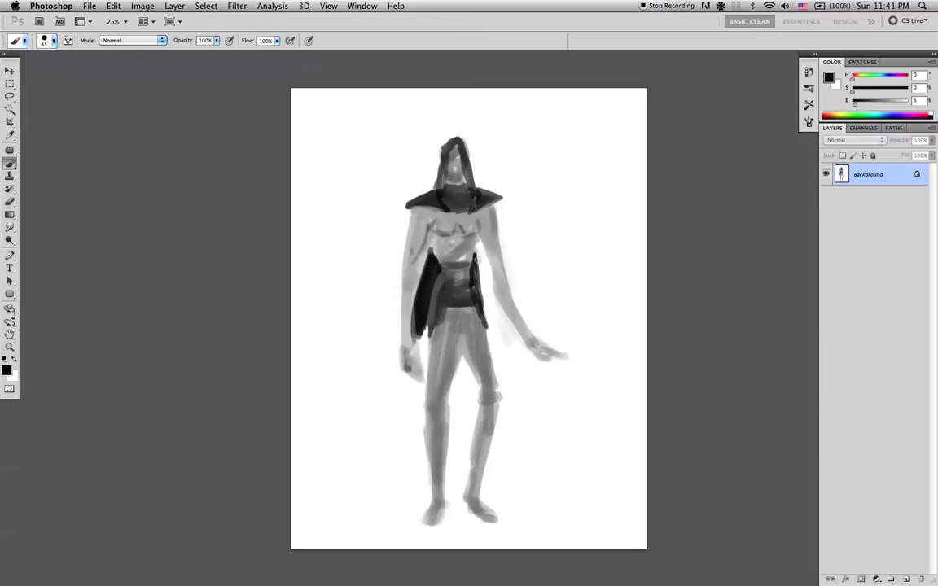
Paint a long, narrow black coat tail outside the hip on the viewer's right.
drag(480, 254, 503, 334)
key(ctrl+z)
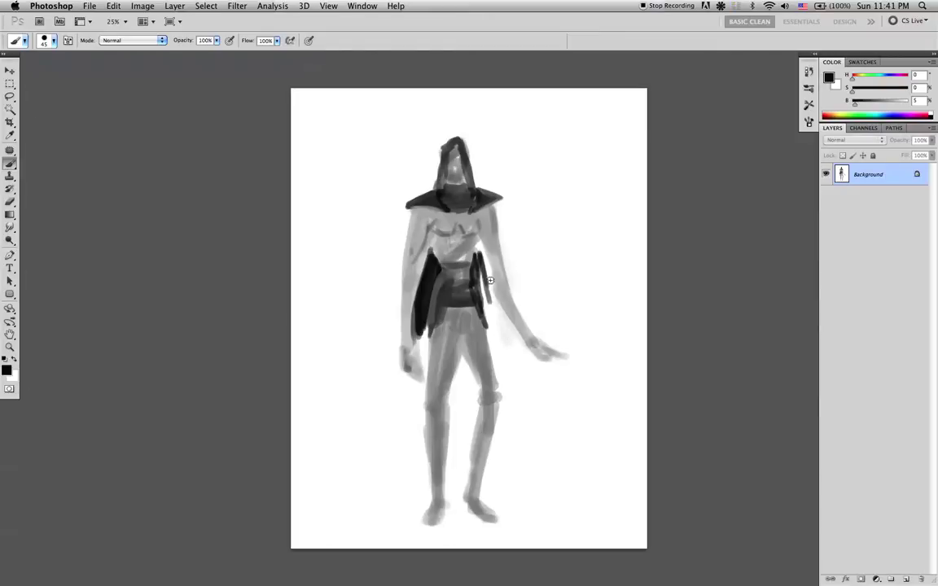
drag(486, 306, 498, 324)
key(super+z)
drag(486, 303, 498, 328)
mouse_move(482, 273)
mouse_down()
mouse_move(500, 346)
mouse_move(488, 307)
mouse_move(495, 336)
mouse_up()
Fill the waist area between the hip flaps with sampled dark grey, using a 90 px brush.
alt+click(437, 293)
key(bracketright)
key(bracketright)
key(bracketright)
key(bracketright)
key(bracketright)
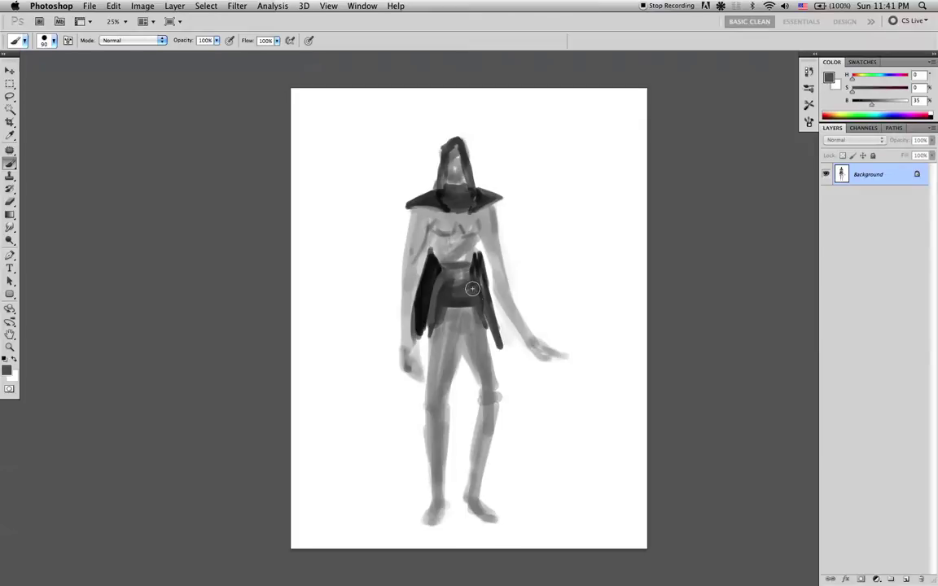
alt+click(444, 289)
mouse_move(441, 282)
mouse_down()
mouse_move(435, 317)
mouse_move(439, 294)
mouse_move(476, 297)
mouse_up()
Reshape the arm on the viewer's left to bow outward with a 45 px brush, and clean up the opposite waist and arm edges.
alt+click(384, 302)
key(bracketleft)
key(bracketleft)
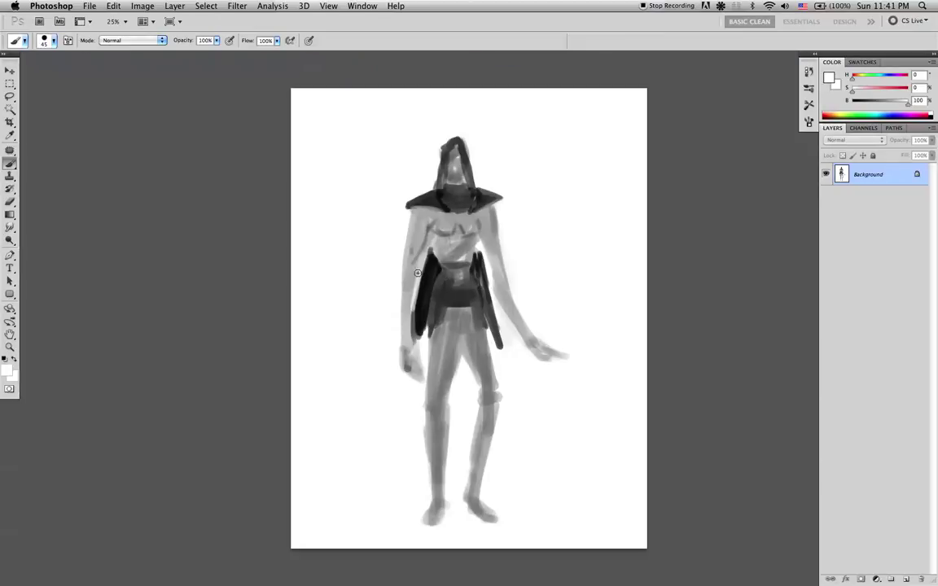
alt+click(411, 232)
mouse_move(414, 221)
mouse_down()
mouse_move(403, 290)
mouse_move(425, 238)
mouse_move(402, 293)
mouse_move(396, 285)
mouse_move(394, 359)
mouse_up()
drag(411, 287, 411, 326)
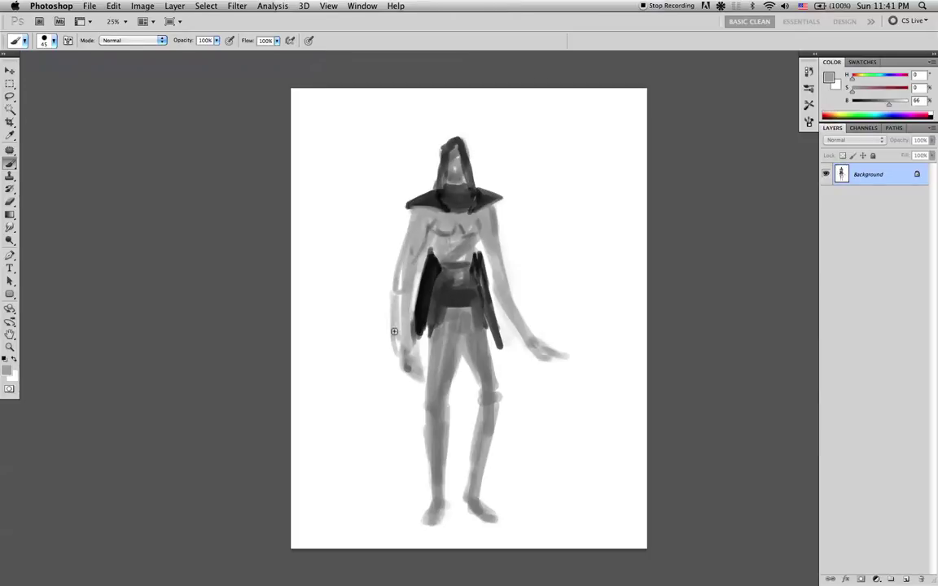
alt+click(502, 241)
alt+click(480, 243)
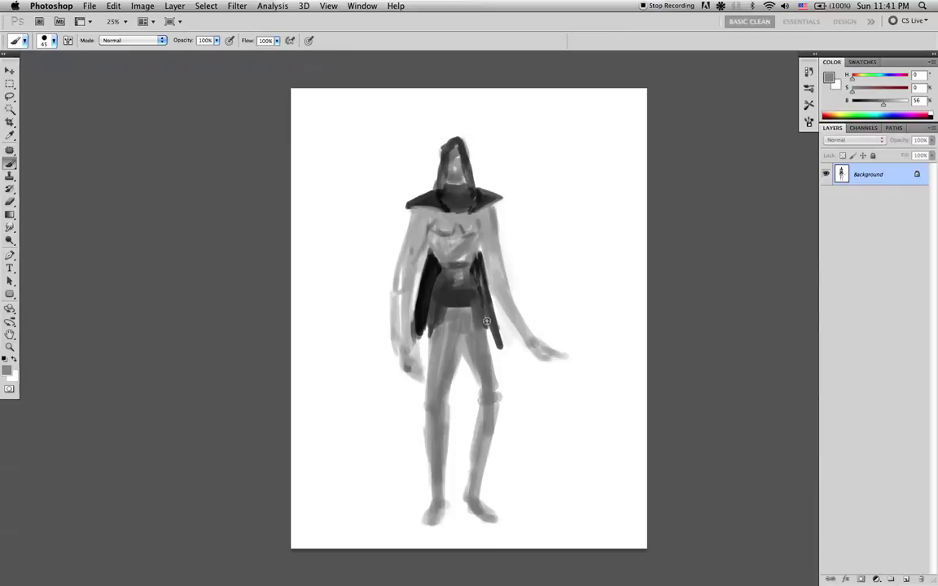
Flip the canvas horizontally and set the brush to white at 80 px.
key(super+shift+h)
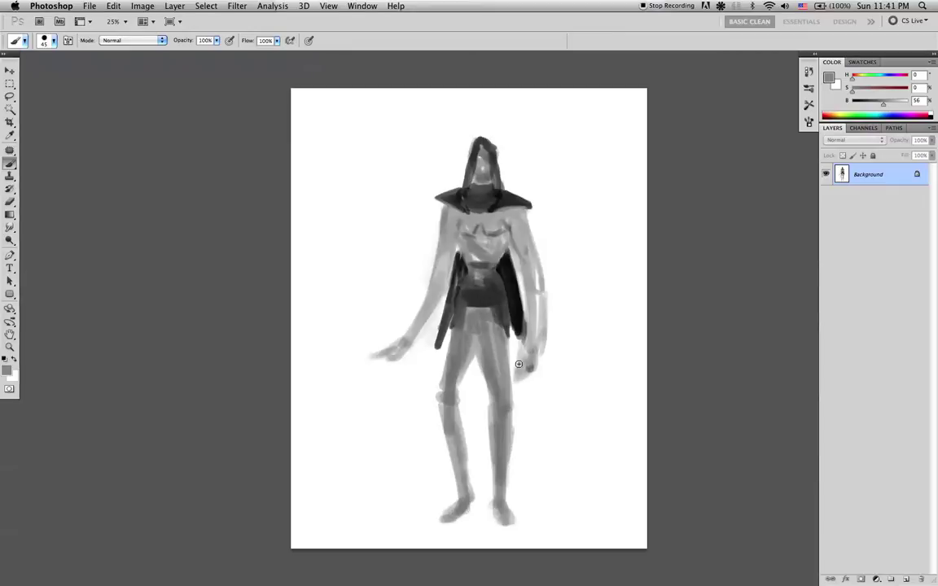
key(d)
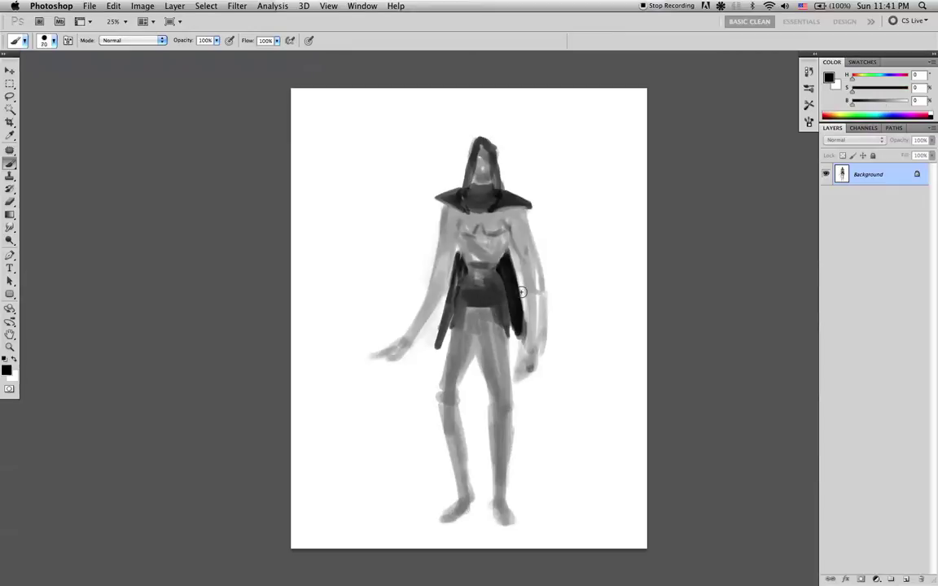
key(x)
key(bracketright)
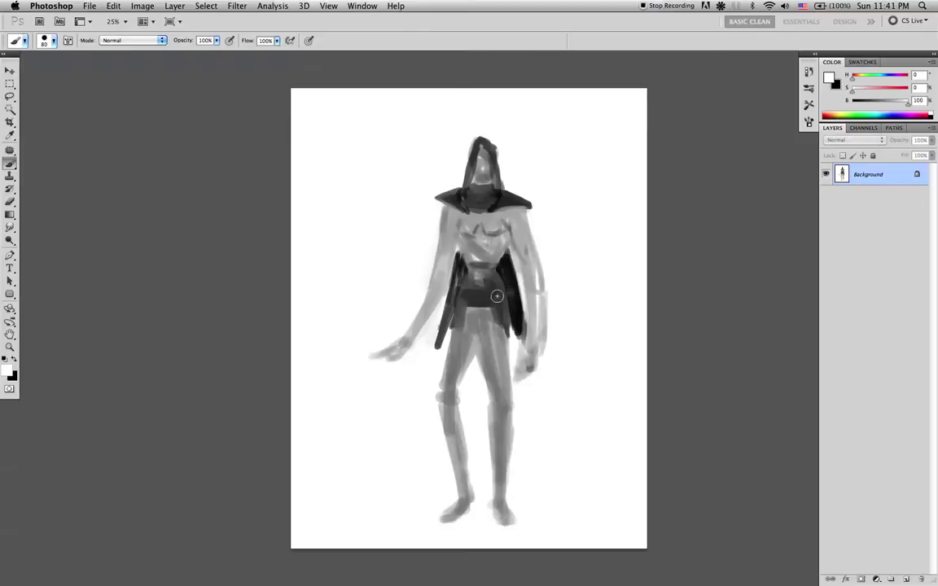
Paint a dark grey neckline below the collar and thicken both sides of the hood with sampled dark grey at 45 px.
drag(470, 309, 504, 287)
key(super+z)
alt+click(477, 204)
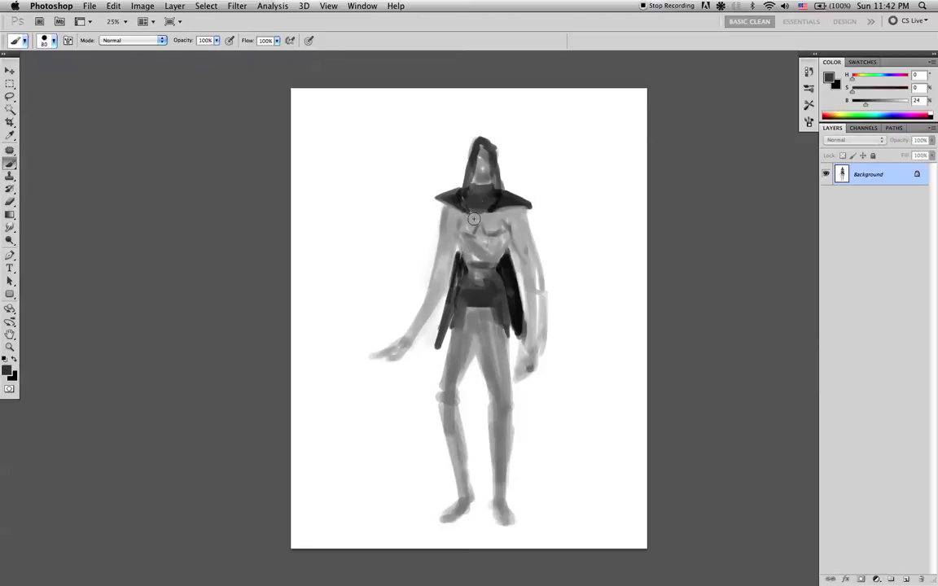
mouse_move(458, 213)
mouse_down()
mouse_move(501, 217)
mouse_move(482, 216)
mouse_up()
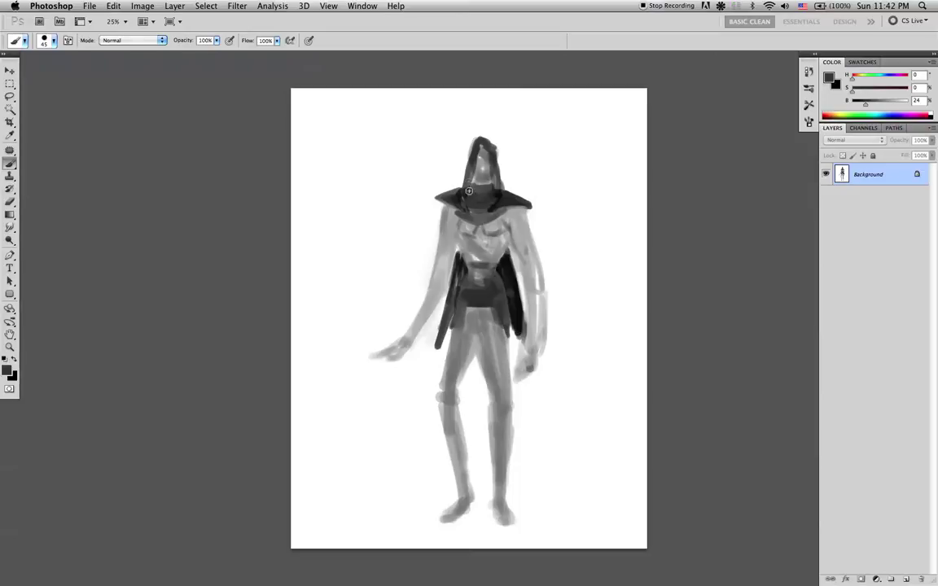
drag(474, 143, 464, 187)
drag(485, 143, 503, 187)
Darken the collar with black and paint a dark sleeve patch on the upper arm on the viewer's right.
key(d)
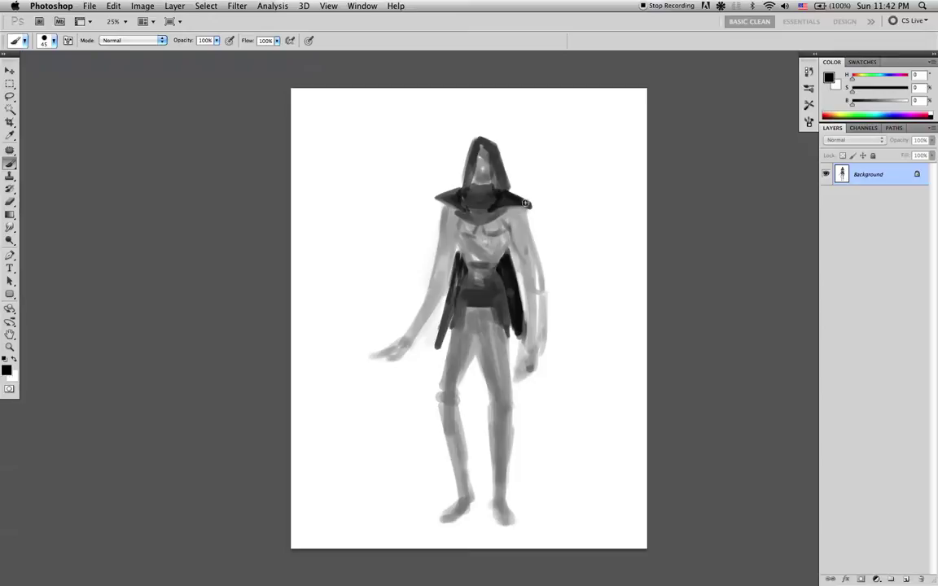
alt+click(510, 197)
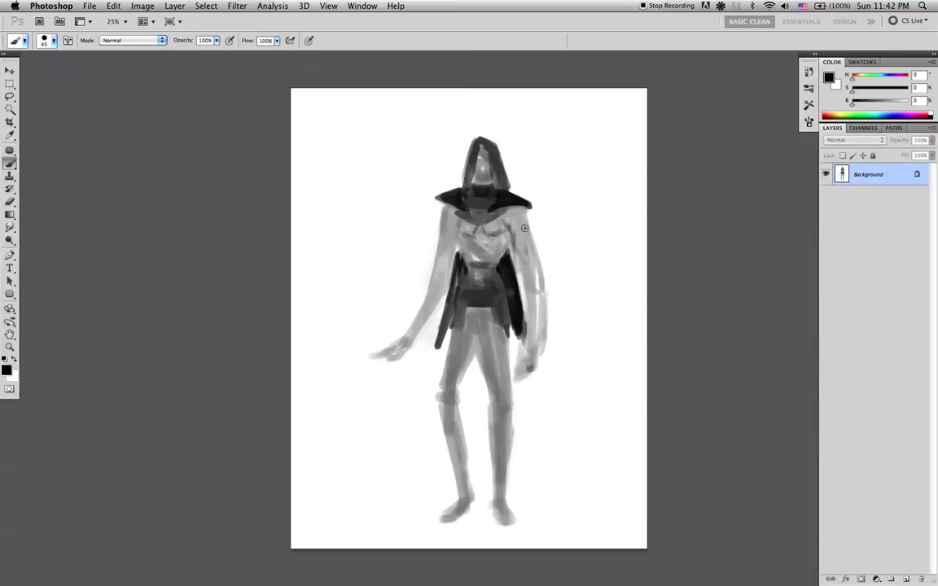
mouse_move(524, 233)
mouse_down()
mouse_move(543, 284)
mouse_move(525, 248)
mouse_move(539, 262)
mouse_up()
Try a black sleeve on the upper arm on the viewer's left, and undo its strokes.
mouse_move(446, 242)
mouse_down()
mouse_move(442, 228)
mouse_move(436, 262)
mouse_move(451, 250)
mouse_up()
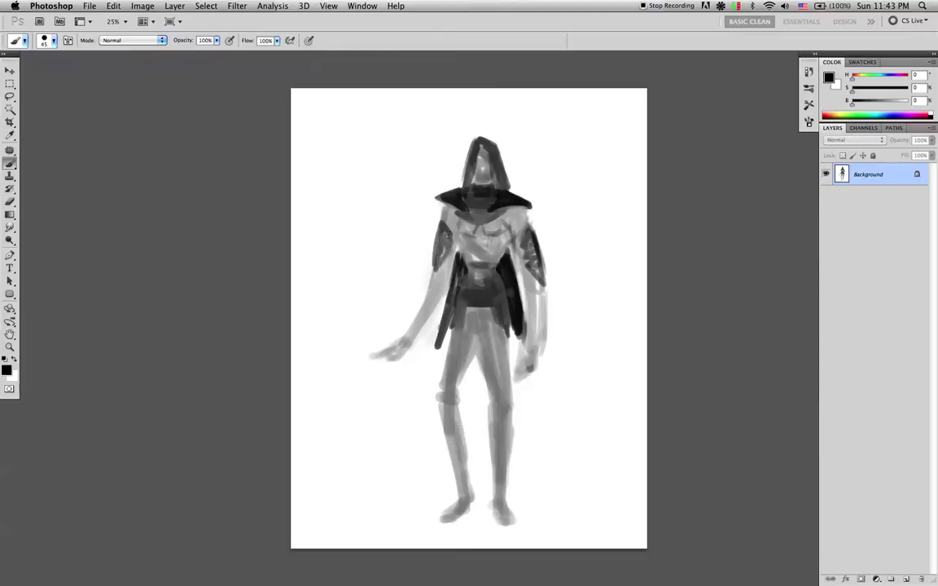
key(super+z)
mouse_move(440, 229)
mouse_down()
mouse_move(435, 262)
mouse_move(438, 253)
mouse_up()
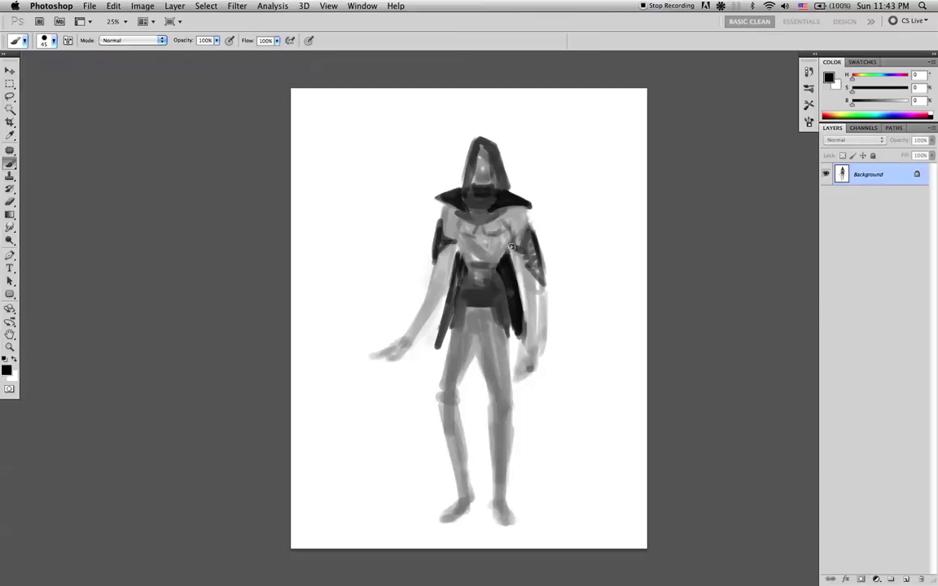
key(alt+super+z)
key(alt+super+z)
key(alt+super+z)
key(alt+super+z)
key(super+alt+z)
Flip the canvas horizontally and paint a dark diagonal wrap across the torso from the collar to the waist.
key(super+f)
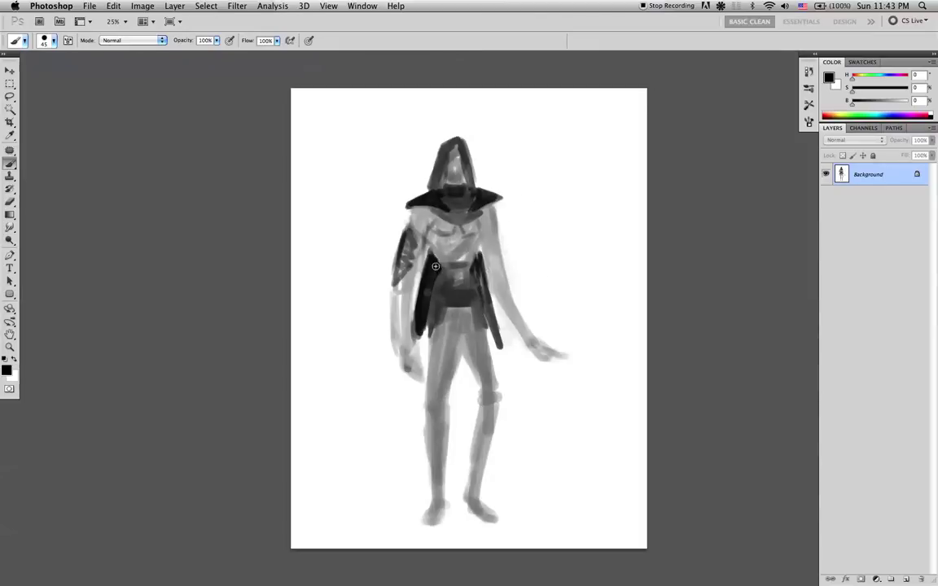
drag(477, 221, 444, 261)
mouse_move(475, 221)
mouse_down()
mouse_move(446, 262)
mouse_move(475, 254)
mouse_move(453, 262)
mouse_move(460, 258)
mouse_up()
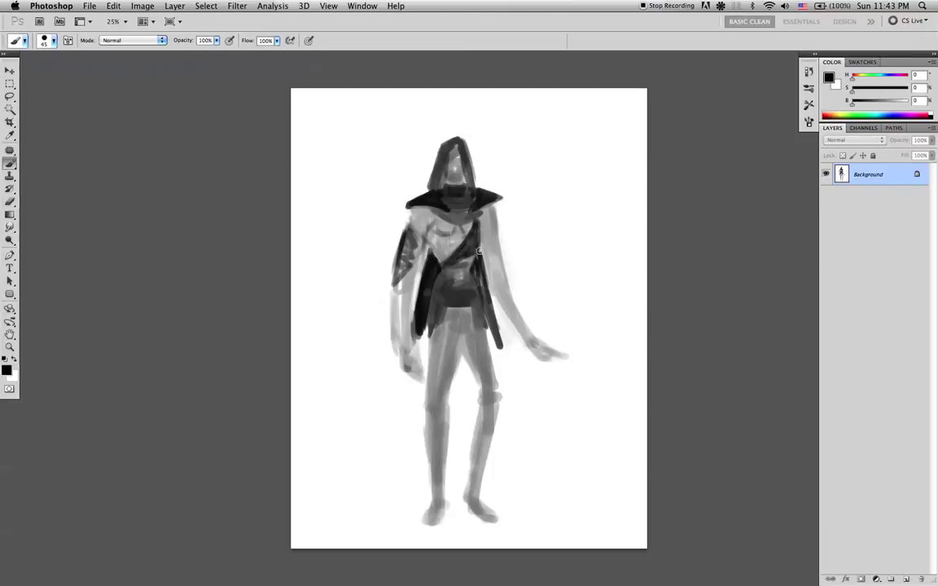
mouse_move(475, 261)
mouse_down()
mouse_move(449, 260)
mouse_move(470, 255)
mouse_move(449, 274)
mouse_move(477, 258)
mouse_move(486, 280)
mouse_up()
alt+click(460, 289)
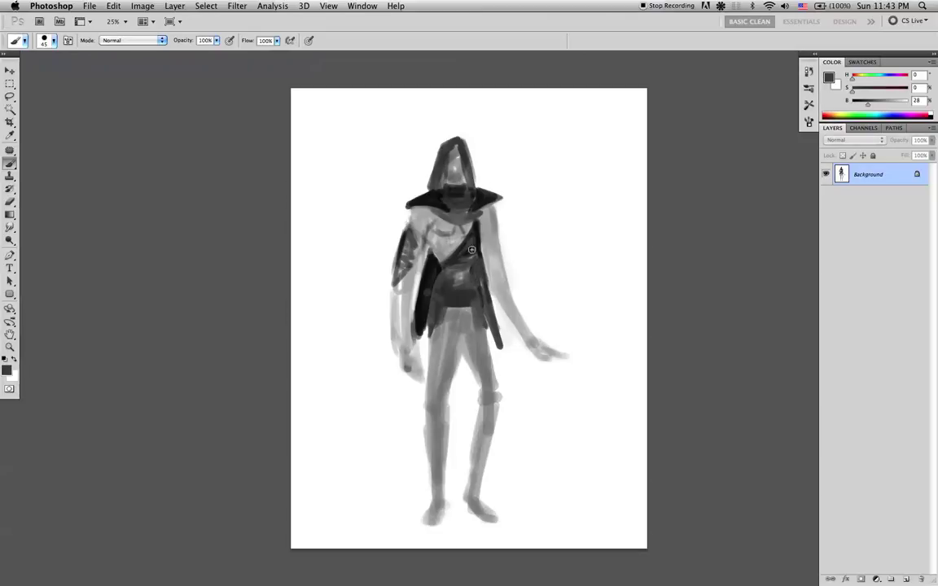
Widen the diagonal chest wrap with an upper fold and blend its edges with greys sampled from the figure.
key(d)
drag(441, 247, 463, 241)
alt+click(449, 237)
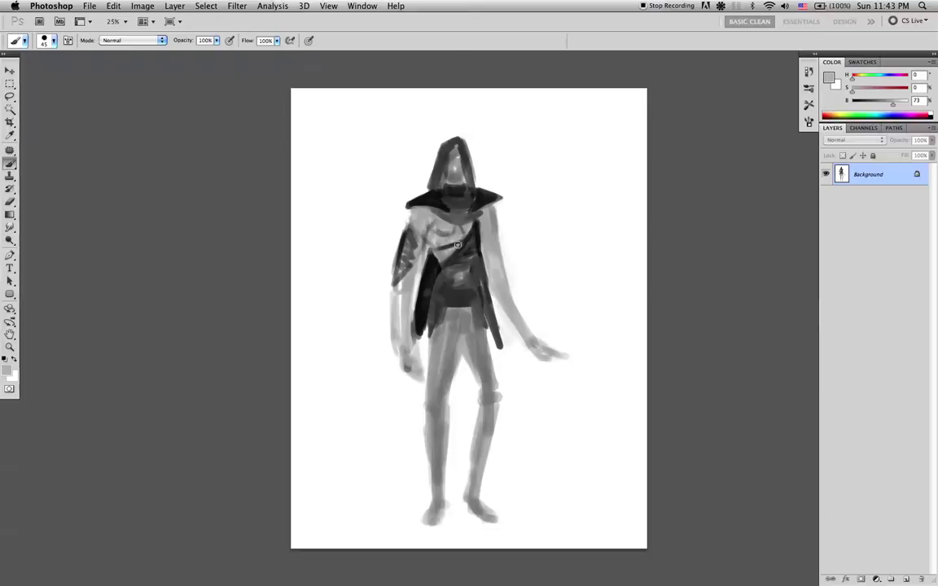
alt+click(404, 223)
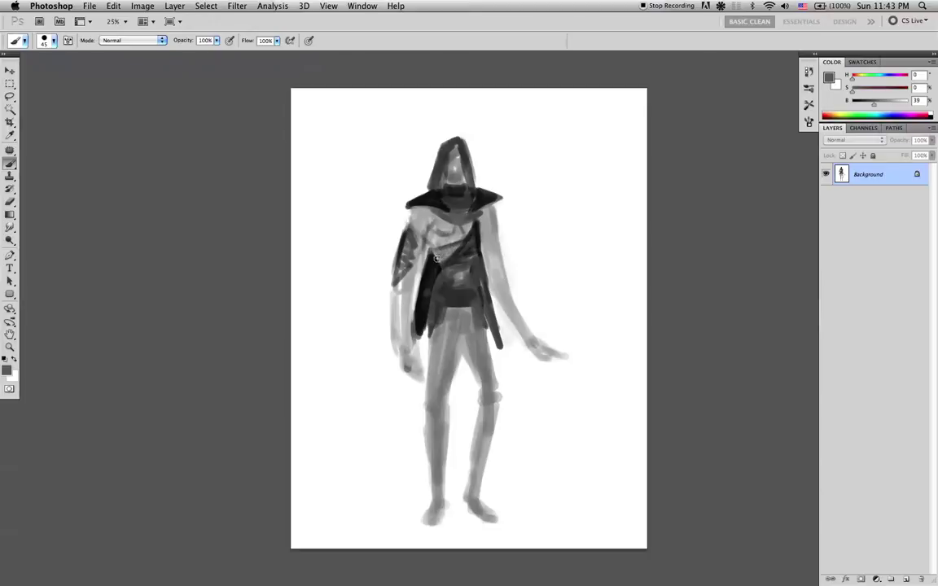
drag(409, 224, 397, 232)
alt+click(433, 259)
alt+click(435, 224)
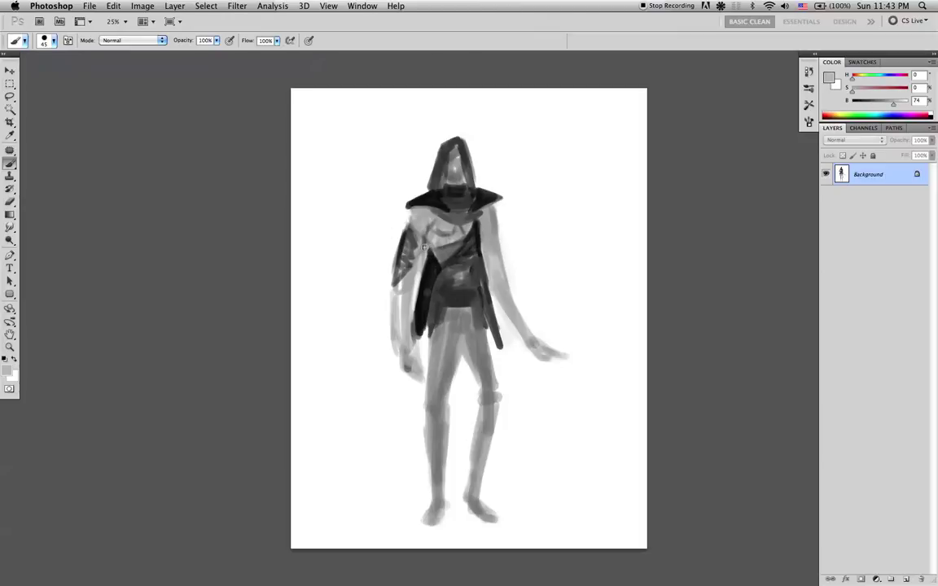
Paint a black folded sleeve on the upper arm on the viewer's right, from the shoulder to the elbow.
alt+click(502, 220)
key(d)
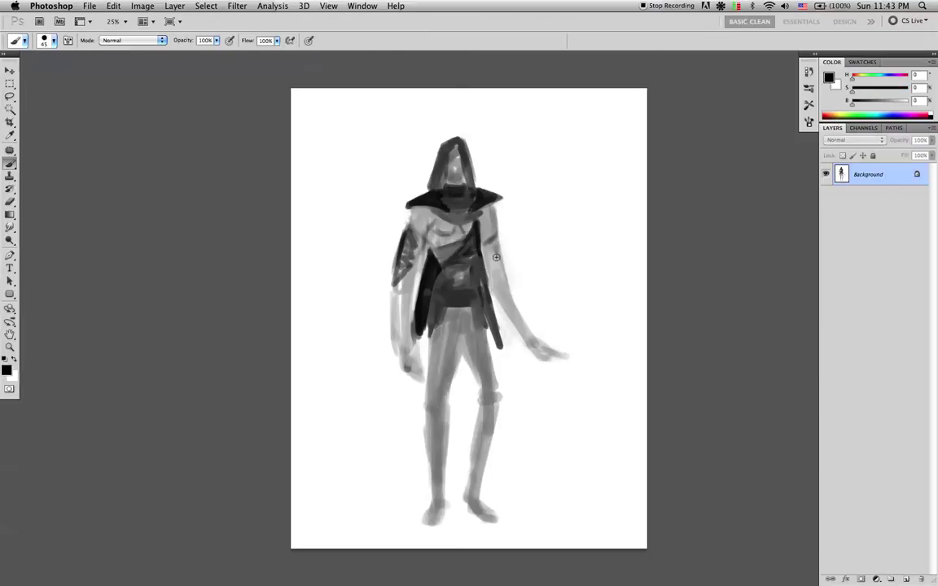
mouse_move(491, 268)
mouse_down()
mouse_move(504, 269)
mouse_move(508, 290)
mouse_up()
mouse_move(510, 288)
mouse_down()
mouse_move(496, 286)
mouse_move(509, 289)
mouse_move(492, 257)
mouse_move(496, 222)
mouse_up()
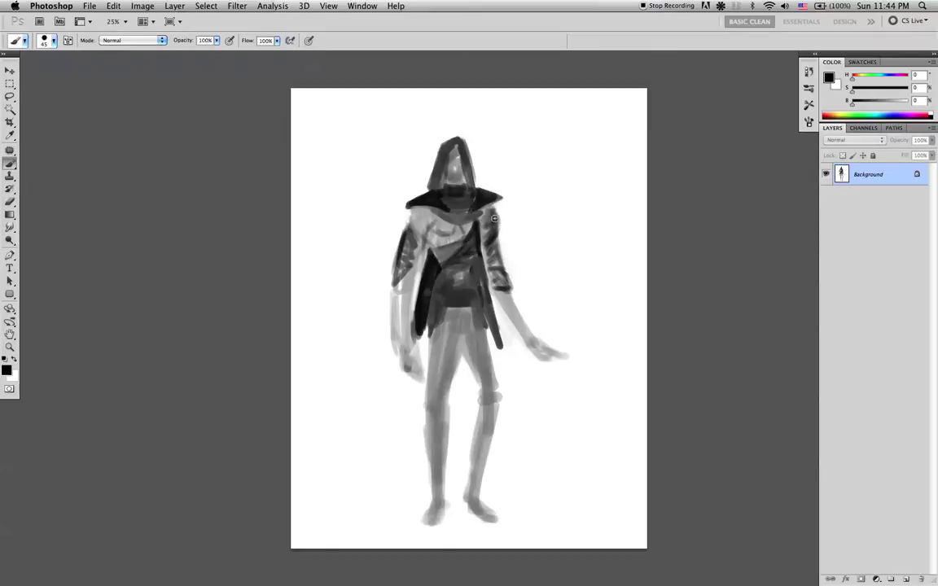
Fill in the shoulder and outline a forearm guard on the viewer's right in sampled mid-dark grey.
alt+click(442, 198)
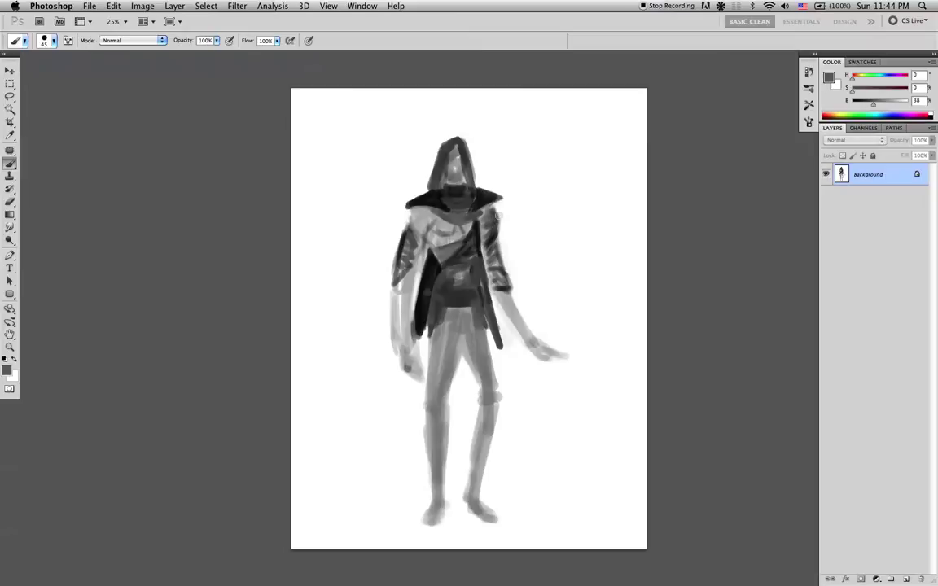
mouse_move(499, 257)
mouse_down()
mouse_move(521, 309)
mouse_move(508, 295)
mouse_move(544, 346)
mouse_up()
drag(511, 310, 523, 340)
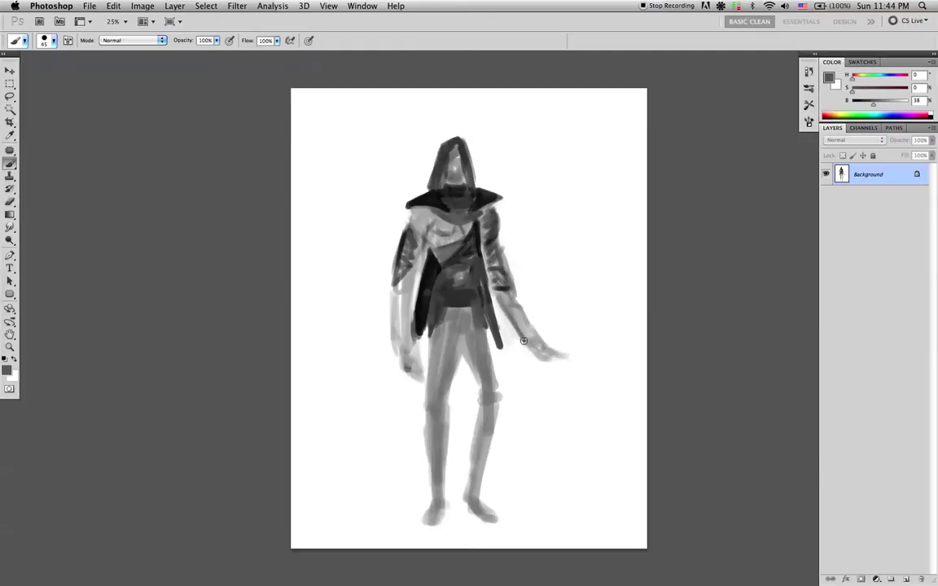
drag(515, 302, 534, 338)
drag(534, 339, 525, 341)
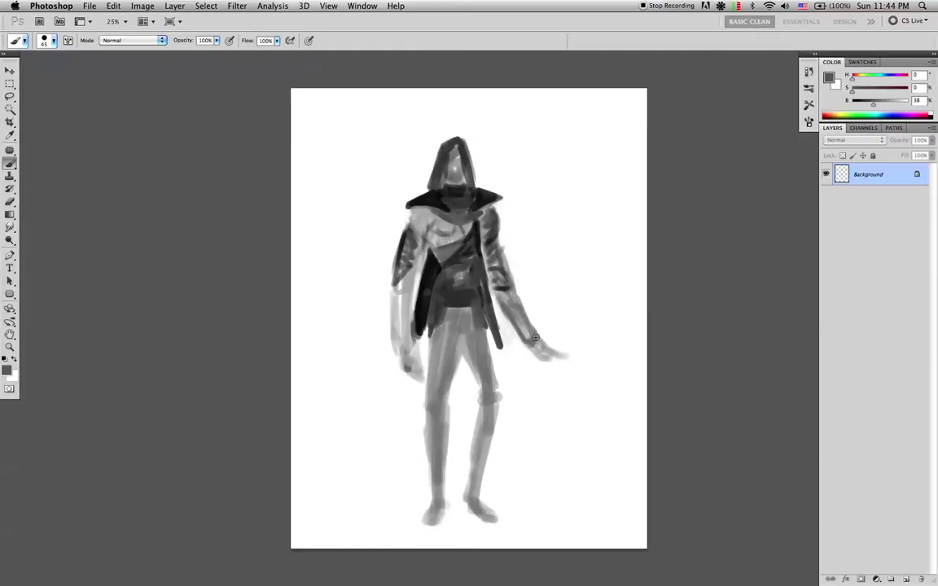
Trim the outer edge of the arm on the viewer's right with white and fill its forearm guard with sampled dark grey.
alt+click(527, 321)
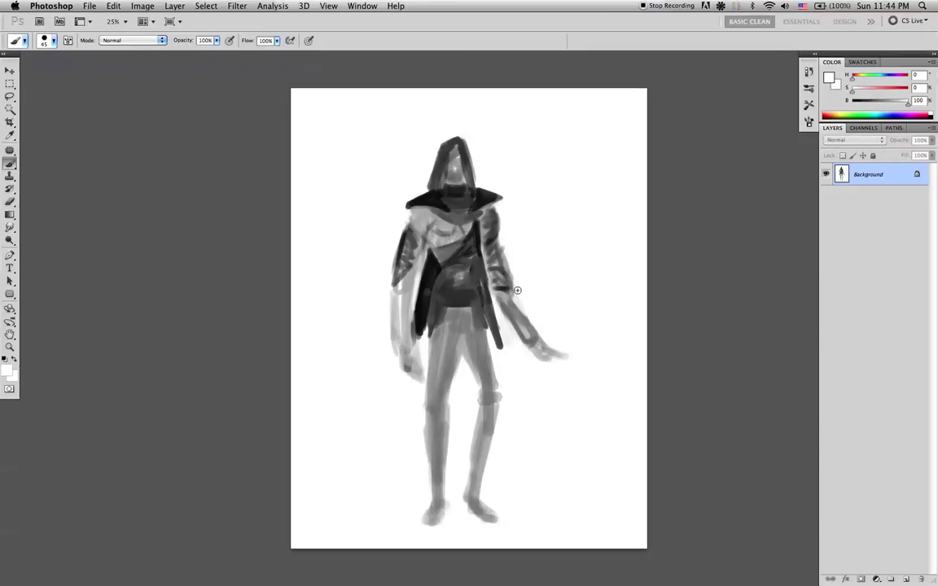
key(d)
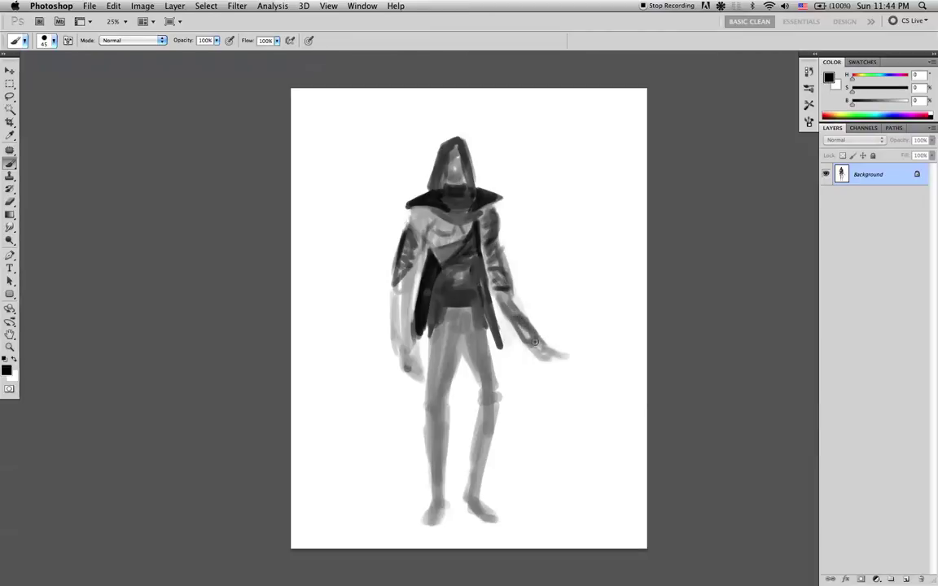
alt+click(469, 289)
drag(528, 339, 510, 307)
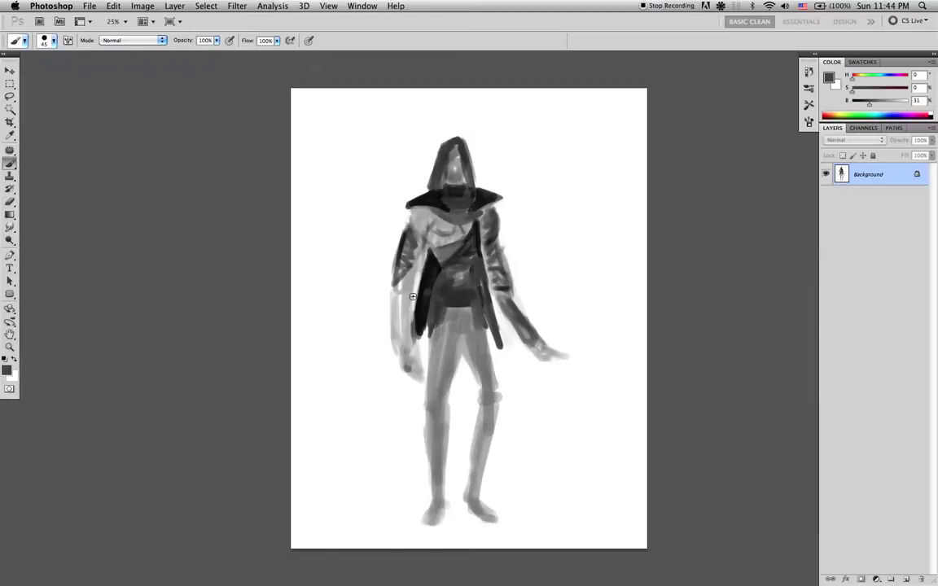
Paint a black forearm guard and a long, dark upright blade beside the arm on the viewer's left.
key(d)
drag(398, 292, 400, 294)
drag(385, 245, 391, 275)
key(bracketright)
key(bracketright)
key(bracketright)
key(bracketright)
key(bracketright)
key(bracketright)
mouse_move(384, 163)
mouse_down()
mouse_move(387, 325)
mouse_move(385, 294)
mouse_move(392, 335)
mouse_up()
key(bracketleft)
key(bracketleft)
key(bracketleft)
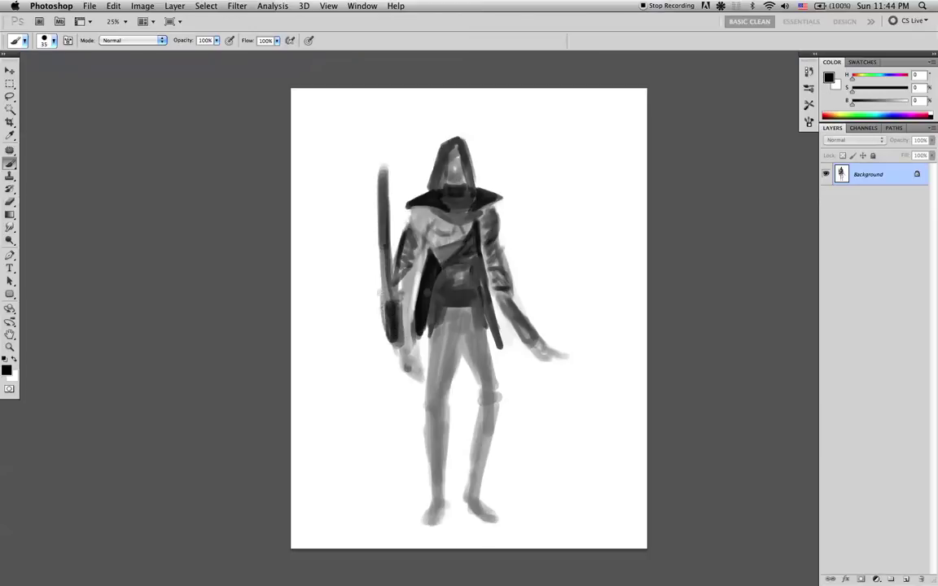
Paint a long, curved light grey blade along the dark blade's outer side, rising above the hood.
alt+click(448, 333)
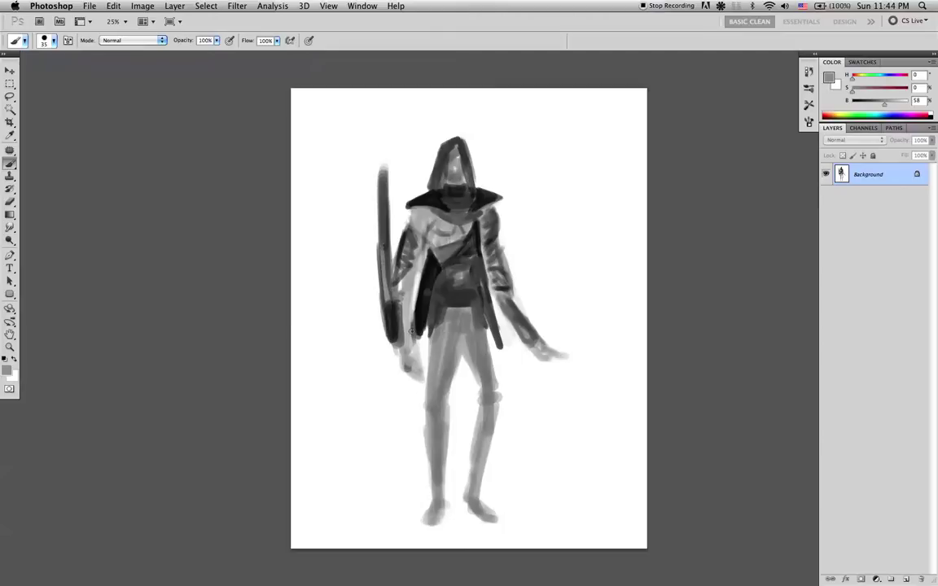
key(x)
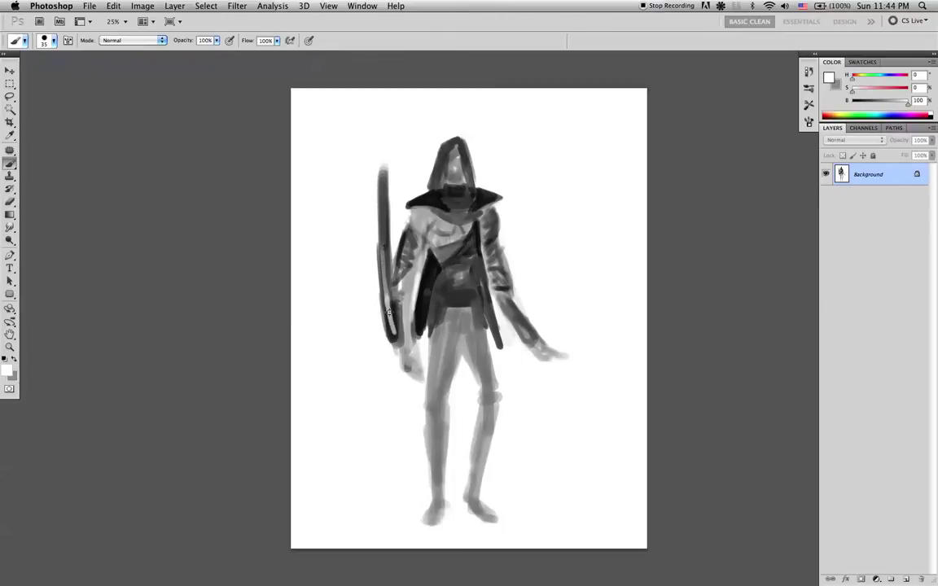
alt+click(381, 314)
alt+click(440, 226)
drag(440, 226, 406, 276)
drag(390, 319, 373, 364)
mouse_move(387, 308)
mouse_down()
mouse_move(381, 264)
mouse_move(392, 324)
mouse_move(371, 208)
mouse_move(377, 281)
mouse_move(376, 162)
mouse_move(382, 289)
mouse_move(375, 152)
mouse_move(385, 297)
mouse_move(371, 149)
mouse_up()
Even out the light grey blade with an 80 px brush and clean up around its tip with sampled white.
key(bracketright)
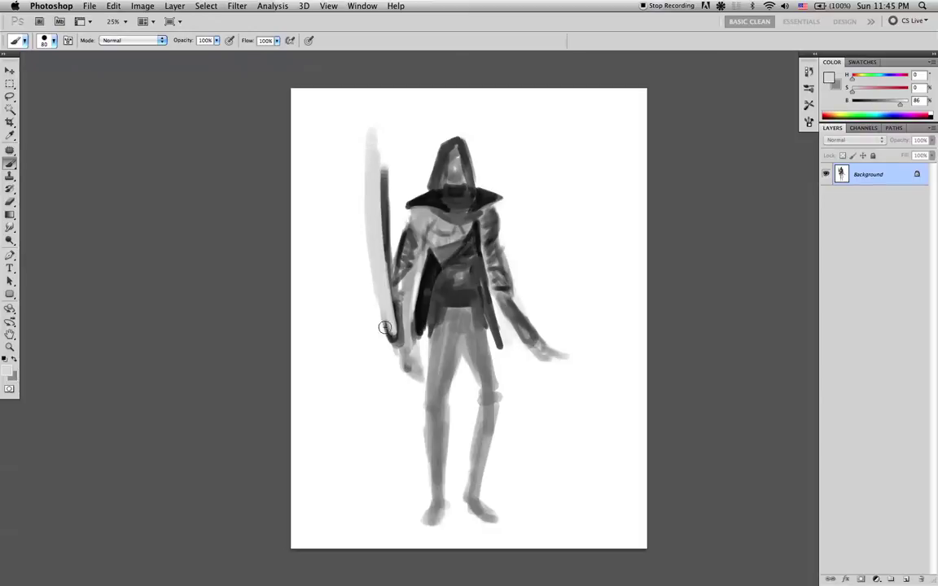
mouse_move(384, 324)
mouse_down()
mouse_move(366, 275)
mouse_move(377, 172)
mouse_up()
alt+click(385, 145)
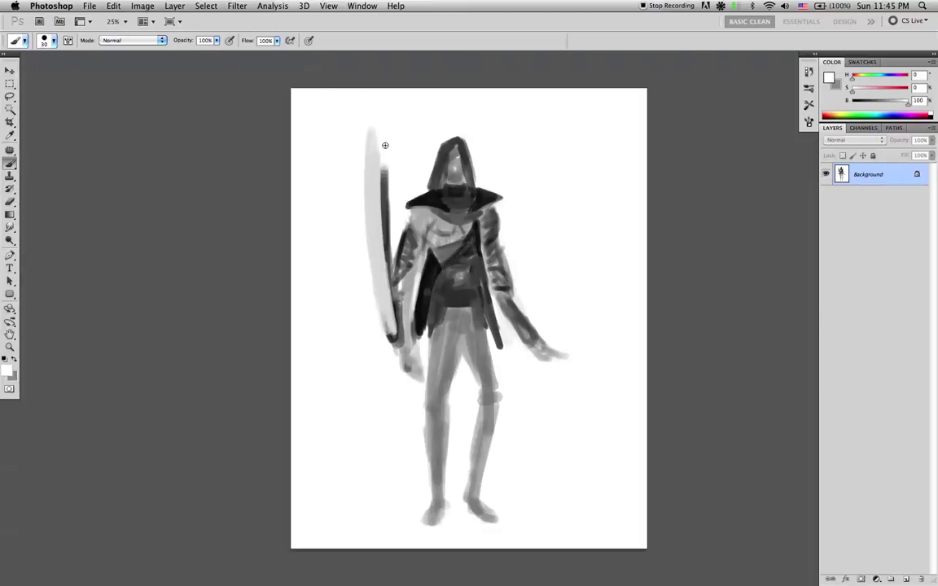
key(bracketright)
key(bracketright)
key(bracketright)
key(bracketright)
key(bracketright)
key(bracketright)
alt+click(380, 282)
Paint a thin, pale grey spike ornament at the peak of the hood with a small brush.
key(bracketleft)
key(bracketleft)
key(bracketleft)
key(bracketleft)
key(bracketleft)
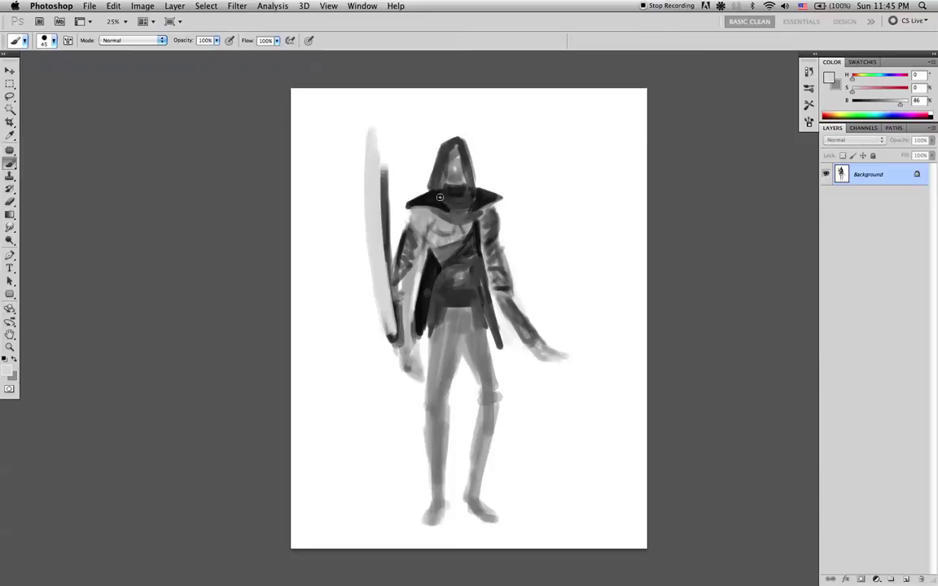
key(bracketleft)
key(bracketleft)
key(bracketleft)
key(bracketright)
key(bracketright)
key(bracketleft)
key(bracketleft)
Darken the coat tail at the hip on the viewer's right with sampled near-black at 40 px.
alt+click(434, 272)
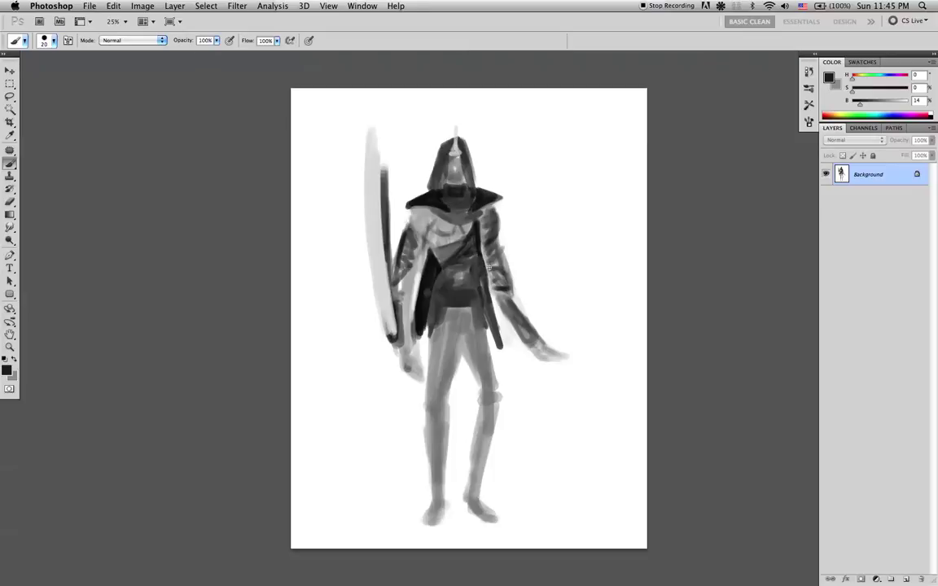
key(bracketright)
key(bracketright)
key(bracketright)
drag(486, 262, 490, 323)
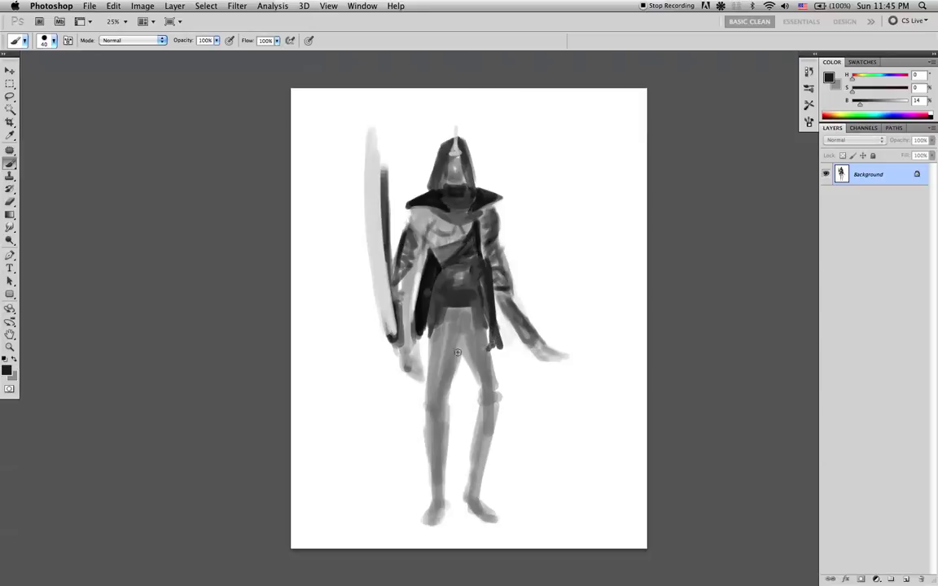
Paint black knee-length shorts over both thighs and add dark belt lines across the waist.
mouse_move(435, 351)
mouse_down()
mouse_move(459, 353)
mouse_move(460, 328)
mouse_move(439, 371)
mouse_move(455, 342)
mouse_move(435, 356)
mouse_move(447, 343)
mouse_move(436, 352)
mouse_move(443, 326)
mouse_move(438, 340)
mouse_move(444, 371)
mouse_move(437, 358)
mouse_move(462, 327)
mouse_move(432, 333)
mouse_move(441, 324)
mouse_move(431, 371)
mouse_move(457, 370)
mouse_move(452, 313)
mouse_move(467, 302)
mouse_move(476, 368)
mouse_move(468, 320)
mouse_move(491, 381)
mouse_move(481, 383)
mouse_move(495, 385)
mouse_move(469, 324)
mouse_move(478, 378)
mouse_move(455, 358)
mouse_move(468, 347)
mouse_move(461, 313)
mouse_move(450, 311)
mouse_move(475, 289)
mouse_up()
key(d)
key(bracketright)
key(bracketright)
key(bracketright)
key(bracketright)
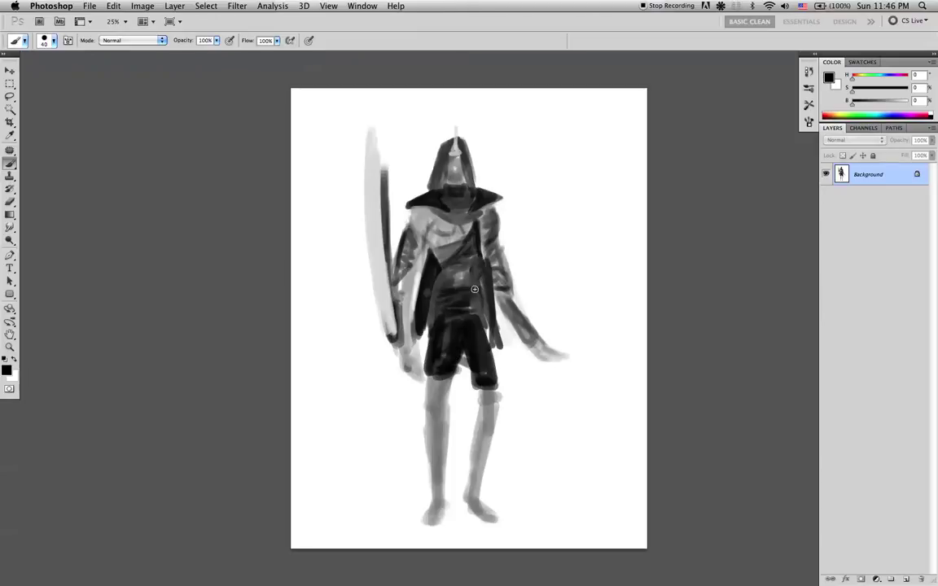
Soften the waist area between the belt lines with sampled dark grey, using an 80 px brush.
key(bracketright)
key(bracketright)
key(bracketright)
key(bracketright)
alt+click(465, 295)
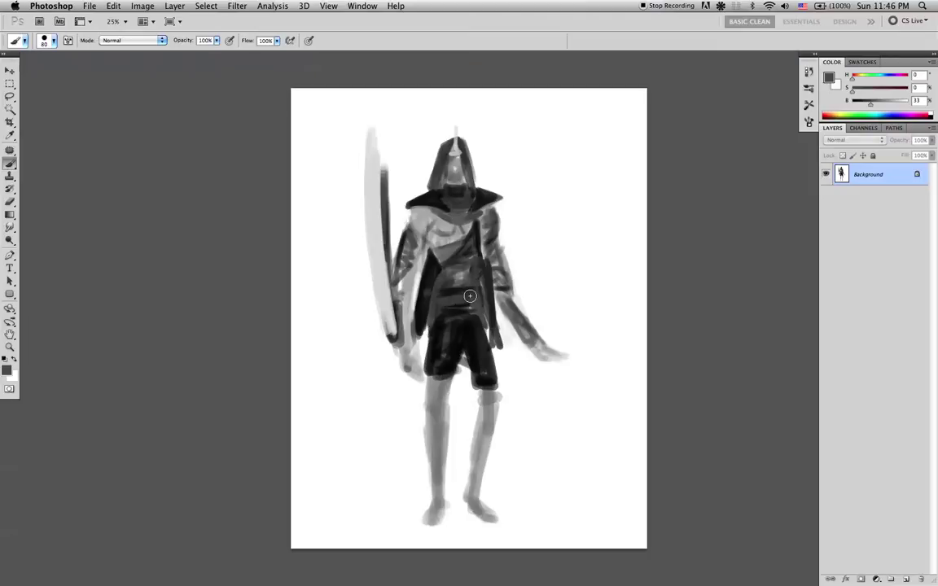
alt+click(438, 288)
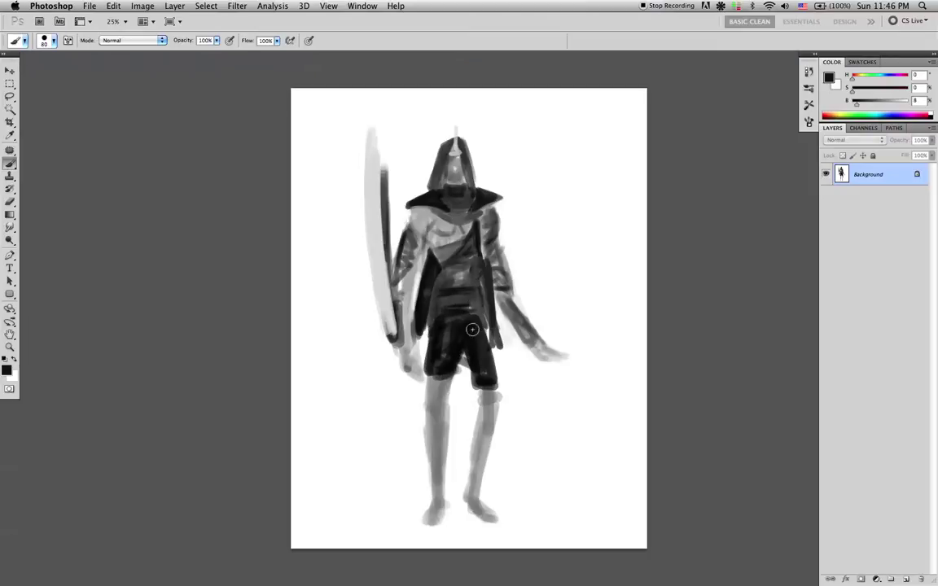
Touch up the hip and coat edges in black at 35 px, and flip the canvas horizontally.
alt+click(436, 290)
key(bracketleft)
key(bracketleft)
key(bracketleft)
key(bracketleft)
key(bracketleft)
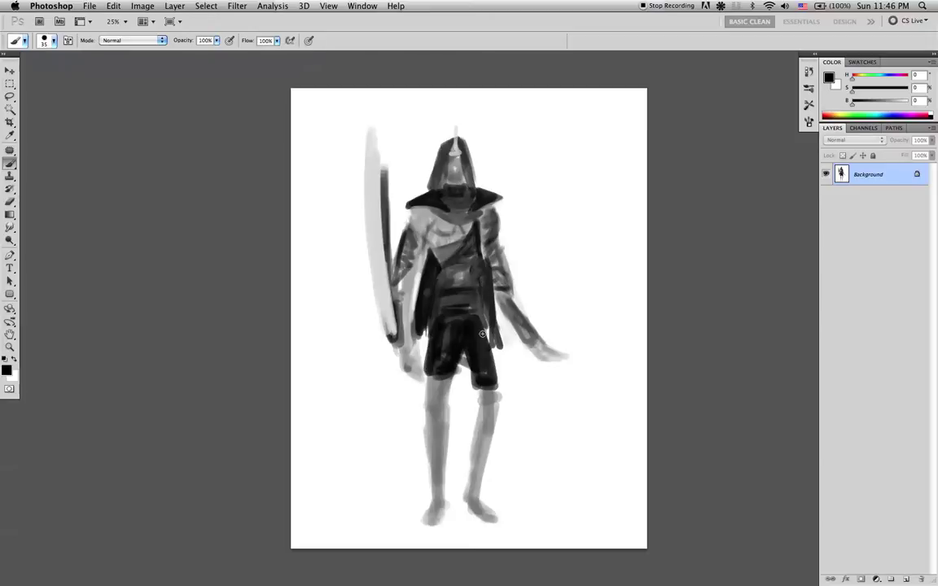
key(super+shift+h)
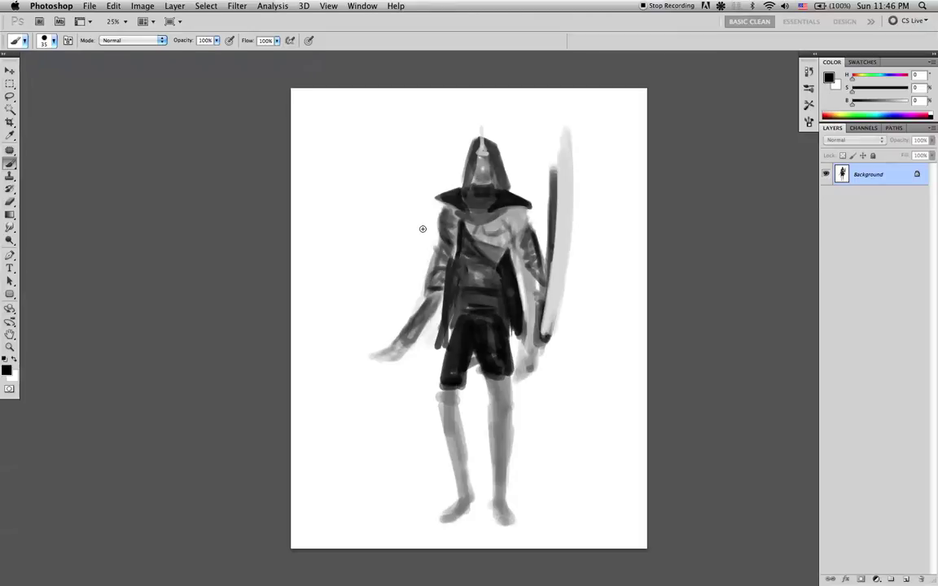
Paint dark hanging strips beside the weapon's lower end and a thin dark shaft extending below the hand.
key(bracketright)
key(bracketright)
key(bracketright)
key(bracketright)
drag(571, 166, 570, 174)
key(bracketleft)
key(bracketleft)
key(bracketleft)
drag(559, 296, 561, 372)
drag(562, 289, 570, 316)
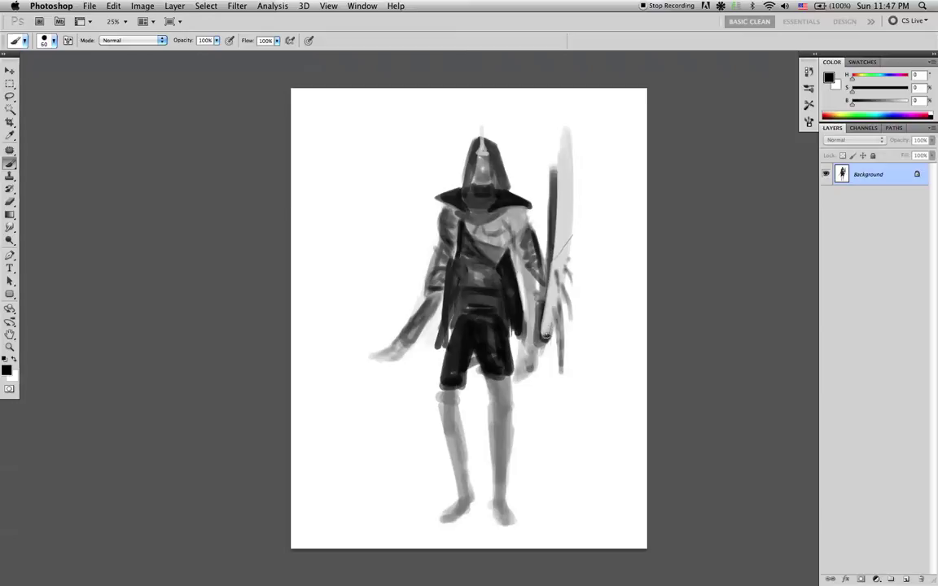
drag(545, 429, 546, 352)
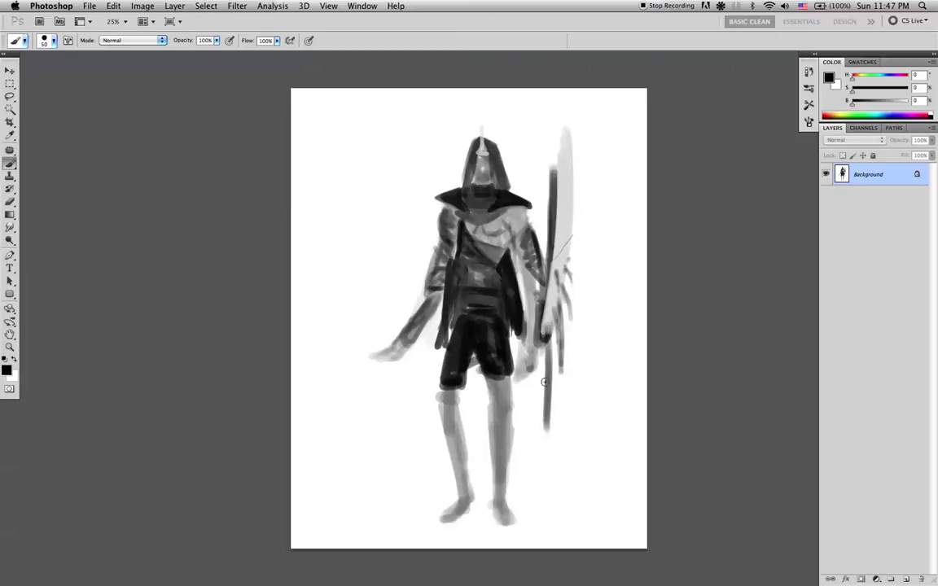
Replace the straight shaft below the weapon hand with a curved black tail, painted with a 40 px brush.
drag(546, 450, 542, 335)
key(ctrl+z)
key(bracketleft)
drag(545, 340, 534, 419)
drag(545, 349, 538, 412)
drag(546, 334, 536, 409)
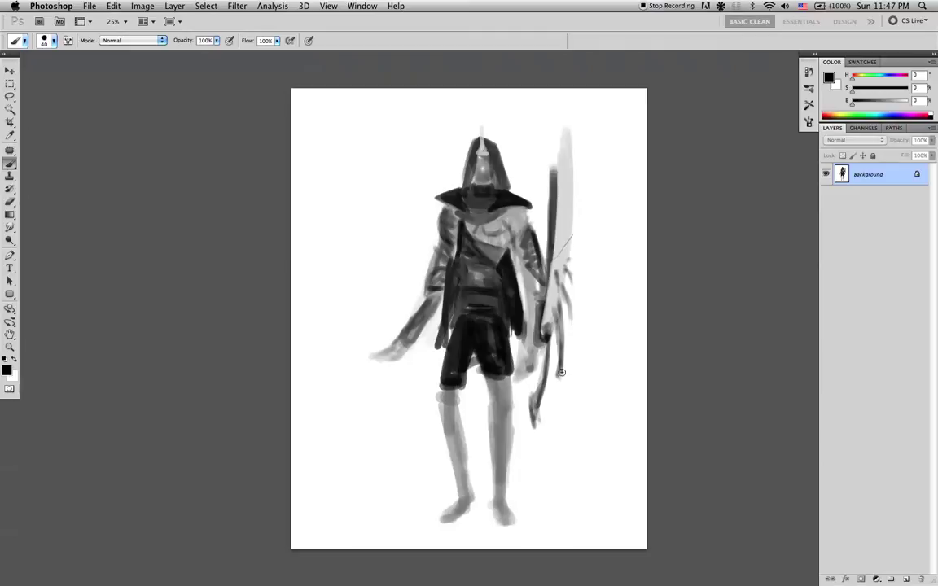
Clean the edges of the curved tail in white and even out the face with sampled mid grey.
key(x)
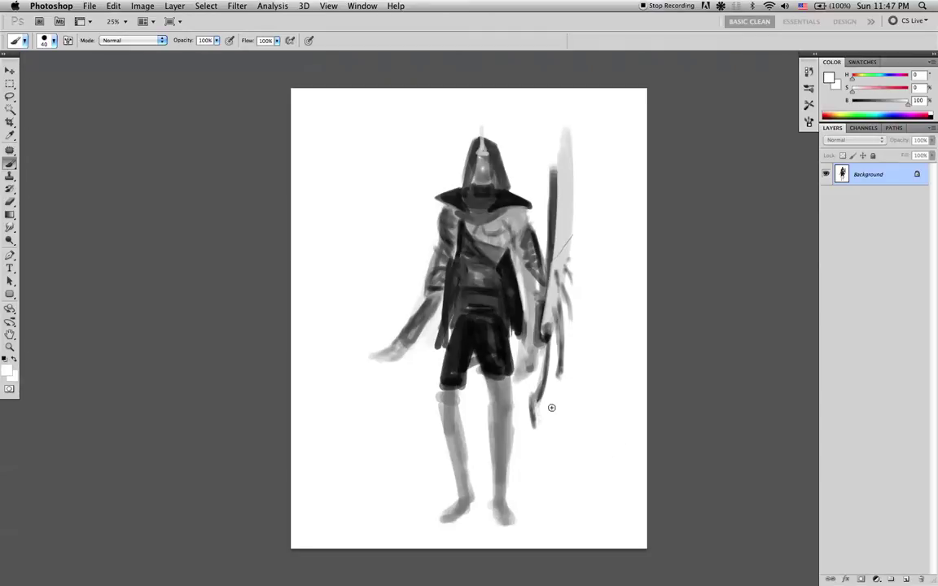
key(x)
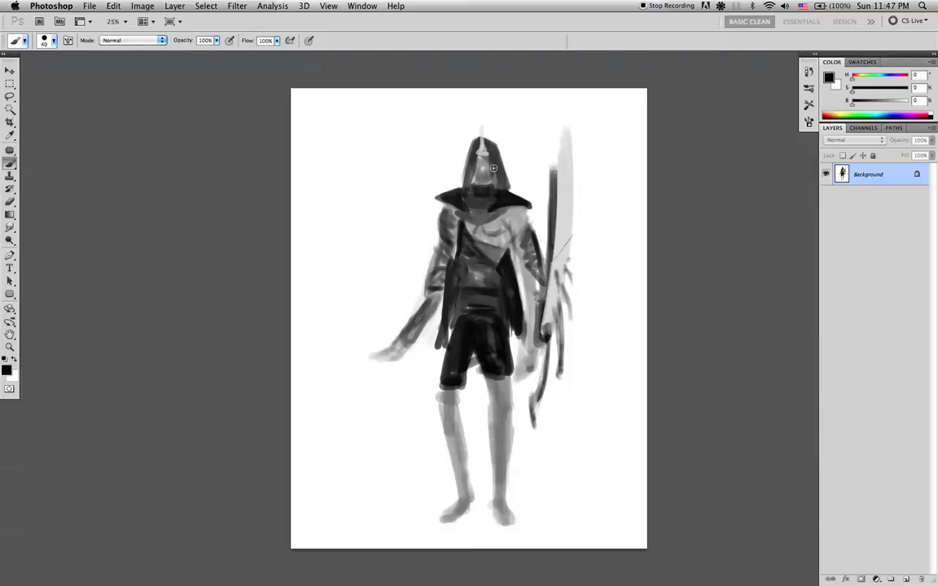
key(x)
alt+click(484, 164)
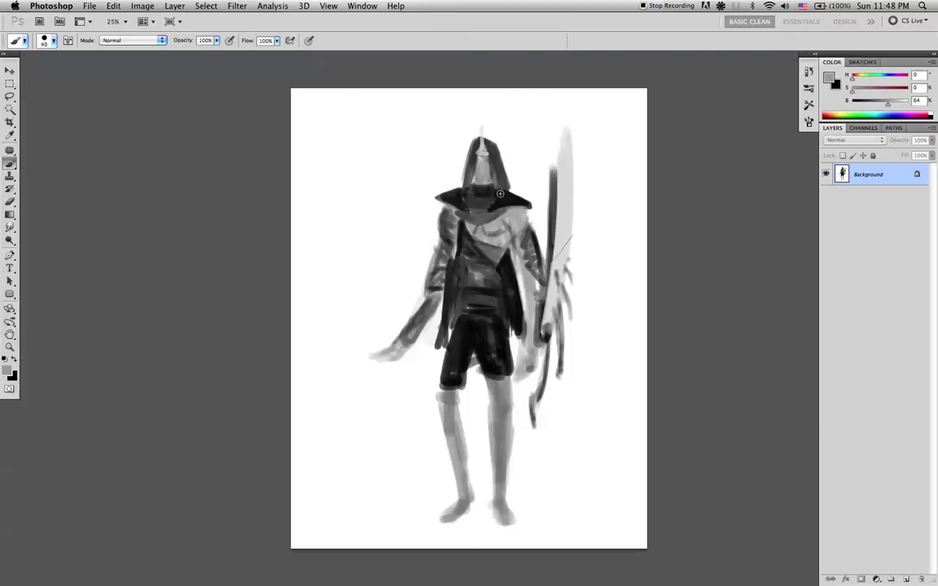
Outline a black shin guard below the knee of the leg nearest the weapon, using a 40 px brush.
key(z)
mouse_move(473, 166)
mouse_down()
mouse_move(511, 171)
mouse_move(504, 182)
mouse_move(446, 170)
mouse_move(460, 141)
mouse_up()
key(b)
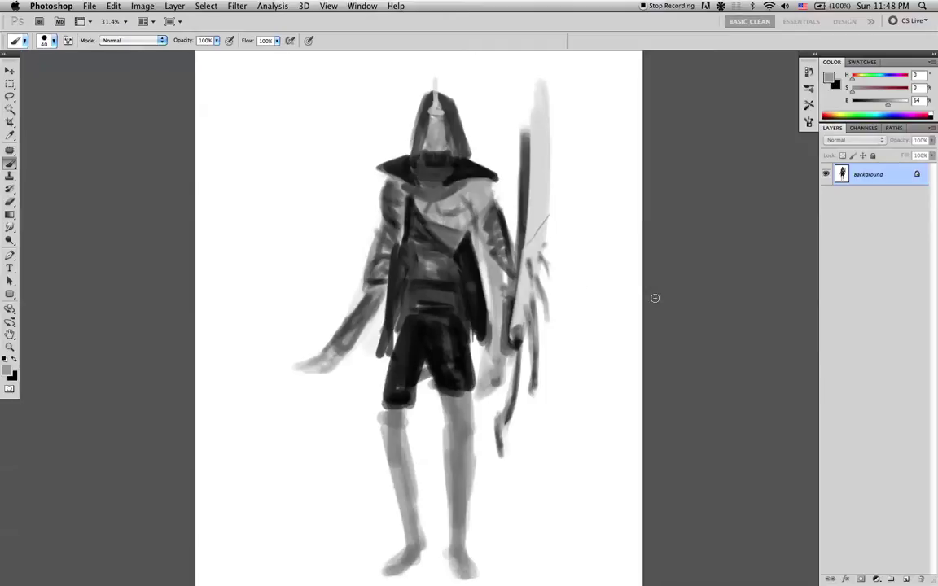
key(d)
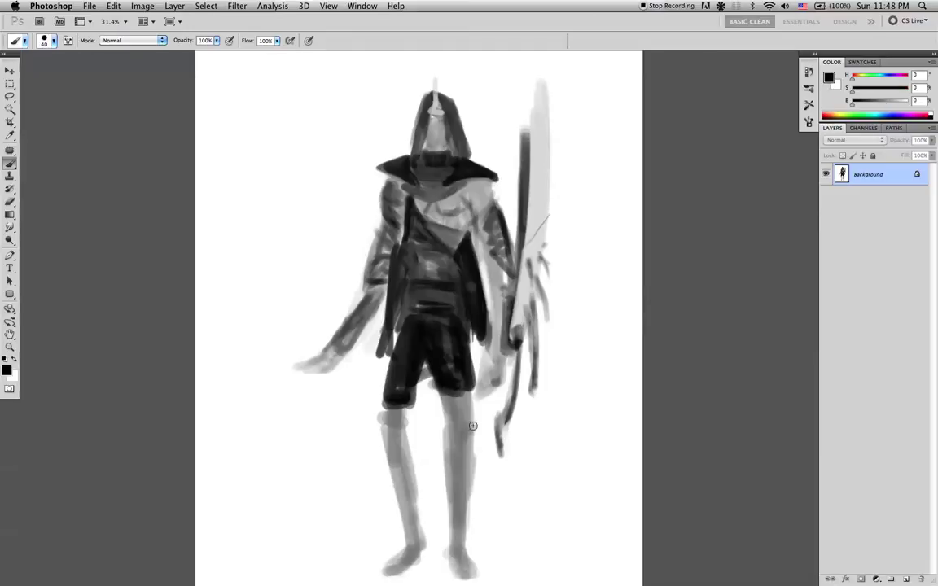
drag(473, 430, 451, 435)
drag(469, 431, 463, 491)
mouse_move(450, 448)
mouse_down()
mouse_move(461, 493)
mouse_move(471, 482)
mouse_up()
Fill in the knee pad and shin guard on the leg nearest the weapon in black at 90 px.
key(bracketright)
key(bracketright)
key(bracketright)
key(bracketright)
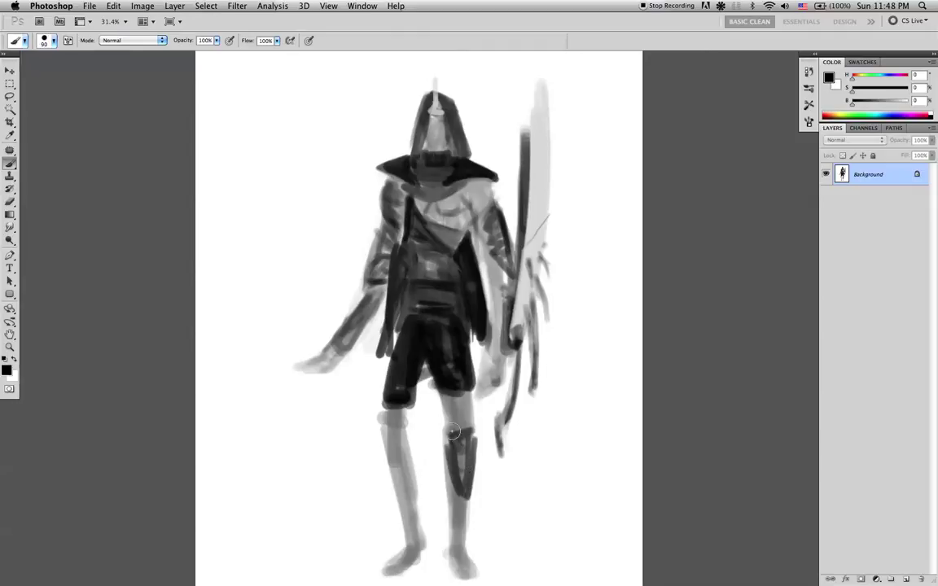
click(461, 436)
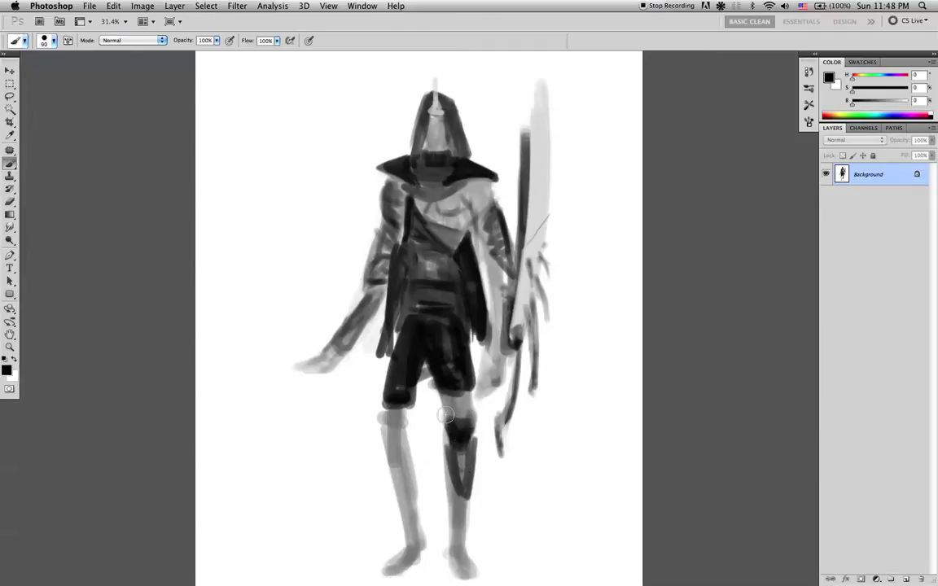
drag(447, 425, 464, 504)
drag(475, 431, 466, 537)
drag(462, 459, 462, 537)
Add darker horizontal bands down the shin guard using tones sampled from the leg.
alt+click(460, 484)
alt+click(416, 411)
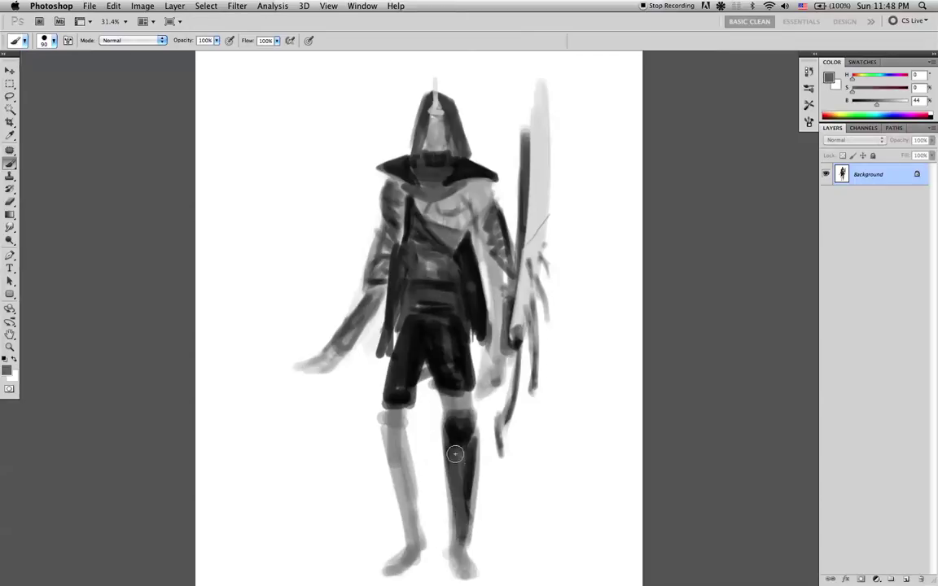
alt+click(463, 436)
mouse_move(458, 438)
mouse_down()
mouse_move(460, 535)
mouse_move(454, 455)
mouse_move(463, 521)
mouse_move(464, 453)
mouse_move(463, 515)
mouse_up()
mouse_move(468, 464)
mouse_down()
mouse_move(459, 528)
mouse_move(452, 431)
mouse_move(448, 467)
mouse_move(467, 479)
mouse_move(469, 466)
mouse_move(451, 448)
mouse_move(466, 448)
mouse_move(458, 429)
mouse_move(447, 448)
mouse_move(475, 452)
mouse_move(460, 480)
mouse_up()
Paint a matching near-black knee and shin guard on the other leg, plus dark bands across both feet.
alt+click(449, 434)
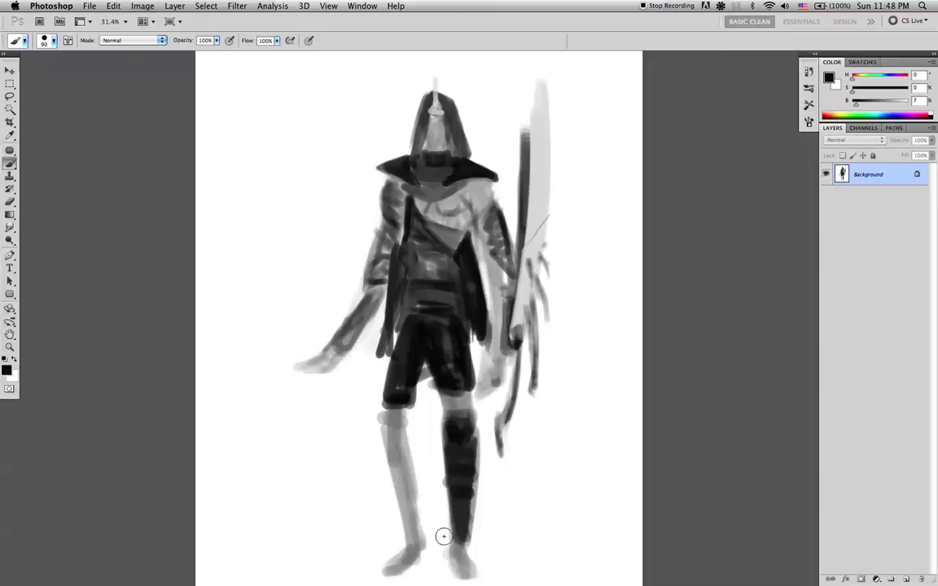
mouse_move(394, 451)
mouse_down()
mouse_move(408, 510)
mouse_move(383, 448)
mouse_move(407, 442)
mouse_move(375, 422)
mouse_move(396, 429)
mouse_move(389, 471)
mouse_move(412, 520)
mouse_move(405, 456)
mouse_move(411, 542)
mouse_move(414, 441)
mouse_move(417, 540)
mouse_move(375, 580)
mouse_move(407, 564)
mouse_move(395, 557)
mouse_move(459, 561)
mouse_up()
key([)
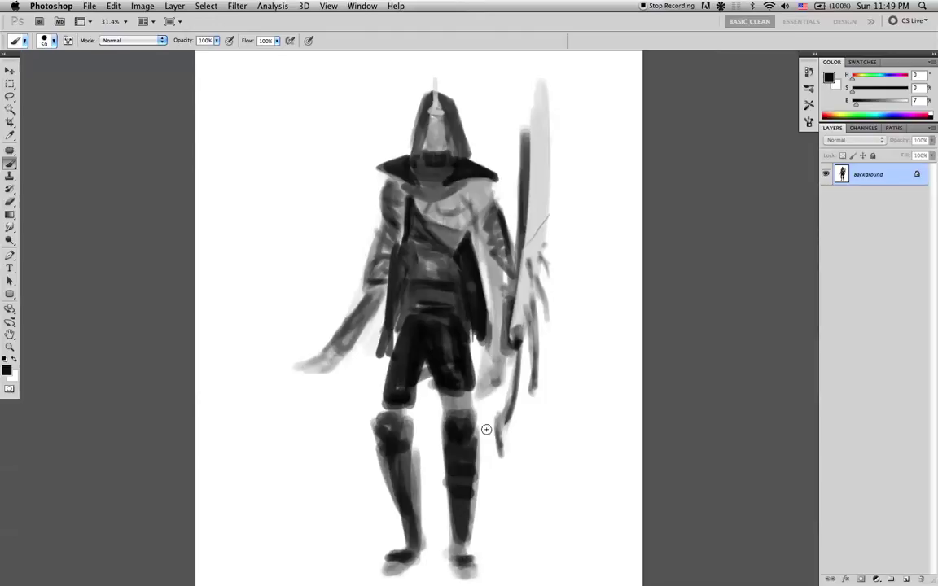
Paint small dark spikes on the outer side of the weapon-side shin guard with a 30 px brush.
key(x)
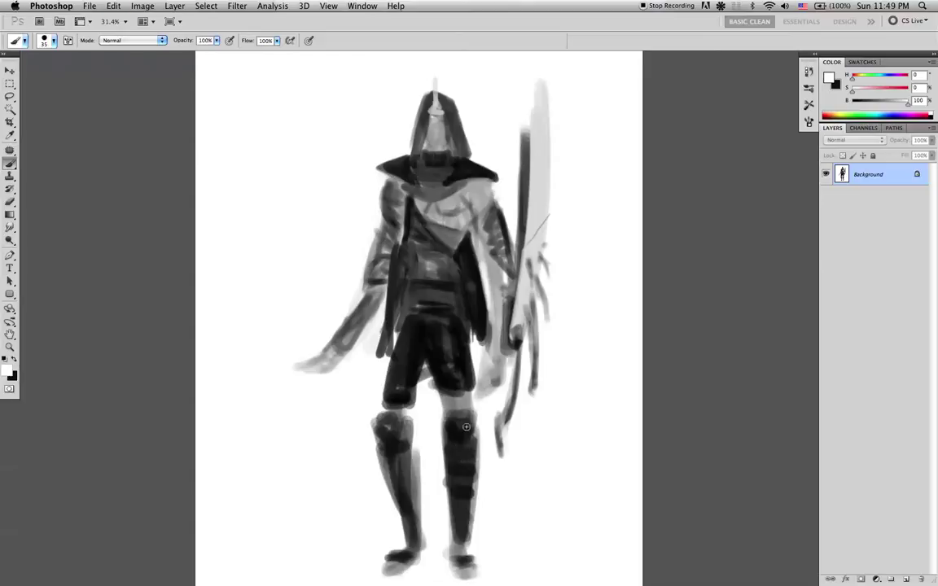
key(bracketleft)
key(x)
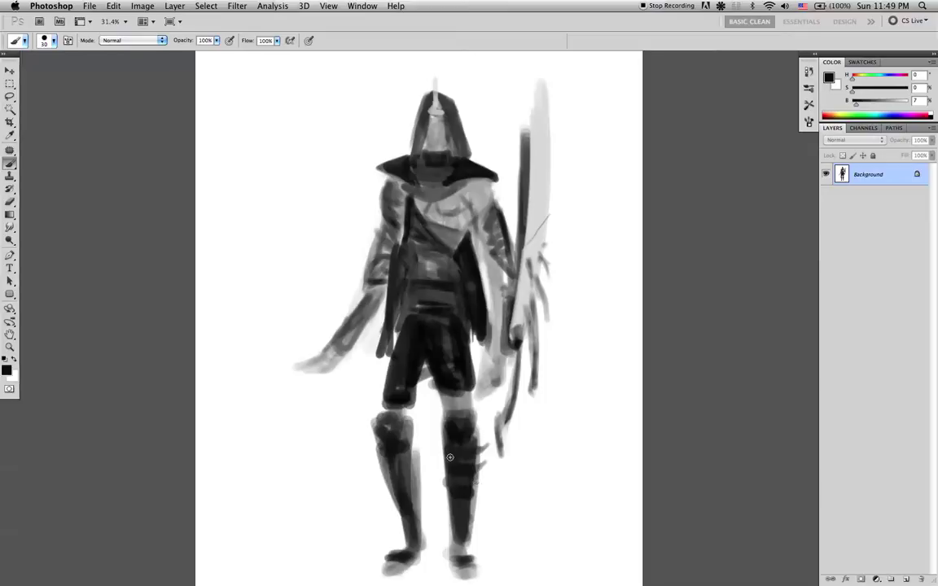
key(super+z)
mouse_move(436, 443)
mouse_down()
mouse_move(449, 461)
mouse_move(432, 433)
mouse_up()
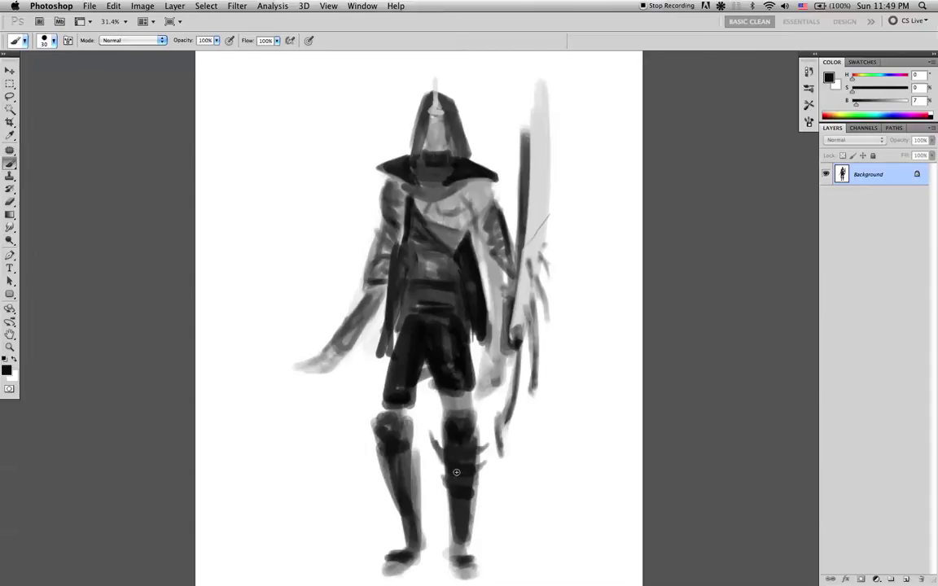
key(super+alt+z)
key(super+alt+z)
key(super+alt+z)
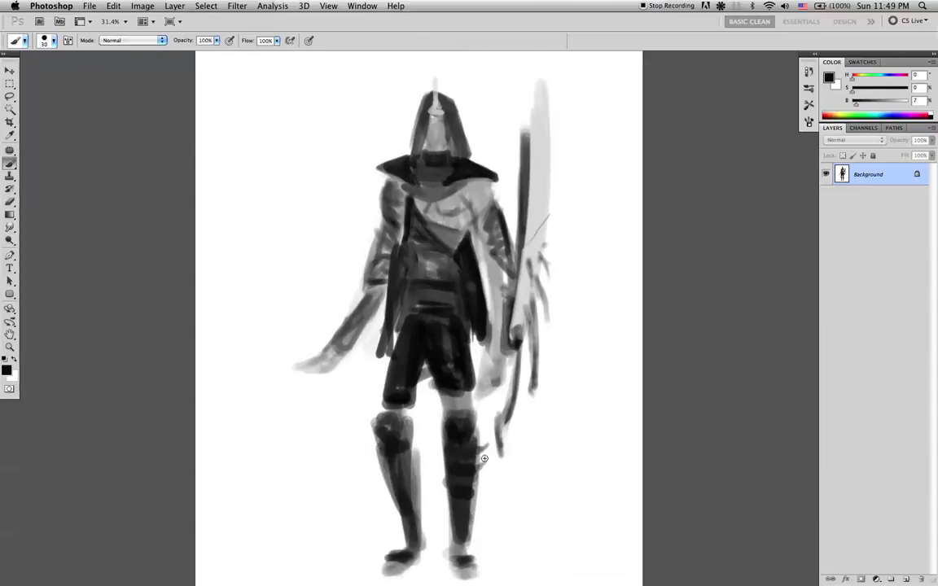
Paint short dark spikes on the outer side of the other shin guard and a 50 px band across it.
drag(390, 456, 346, 449)
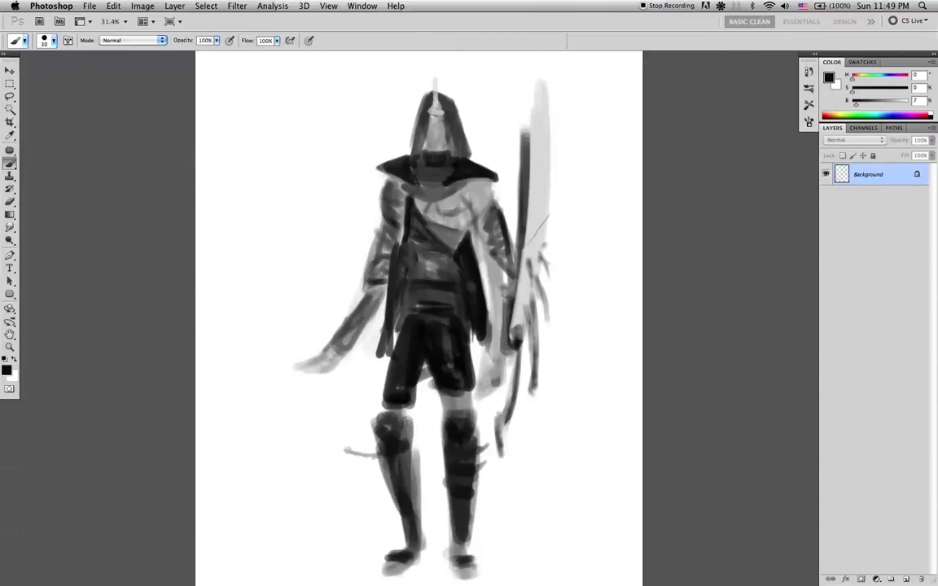
key(ctrl+z)
drag(367, 442, 384, 455)
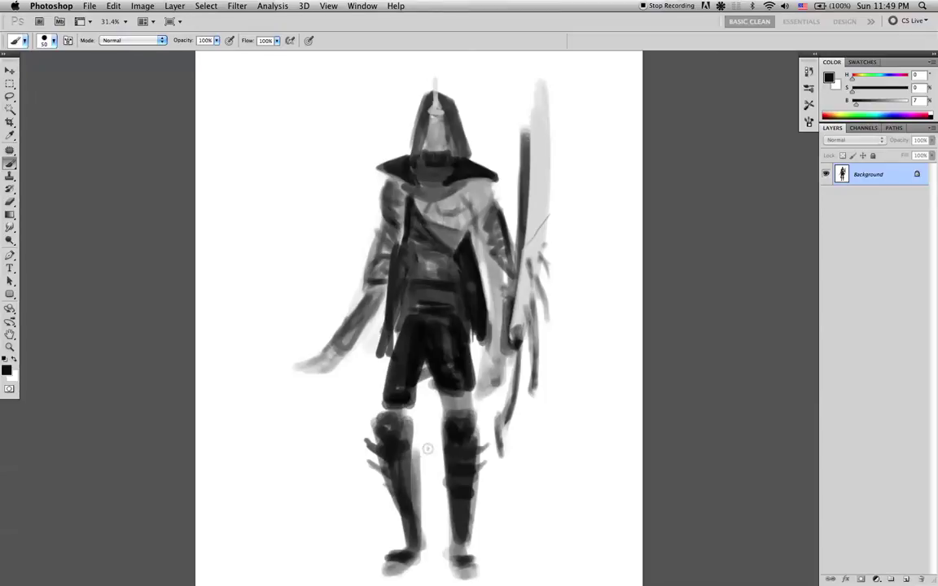
drag(398, 470, 425, 474)
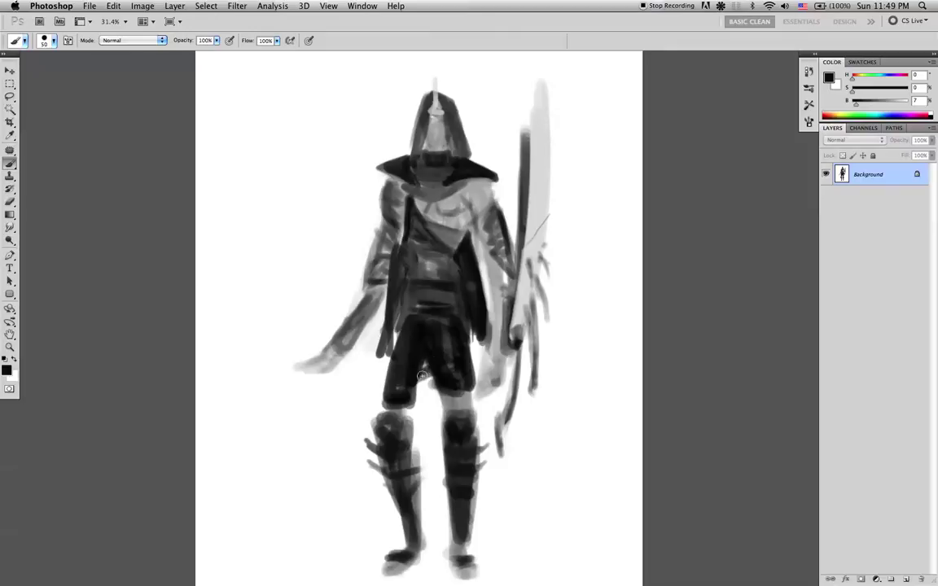
alt+click(388, 377)
mouse_move(392, 346)
mouse_down()
mouse_move(397, 374)
mouse_move(396, 334)
mouse_move(398, 385)
mouse_move(396, 366)
mouse_up()
key(super+z)
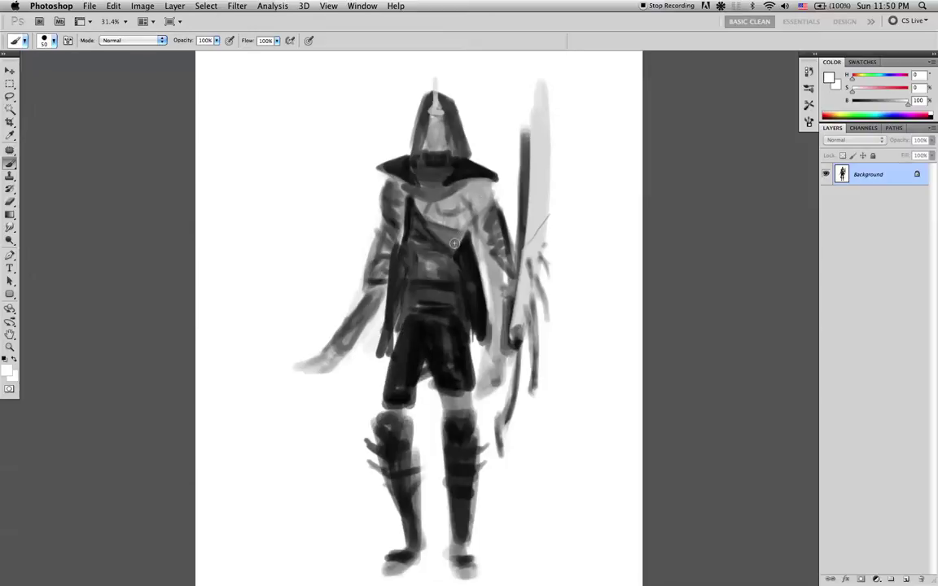
Flip the canvas horizontally and paint over the stray line on the blade with sampled light grey.
mouse_move(520, 282)
mouse_down()
mouse_move(514, 335)
mouse_move(506, 264)
mouse_move(460, 288)
mouse_move(419, 294)
mouse_move(509, 282)
mouse_up()
key(super+shift+h)
key(z)
key(b)
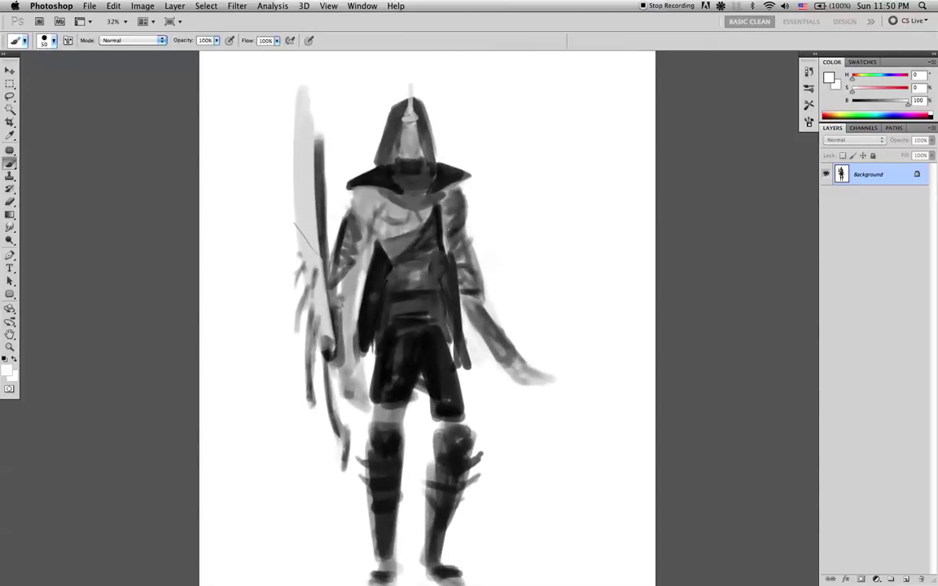
alt+click(301, 238)
alt+click(320, 191)
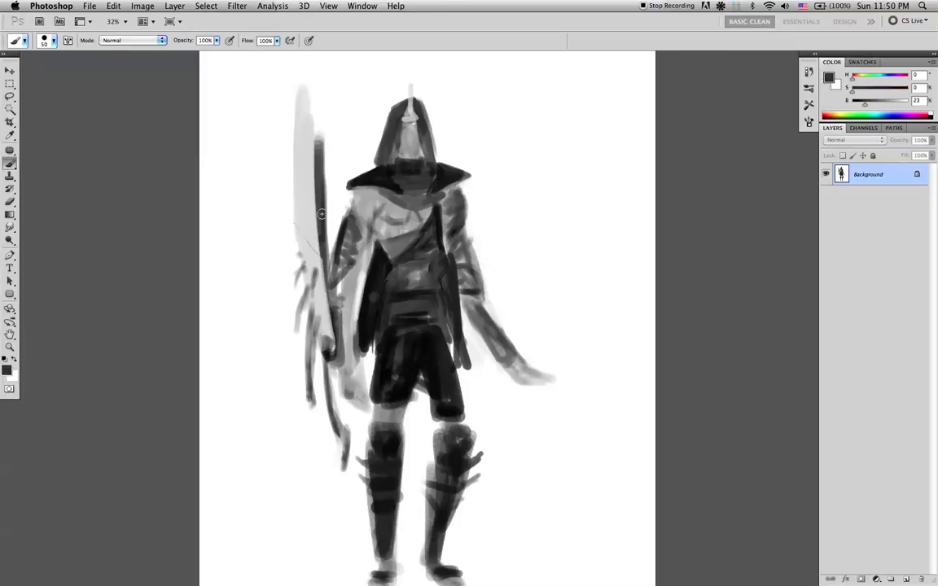
key(bracketright)
key(bracketright)
drag(316, 256, 307, 149)
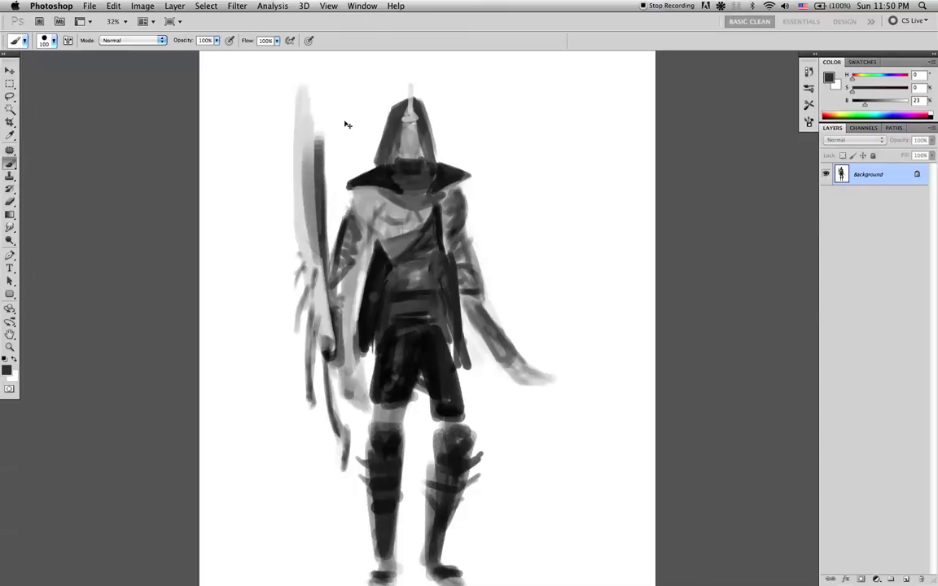
key(super+z)
drag(316, 240, 314, 120)
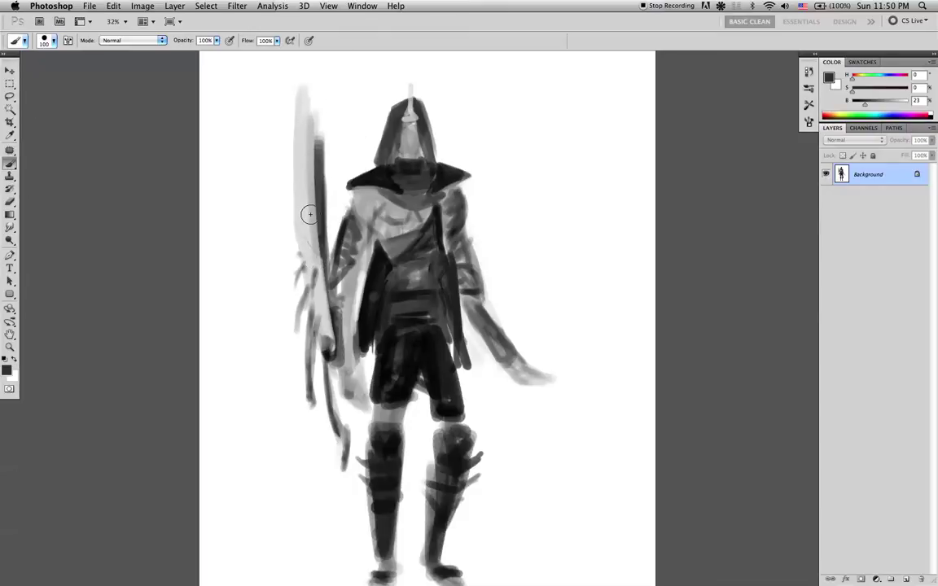
key(super+z)
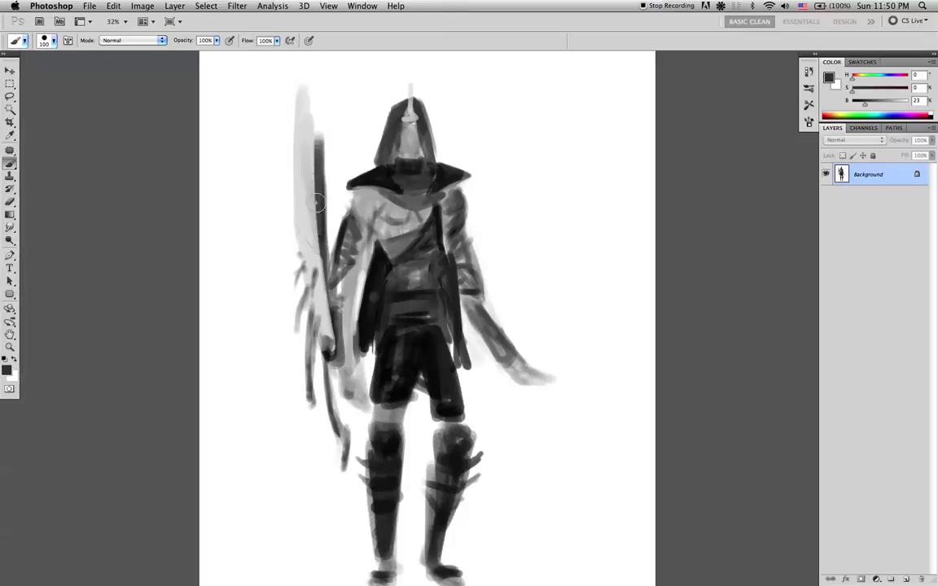
Smudge the blade's tones along its dark edge at 150 px and 40% strength.
key(r)
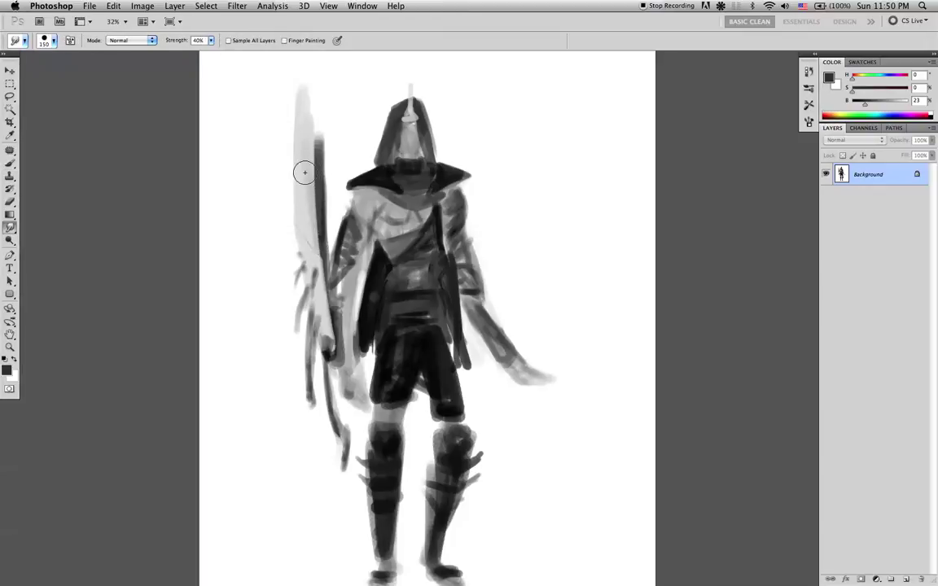
key(b)
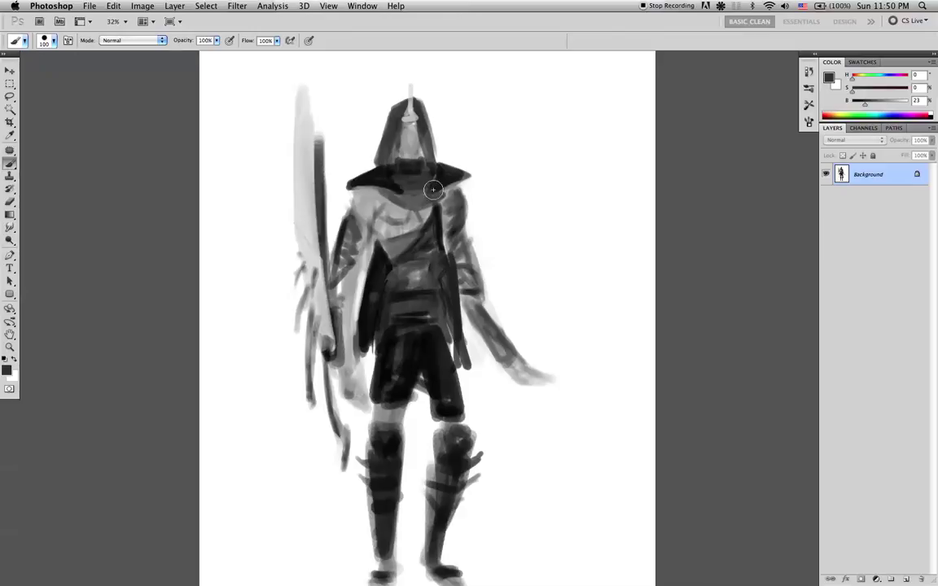
Rough in the first eye marks on the face in dark grey with a 9 px brush.
key(z)
drag(424, 181, 440, 180)
key(b)
drag(457, 242, 436, 304)
key([)
key([)
key([)
key([)
key([)
key([)
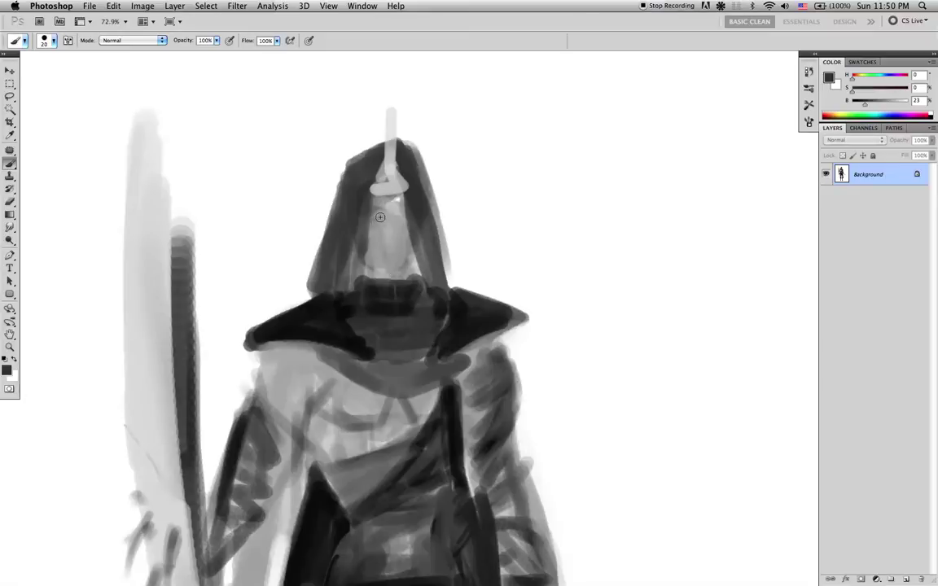
key(z)
mouse_move(398, 237)
mouse_down()
mouse_move(402, 245)
mouse_move(388, 252)
mouse_up()
key(b)
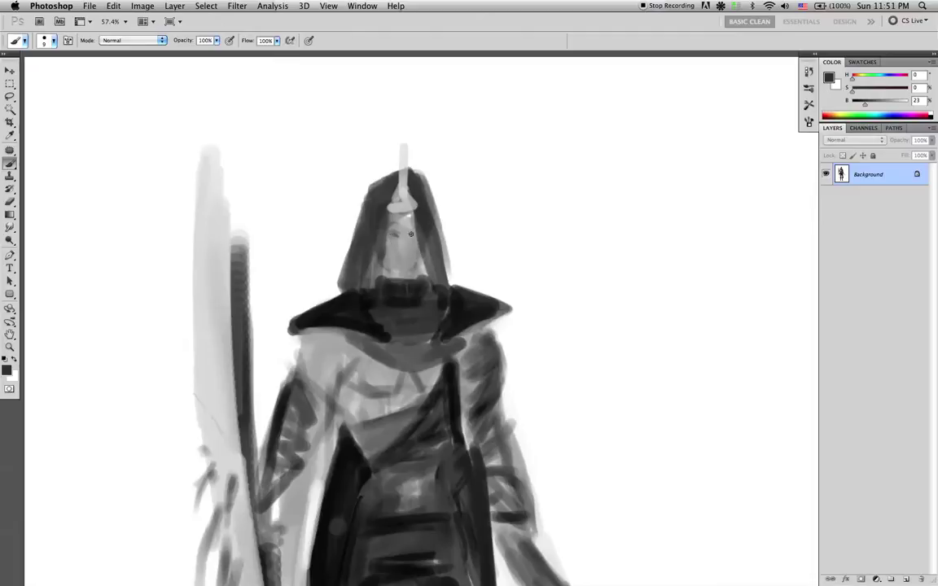
Paint the eyes, nose and mouth on the face in black with a 10 px brush.
key(d)
drag(392, 235, 396, 231)
drag(391, 236, 393, 233)
key(super+z)
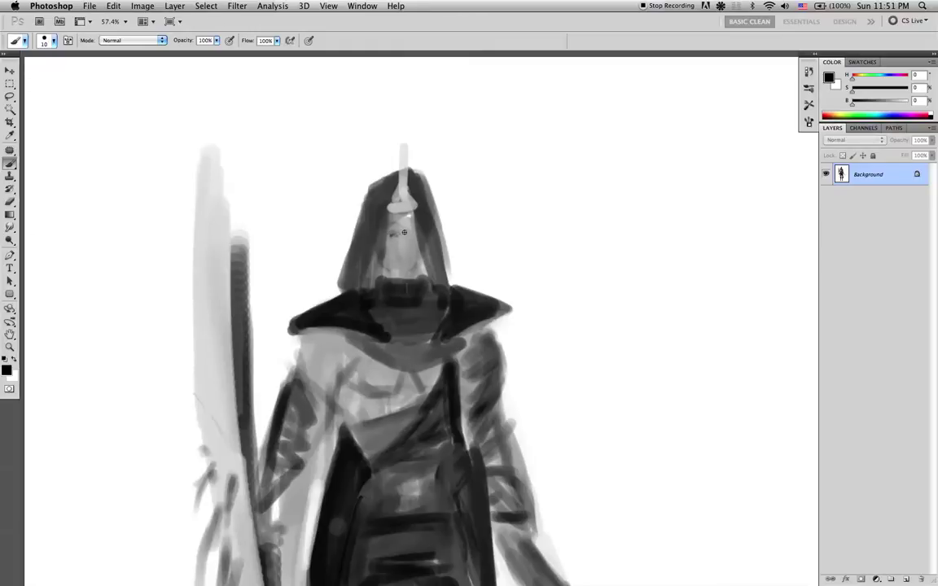
drag(389, 234, 393, 236)
drag(391, 231, 398, 234)
drag(408, 250, 399, 250)
Darken the hood with sampled dark grey at 25 px and trim its upper edge in white.
key(bracketright)
key(bracketright)
key(bracketright)
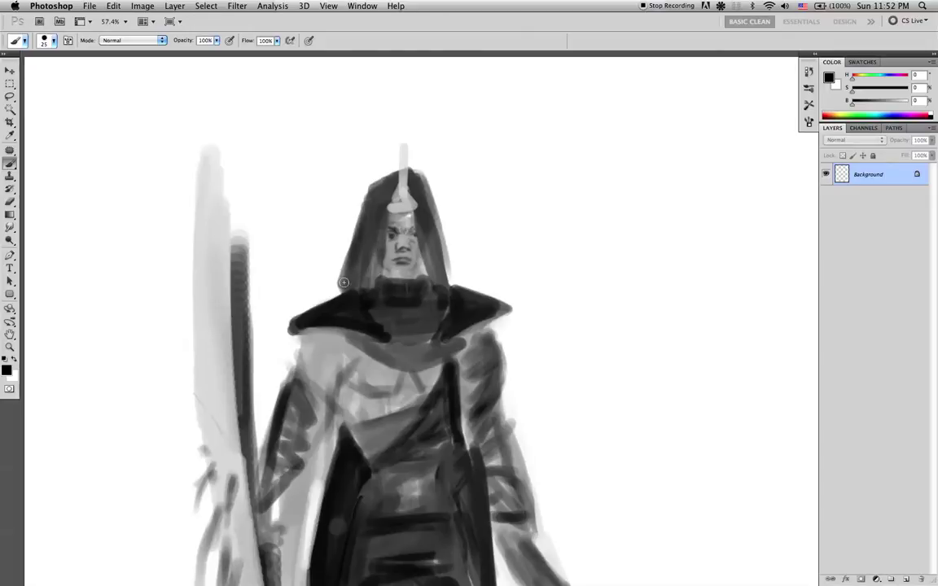
alt+click(364, 222)
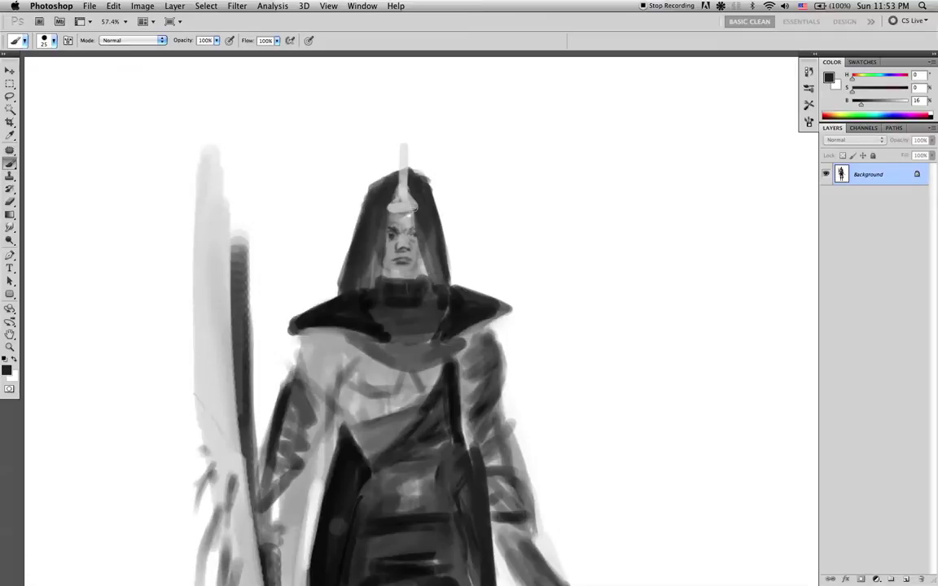
alt+click(357, 192)
drag(363, 193, 406, 168)
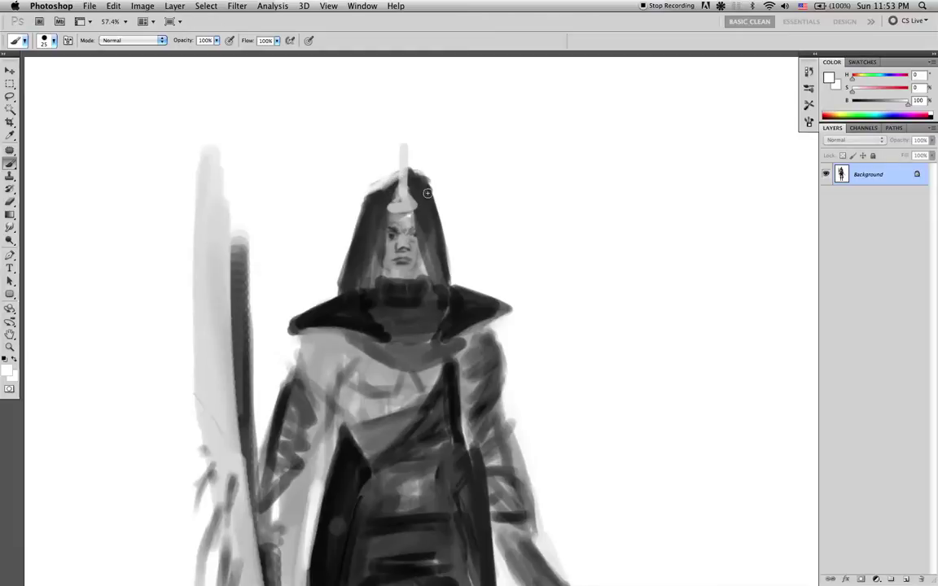
Refine the spike ornament on the hood's forehead with sampled dark and light greys, and clean its surroundings in white.
alt+click(415, 192)
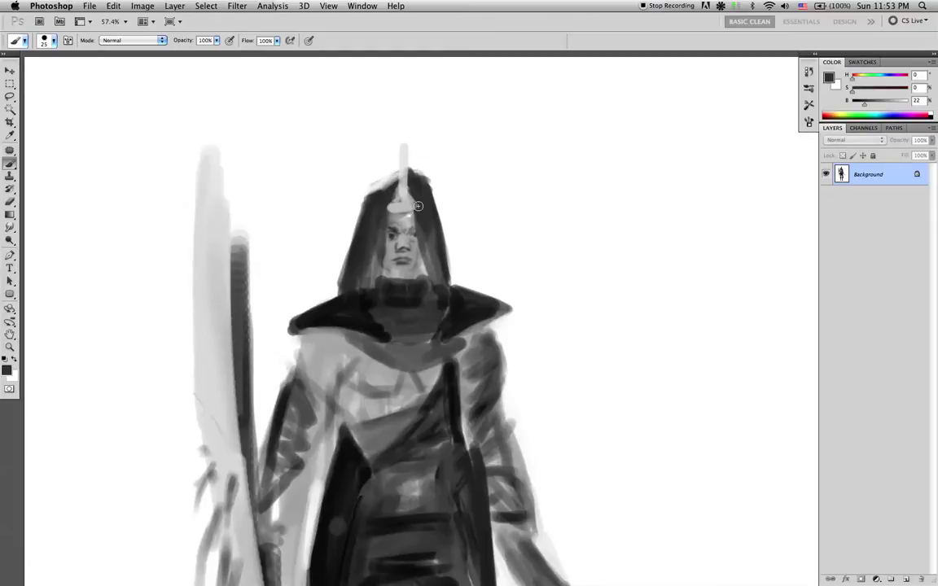
alt+click(404, 201)
drag(400, 188, 396, 152)
alt+click(387, 156)
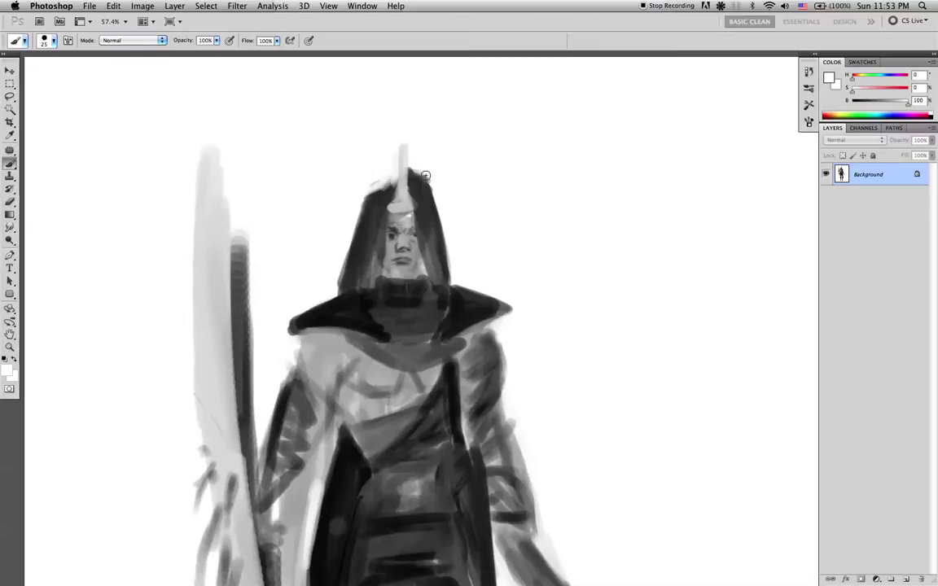
mouse_move(436, 309)
mouse_down()
mouse_move(427, 203)
mouse_move(421, 216)
mouse_up()
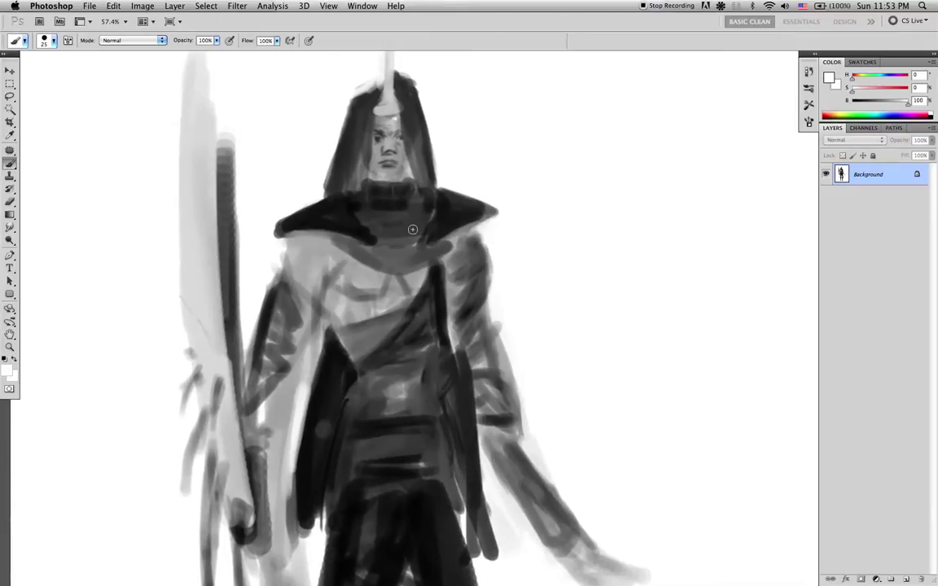
Darken the shoulder, the hood's inner edge and the collar below the chin with sampled dark greys at 25 px.
alt+click(308, 210)
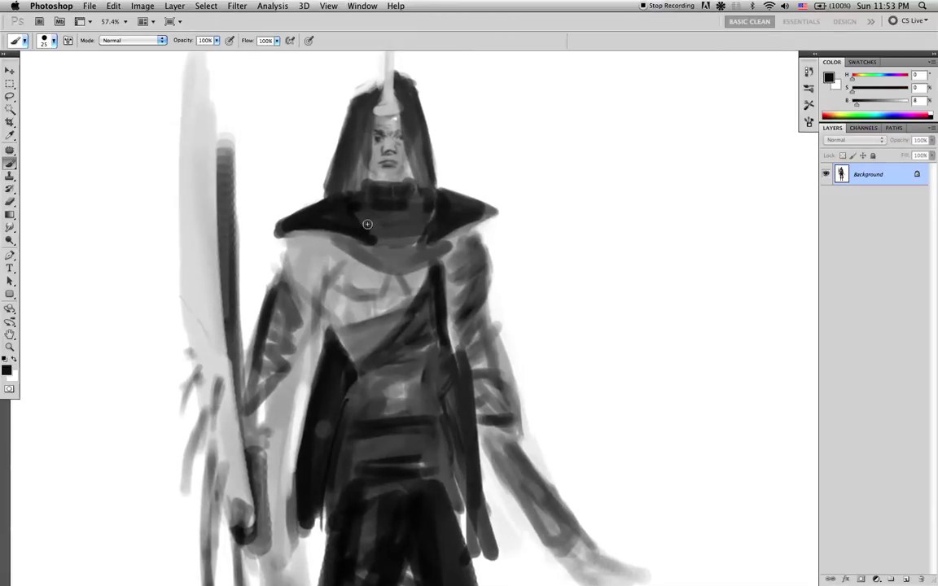
drag(465, 248, 471, 283)
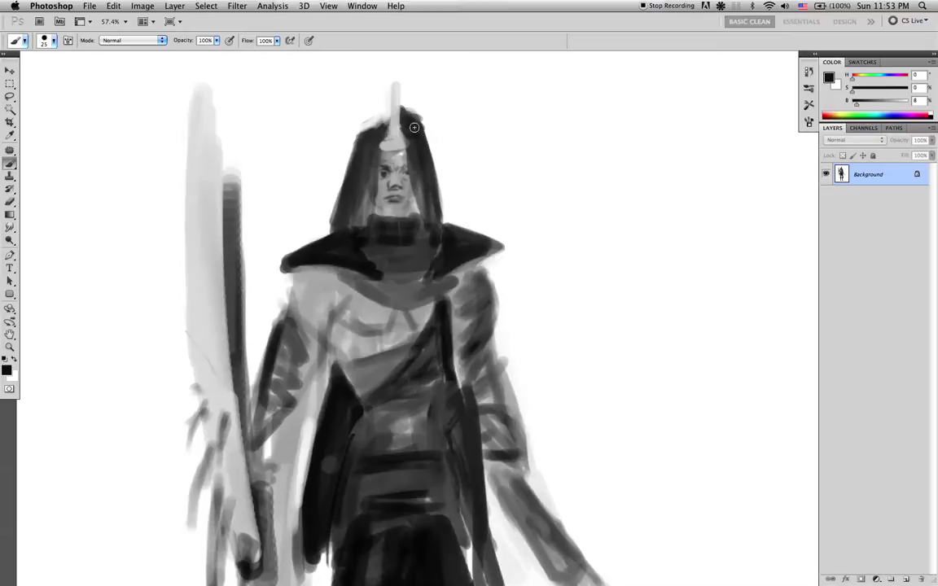
mouse_move(414, 199)
mouse_down()
mouse_move(415, 210)
mouse_move(412, 194)
mouse_move(424, 207)
mouse_up()
alt+click(421, 171)
alt+click(415, 198)
drag(415, 183, 413, 202)
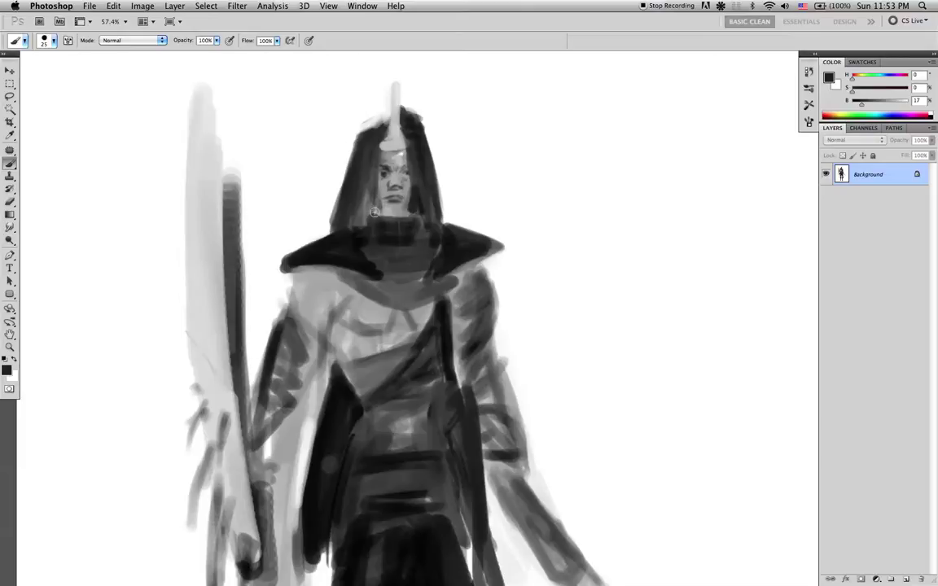
drag(398, 216, 411, 217)
Try fine detail marks across the mouth in black with a 3 px brush.
alt+click(415, 219)
key(bracketleft)
key(bracketleft)
key(bracketleft)
key(bracketleft)
key(bracketleft)
key(bracketleft)
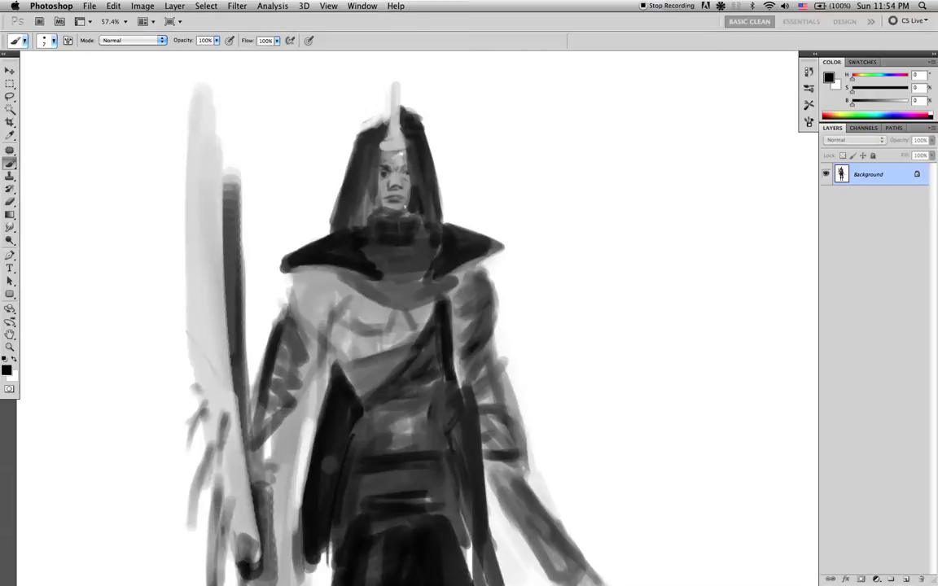
alt+click(394, 205)
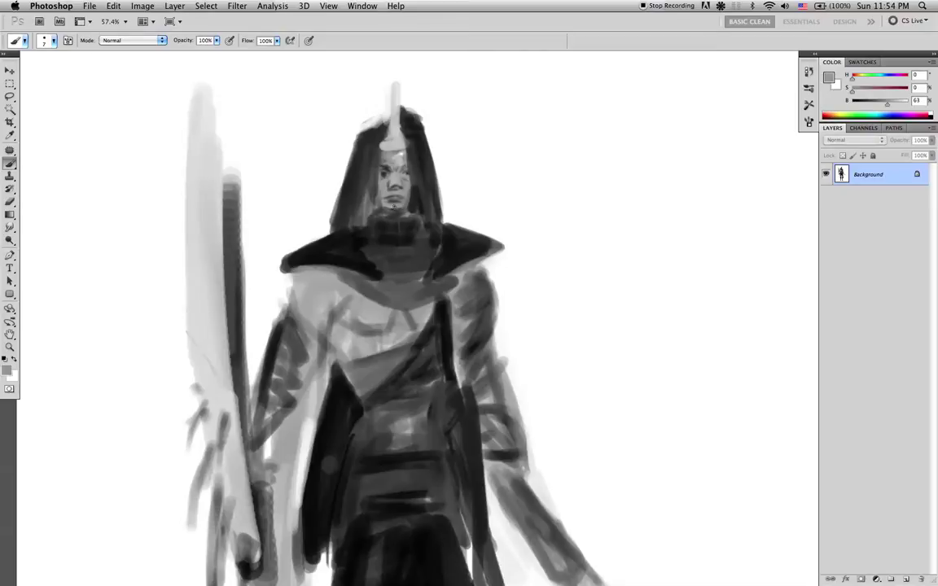
key(d)
key(bracketleft)
key(bracketleft)
key(bracketleft)
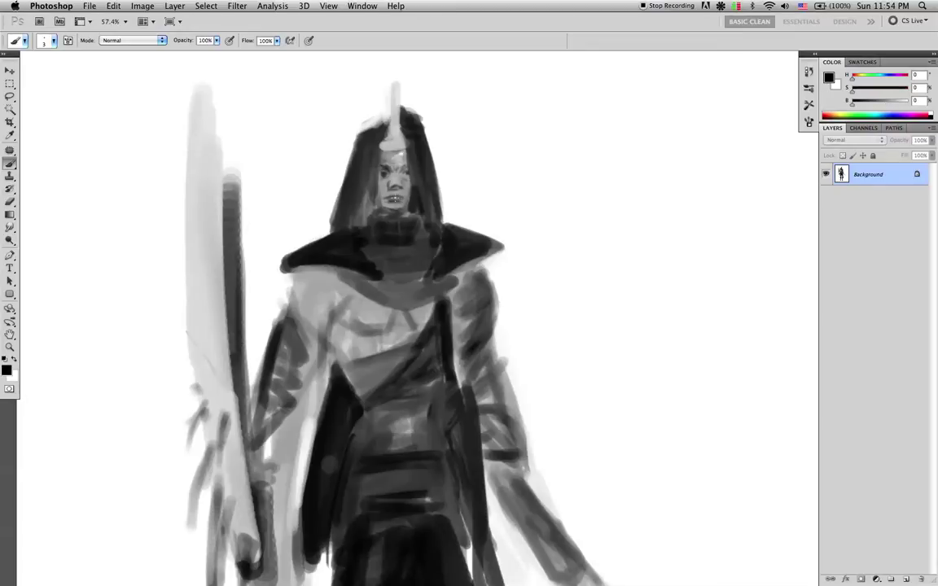
drag(396, 199, 403, 198)
Add a small white highlight to the forehead with a reduced brush.
key(x)
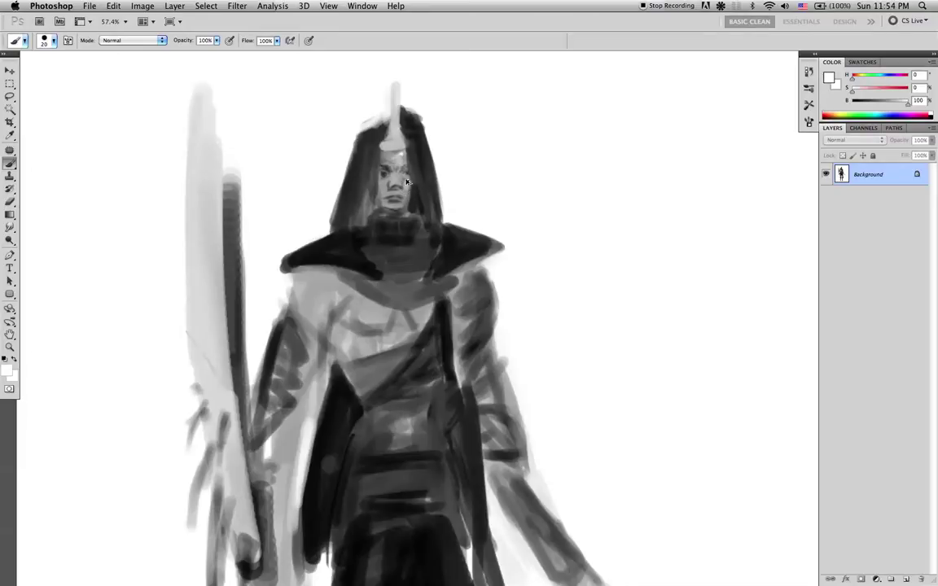
key(bracketleft)
key(bracketleft)
drag(402, 160, 399, 153)
key(bracketright)
drag(387, 195, 385, 197)
key(super+z)
Try light contour lines across both wings of the collar in white with a 10 px brush.
mouse_move(498, 244)
mouse_down()
mouse_move(456, 261)
mouse_move(461, 253)
mouse_up()
key(super+z)
key(super+z)
drag(444, 265, 490, 236)
mouse_move(348, 263)
mouse_down()
mouse_move(277, 243)
mouse_move(309, 246)
mouse_up()
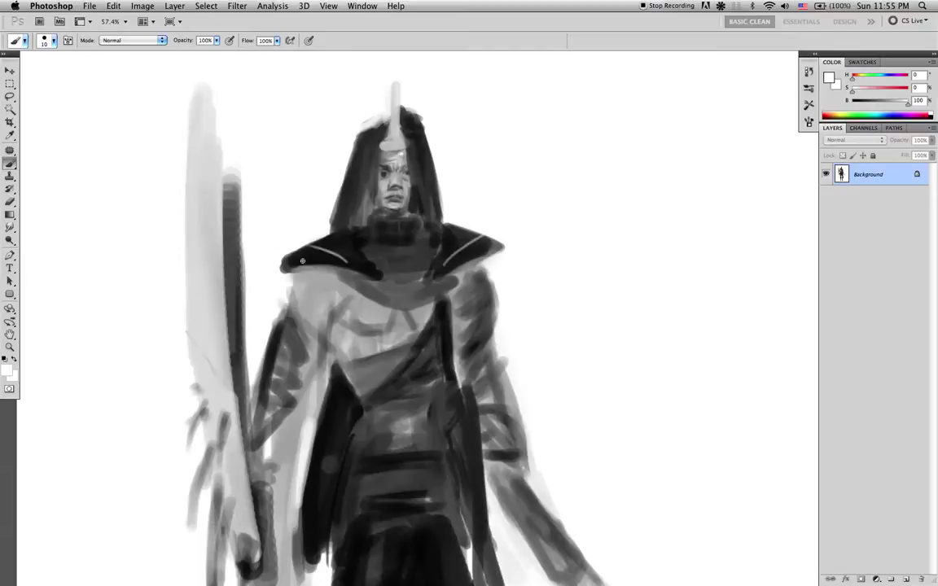
key(ctrl+alt+z)
key(ctrl+alt+z)
key(z)
mouse_move(562, 281)
mouse_down()
mouse_move(487, 284)
mouse_move(528, 286)
mouse_move(469, 246)
mouse_up()
key(b)
key(space)
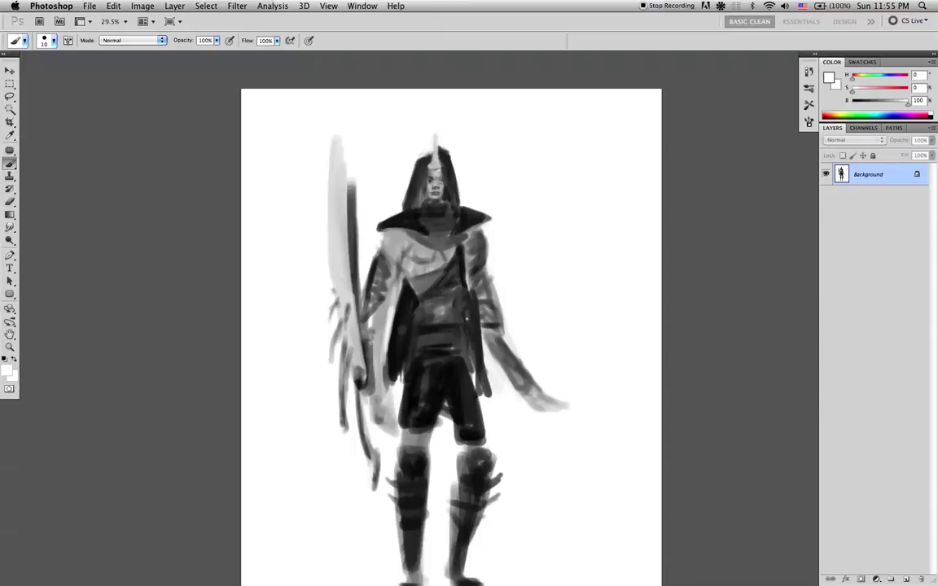
key(i)
click(8, 370)
drag(583, 246, 603, 244)
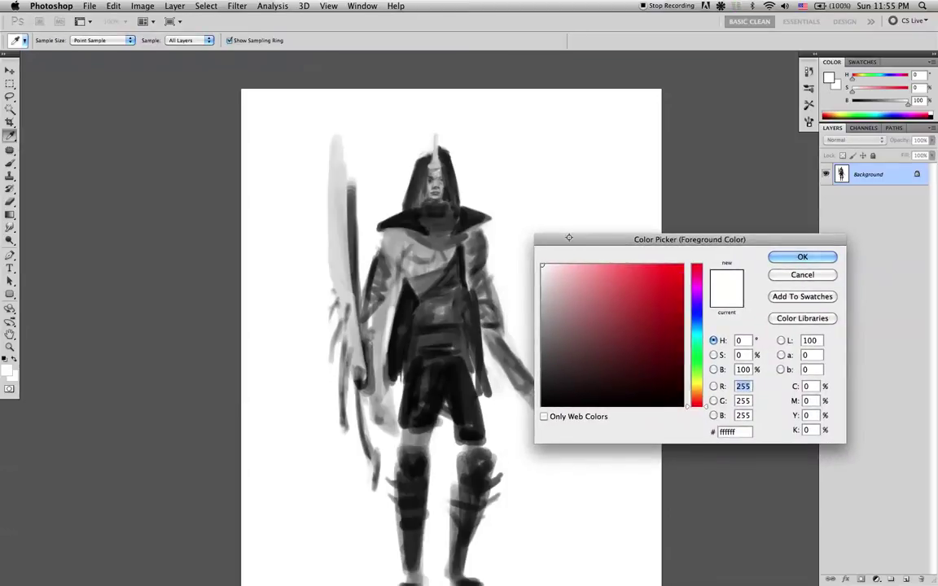
key(Escape)
Create a new layer, Layer 1, and prepare a 125 px brush in olive ada743.
key(super+shift+n)
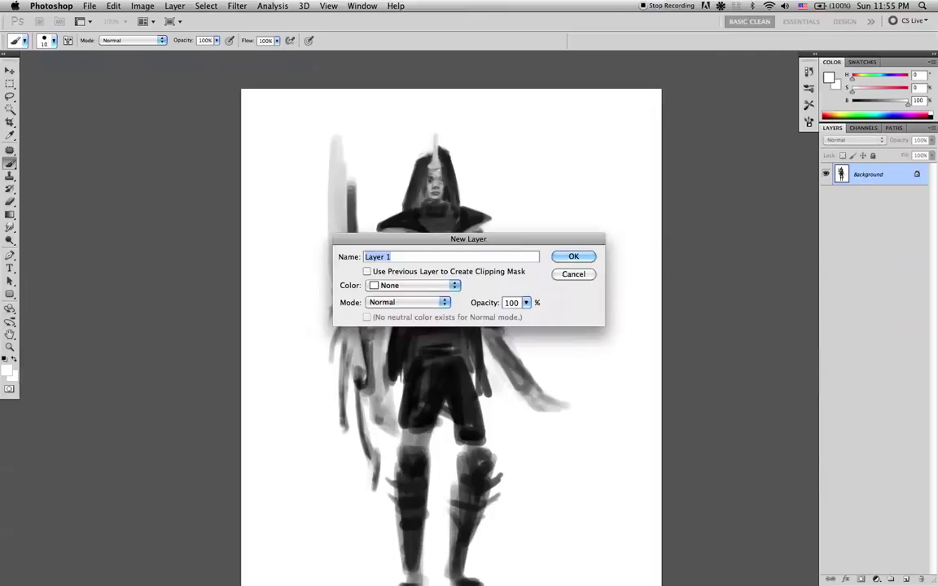
key(Return)
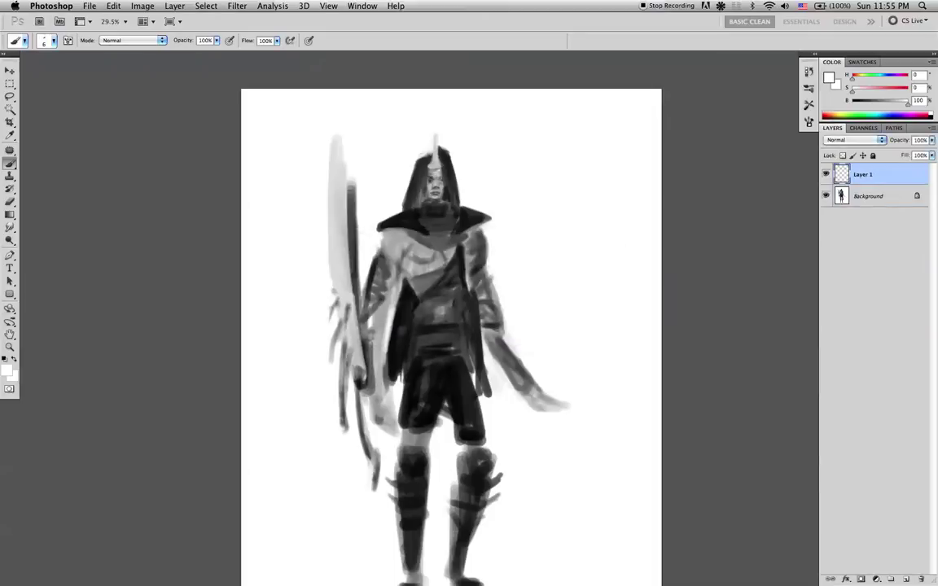
key(n)
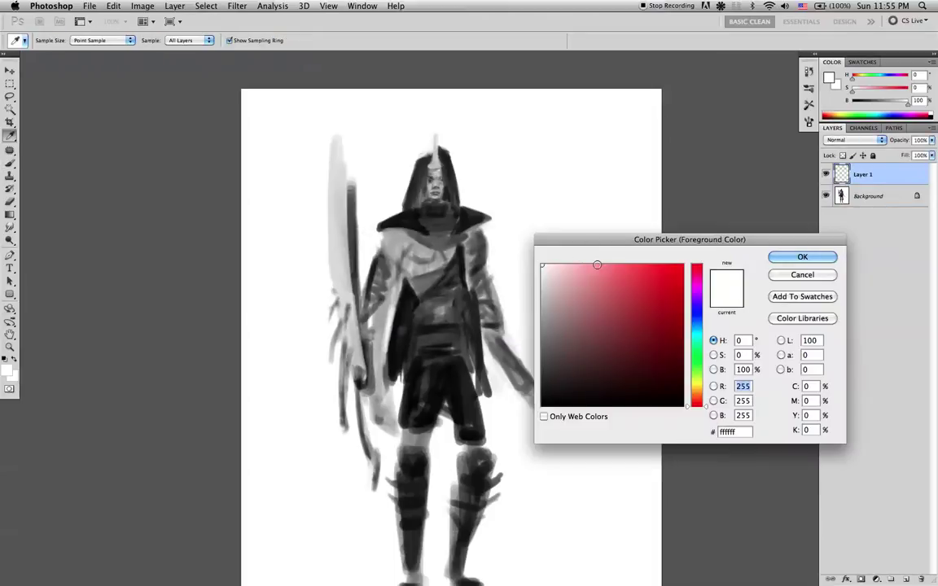
click(627, 308)
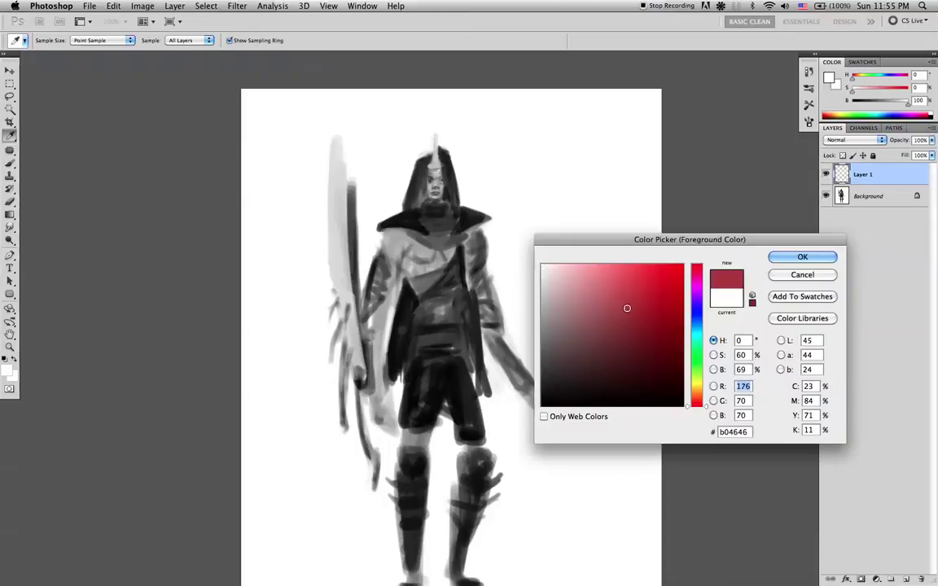
click(699, 384)
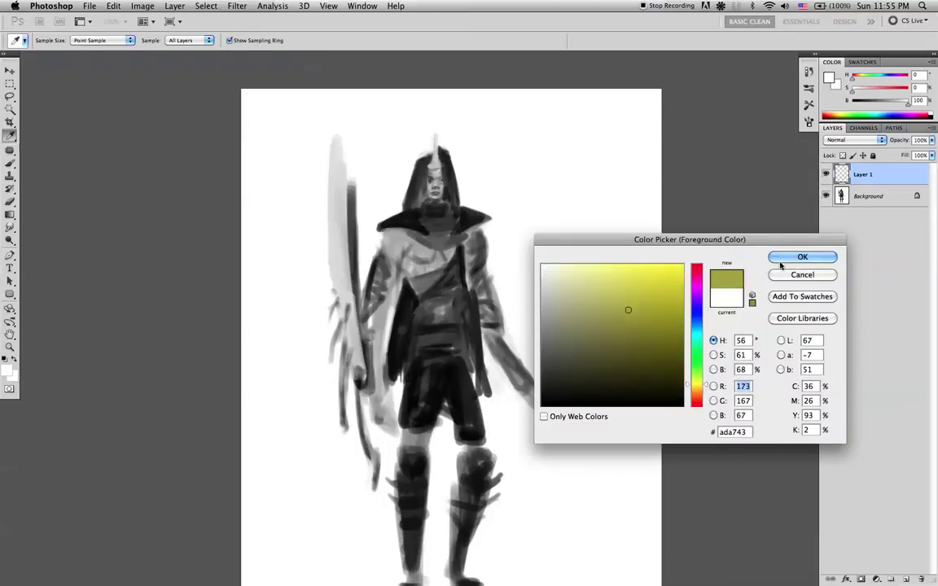
key(Return)
key(bracketright)
key(bracketright)
key(bracketright)
key(bracketright)
key(bracketright)
key(bracketright)
key(bracketright)
key(bracketright)
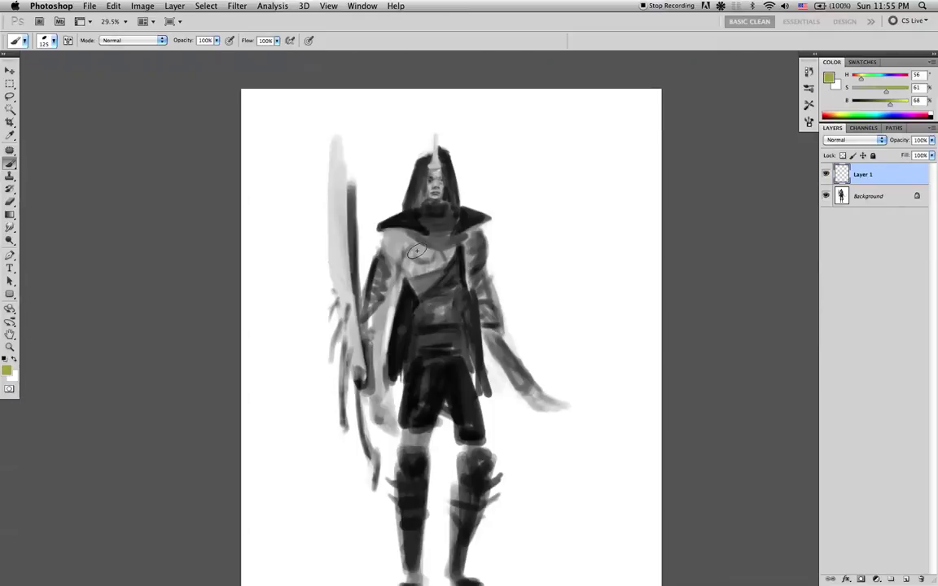
Try olive strokes on the chest, first in Normal and again with the layer set to Multiply.
drag(417, 252, 425, 284)
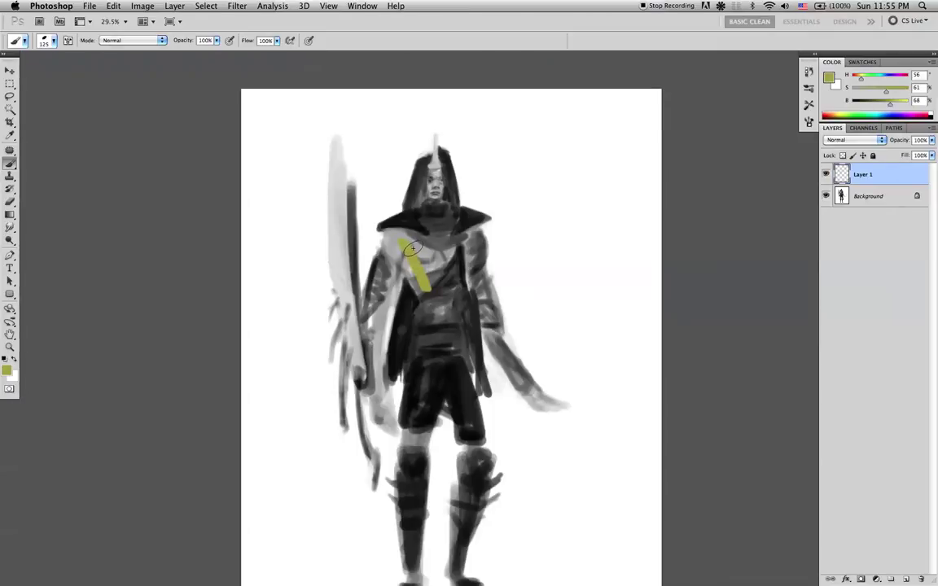
key(super+z)
click(855, 140)
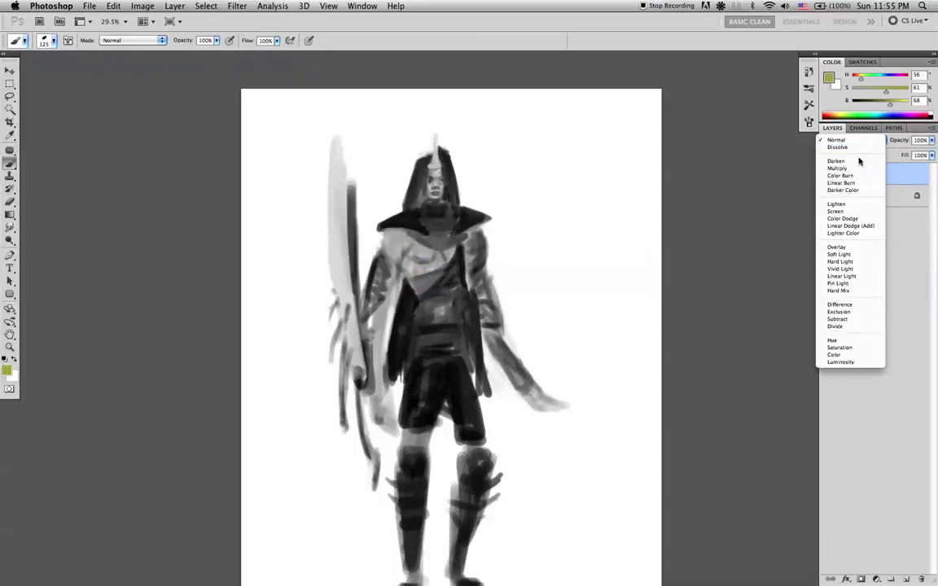
click(857, 169)
mouse_move(418, 240)
mouse_down()
mouse_move(422, 293)
mouse_move(411, 262)
mouse_move(419, 280)
mouse_up()
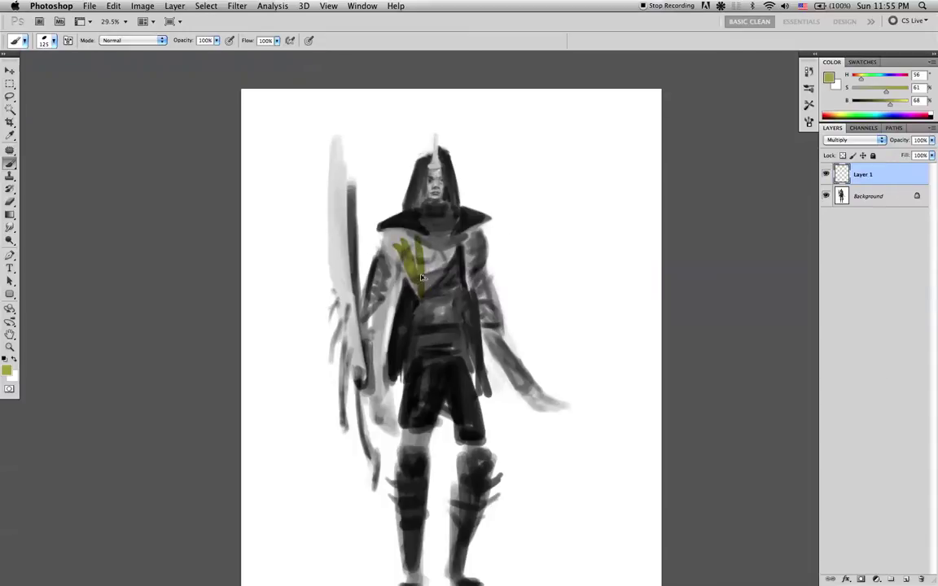
key(super+z)
key(alt+super+z)
Try a stroke of the lighter olive d2cf9a across the chest.
key(n)
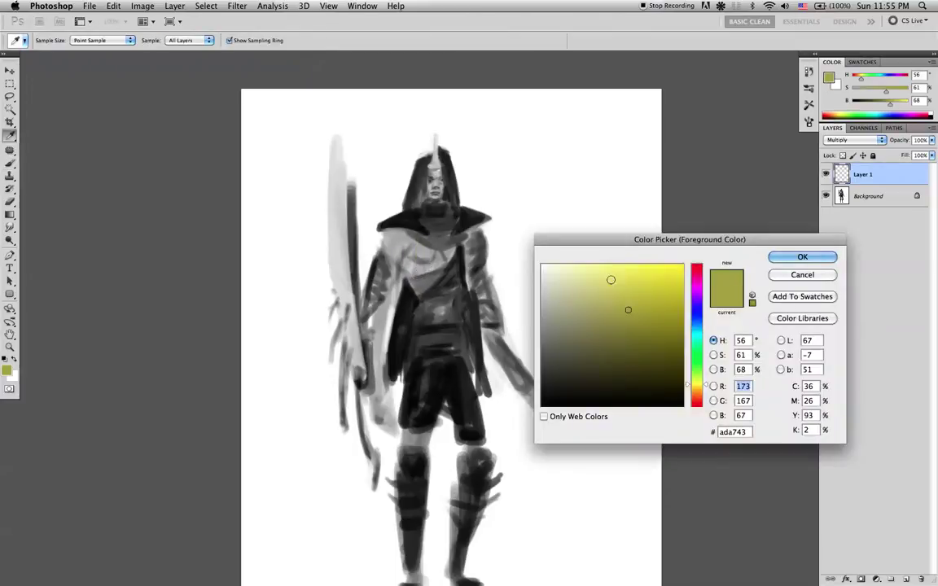
drag(627, 309, 578, 289)
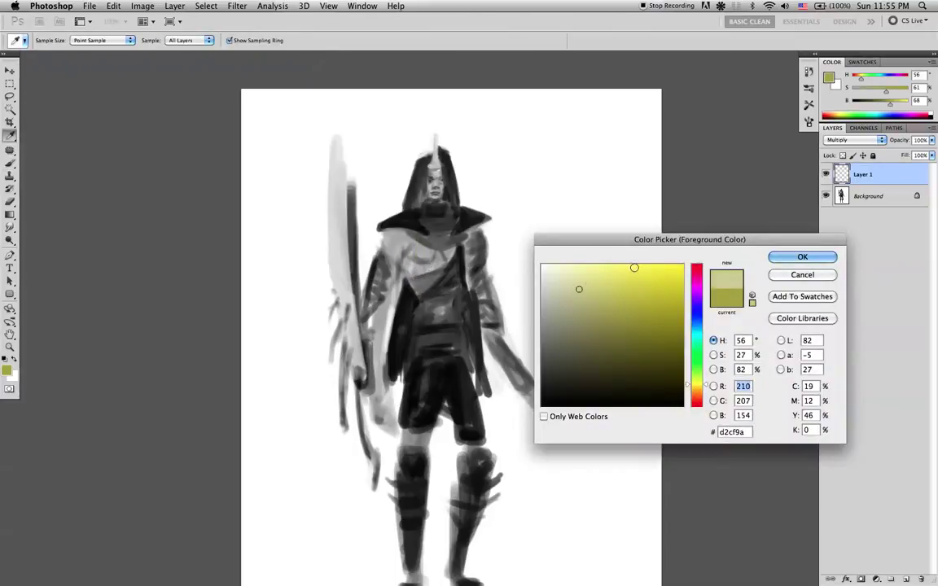
click(802, 257)
mouse_move(411, 244)
mouse_down()
mouse_move(435, 271)
mouse_move(442, 236)
mouse_move(444, 274)
mouse_up()
key(alt+super+z)
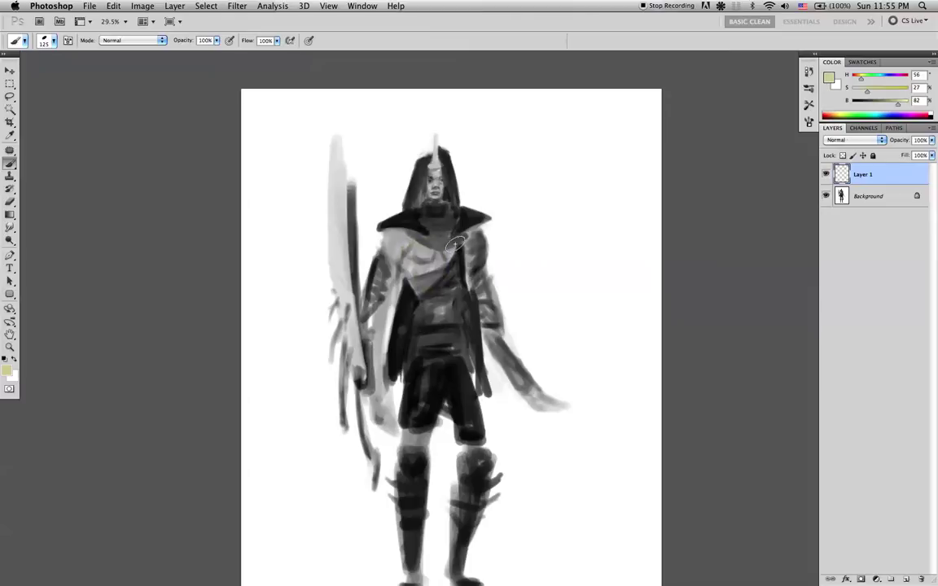
Set the foreground colour to the very pale olive ebeadb.
key(n)
drag(545, 278, 551, 275)
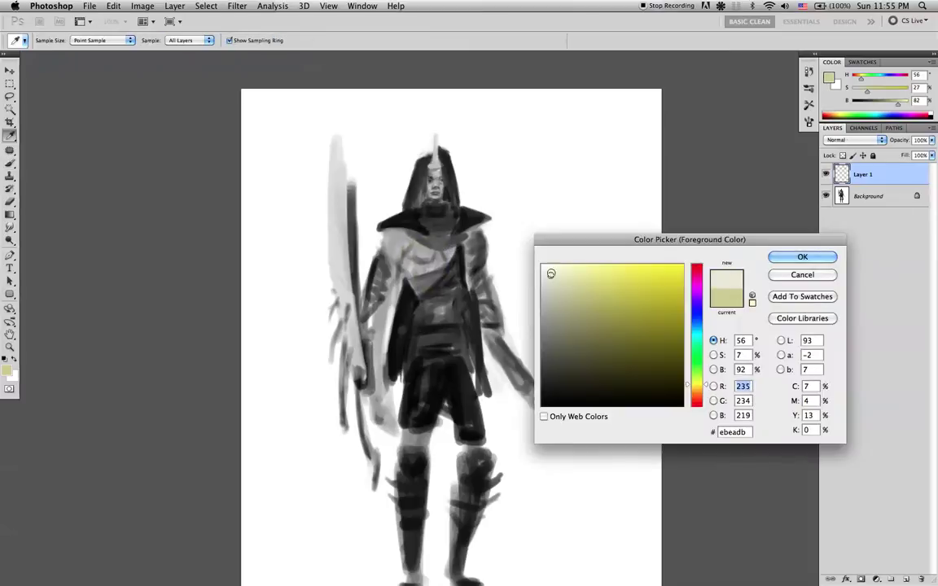
click(802, 257)
Try two pale olive strokes down the chest with the layer in Normal mode.
drag(439, 236, 450, 284)
drag(407, 239, 433, 284)
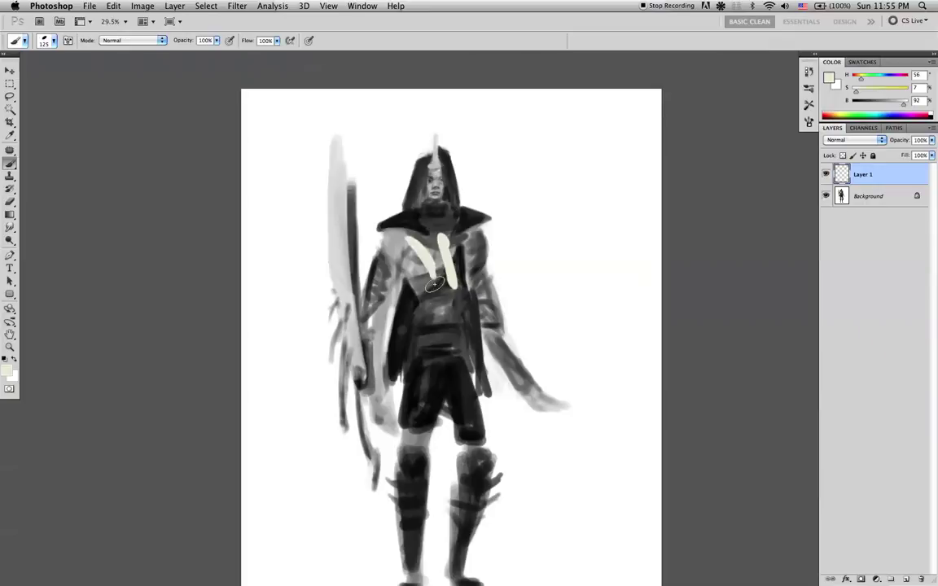
key(ctrl+alt+z)
key(ctrl+alt+z)
Set Layer 1 to Multiply and tint the chest, torso and arms with pale olive at 125 px.
click(854, 140)
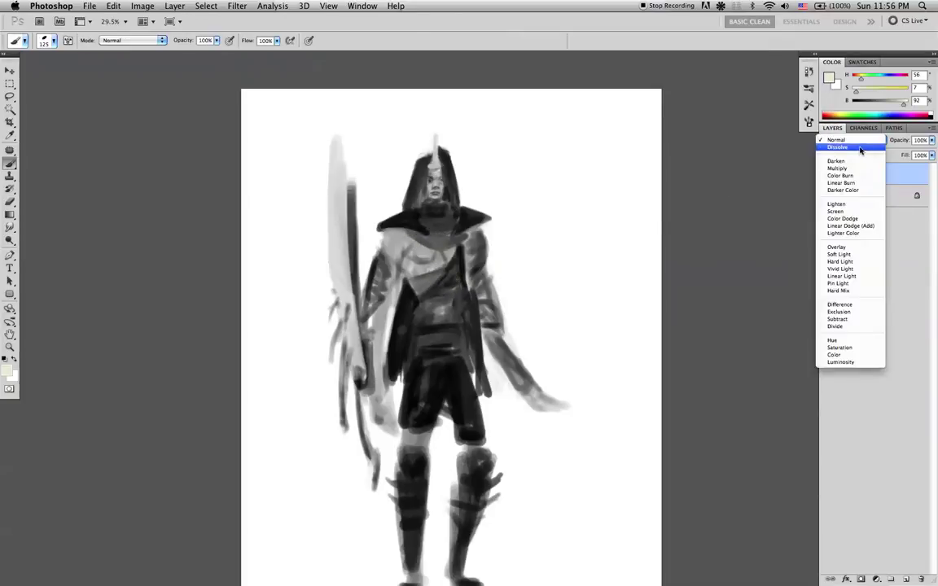
click(839, 176)
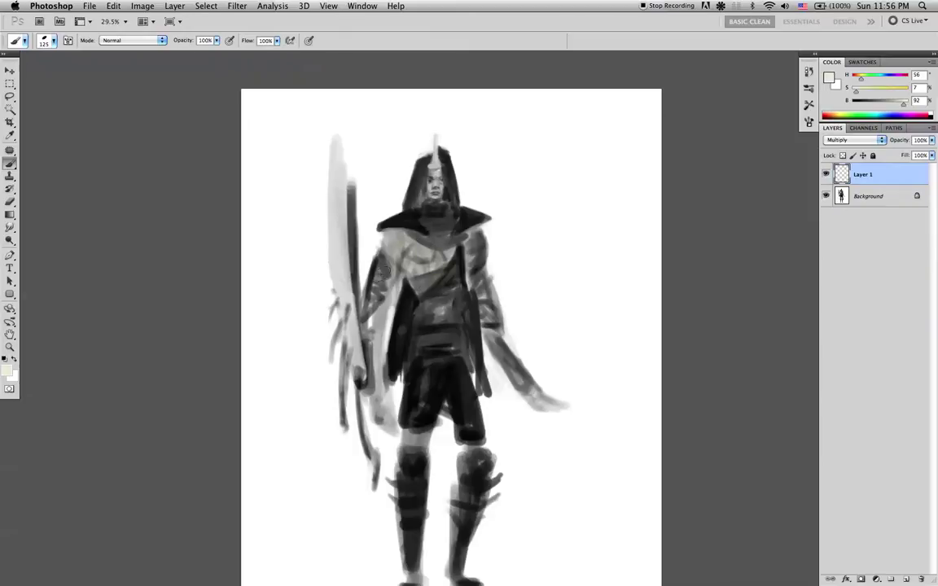
drag(466, 236, 500, 341)
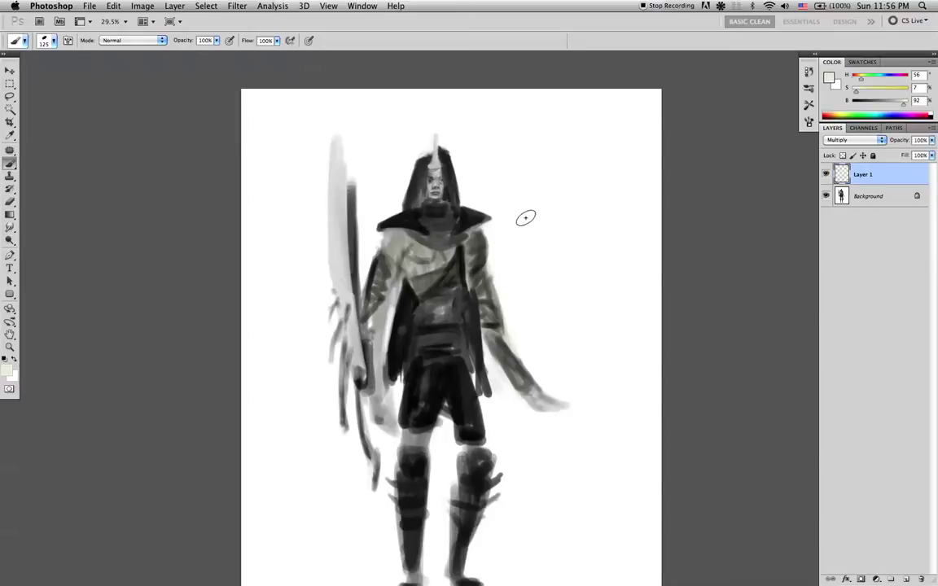
Reset the foreground colour to black, compare the figure with and without Layer 1, and merge Layer 1 into the Background.
key(d)
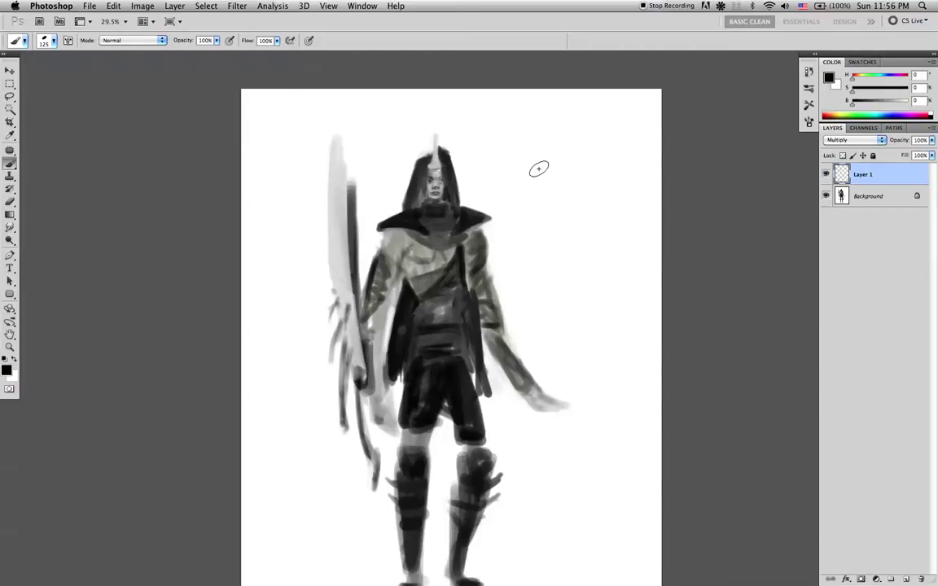
click(854, 140)
click(852, 143)
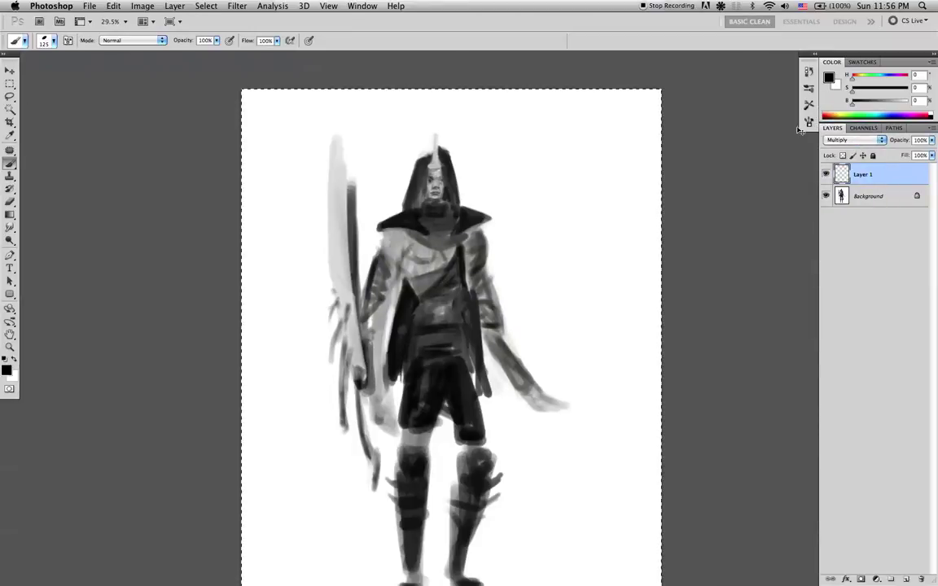
key(super+a)
click(826, 175)
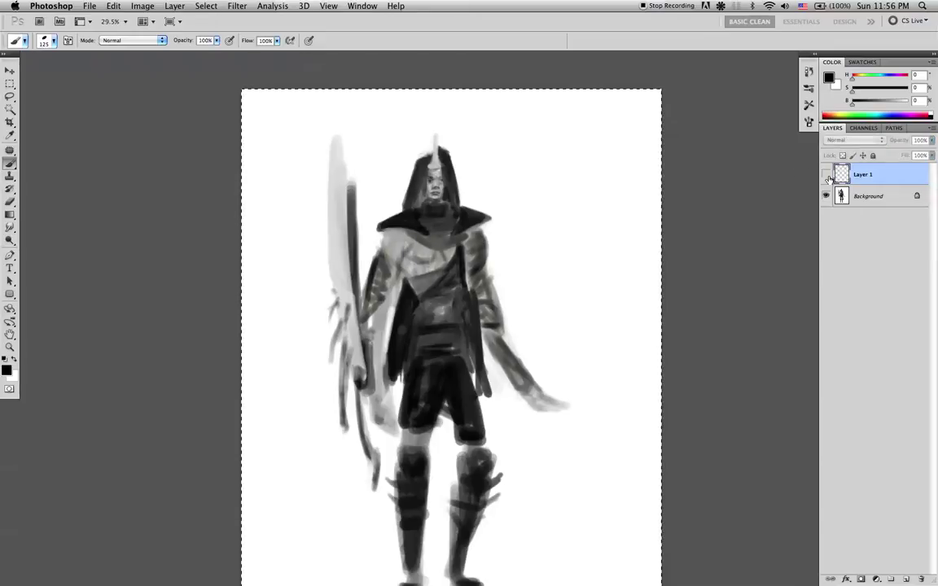
click(826, 175)
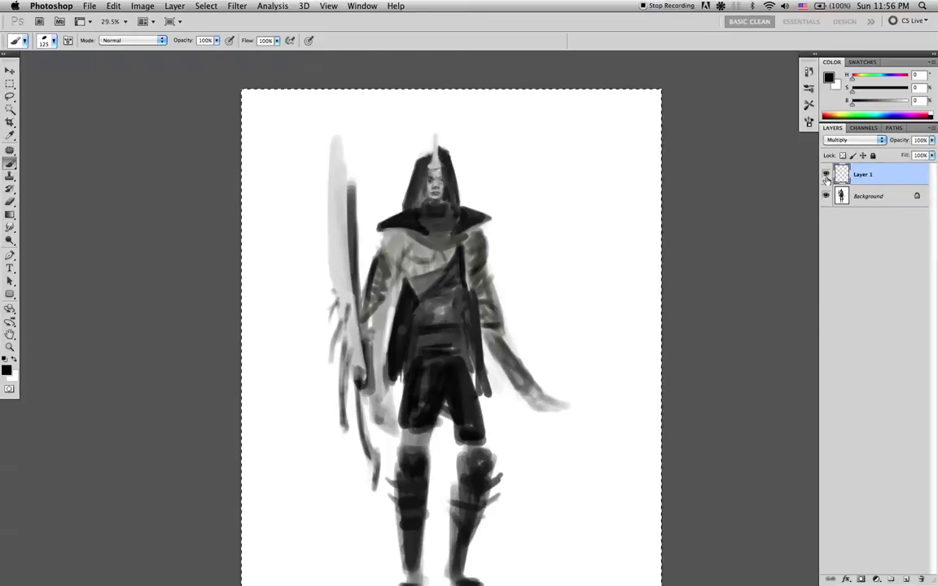
key(super+d)
key(super+e)
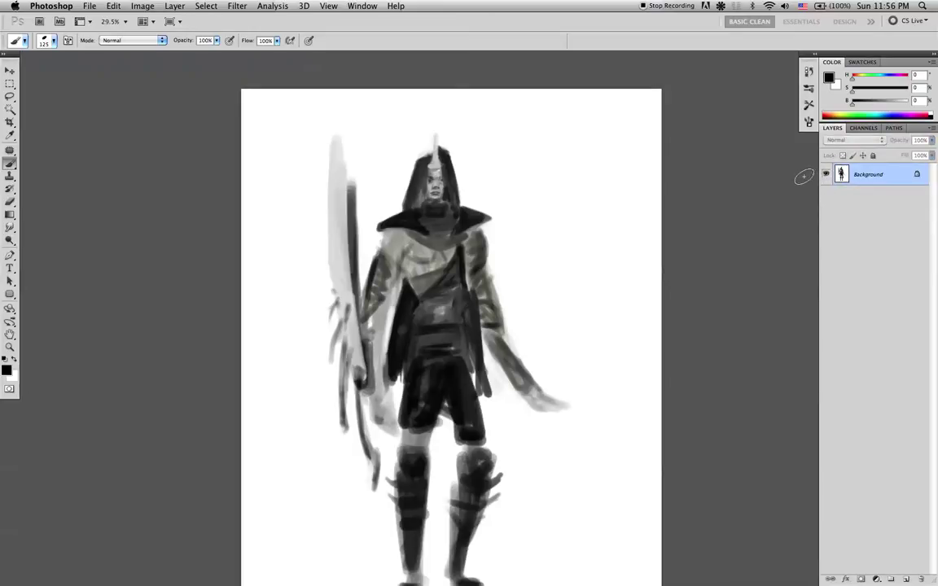
Try black test strokes in the empty area beside the figure's shoulder with a 60 px brush.
key(z)
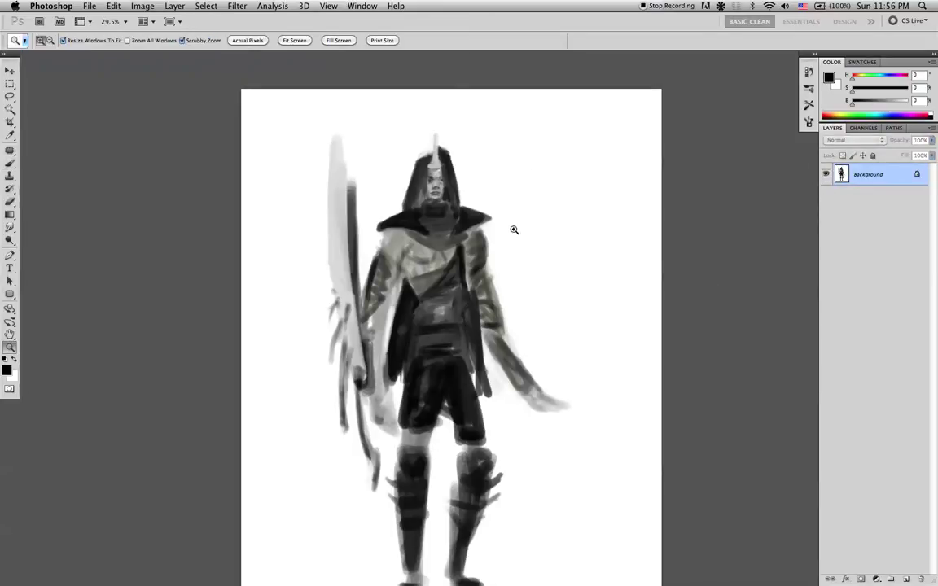
key(b)
drag(525, 238, 536, 251)
drag(531, 201, 538, 267)
key(super+alt+z)
key(super+alt+z)
key(super+alt+z)
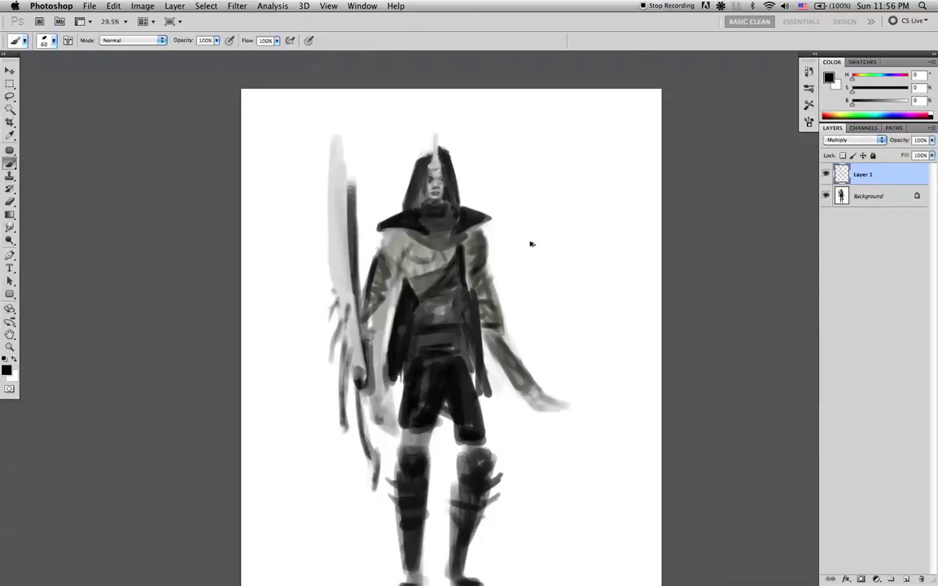
key(super+z)
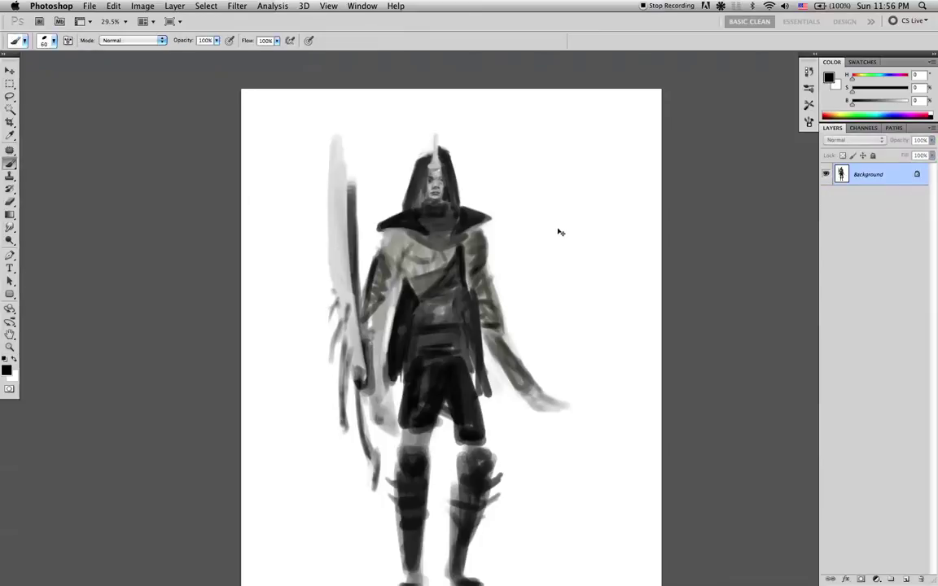
Load the Soft Round New brush preset, test it with one stroke beside the figure, undo the stroke and reduce the brush to 70 px.
click(809, 119)
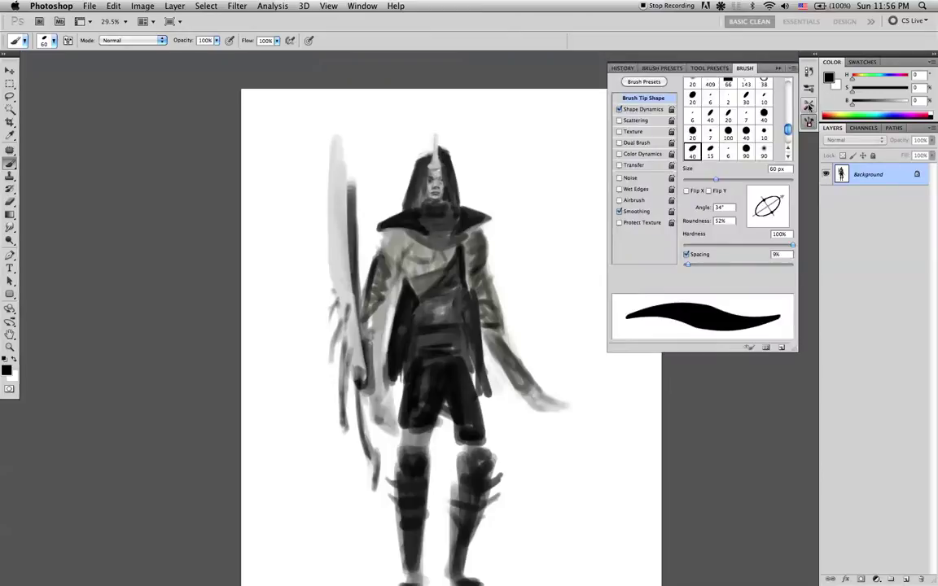
click(810, 98)
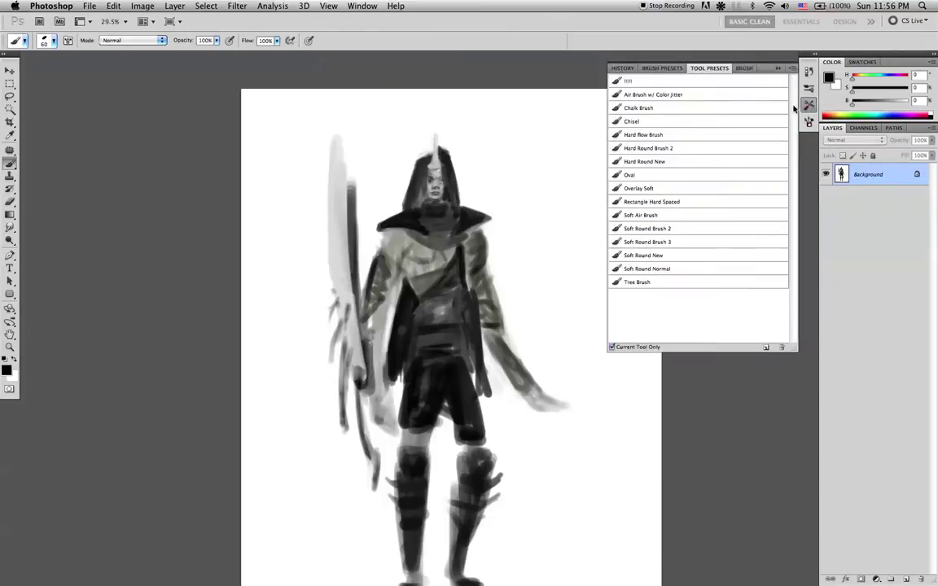
click(675, 255)
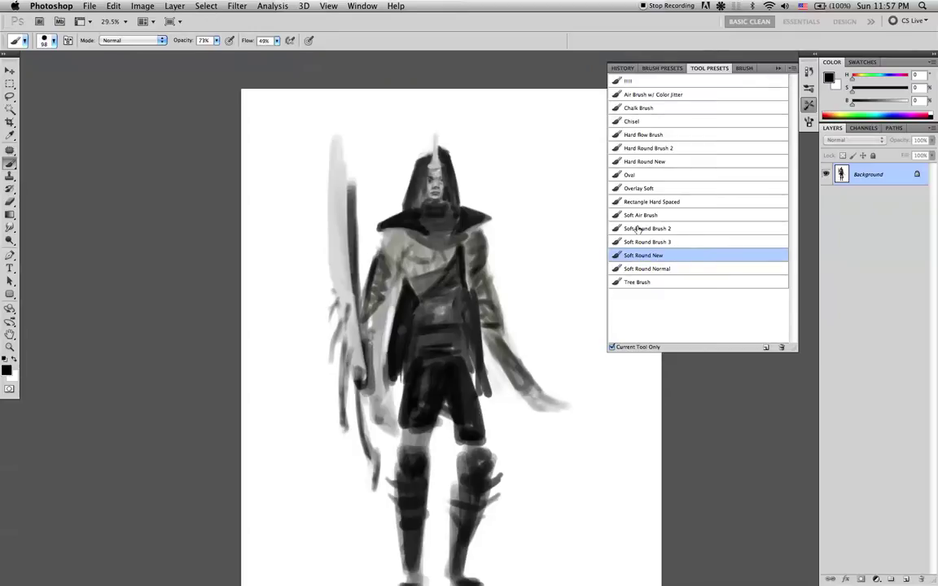
drag(546, 241, 548, 278)
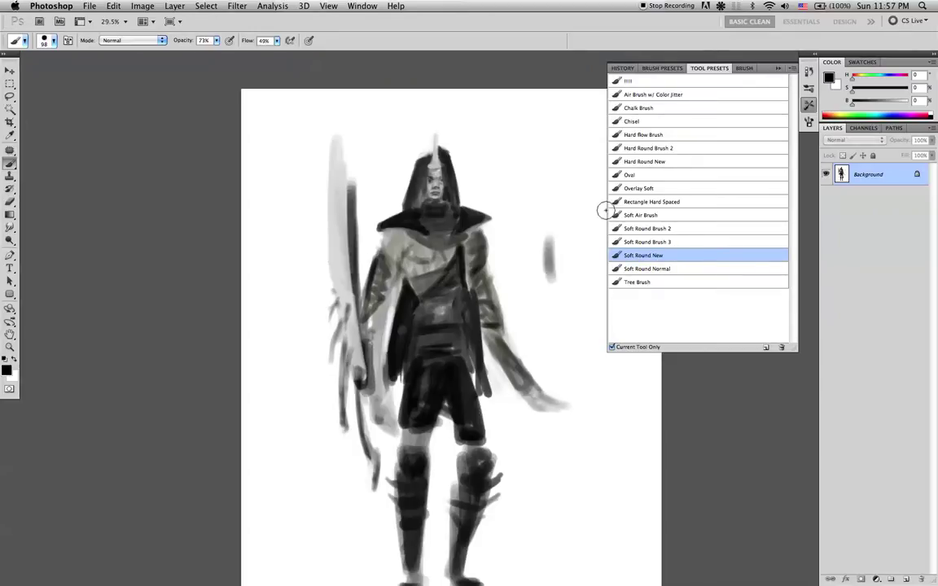
click(777, 68)
key(super+z)
key(bracketleft)
key(bracketleft)
key(bracketleft)
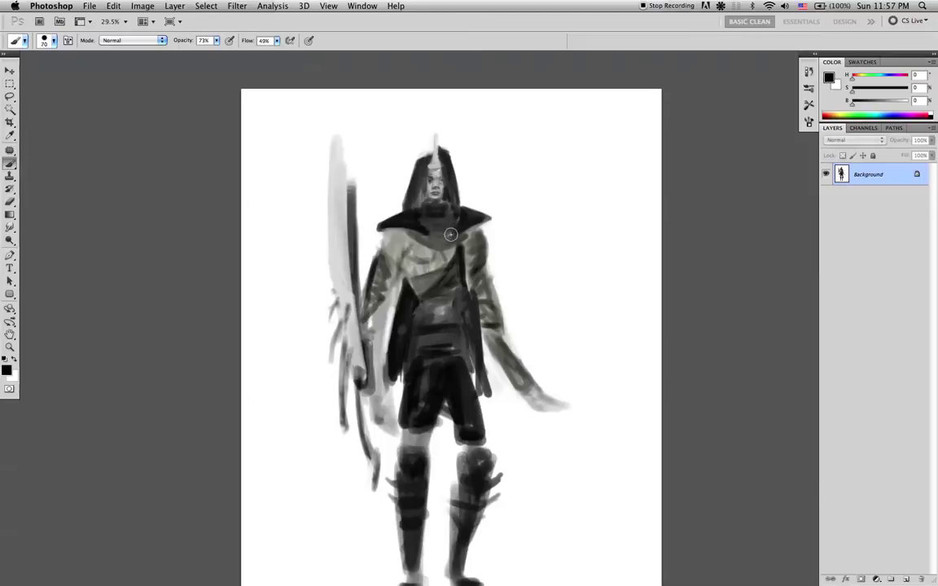
Darken the jaw and the lower edge of the face with black using a 20 px brush.
key(z)
mouse_move(450, 234)
mouse_down()
mouse_move(487, 239)
mouse_move(500, 291)
mouse_up()
key(b)
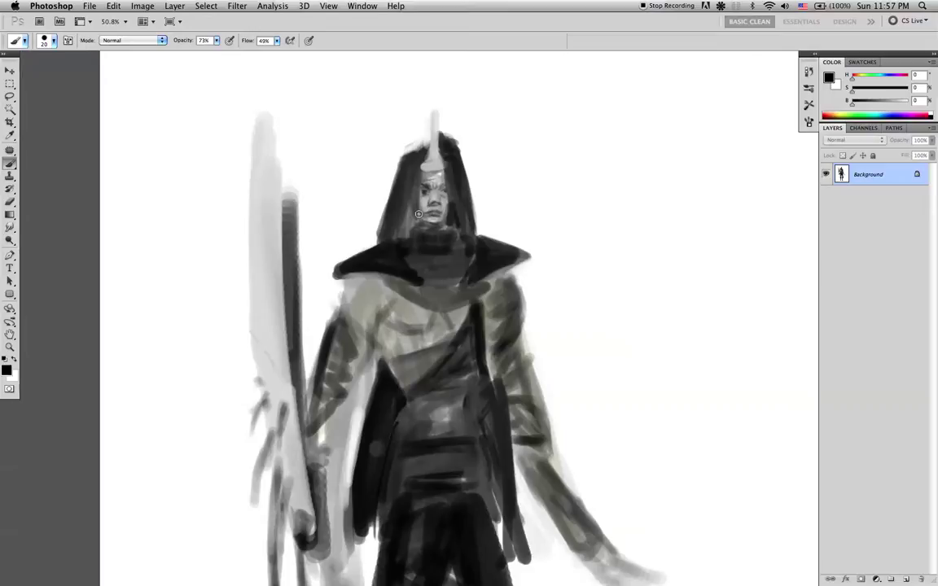
drag(429, 228, 423, 216)
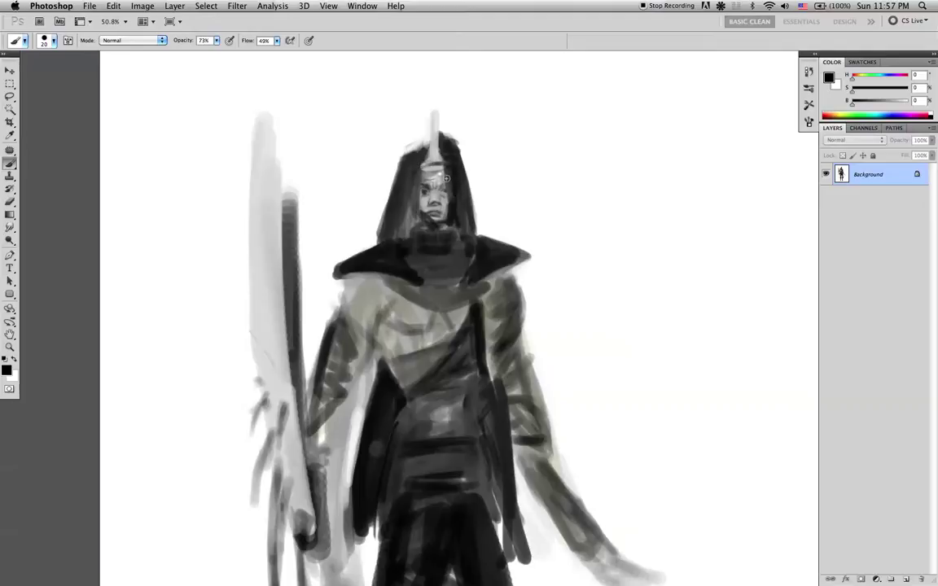
Paint over the facial features with light grey sampled from the face, enlarging the brush to 40 px.
alt+click(444, 206)
mouse_move(442, 181)
mouse_down()
mouse_move(437, 214)
mouse_move(428, 173)
mouse_move(425, 190)
mouse_move(429, 180)
mouse_move(444, 204)
mouse_up()
key(bracketright)
key(bracketright)
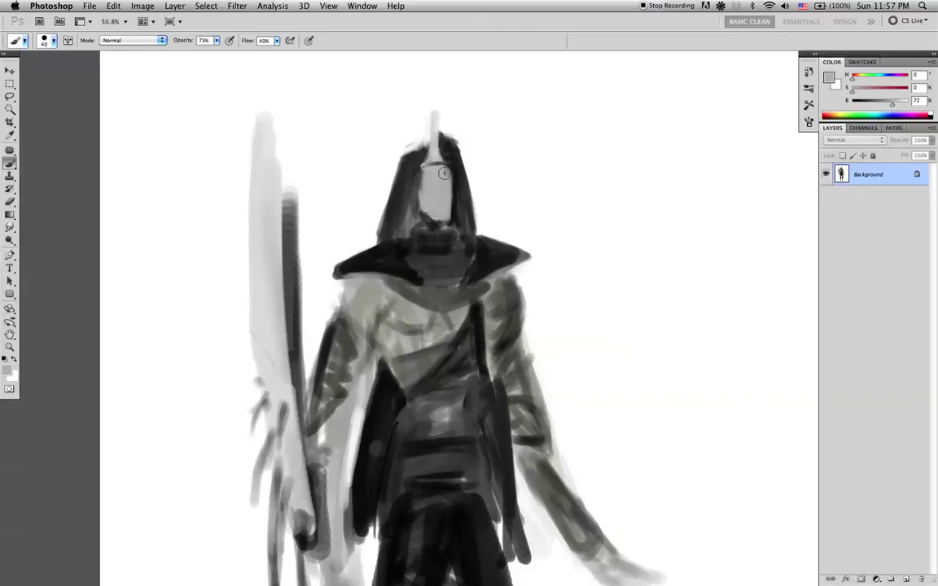
Shade the chin and lower cheek of the blank face with sampled dark and mid greys using a 25 px brush.
key(d)
alt+click(423, 215)
alt+click(425, 221)
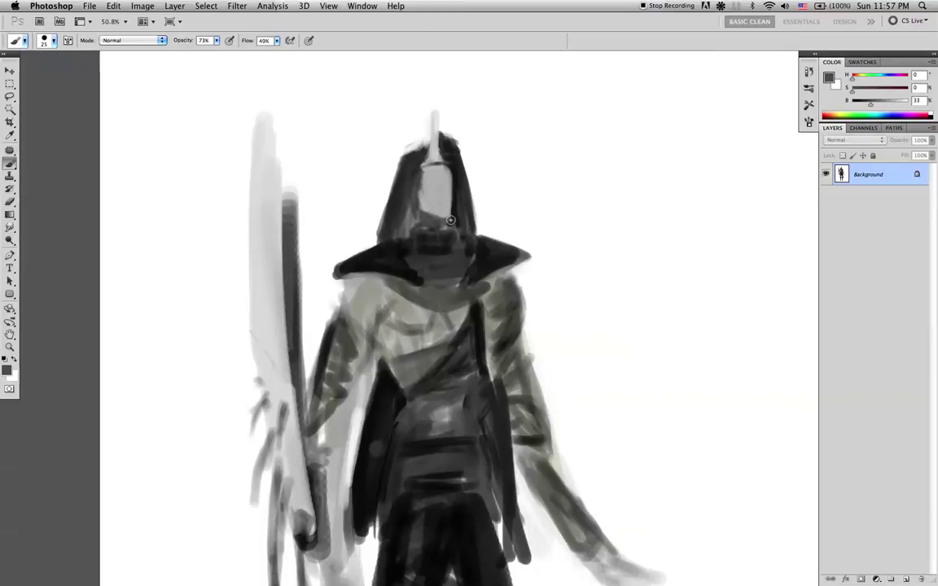
key(d)
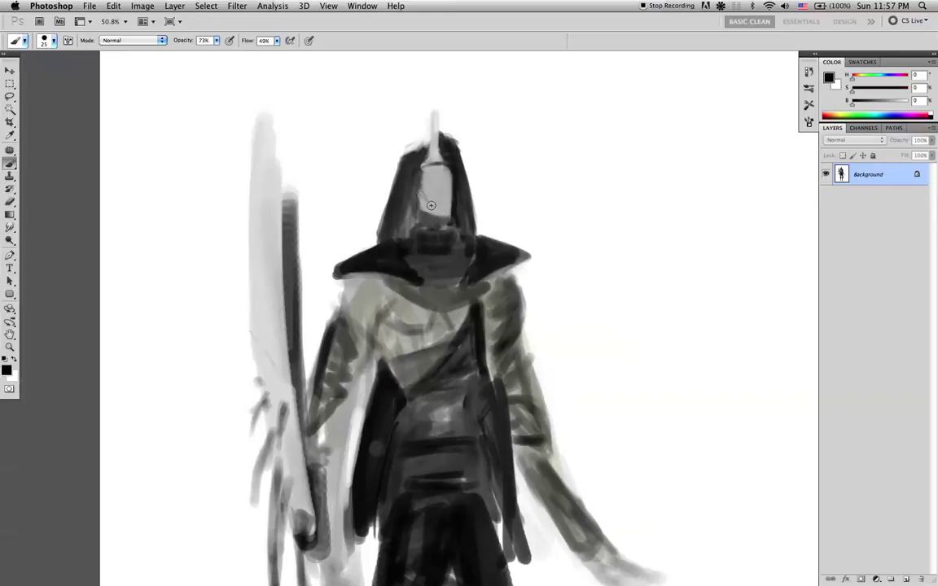
alt+click(427, 202)
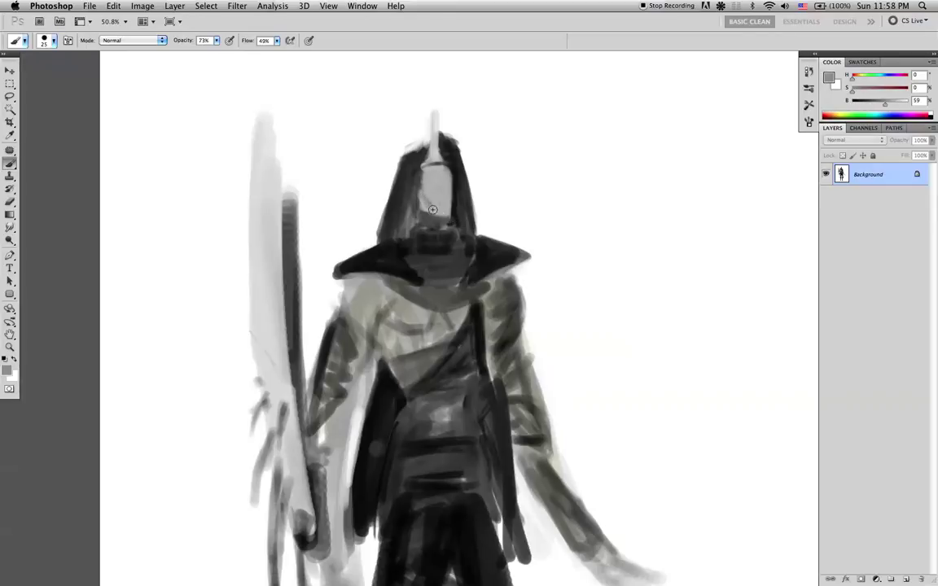
key(r)
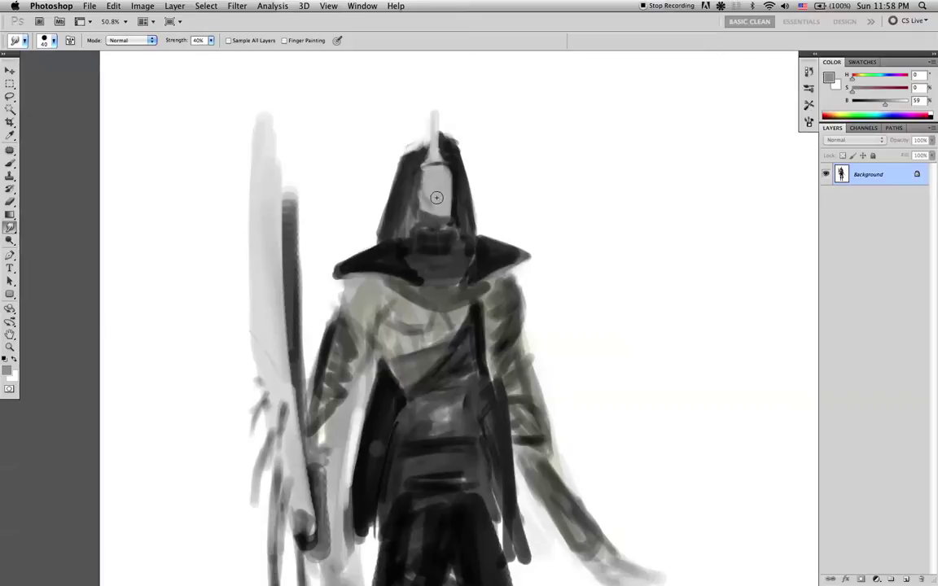
key(b)
Repaint the blade-side half of the hood in black, from the peak along the face opening down to the collar.
key(d)
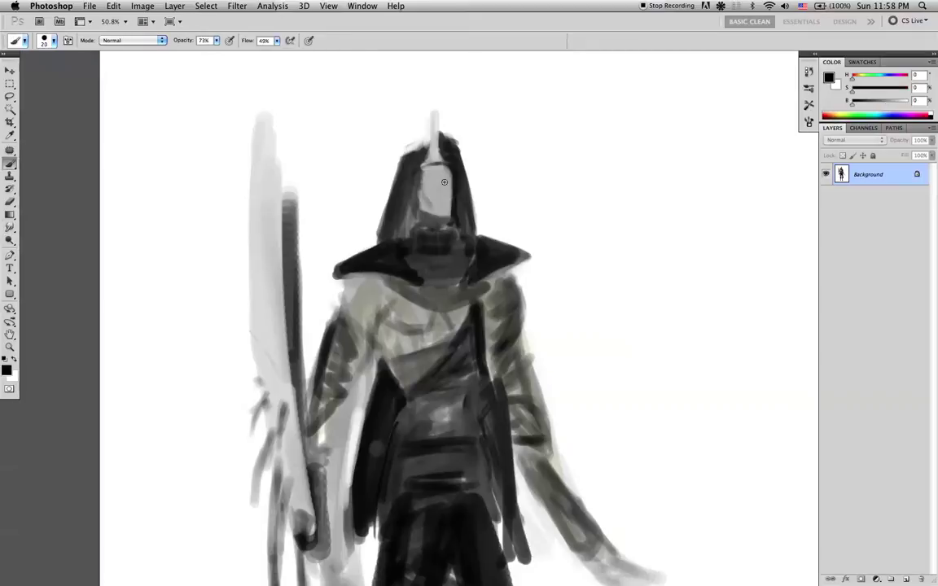
alt+click(419, 152)
key(d)
drag(425, 161, 413, 217)
drag(420, 168, 416, 255)
mouse_move(425, 144)
mouse_down()
mouse_move(411, 193)
mouse_move(427, 175)
mouse_move(402, 202)
mouse_move(397, 162)
mouse_move(385, 213)
mouse_up()
Trim the hood's outer outline and paint out the spike above its peak with white at 40 px.
key(x)
drag(398, 162, 377, 233)
drag(410, 151, 393, 165)
mouse_move(438, 138)
mouse_down()
mouse_move(391, 162)
mouse_move(401, 156)
mouse_up()
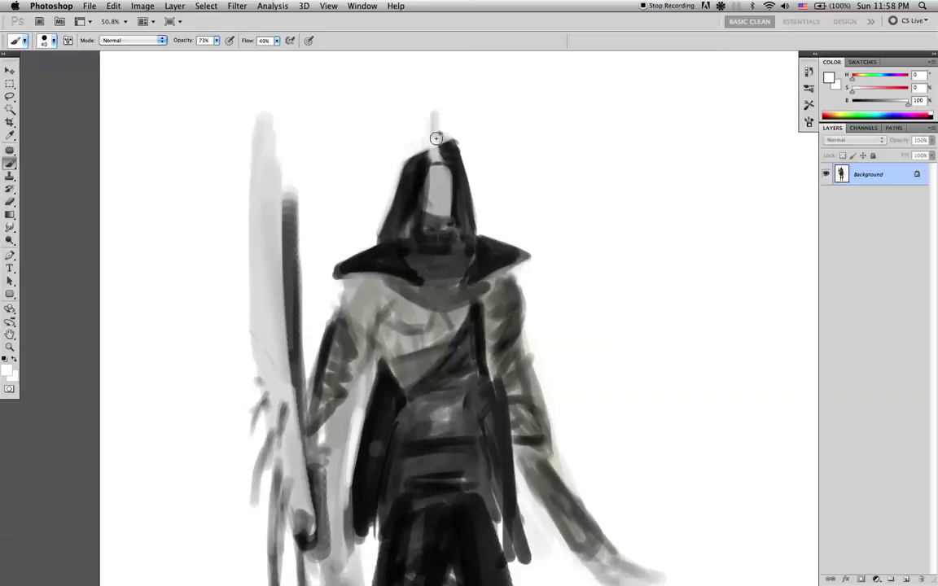
drag(435, 117, 370, 158)
drag(425, 139, 399, 155)
mouse_move(478, 129)
mouse_down()
mouse_move(417, 142)
mouse_move(464, 136)
mouse_up()
Add a light highlight to each pointed tip of the collar with white at 40 px.
key(d)
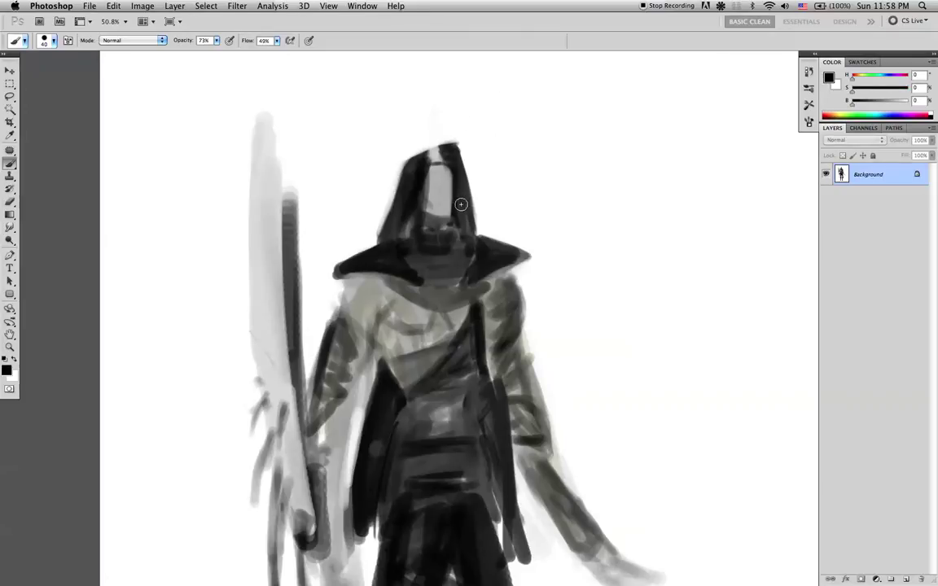
key(z)
mouse_move(452, 229)
mouse_down()
mouse_move(398, 252)
mouse_move(417, 243)
mouse_up()
key(b)
key(x)
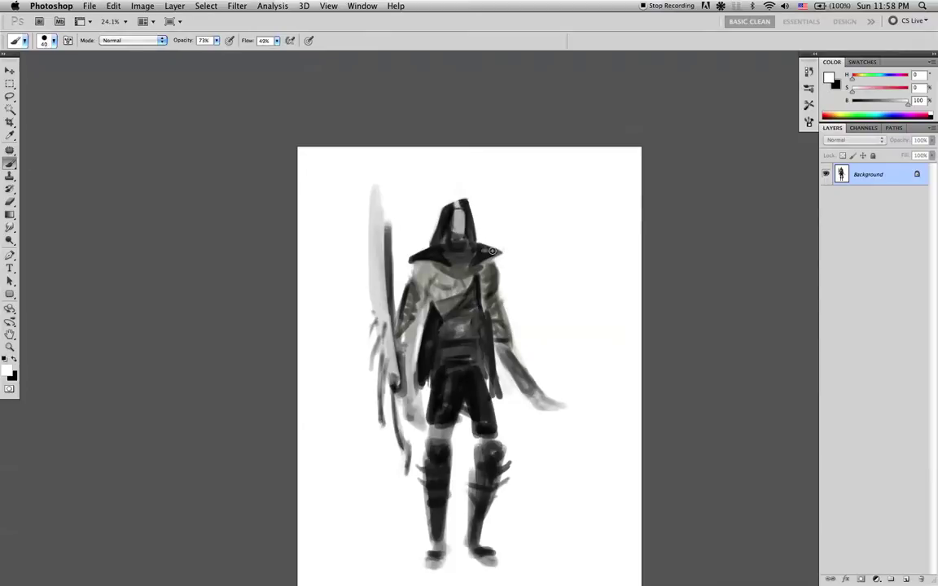
drag(502, 251, 482, 249)
drag(413, 258, 438, 253)
Try white vertical and diagonal strokes across the torso and beside the arm, undoing the attempts.
drag(463, 294, 463, 354)
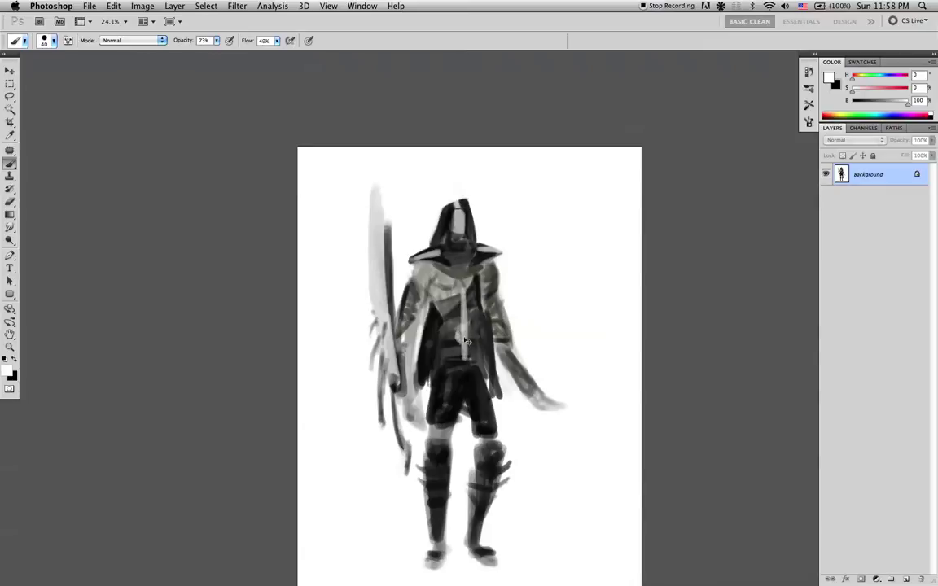
key(ctrl+z)
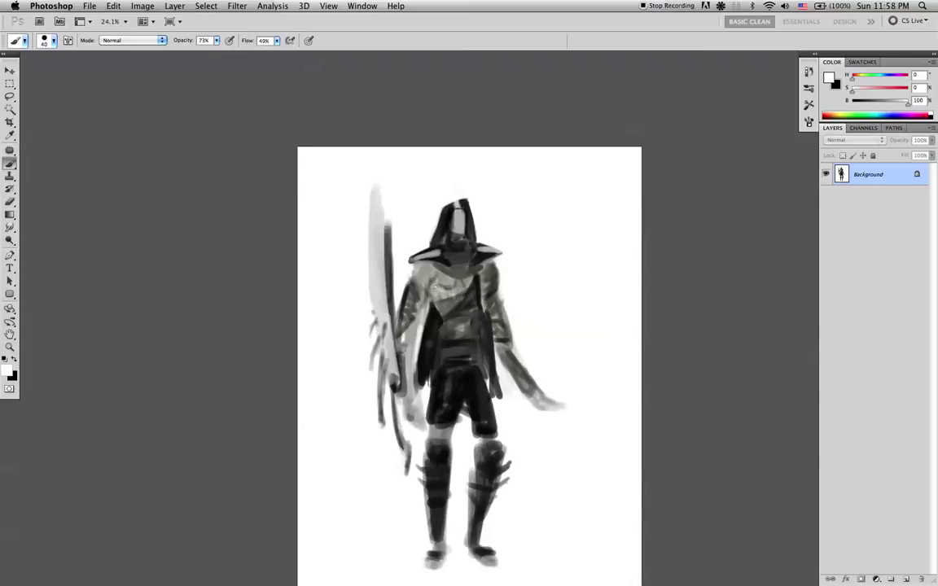
drag(453, 300, 473, 358)
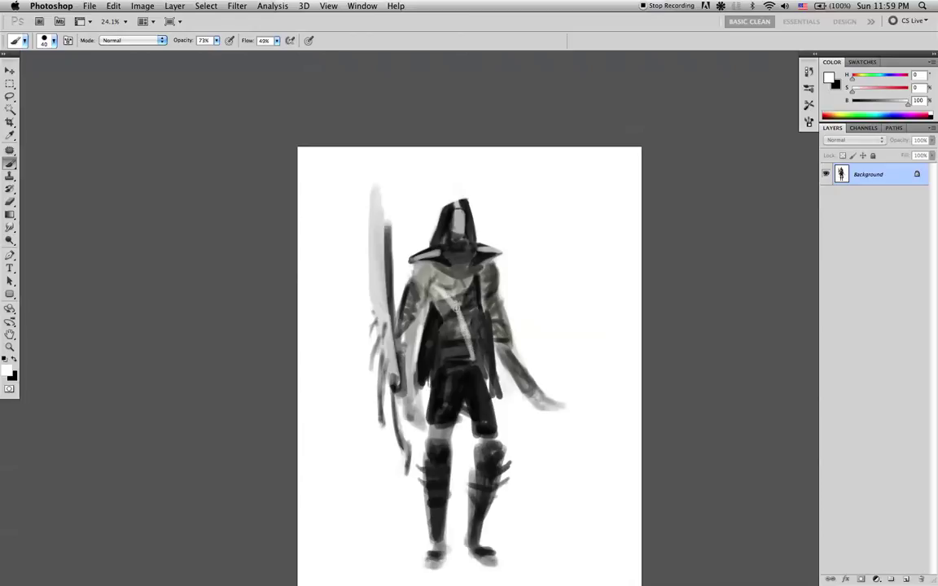
key(ctrl+z)
key(super+z)
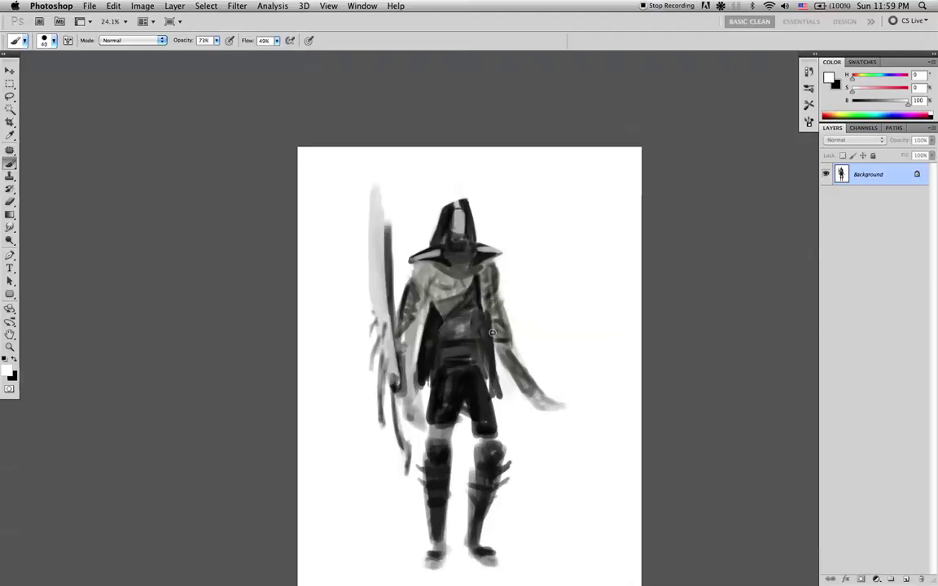
drag(492, 278, 493, 338)
drag(426, 282, 470, 359)
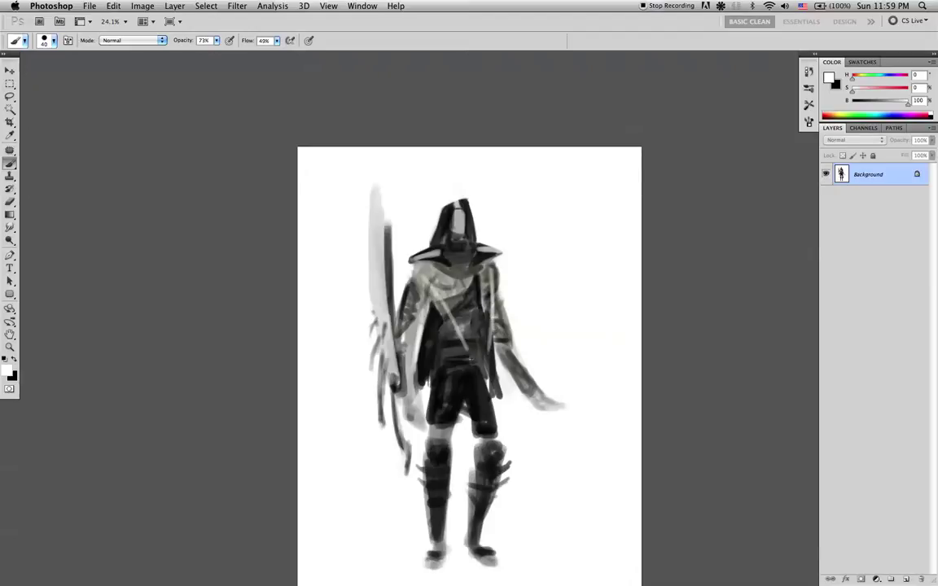
key(super+alt+z)
key(super+alt+z)
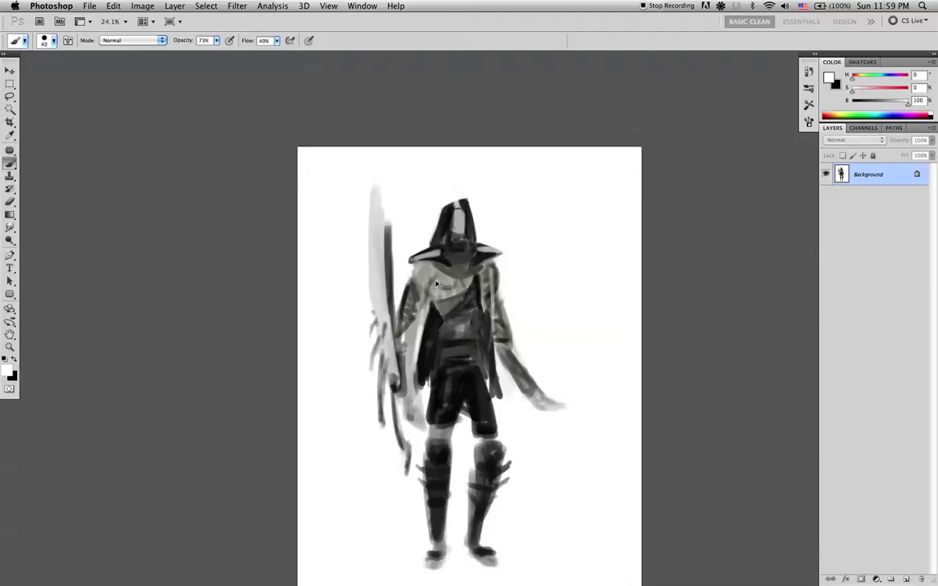
Put a white diagonal stroke on the chest and darken the whole chest and torso with black at 90 px.
drag(424, 267, 451, 321)
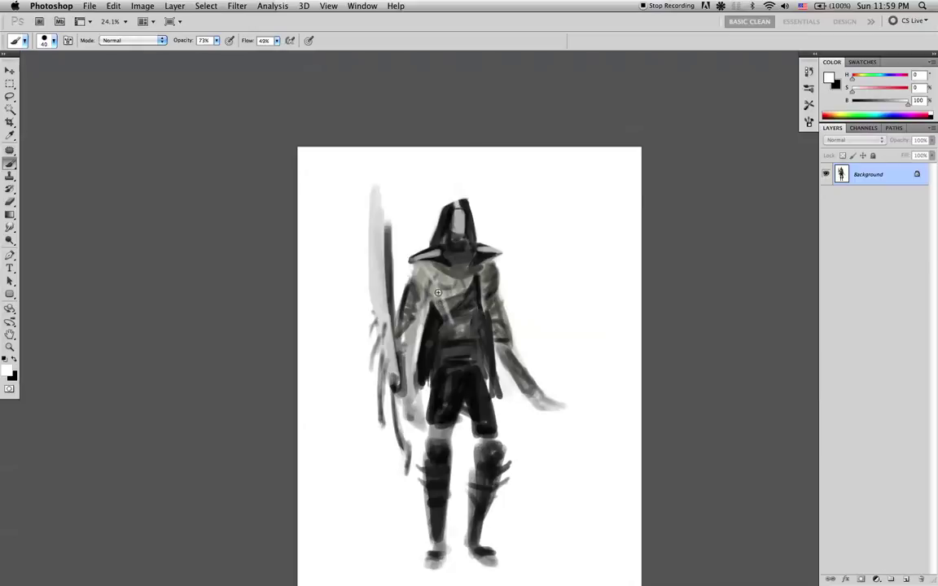
key(x)
mouse_move(431, 284)
mouse_down()
mouse_move(483, 286)
mouse_move(448, 299)
mouse_move(430, 288)
mouse_move(493, 285)
mouse_move(446, 341)
mouse_move(447, 352)
mouse_move(485, 292)
mouse_move(485, 359)
mouse_move(446, 344)
mouse_move(464, 305)
mouse_move(434, 302)
mouse_move(494, 274)
mouse_move(501, 327)
mouse_move(491, 365)
mouse_up()
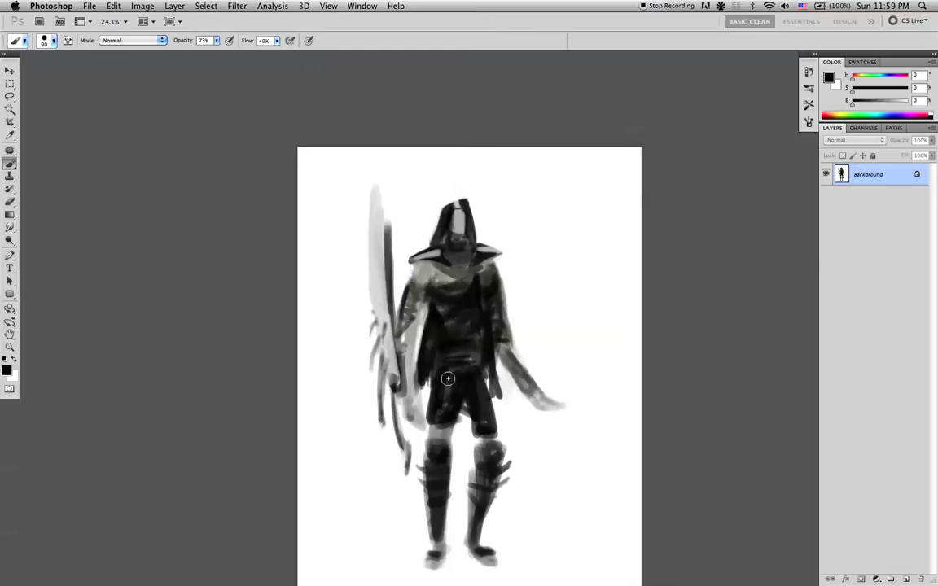
Paint out the upper arm opposite the blade with white and repaint it as a near-black sloping sleeve at 90 px.
alt+click(516, 311)
drag(493, 275, 501, 376)
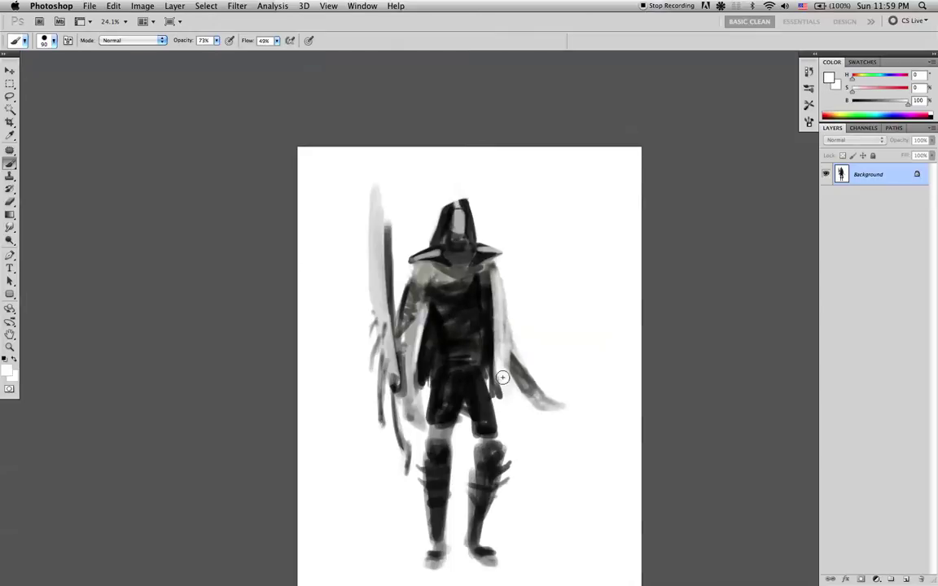
alt+click(433, 264)
drag(500, 314, 508, 345)
drag(499, 285, 521, 361)
drag(505, 313, 523, 363)
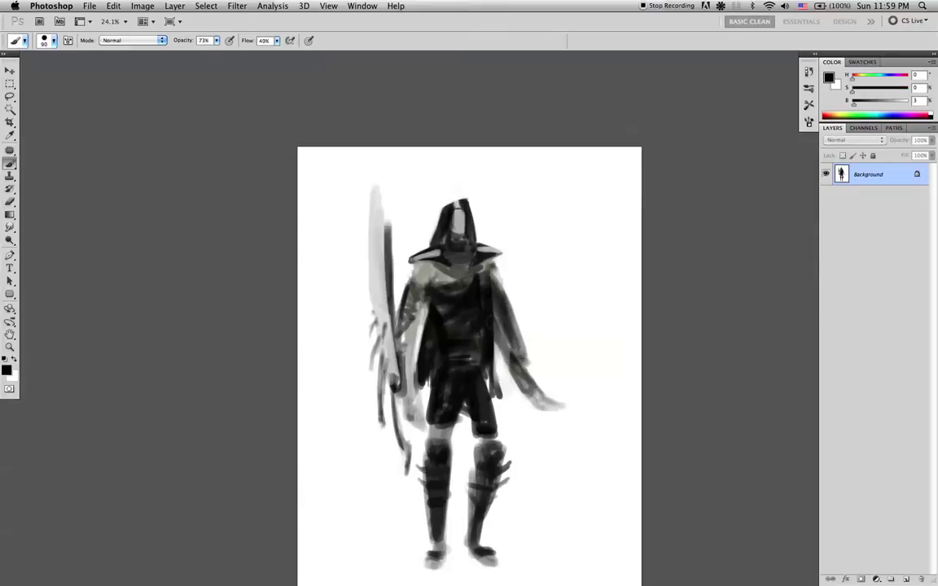
Trim the sleeve's outer edge with sampled white and darken the sleeve down to the forearm with sampled dark grey.
alt+click(505, 285)
mouse_move(502, 283)
mouse_down()
mouse_move(526, 344)
mouse_move(504, 285)
mouse_up()
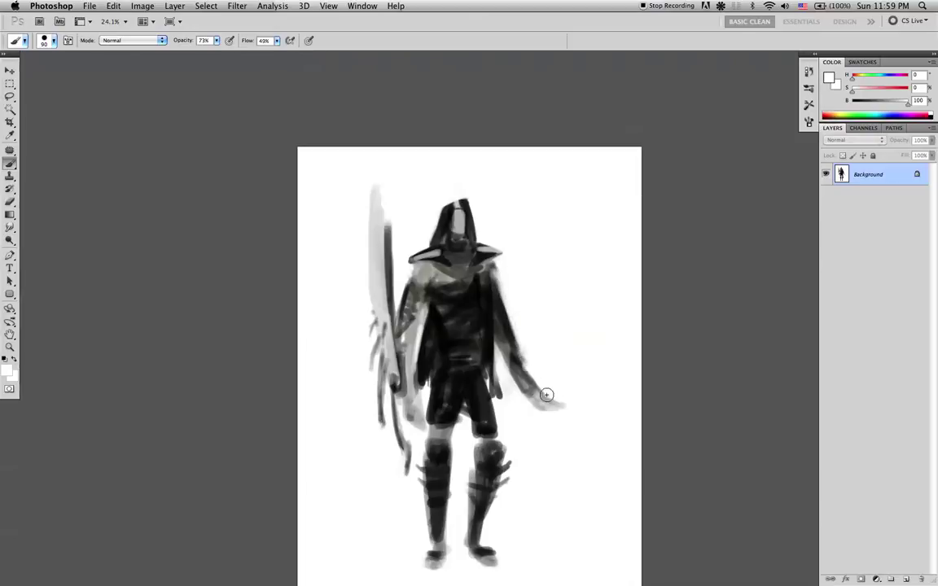
alt+click(496, 303)
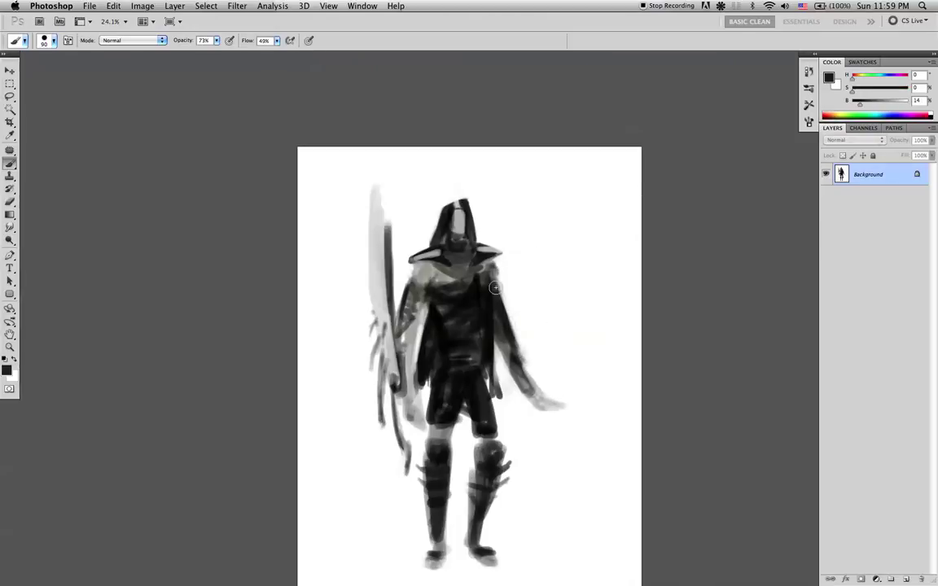
drag(517, 354, 523, 388)
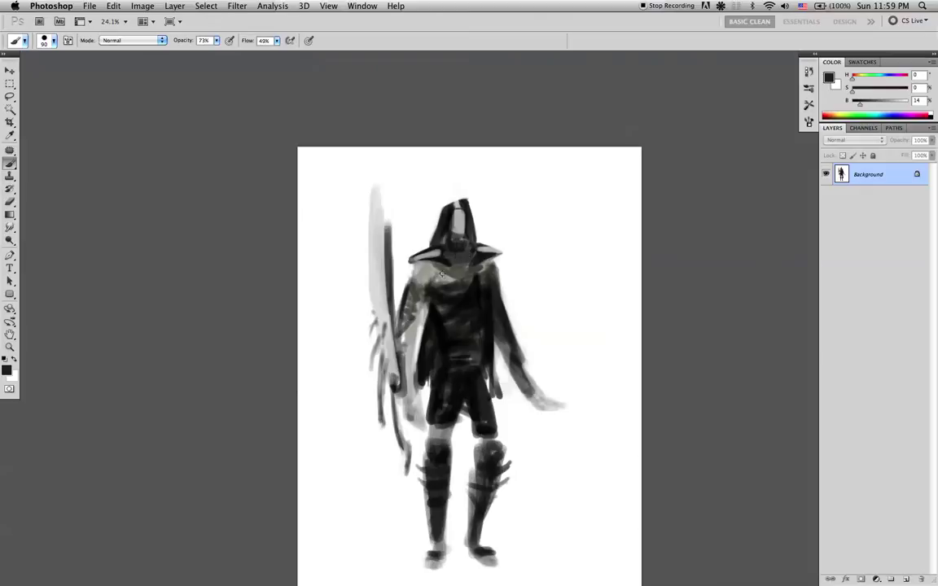
Lighten the inner edge of the sleeve with mid grey sampled near the collar and with white.
alt+click(482, 261)
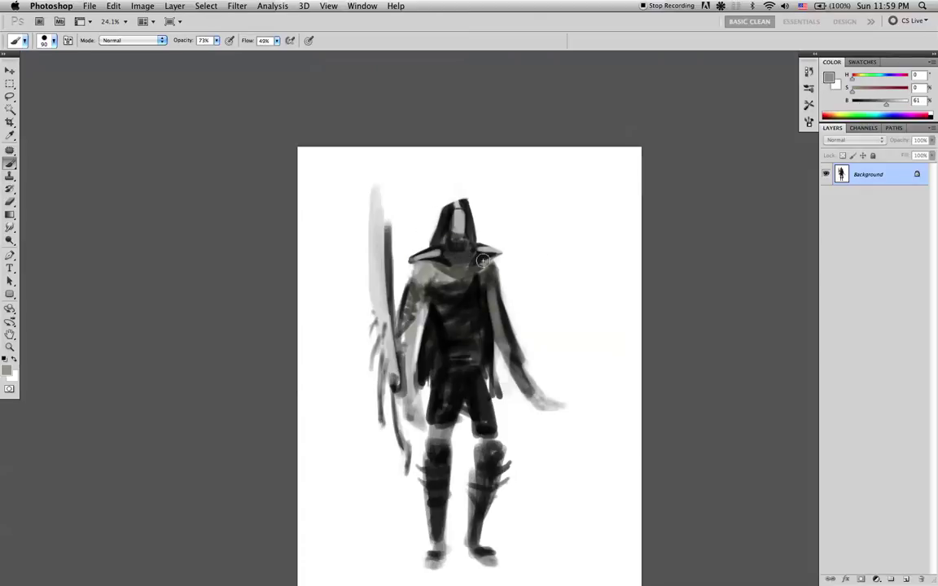
key(x)
drag(494, 303, 498, 356)
Reduce the brush to 45 px and paint sampled dark tones along the inner sleeve, forearm and torso.
key(bracketleft)
key(bracketleft)
key(bracketleft)
key(bracketleft)
key(bracketleft)
key(bracketleft)
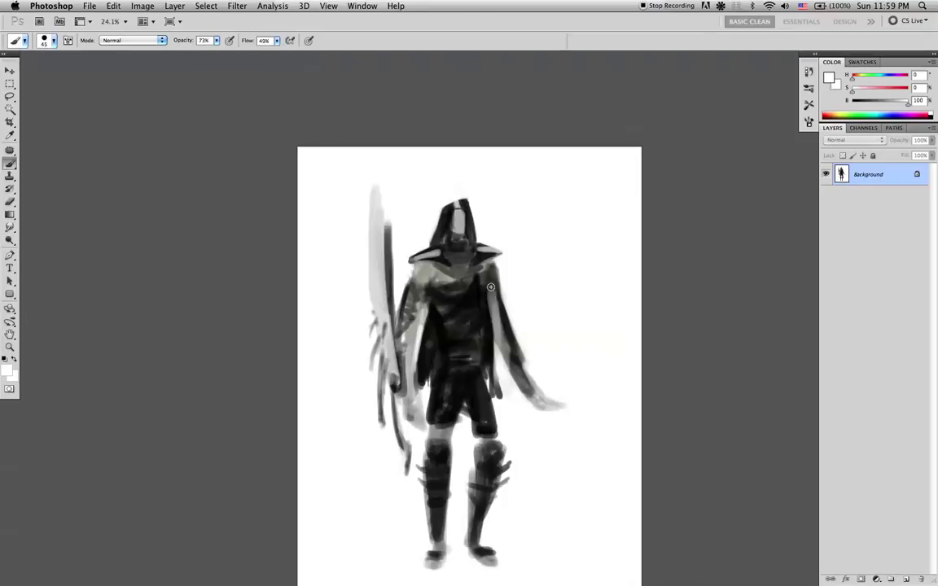
alt+click(493, 286)
drag(494, 287, 505, 353)
drag(493, 309, 532, 394)
drag(444, 269, 479, 362)
Try white strap lines from the shoulders to a hatched triangle at the waist with a 30 px brush, undoing them.
key(x)
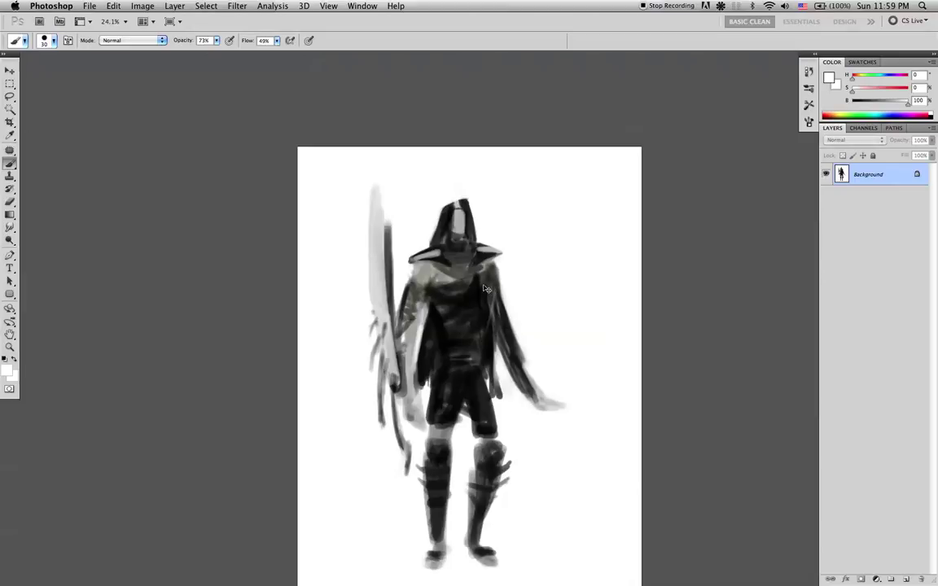
drag(493, 282, 478, 347)
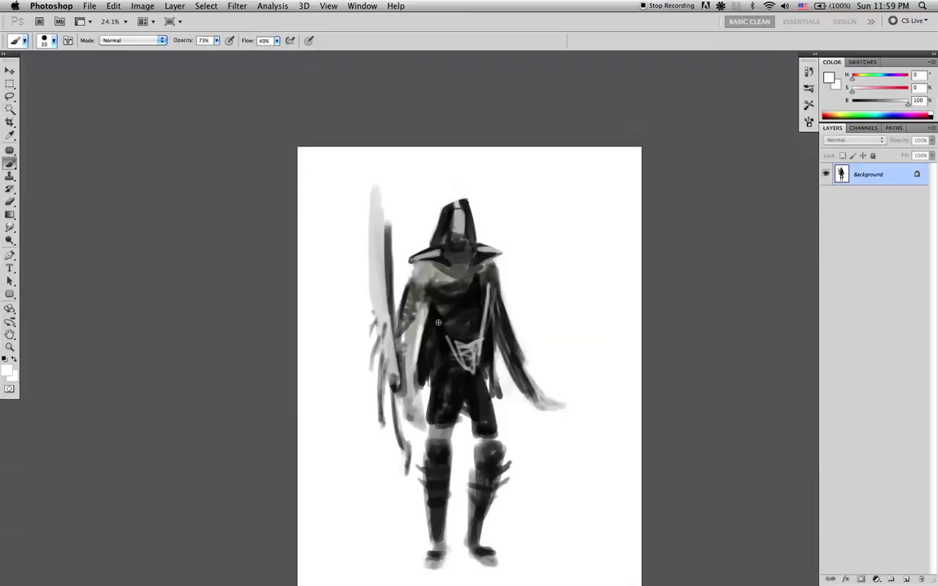
drag(428, 285, 459, 356)
key(ctrl+z)
key(ctrl+z)
key(ctrl+z)
key(ctrl+z)
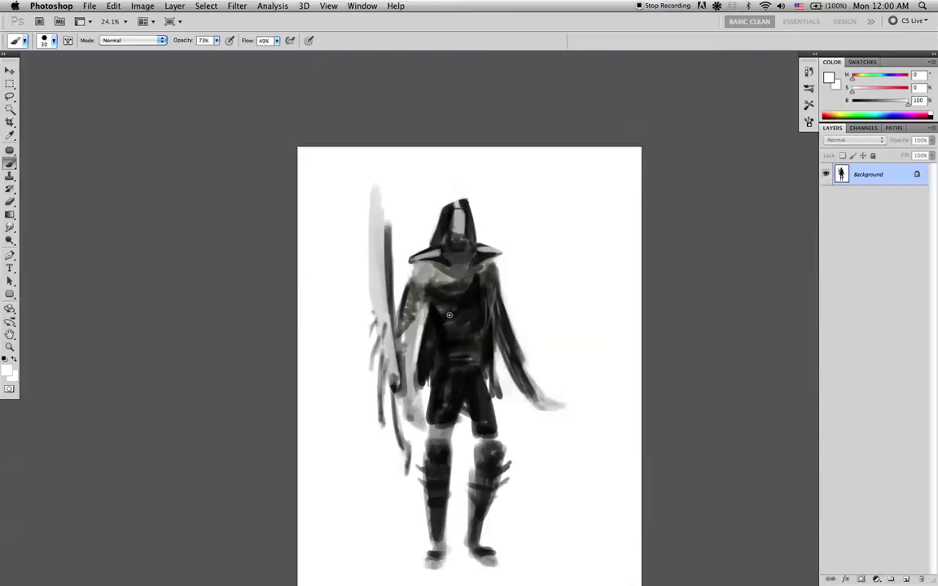
Block in a light flared plate shape over the chest and abdomen with white strokes at 30 to 35 px.
drag(449, 311, 435, 324)
mouse_move(463, 283)
mouse_down()
mouse_move(460, 301)
mouse_move(471, 277)
mouse_up()
drag(469, 338, 439, 352)
mouse_move(458, 297)
mouse_down()
mouse_move(442, 332)
mouse_move(454, 337)
mouse_up()
mouse_move(464, 294)
mouse_down()
mouse_move(463, 335)
mouse_move(470, 331)
mouse_up()
mouse_move(467, 295)
mouse_down()
mouse_move(479, 335)
mouse_move(490, 337)
mouse_up()
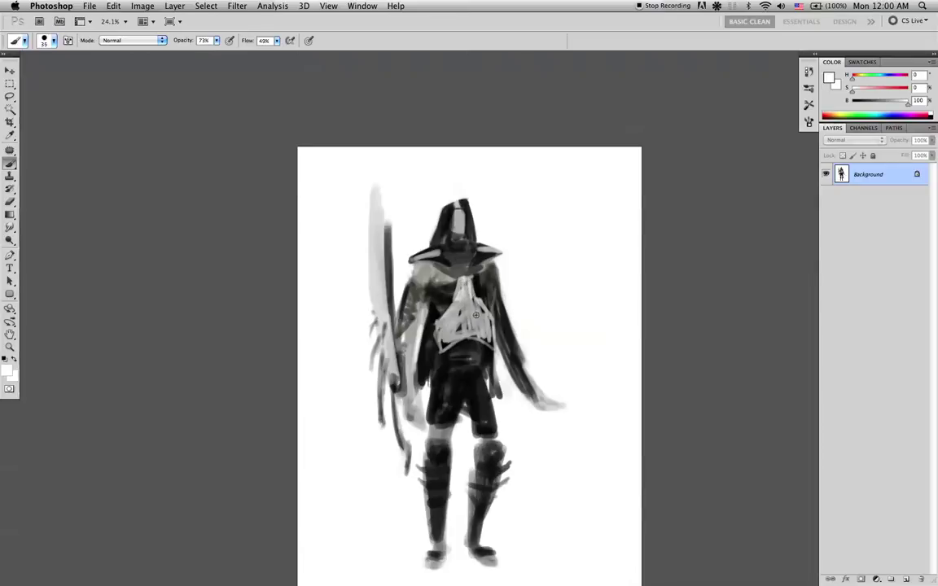
Fill the flared torso plate with mid grey sampled near the shoulder, using a 60 px brush.
alt+click(421, 272)
drag(461, 281, 466, 298)
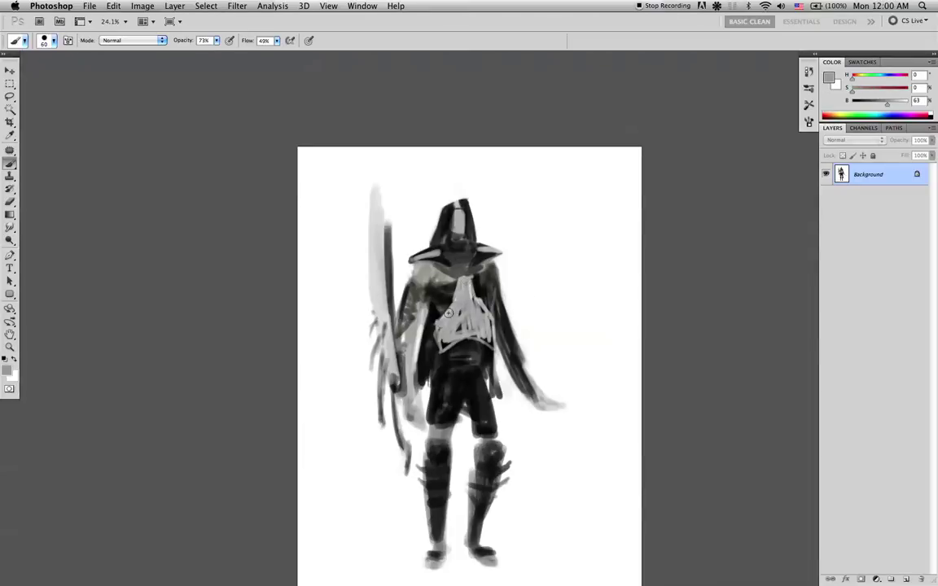
mouse_move(445, 322)
mouse_down()
mouse_move(434, 346)
mouse_move(455, 334)
mouse_up()
Paint the waist, thigh and whole front leg down to the ankle in solid black at 60 px.
key(d)
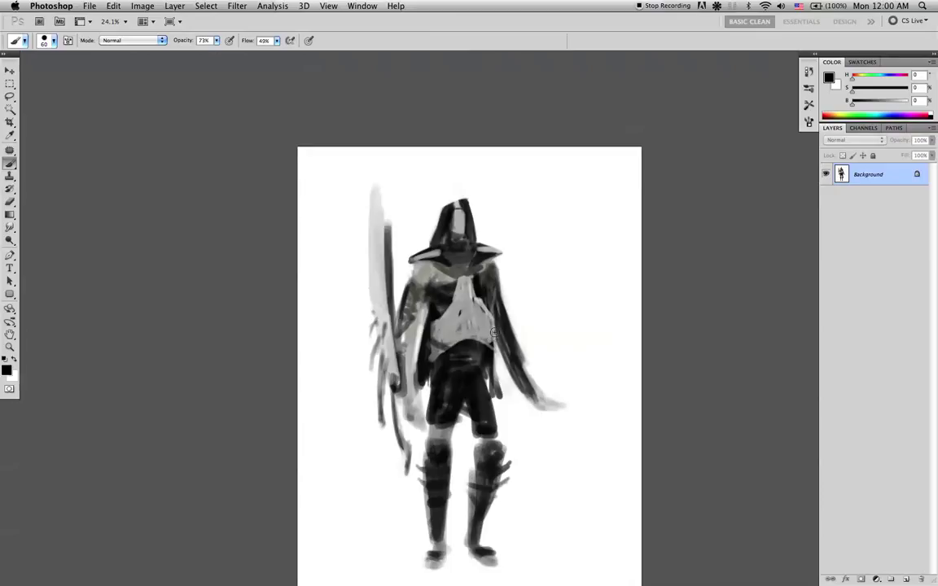
mouse_move(444, 347)
mouse_down()
mouse_move(470, 355)
mouse_move(477, 344)
mouse_move(469, 357)
mouse_move(483, 359)
mouse_move(447, 370)
mouse_up()
drag(433, 407, 425, 464)
drag(432, 383, 425, 451)
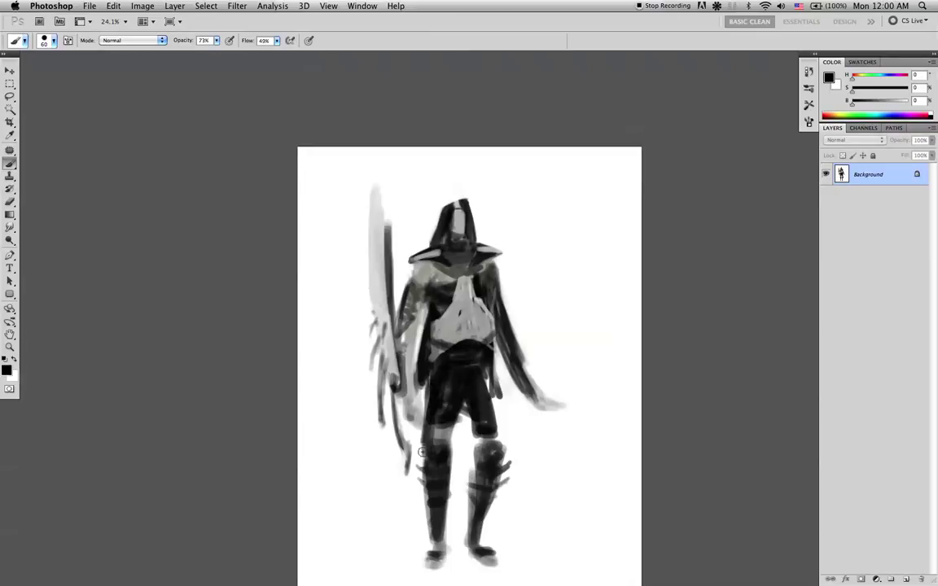
drag(441, 415, 433, 442)
mouse_move(433, 387)
mouse_down()
mouse_move(431, 517)
mouse_move(442, 547)
mouse_up()
drag(447, 511, 444, 549)
Sketch a slimmer second leg in black, slanting inward from the thigh to beside the front foot.
drag(460, 421, 450, 553)
drag(489, 396, 475, 484)
mouse_move(472, 430)
mouse_down()
mouse_move(459, 474)
mouse_move(483, 392)
mouse_move(474, 471)
mouse_move(455, 491)
mouse_up()
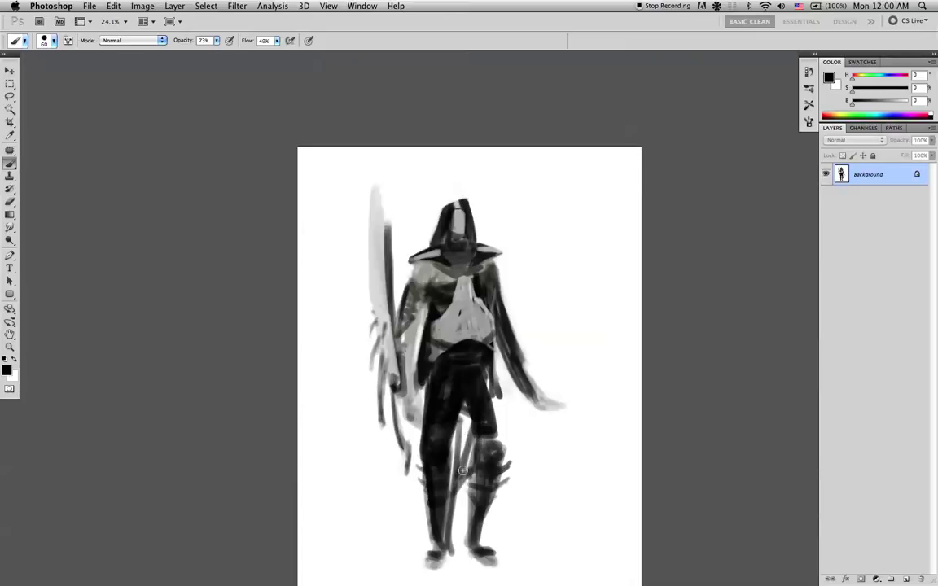
drag(478, 456, 469, 513)
drag(480, 429, 460, 523)
drag(470, 474, 456, 543)
Paint out the old armoured second leg and its boot with white, using a 150 px brush.
key(x)
key(bracketright)
key(bracketright)
key(bracketright)
key(bracketright)
key(bracketright)
key(bracketright)
key(bracketright)
key(bracketright)
key(bracketright)
key(bracketright)
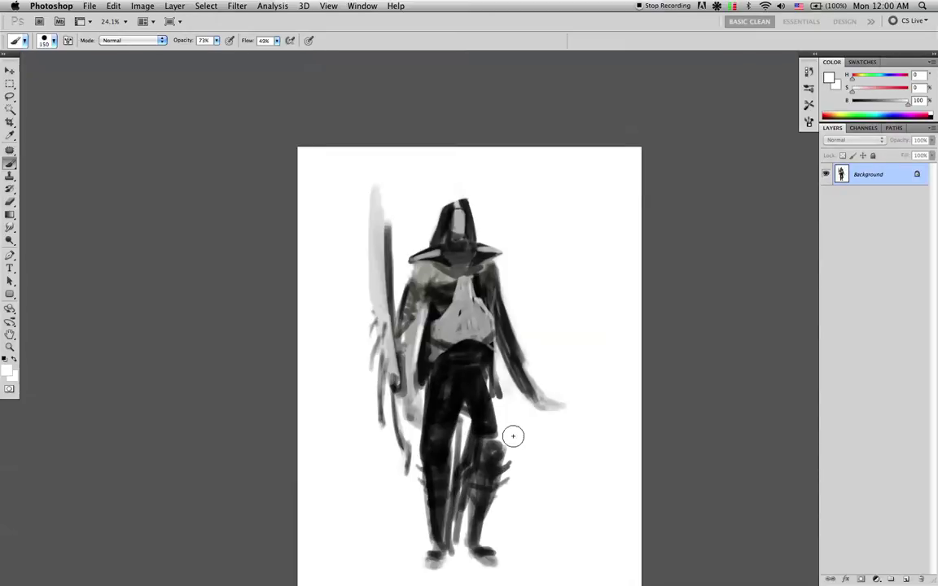
mouse_move(513, 430)
mouse_down()
mouse_move(488, 563)
mouse_move(509, 366)
mouse_move(477, 549)
mouse_move(482, 579)
mouse_move(498, 414)
mouse_move(490, 452)
mouse_up()
key(bracketleft)
key(bracketleft)
key(bracketleft)
key(bracketleft)
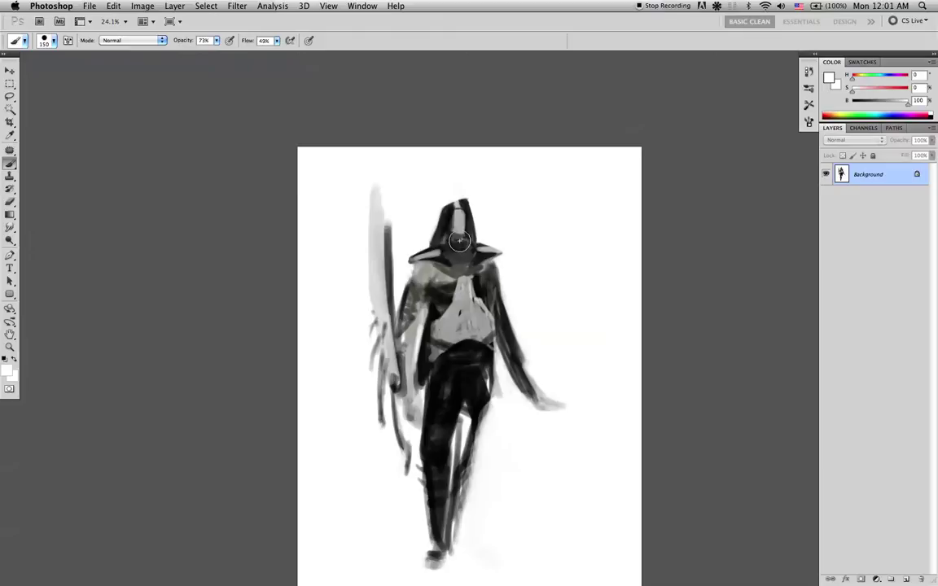
Reduce the brush to 60 px and extend the back of the hood outward with black strokes.
key(x)
key(bracketleft)
key(bracketleft)
key(bracketleft)
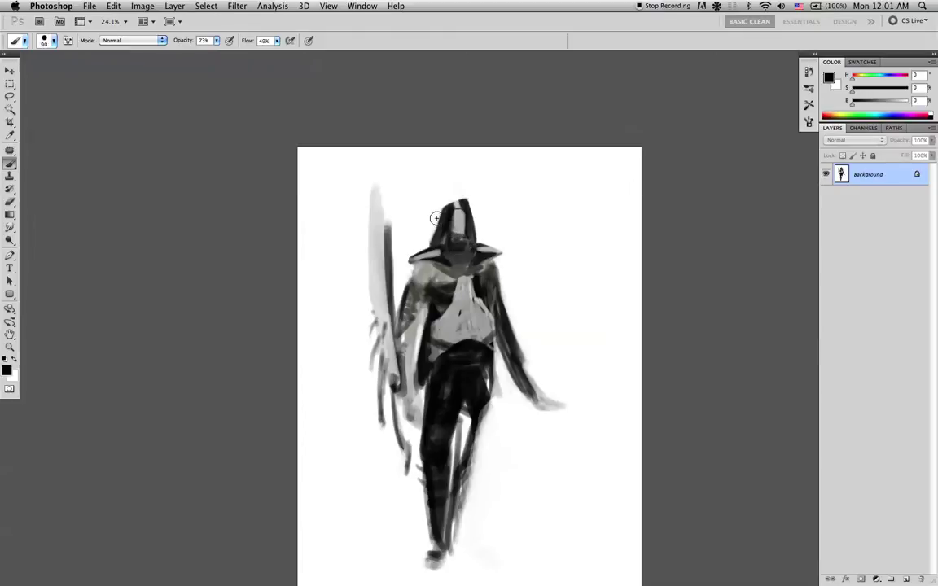
key(bracketleft)
key(bracketleft)
drag(438, 214, 426, 247)
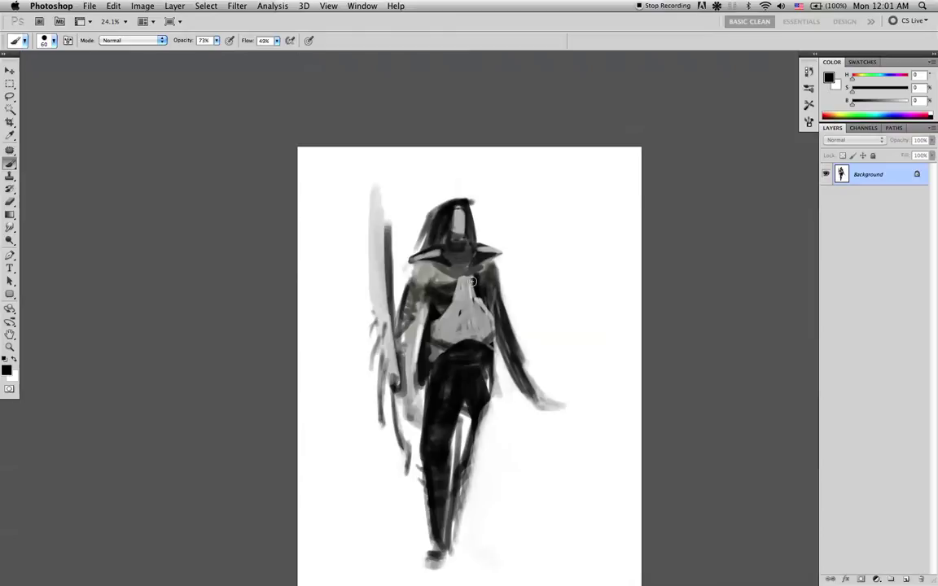
Cover the torso plate, chest and the arm beside the blade with sampled dark tones at up to 100 px.
alt+click(443, 279)
mouse_move(461, 278)
mouse_down()
mouse_move(445, 342)
mouse_move(454, 296)
mouse_move(445, 289)
mouse_move(477, 273)
mouse_move(436, 350)
mouse_move(474, 317)
mouse_move(463, 353)
mouse_move(473, 364)
mouse_move(479, 321)
mouse_move(458, 369)
mouse_move(436, 335)
mouse_move(474, 283)
mouse_move(458, 372)
mouse_move(471, 296)
mouse_move(463, 285)
mouse_move(466, 302)
mouse_move(445, 320)
mouse_move(435, 362)
mouse_move(473, 318)
mouse_move(461, 348)
mouse_move(474, 310)
mouse_move(473, 302)
mouse_move(469, 324)
mouse_move(467, 293)
mouse_move(444, 339)
mouse_move(445, 308)
mouse_up()
alt+click(479, 347)
alt+click(462, 288)
alt+click(484, 364)
mouse_move(474, 304)
mouse_down()
mouse_move(430, 286)
mouse_move(446, 286)
mouse_move(434, 272)
mouse_move(460, 277)
mouse_move(445, 269)
mouse_move(488, 264)
mouse_move(462, 287)
mouse_move(438, 279)
mouse_move(418, 345)
mouse_up()
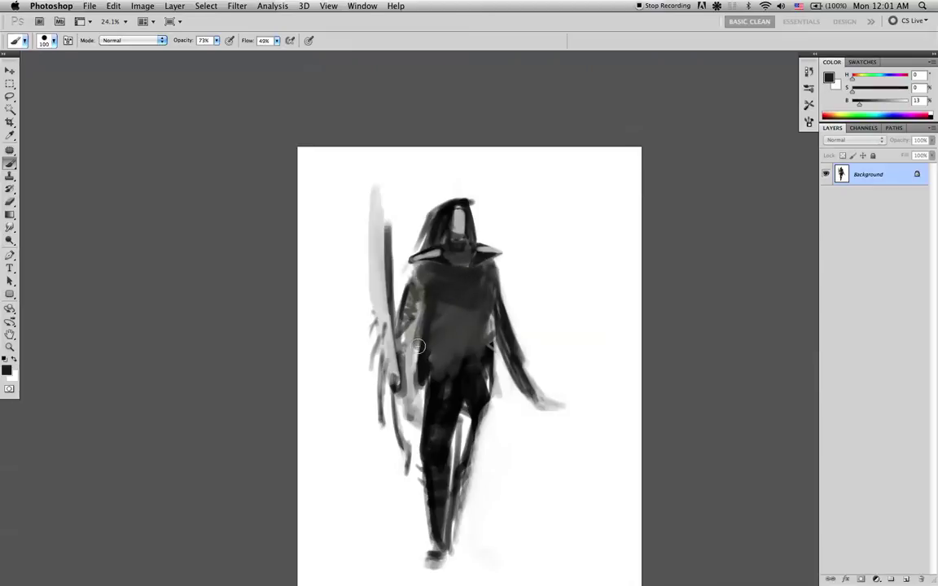
mouse_move(425, 278)
mouse_down()
mouse_move(398, 361)
mouse_move(422, 271)
mouse_move(394, 378)
mouse_up()
drag(538, 219, 505, 314)
key(super+z)
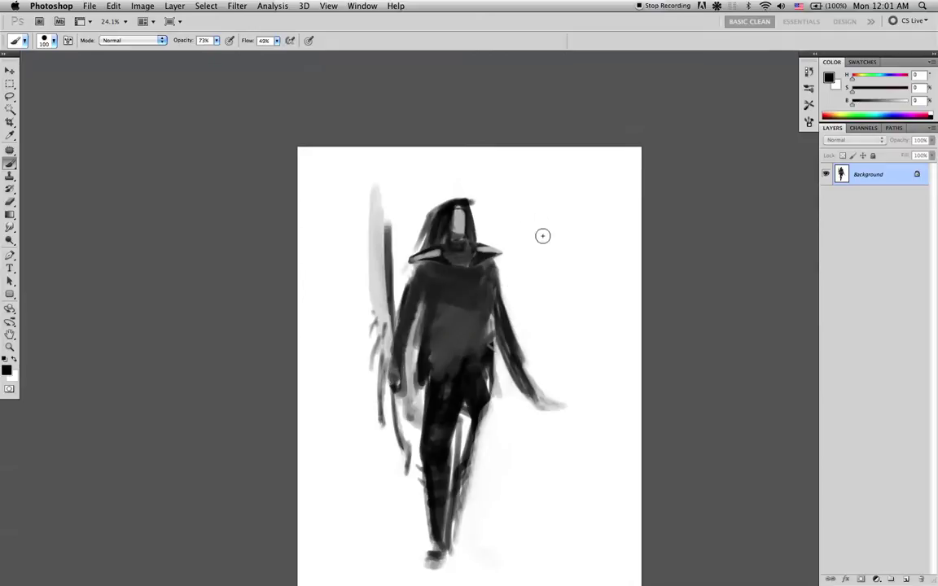
drag(544, 232, 541, 330)
right_click(534, 280)
key(Escape)
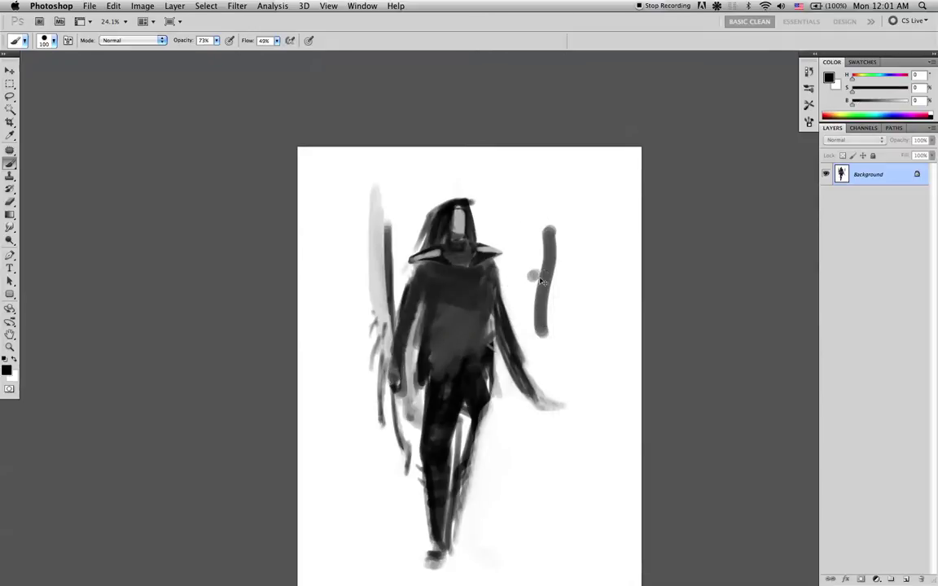
key(super+z)
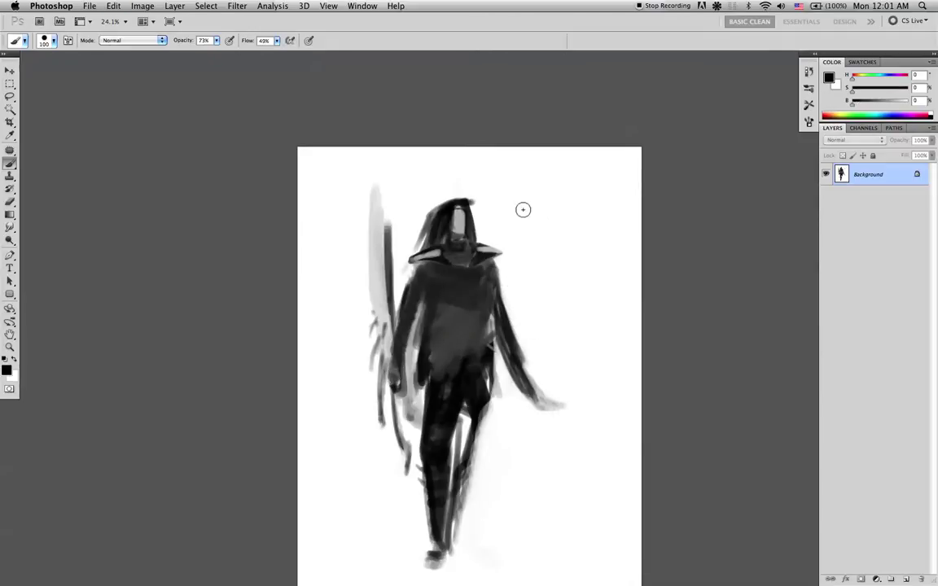
Fill in the back of the hood with near-black sampled from the waist, using a 70 px brush.
alt+click(490, 355)
key([)
key([)
key([)
drag(440, 208, 420, 248)
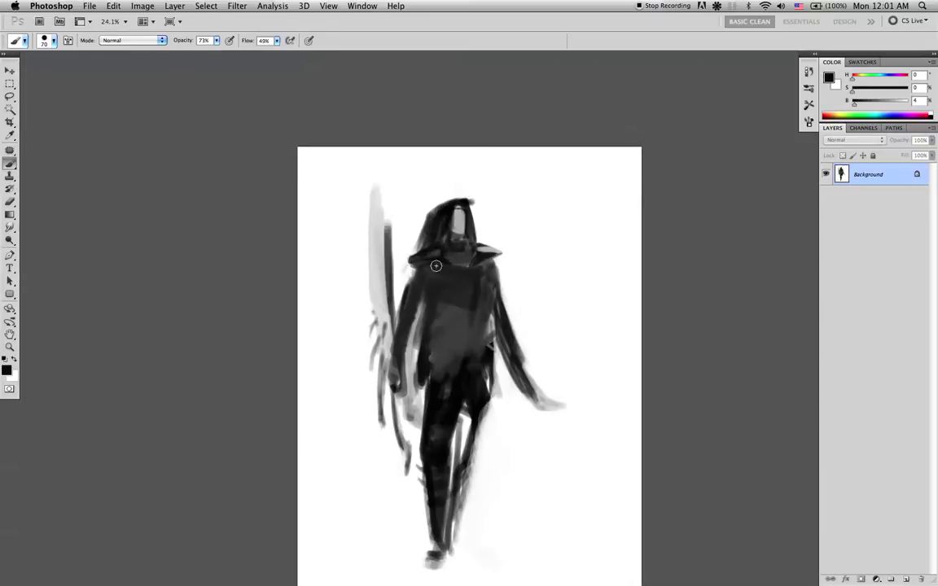
Repaint the pointed collar as a broad black mantle reaching over both shoulders.
alt+click(409, 232)
alt+click(411, 203)
drag(448, 251, 426, 268)
alt+click(437, 248)
mouse_move(410, 273)
mouse_down()
mouse_move(472, 247)
mouse_move(506, 256)
mouse_up()
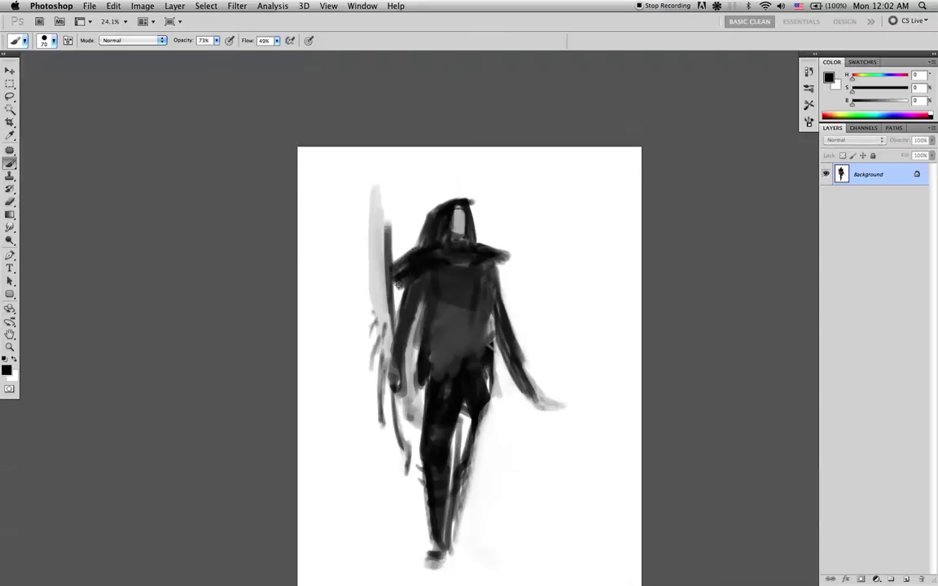
Add a light band beneath the mantle and light stripes down the torso with grey sampled from the blade.
alt+click(381, 291)
mouse_move(436, 270)
mouse_down()
mouse_move(408, 279)
mouse_move(439, 269)
mouse_up()
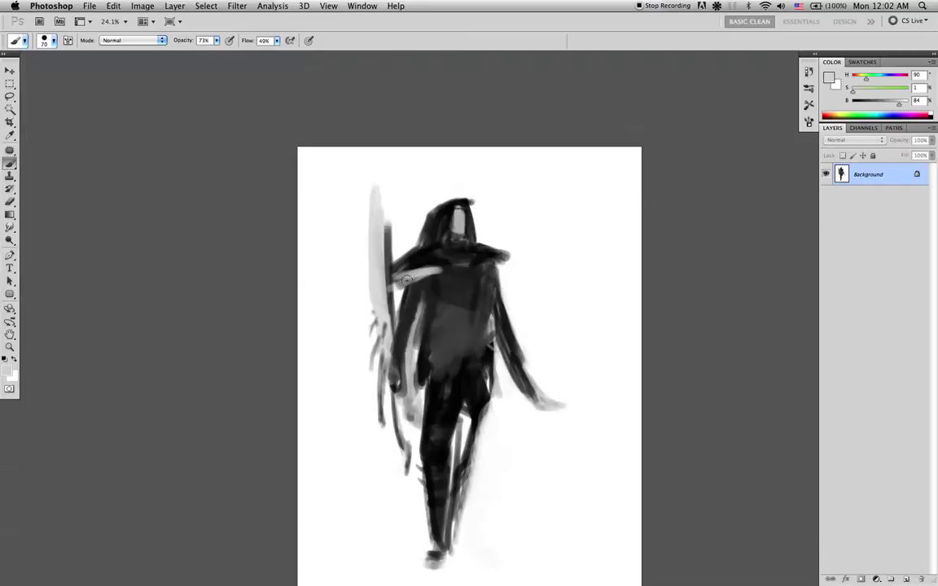
alt+click(426, 266)
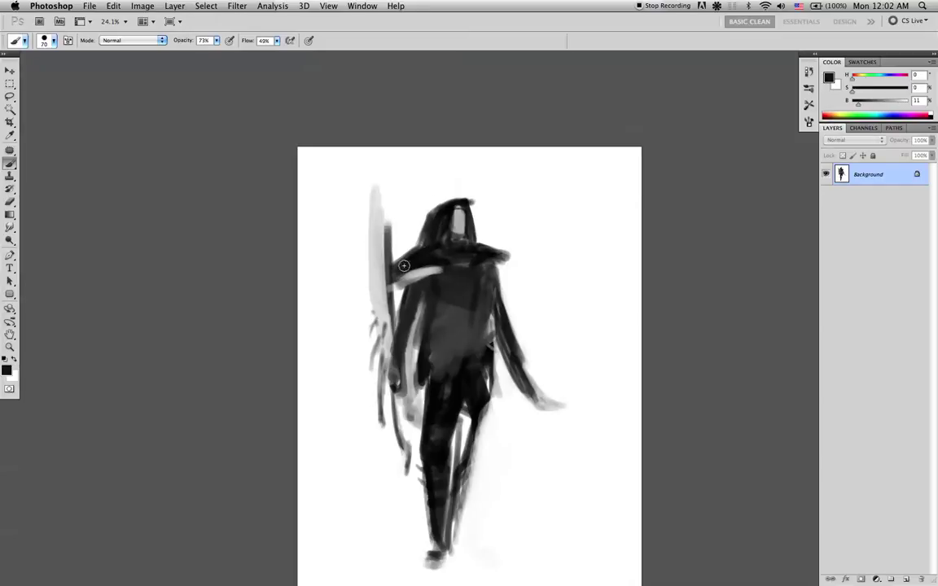
alt+click(427, 273)
mouse_move(436, 285)
mouse_down()
mouse_move(444, 318)
mouse_move(427, 288)
mouse_move(434, 343)
mouse_move(437, 299)
mouse_move(442, 342)
mouse_up()
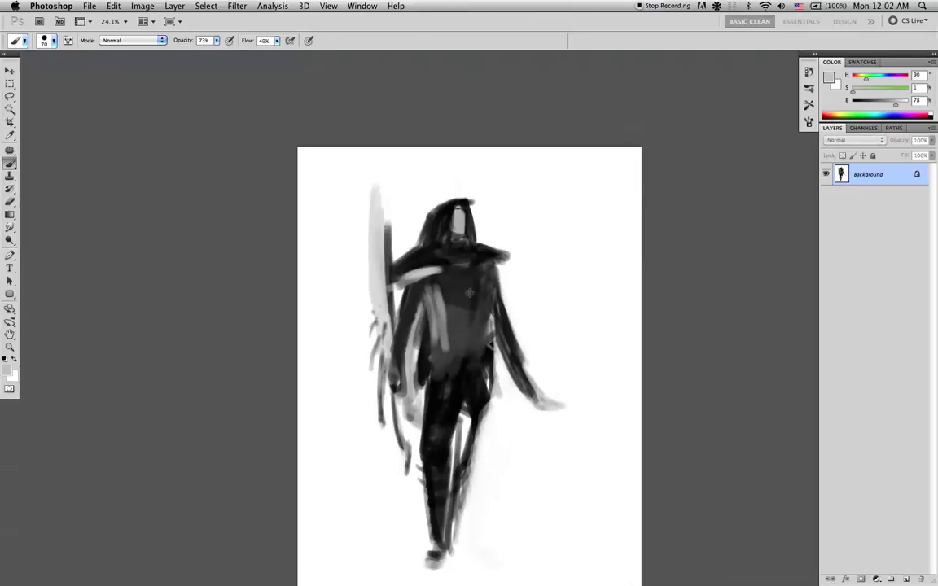
Paint jagged light grey shapes from the chest across the abdomen and tone down the band under the mantle.
alt+click(474, 295)
alt+click(520, 265)
mouse_move(474, 273)
mouse_down()
mouse_move(477, 298)
mouse_move(466, 330)
mouse_move(453, 334)
mouse_move(468, 353)
mouse_move(441, 332)
mouse_move(455, 350)
mouse_move(467, 304)
mouse_move(439, 330)
mouse_move(484, 329)
mouse_move(481, 278)
mouse_move(490, 337)
mouse_move(483, 328)
mouse_move(460, 352)
mouse_move(468, 318)
mouse_move(482, 327)
mouse_move(464, 322)
mouse_move(457, 282)
mouse_move(441, 307)
mouse_move(439, 284)
mouse_move(419, 311)
mouse_move(435, 278)
mouse_move(408, 293)
mouse_move(439, 264)
mouse_move(397, 287)
mouse_up()
alt+click(457, 280)
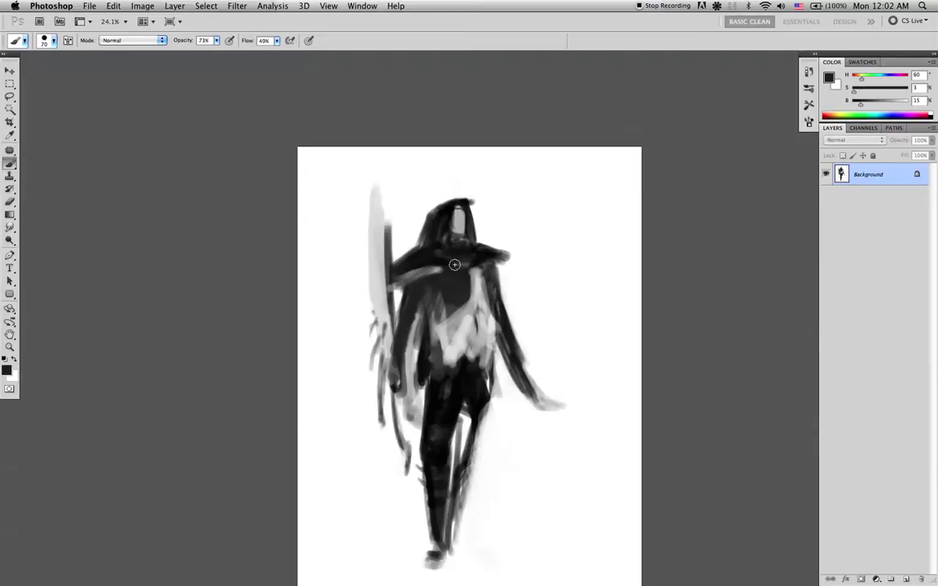
Paint out the tall blade and the arm beside it with white, using a progressively larger brush.
alt+click(404, 229)
key(x)
mouse_move(400, 255)
mouse_down()
mouse_move(380, 280)
mouse_move(381, 257)
mouse_move(377, 318)
mouse_up()
key(])
key(bracketright)
key(bracketright)
key(bracketright)
key(bracketright)
mouse_move(368, 199)
mouse_down()
mouse_move(367, 256)
mouse_move(391, 365)
mouse_move(391, 323)
mouse_move(378, 268)
mouse_move(399, 402)
mouse_up()
Reduce the brush to 50 px and paint sampled mid grey over the mantle's shoulder nearest the erased blade.
key(x)
key(bracketleft)
key(bracketleft)
key(bracketleft)
key(bracketleft)
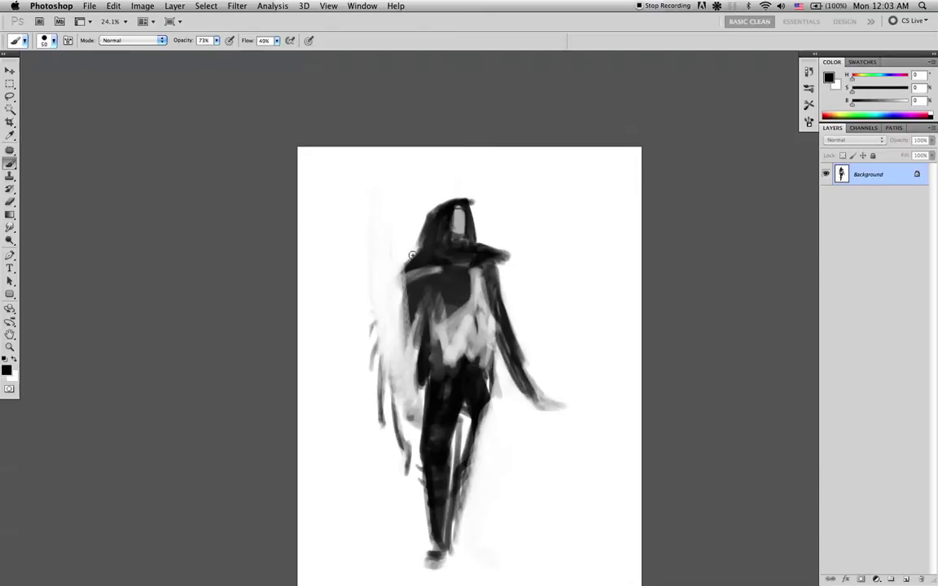
alt+click(423, 273)
mouse_move(410, 266)
mouse_down()
mouse_move(444, 253)
mouse_move(400, 272)
mouse_move(473, 252)
mouse_move(421, 270)
mouse_move(401, 257)
mouse_move(401, 267)
mouse_move(391, 223)
mouse_move(396, 267)
mouse_up()
Outline and fill a tall black slab rising beside the shoulder where the blade stood.
key(d)
drag(391, 220, 373, 223)
mouse_move(374, 223)
mouse_down()
mouse_move(373, 257)
mouse_move(372, 222)
mouse_move(401, 264)
mouse_move(411, 313)
mouse_move(372, 218)
mouse_move(377, 314)
mouse_move(383, 241)
mouse_move(392, 288)
mouse_move(395, 246)
mouse_up()
mouse_move(394, 245)
mouse_down()
mouse_move(390, 310)
mouse_move(382, 302)
mouse_up()
mouse_move(494, 226)
mouse_down()
mouse_move(492, 280)
mouse_move(493, 223)
mouse_up()
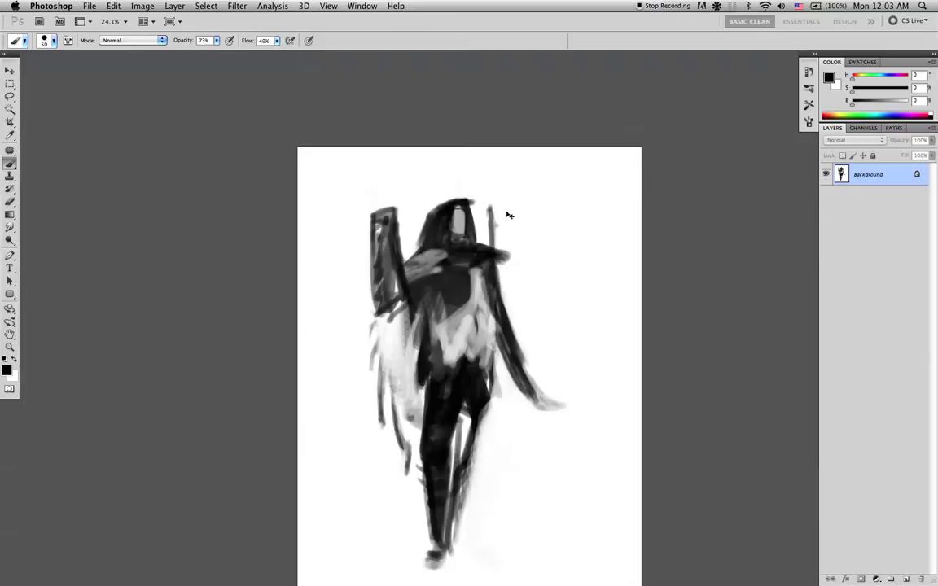
key(super+z)
drag(378, 233, 383, 303)
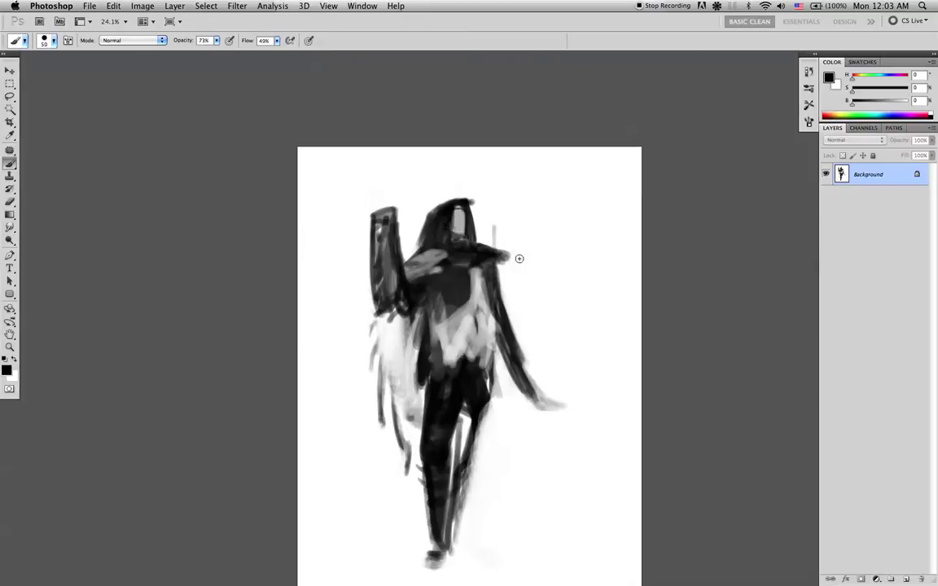
Try a matching dark slab above the opposite shoulder and undo it.
mouse_move(495, 259)
mouse_down()
mouse_move(492, 217)
mouse_move(503, 304)
mouse_up()
drag(483, 214, 483, 242)
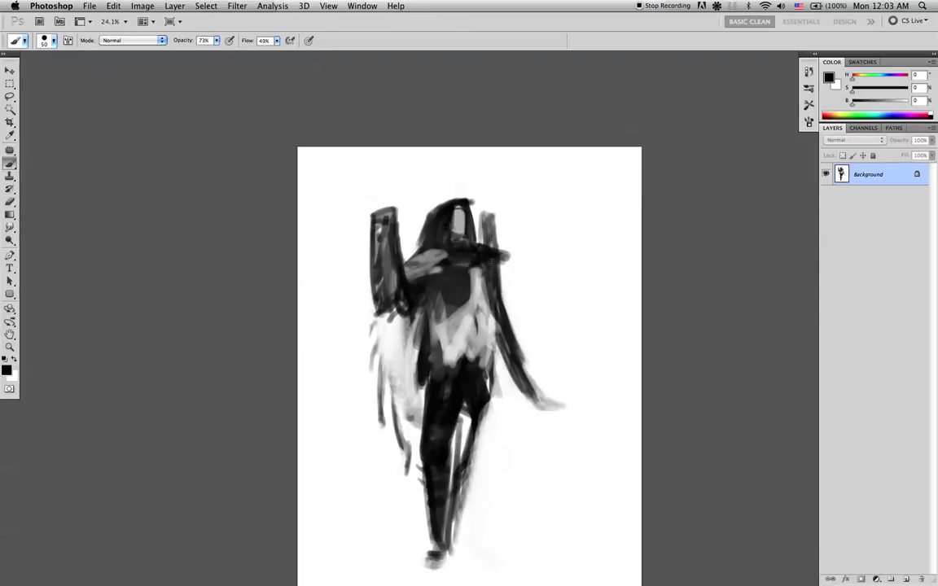
key(ctrl+alt+z)
key(ctrl+alt+z)
key(ctrl+alt+z)
key(ctrl+alt+z)
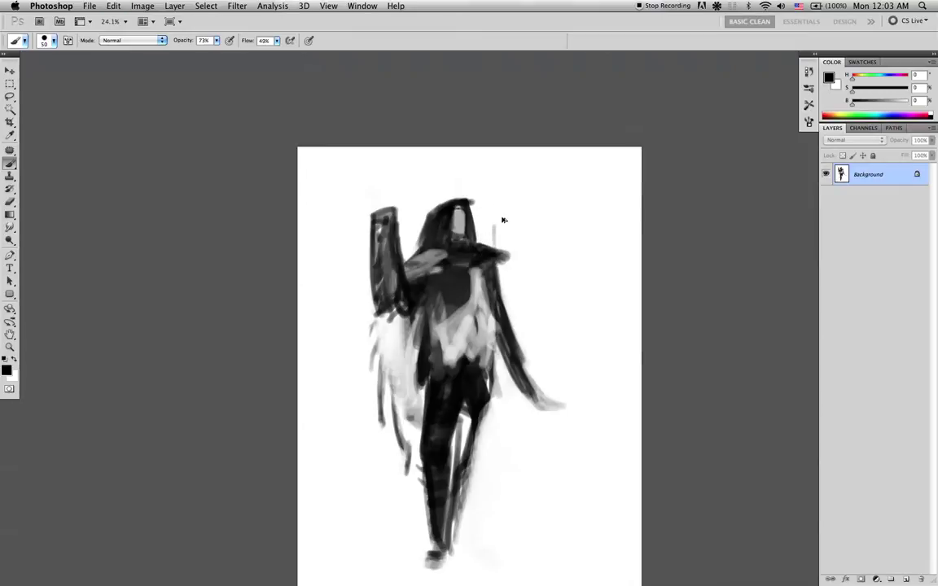
Spread sampled grey across the mantle and define its lower edge and fold in black, with the brush down to 35 px.
alt+click(449, 260)
mouse_move(434, 263)
mouse_down()
mouse_move(415, 236)
mouse_move(445, 258)
mouse_move(487, 257)
mouse_move(477, 264)
mouse_up()
alt+click(457, 297)
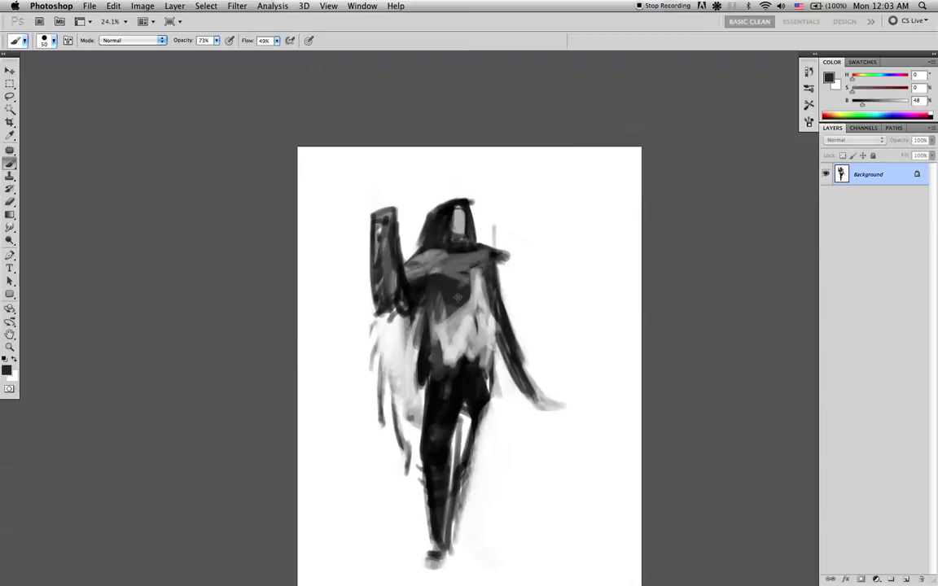
alt+click(496, 261)
drag(486, 262, 458, 274)
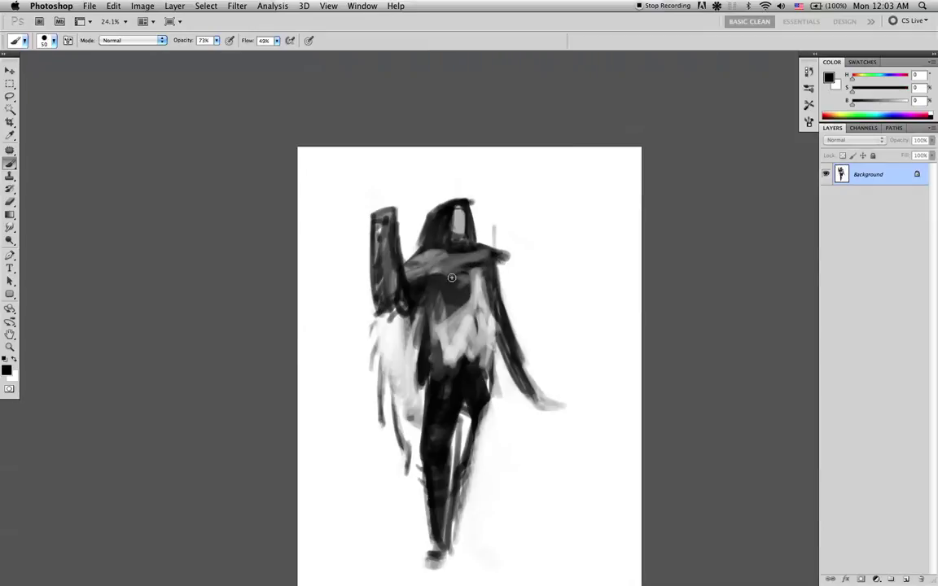
key(bracketleft)
Paint out the long outstretched sleeve with white, using an enlarged brush.
key(x)
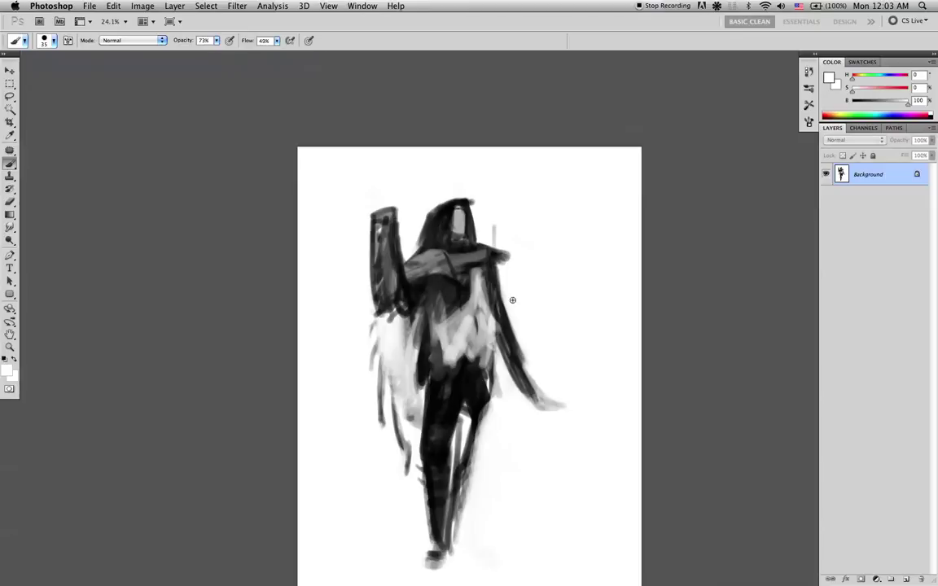
key(bracketright)
key(bracketright)
key(bracketright)
key(bracketright)
mouse_move(511, 296)
mouse_down()
mouse_move(512, 391)
mouse_move(505, 312)
mouse_move(527, 402)
mouse_move(560, 413)
mouse_up()
Enlarge the brush further and paint out both legs below the waist with white.
key(bracketright)
key(bracketright)
key(bracketright)
key(bracketright)
key(bracketright)
key(bracketright)
mouse_move(444, 455)
mouse_down()
mouse_move(473, 433)
mouse_move(464, 405)
mouse_move(531, 427)
mouse_move(523, 425)
mouse_move(471, 569)
mouse_move(487, 321)
mouse_up()
Paint a thick black belt band across the waist and darken the hem beneath it at 60 px.
key(d)
key(bracketleft)
key(bracketleft)
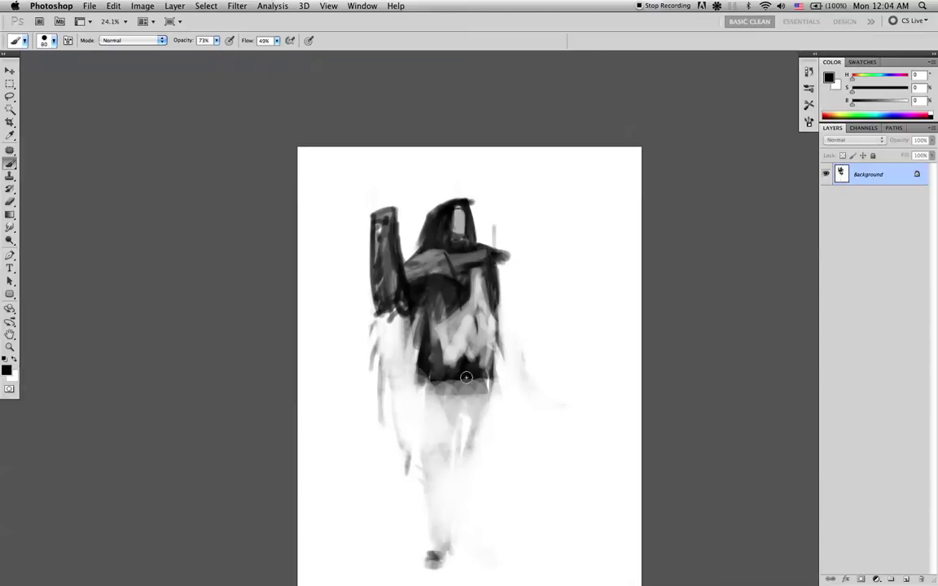
mouse_move(439, 373)
mouse_down()
mouse_move(444, 360)
mouse_move(497, 359)
mouse_up()
alt+click(435, 285)
drag(492, 356, 454, 364)
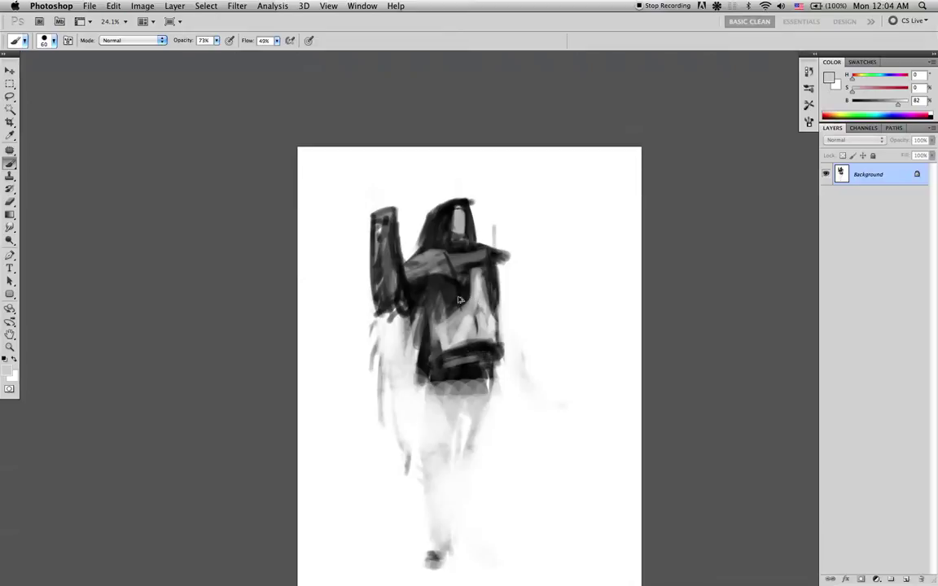
alt+click(461, 366)
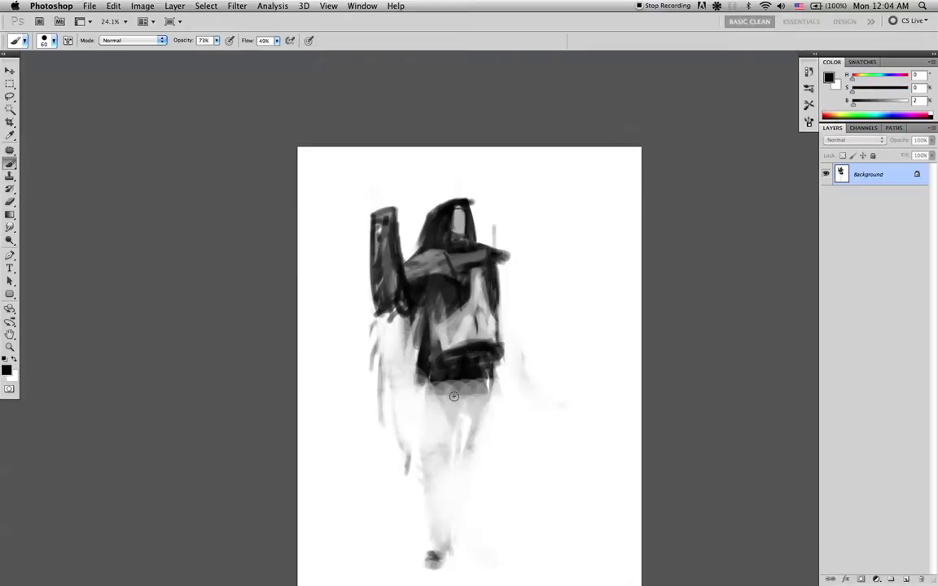
Sketch a long grey arm under the shoulder slab and a curved weapon sweeping to the canvas's lower corner with a barbed tip.
mouse_move(398, 329)
mouse_down()
mouse_move(376, 363)
mouse_move(383, 335)
mouse_move(405, 309)
mouse_move(383, 371)
mouse_move(386, 316)
mouse_move(398, 326)
mouse_move(393, 402)
mouse_up()
alt+click(431, 257)
mouse_move(382, 318)
mouse_down()
mouse_move(375, 458)
mouse_move(389, 473)
mouse_move(407, 465)
mouse_move(405, 486)
mouse_move(380, 475)
mouse_move(623, 585)
mouse_up()
drag(546, 535, 601, 562)
mouse_move(516, 554)
mouse_down()
mouse_move(650, 570)
mouse_move(592, 536)
mouse_move(637, 561)
mouse_move(582, 561)
mouse_up()
Sketch the hand gripping the curved weapon and extend its handle behind the hand, darkening it with black.
drag(363, 456, 429, 513)
mouse_move(383, 468)
mouse_down()
mouse_move(419, 476)
mouse_move(420, 501)
mouse_move(353, 447)
mouse_up()
drag(311, 391, 360, 449)
key(d)
drag(329, 405, 363, 454)
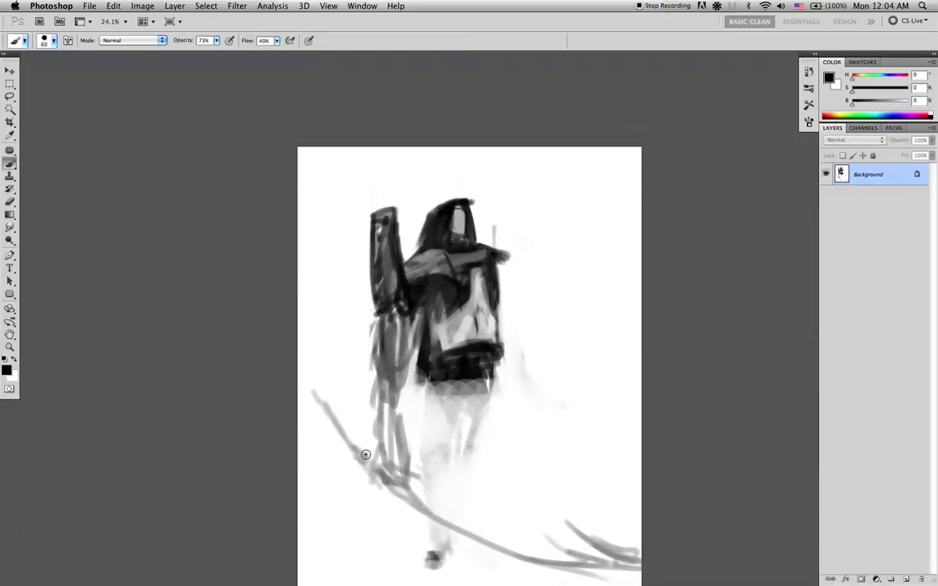
drag(328, 402, 363, 447)
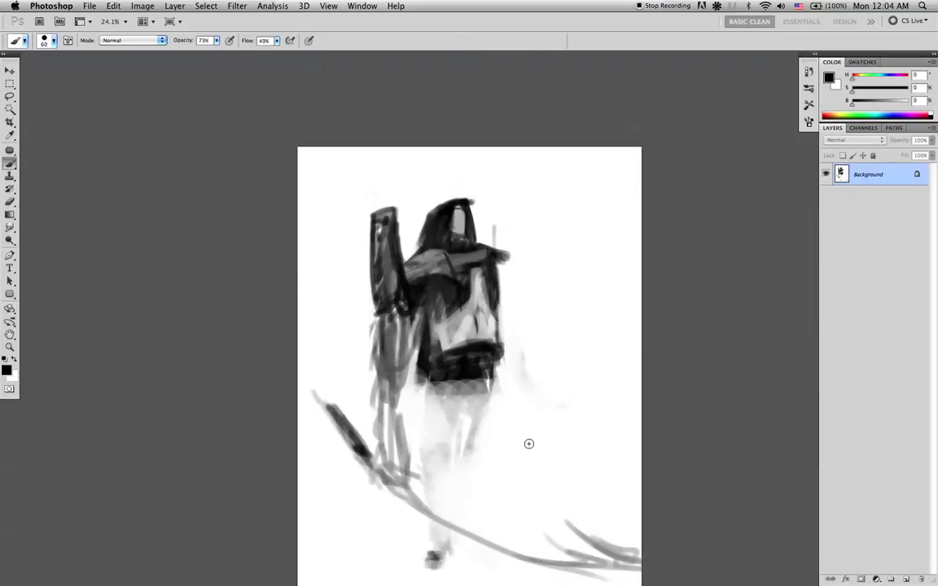
Sketch a second curved weapon reaching the canvas edge, with a gripping hand and thin forearm lines on the opposite side.
mouse_move(603, 416)
mouse_down()
mouse_move(635, 405)
mouse_move(573, 431)
mouse_move(666, 372)
mouse_move(631, 393)
mouse_move(650, 373)
mouse_move(568, 432)
mouse_move(537, 437)
mouse_up()
drag(516, 397, 529, 430)
mouse_move(518, 387)
mouse_down()
mouse_move(535, 437)
mouse_move(527, 444)
mouse_move(521, 433)
mouse_up()
drag(505, 349, 521, 395)
drag(500, 317, 530, 419)
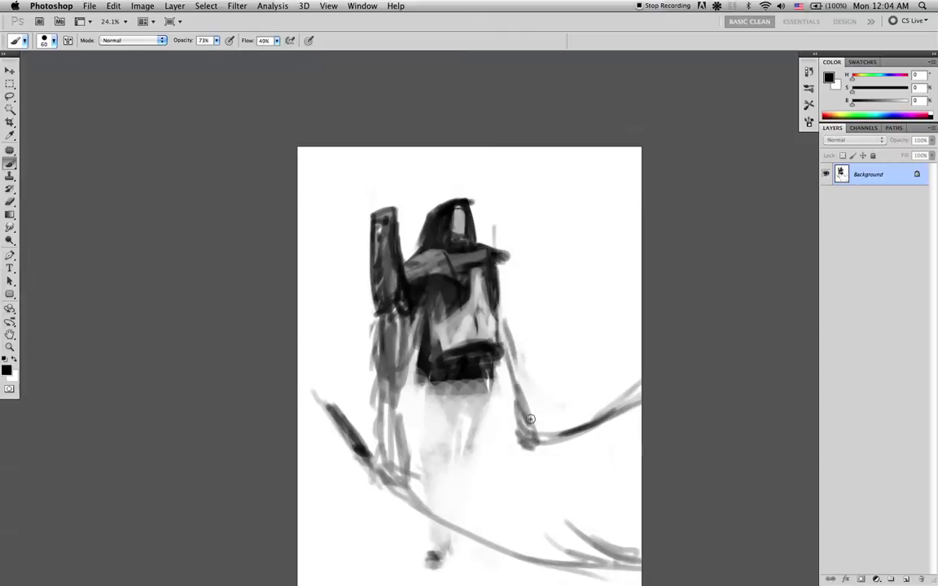
Build up the second arm with black strokes from the shoulder to the wrist and extend the weapon's end past the hand.
mouse_move(511, 362)
mouse_down()
mouse_move(519, 411)
mouse_move(512, 346)
mouse_move(531, 437)
mouse_up()
drag(497, 306, 518, 363)
drag(494, 282, 519, 398)
drag(499, 315, 511, 370)
drag(499, 341, 515, 407)
drag(500, 366, 517, 418)
drag(500, 368, 522, 423)
drag(499, 369, 519, 421)
mouse_move(504, 405)
mouse_down()
mouse_move(513, 437)
mouse_move(527, 446)
mouse_move(501, 424)
mouse_up()
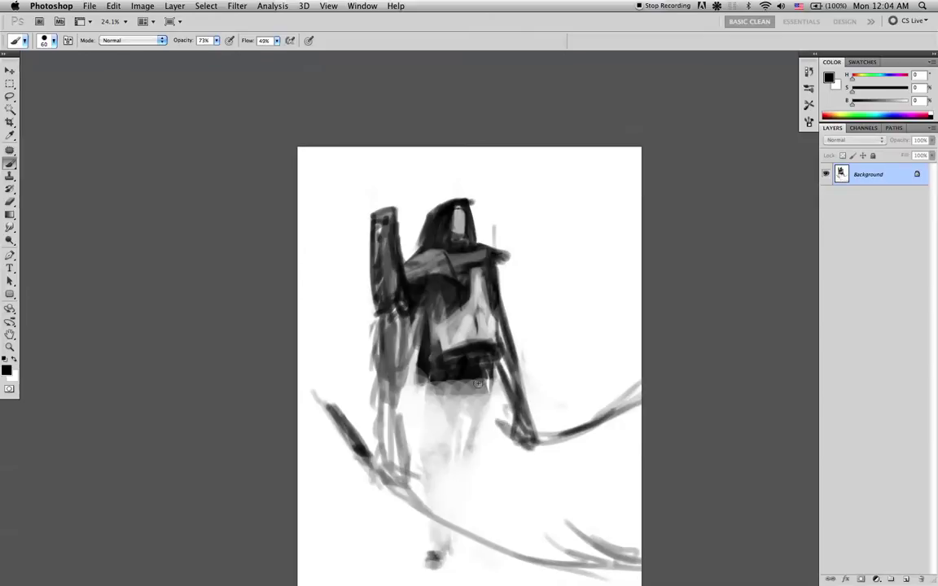
Sketch the warrior's legs below the waist with loose vertical black strokes and a slanted hip line.
drag(447, 410, 489, 398)
mouse_move(487, 394)
mouse_down()
mouse_move(492, 461)
mouse_move(466, 561)
mouse_up()
mouse_move(468, 515)
mouse_down()
mouse_move(463, 543)
mouse_move(470, 451)
mouse_move(458, 562)
mouse_up()
mouse_move(468, 421)
mouse_down()
mouse_move(461, 557)
mouse_move(458, 468)
mouse_up()
mouse_move(451, 415)
mouse_down()
mouse_move(444, 556)
mouse_move(434, 502)
mouse_up()
mouse_move(420, 444)
mouse_down()
mouse_move(475, 409)
mouse_move(469, 388)
mouse_up()
mouse_move(431, 428)
mouse_down()
mouse_move(448, 423)
mouse_move(442, 506)
mouse_up()
Fill the legs from the hips to the feet with broader black strokes using a larger brush.
key(bracketright)
key(bracketright)
key(bracketright)
key(bracketright)
key(bracketright)
key(bracketright)
key(bracketright)
key(bracketright)
key(bracketright)
drag(465, 410, 454, 527)
drag(479, 412, 454, 573)
drag(447, 438, 432, 568)
Flare both lower legs outward to the canvas's lower edge with strokes from a 100 px brush.
mouse_move(516, 383)
mouse_down()
mouse_move(505, 289)
mouse_move(487, 327)
mouse_up()
key(bracketleft)
key(bracketleft)
key(bracketleft)
key(bracketleft)
key(bracketleft)
key(bracketleft)
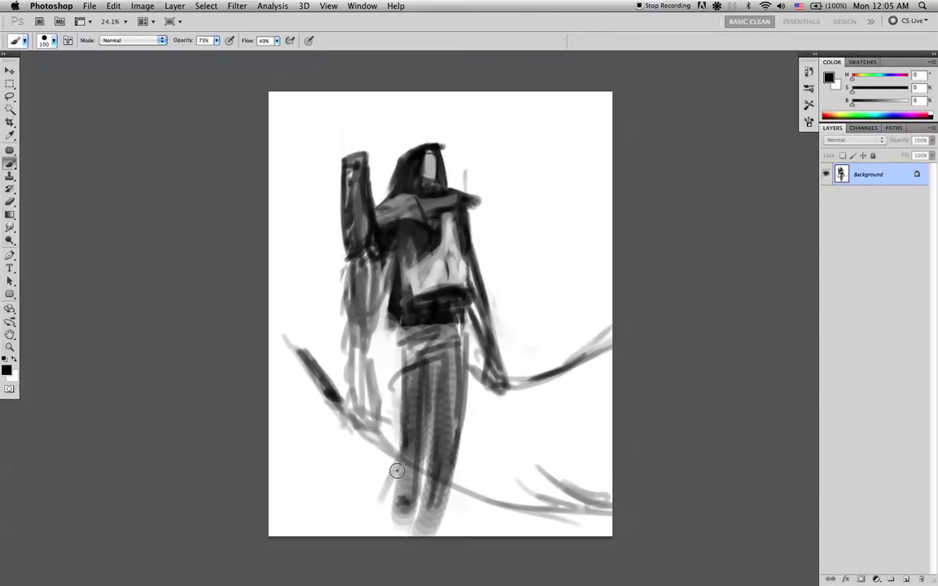
mouse_move(360, 536)
mouse_down()
mouse_move(384, 520)
mouse_move(417, 460)
mouse_move(387, 542)
mouse_move(412, 450)
mouse_move(398, 461)
mouse_move(371, 530)
mouse_up()
mouse_move(450, 479)
mouse_down()
mouse_move(402, 488)
mouse_move(432, 502)
mouse_up()
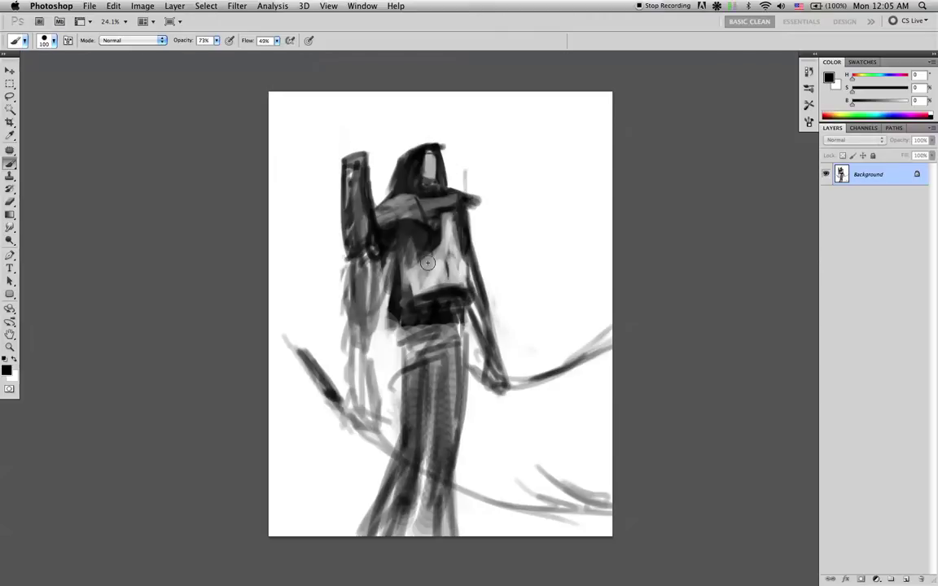
Flip the canvas horizontally, then fill the mantle with dark grey and shade beneath it in black.
key(super+shift+h)
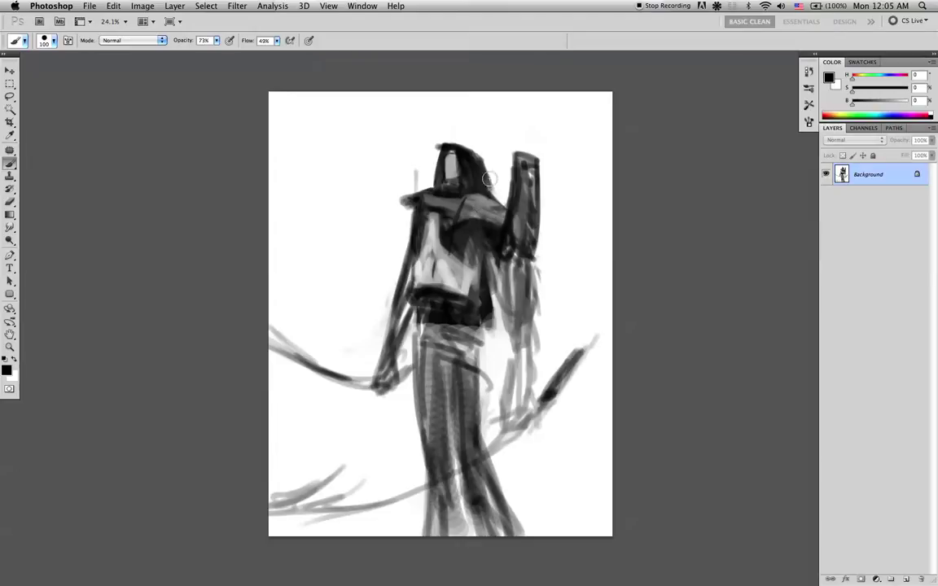
alt+click(423, 157)
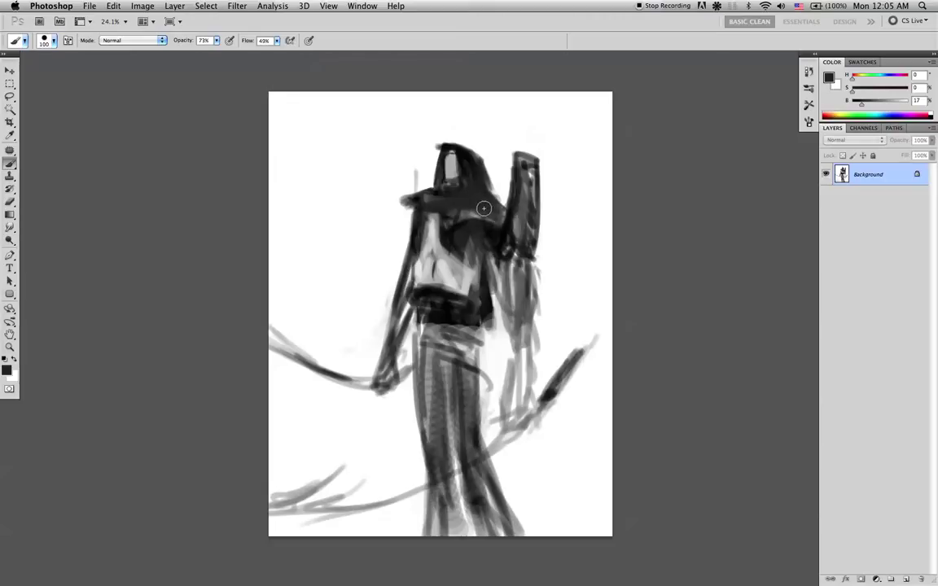
alt+click(443, 213)
alt+click(462, 220)
key(bracketleft)
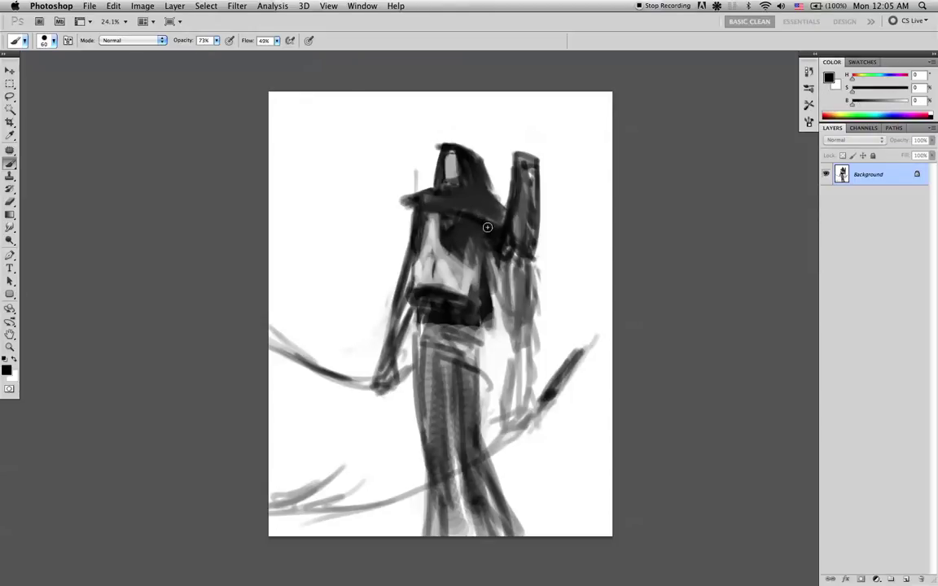
Fill the shoulder slab with mid grey at 44% brightness and smooth the hood into a flat dark grey.
alt+click(518, 229)
mouse_move(520, 169)
mouse_down()
mouse_move(510, 236)
mouse_move(517, 167)
mouse_move(498, 240)
mouse_move(512, 213)
mouse_move(501, 236)
mouse_move(520, 253)
mouse_move(529, 178)
mouse_move(532, 242)
mouse_move(533, 168)
mouse_move(526, 254)
mouse_up()
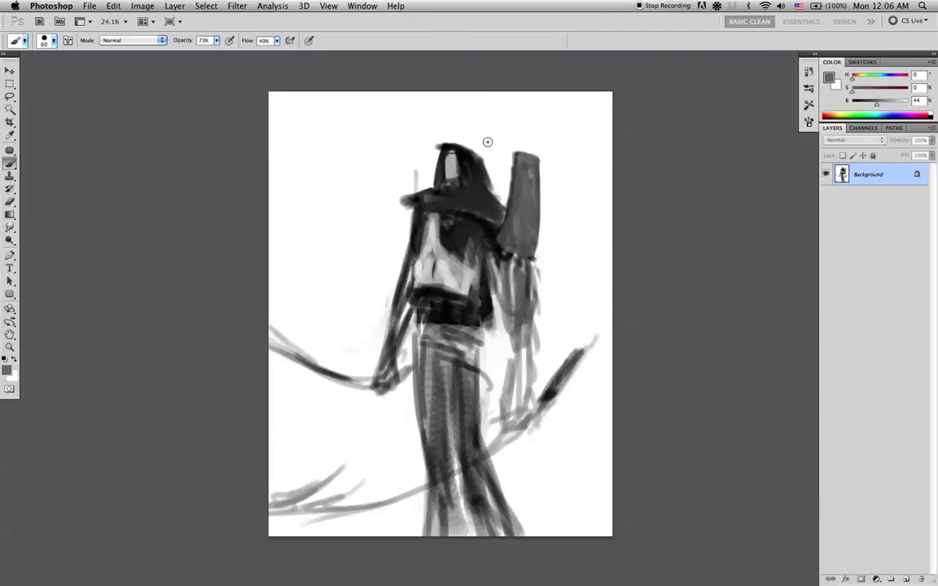
drag(450, 142, 483, 214)
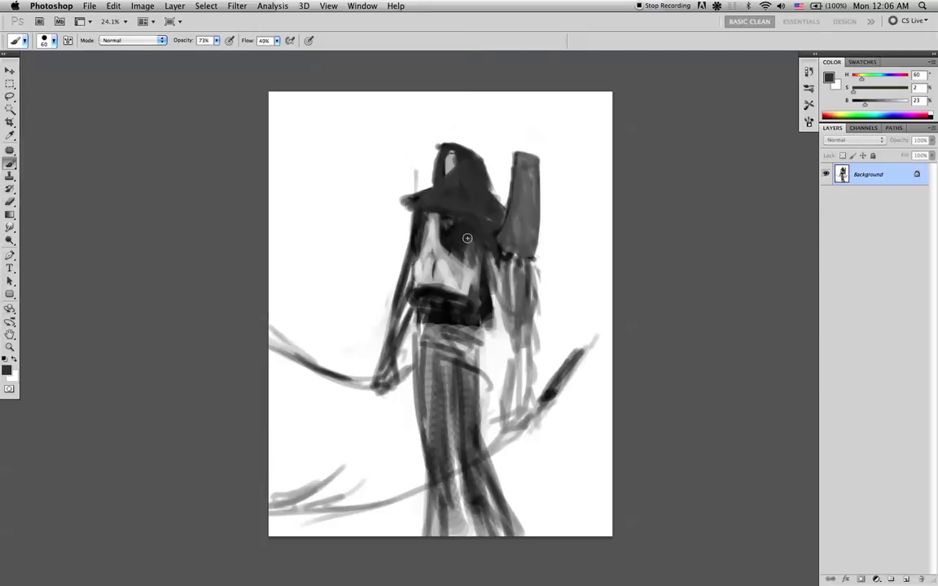
Paint a grey patch at 70% brightness on the upper chest just under the mantle.
alt+click(451, 169)
drag(449, 220, 459, 221)
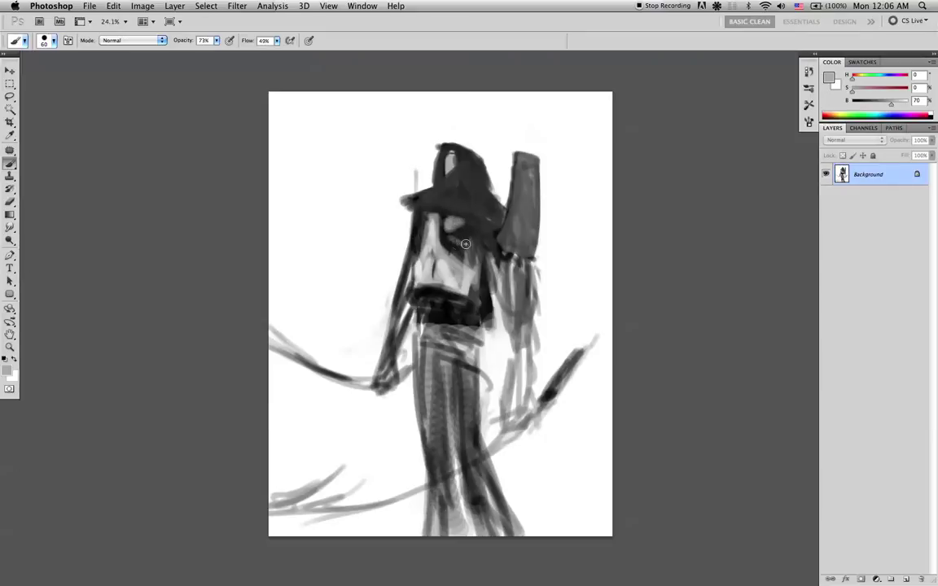
mouse_move(452, 245)
mouse_down()
mouse_move(467, 223)
mouse_move(451, 237)
mouse_move(443, 221)
mouse_move(465, 253)
mouse_move(455, 249)
mouse_move(463, 234)
mouse_move(464, 254)
mouse_move(467, 235)
mouse_move(444, 282)
mouse_move(453, 283)
mouse_move(429, 221)
mouse_up()
alt+click(437, 252)
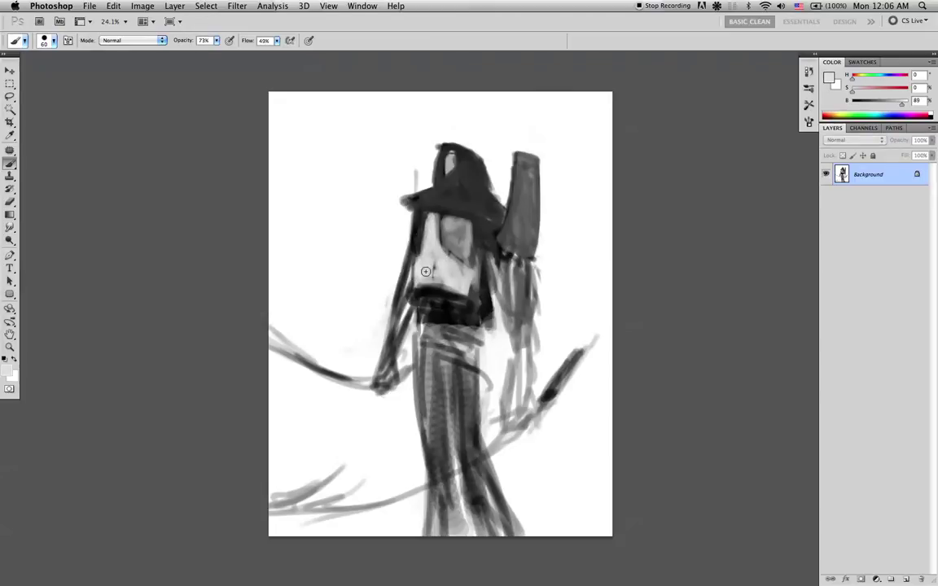
drag(422, 251, 415, 289)
key(super+z)
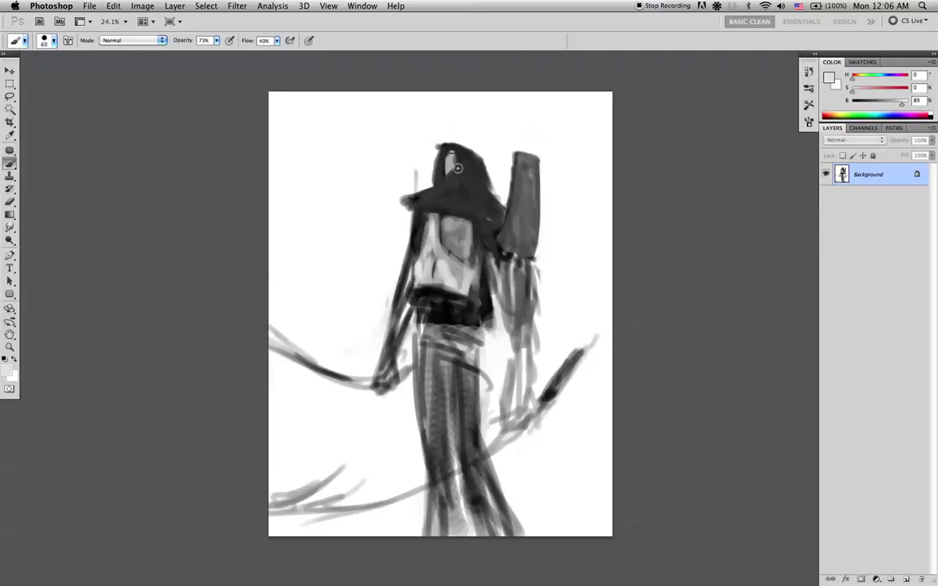
Repaint the shoulder slab in light grey at 82% brightness and block in the torso garment with light grey.
alt+click(526, 185)
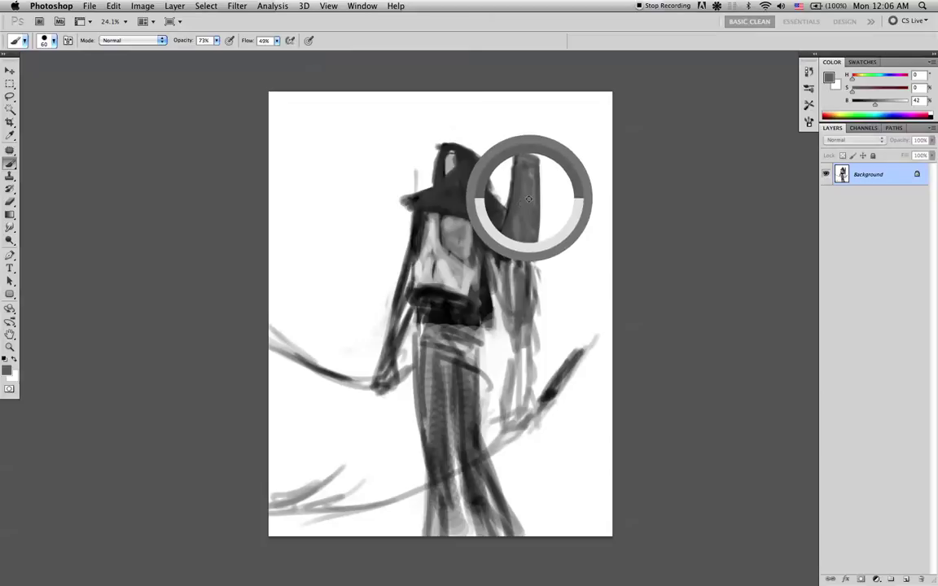
alt+click(448, 271)
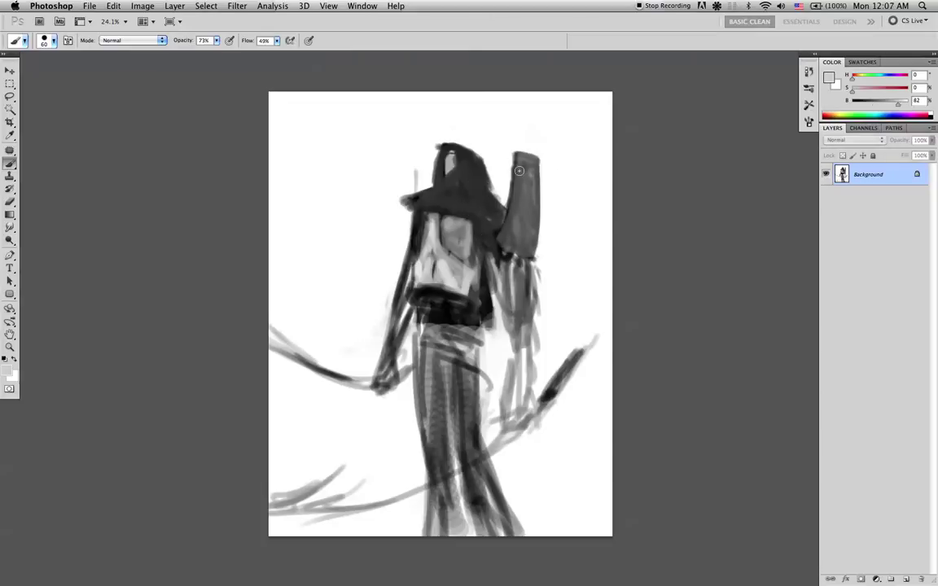
key(bracketright)
key(bracketright)
key(bracketright)
mouse_move(523, 161)
mouse_down()
mouse_move(512, 228)
mouse_move(522, 156)
mouse_move(518, 224)
mouse_move(528, 205)
mouse_move(528, 230)
mouse_move(531, 188)
mouse_move(528, 243)
mouse_move(532, 174)
mouse_move(525, 246)
mouse_move(508, 236)
mouse_move(516, 244)
mouse_move(521, 210)
mouse_move(527, 250)
mouse_up()
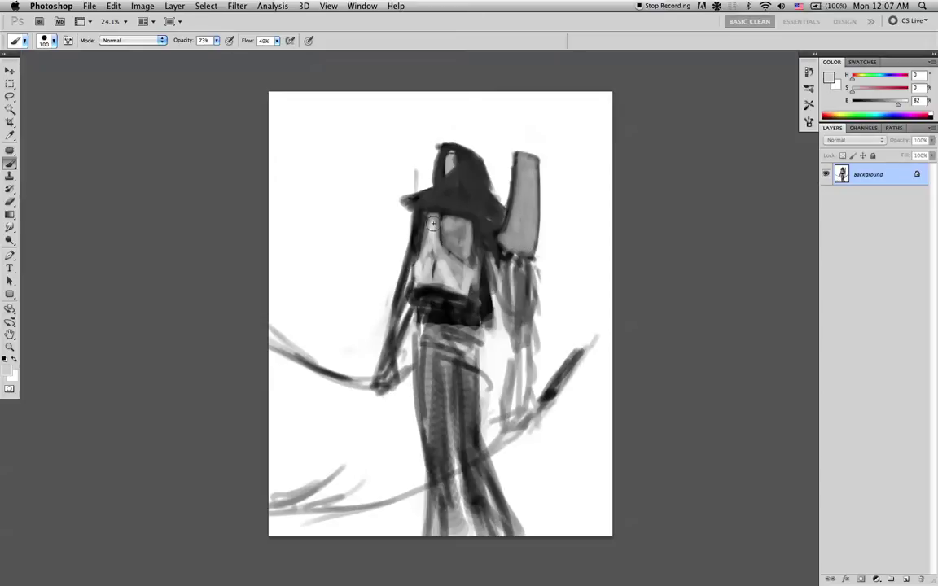
mouse_move(433, 224)
mouse_down()
mouse_move(432, 268)
mouse_move(432, 218)
mouse_move(432, 267)
mouse_move(443, 263)
mouse_move(469, 286)
mouse_move(447, 271)
mouse_move(457, 284)
mouse_move(431, 284)
mouse_move(456, 286)
mouse_move(421, 286)
mouse_move(458, 298)
mouse_move(418, 296)
mouse_move(427, 294)
mouse_move(419, 297)
mouse_move(408, 262)
mouse_move(411, 284)
mouse_move(425, 220)
mouse_move(411, 291)
mouse_move(428, 214)
mouse_move(412, 278)
mouse_up()
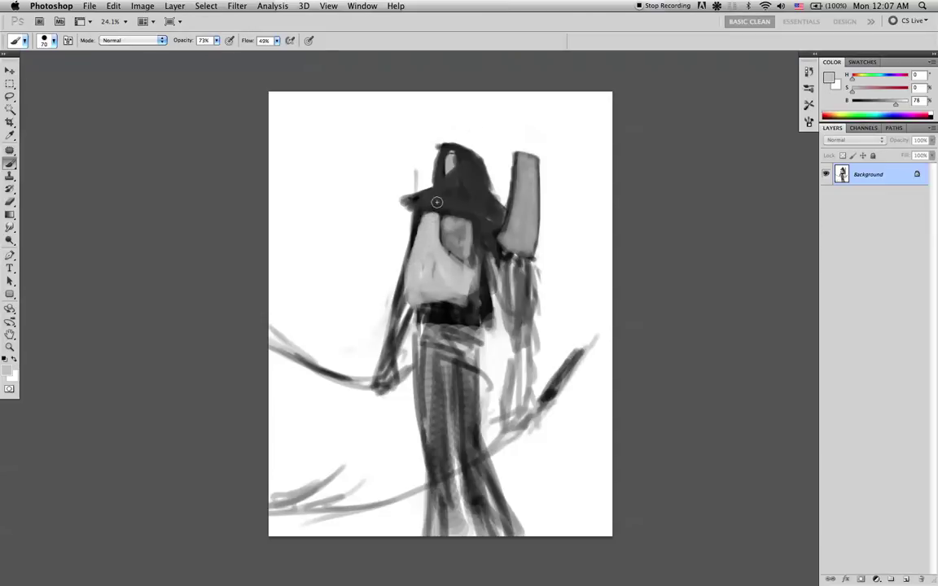
Draw thin dark fold lines running down the light torso garment from the collar to the belt.
alt+click(476, 204)
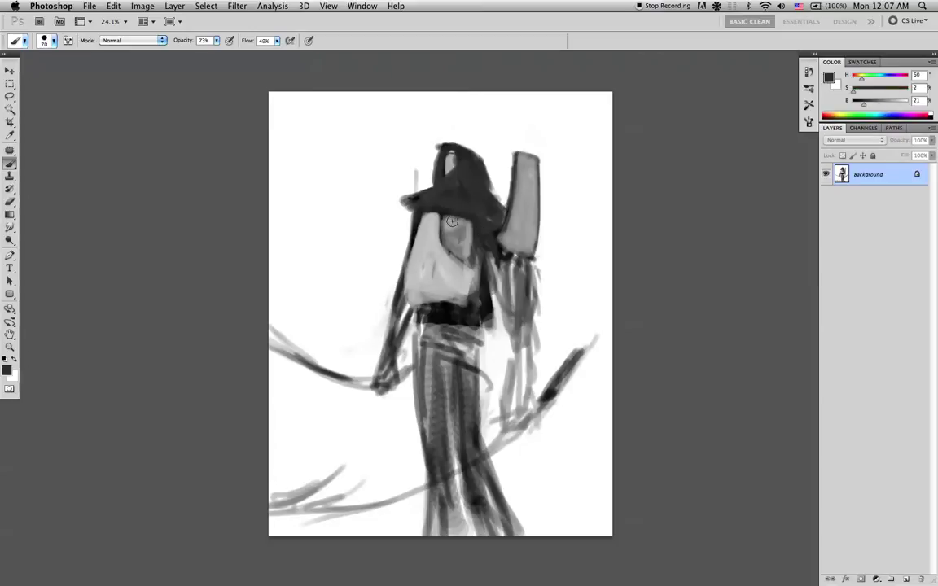
key(d)
mouse_move(427, 222)
mouse_down()
mouse_move(418, 301)
mouse_move(423, 265)
mouse_up()
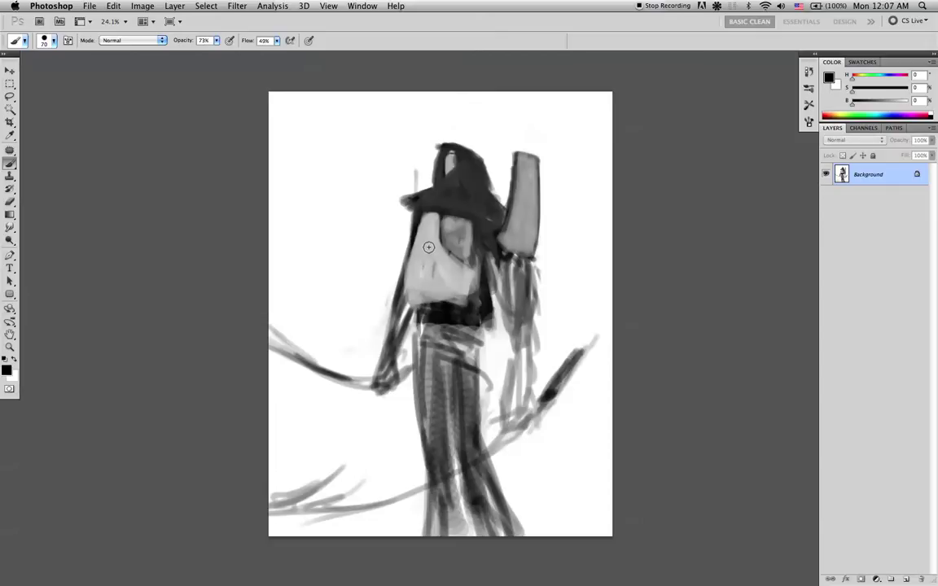
key(bracketleft)
key(bracketleft)
alt+click(412, 231)
drag(418, 224, 418, 306)
drag(440, 244, 440, 298)
drag(466, 268, 467, 272)
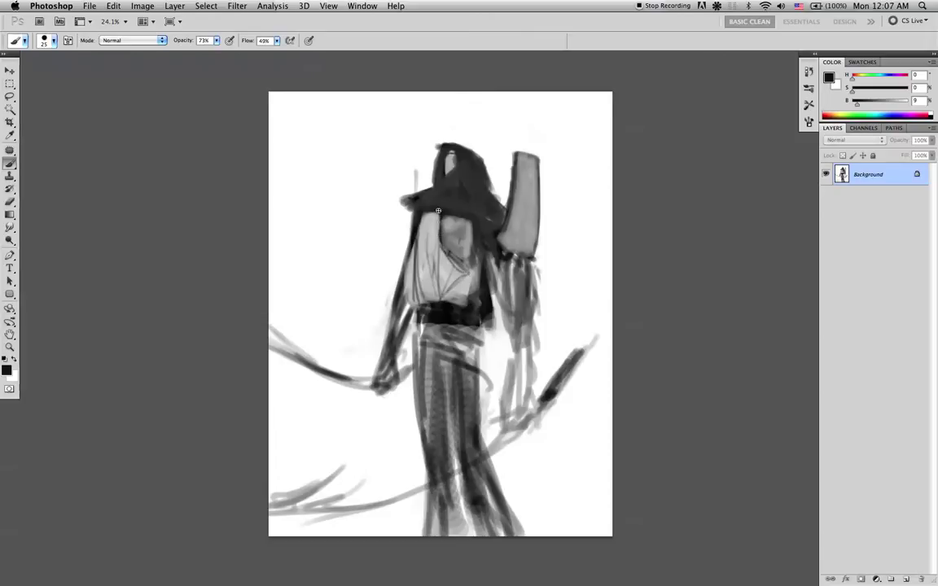
Shade the crossing lapel and the side of the torso garment with sampled mid greys.
alt+click(460, 270)
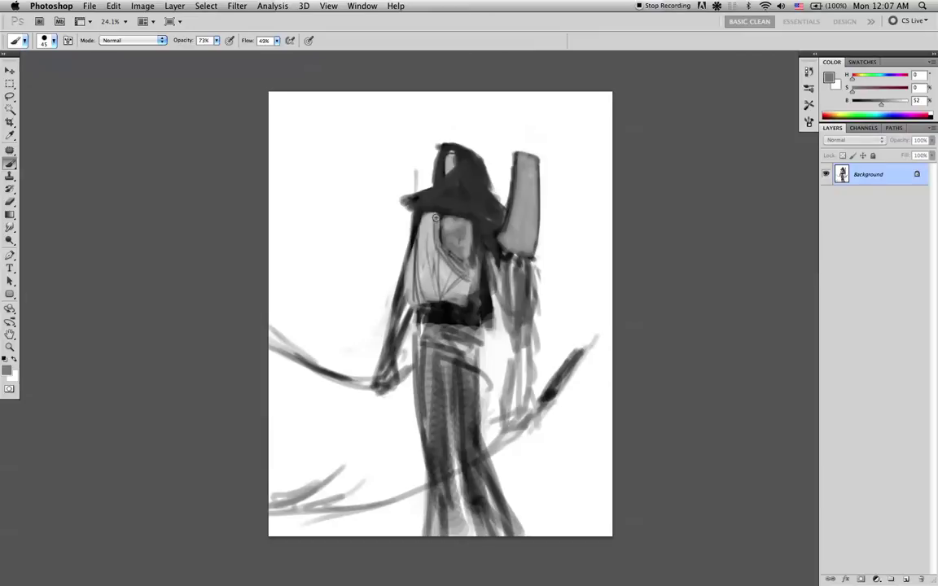
alt+click(459, 285)
alt+click(478, 300)
alt+click(476, 293)
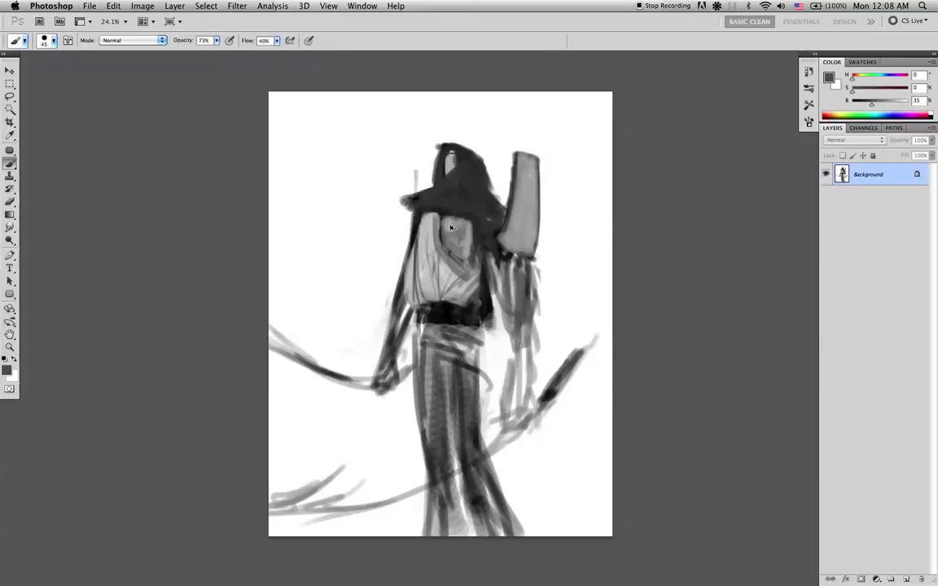
Flip the canvas horizontally and paint out the thin dark arm beside the torso with a 125 px white brush.
key(super+shift+h)
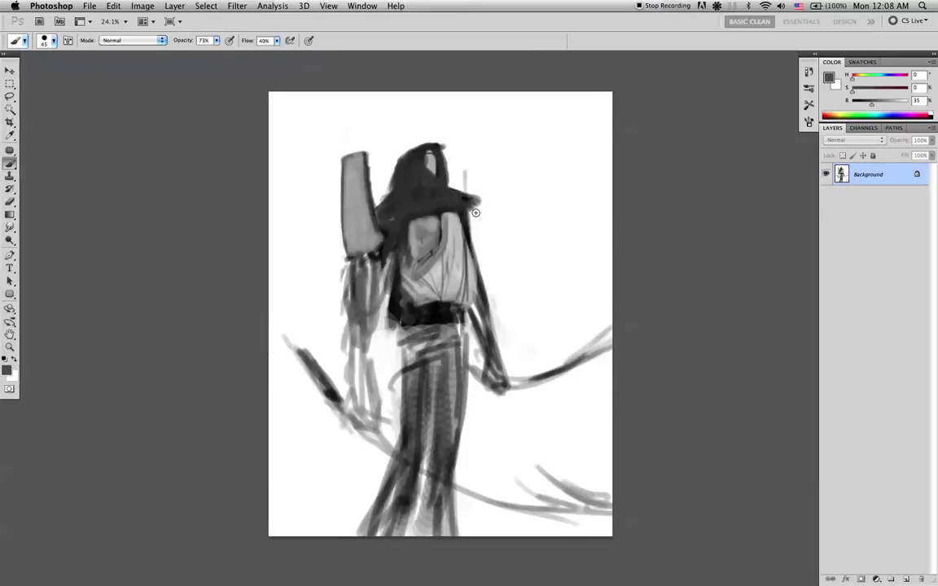
key(x)
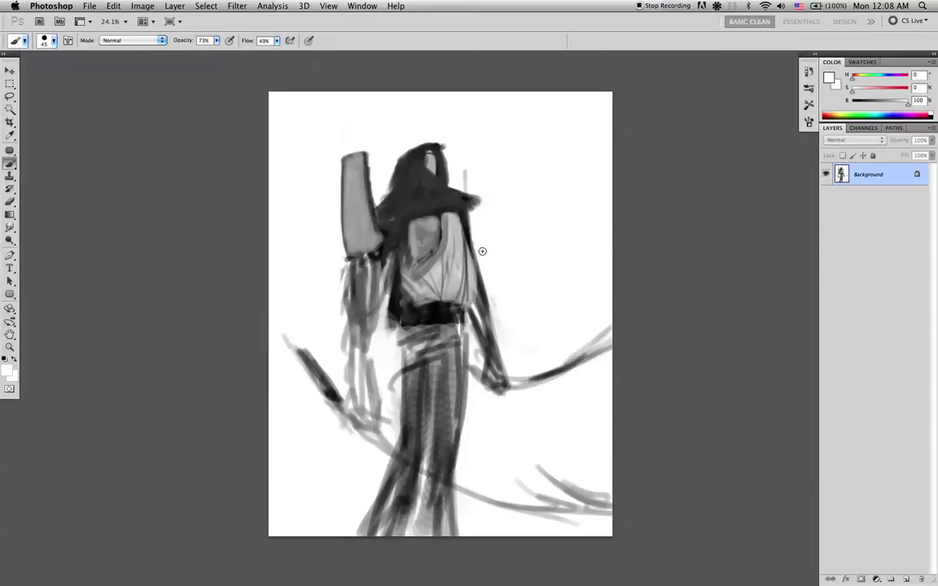
key(bracketright)
key(bracketright)
key(bracketright)
key(bracketright)
key(bracketright)
key(bracketright)
key(bracketright)
mouse_move(486, 291)
mouse_down()
mouse_move(474, 228)
mouse_move(486, 354)
mouse_move(480, 244)
mouse_move(495, 288)
mouse_move(491, 349)
mouse_move(487, 303)
mouse_move(477, 298)
mouse_move(483, 375)
mouse_up()
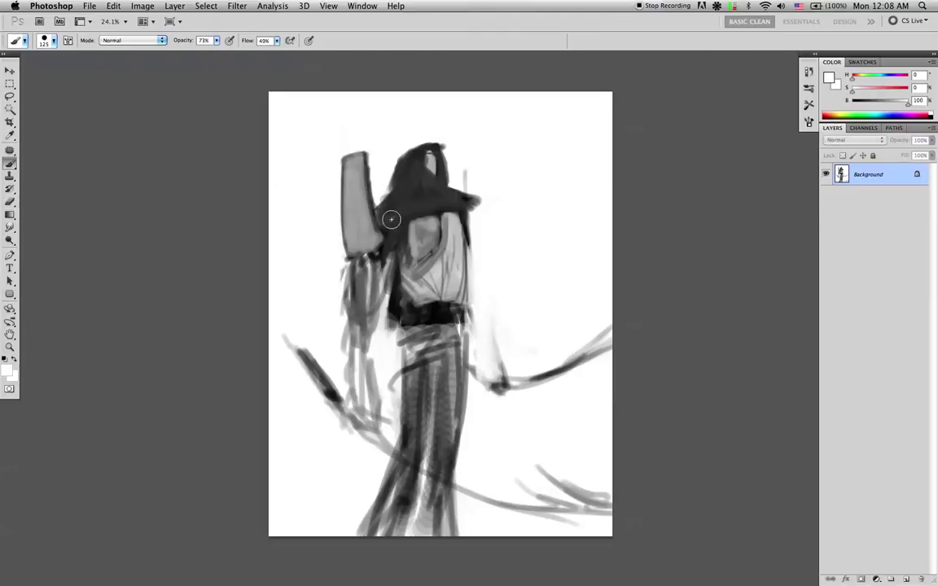
Define the hood and mantle edges with thin 15 px black lines, undoing the stray line across the shoulder slab.
click(418, 191)
key(bracketleft)
key(bracketleft)
key(bracketleft)
key(bracketleft)
key(bracketleft)
key(bracketleft)
key(d)
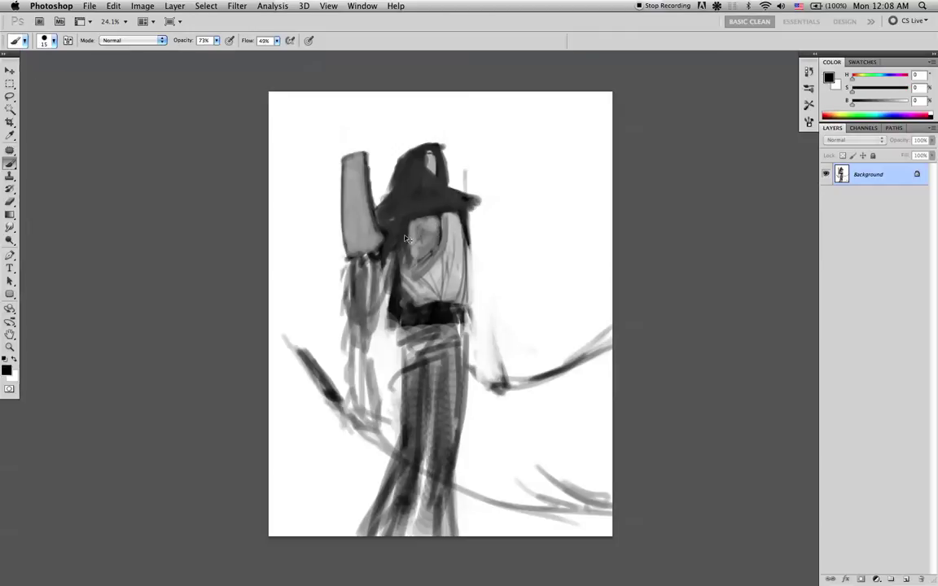
drag(389, 241, 446, 198)
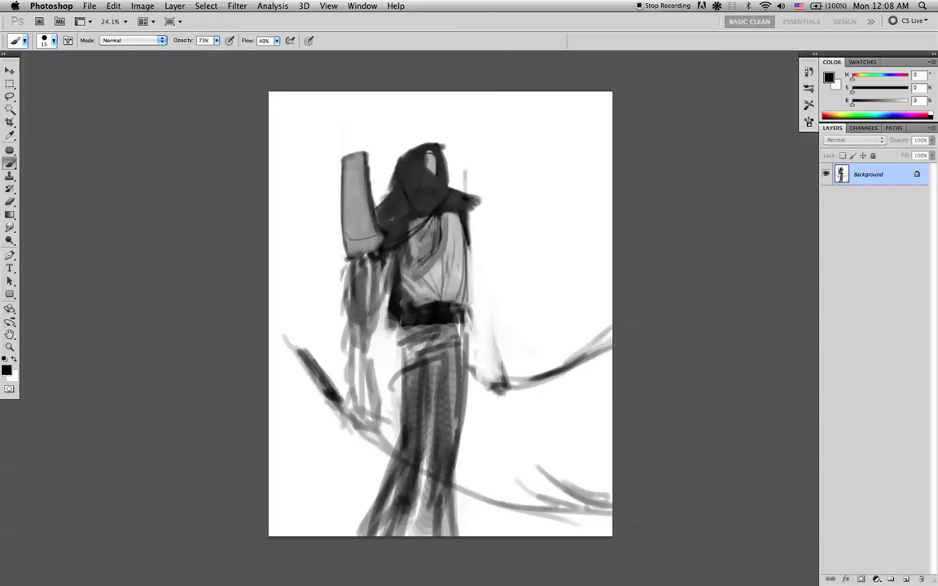
key(super+z)
Add dark facial details in the hood opening and spiky black tufts on top of the hood.
alt+click(433, 164)
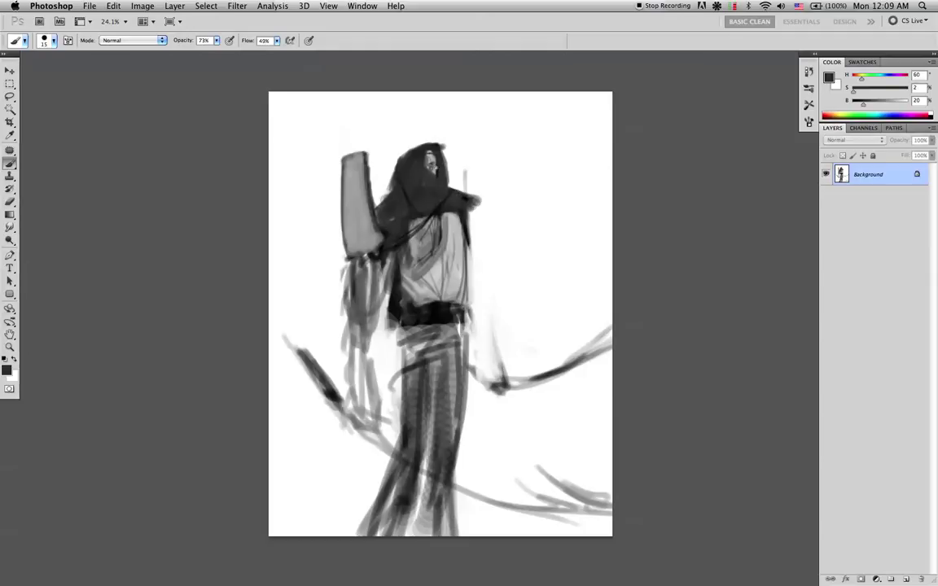
key(d)
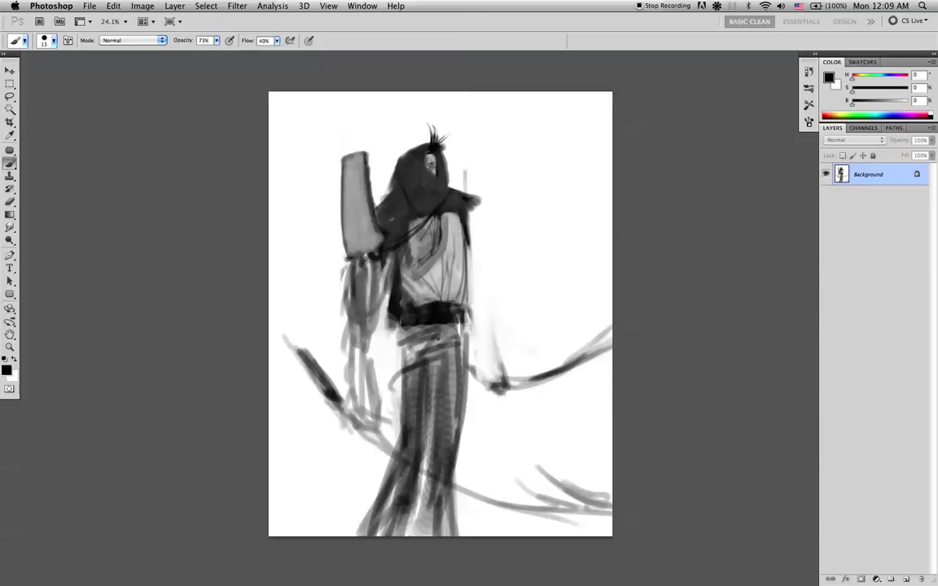
Paint a grey flap of cloth draping from the belt over the hip beside the gripping arm.
drag(398, 334, 378, 365)
alt+click(413, 346)
alt+click(372, 311)
key(bracketright)
key(bracketright)
key(bracketright)
key(bracketright)
drag(398, 327, 385, 389)
alt+click(425, 318)
alt+click(429, 328)
drag(429, 322, 379, 406)
drag(407, 325, 380, 394)
drag(395, 324, 380, 399)
drag(382, 341, 394, 394)
Carve a light gap between the arm and the waist, then touch up the belt edge and upper arm in grey.
alt+click(380, 323)
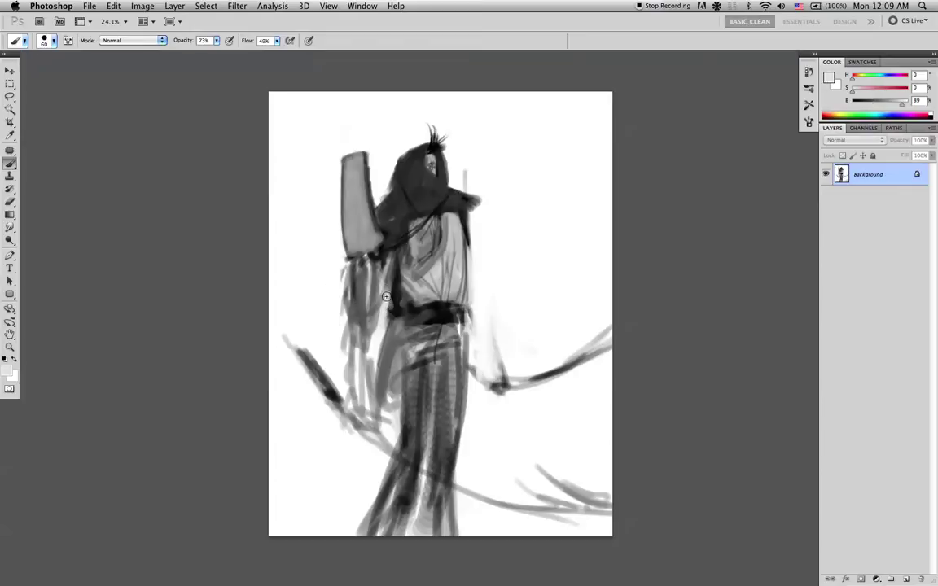
drag(389, 290, 395, 314)
alt+click(411, 318)
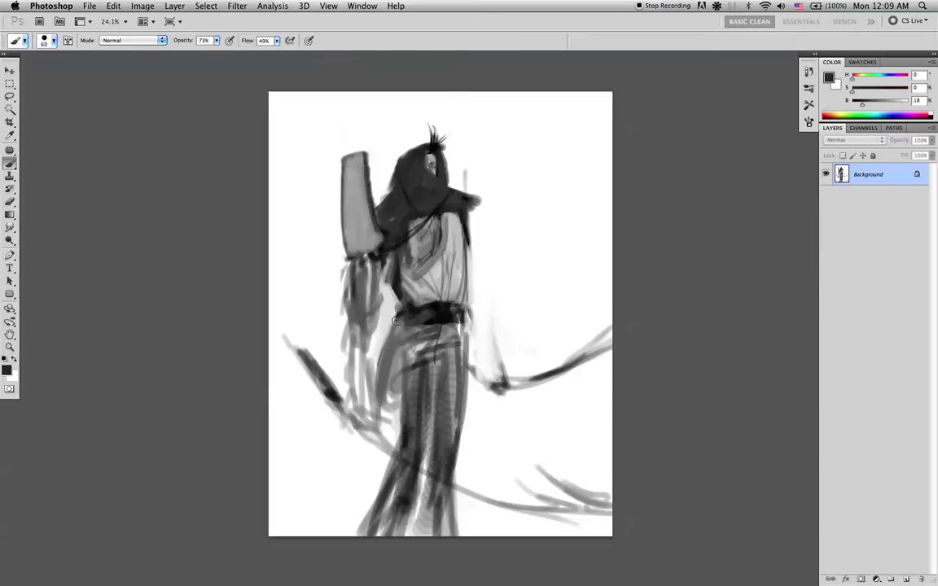
alt+click(440, 316)
alt+click(396, 283)
drag(356, 270, 353, 307)
Extend the hip cloth down to the gripping hand and trim the opposite leg's outer edge with a light tone.
alt+click(407, 342)
drag(393, 336, 368, 432)
drag(379, 369, 363, 442)
alt+click(487, 337)
key(bracketright)
key(bracketright)
mouse_move(469, 340)
mouse_down()
mouse_move(459, 476)
mouse_move(464, 446)
mouse_up()
drag(464, 341, 464, 442)
drag(463, 347, 456, 421)
Fill the outer leg from the belt to the shin with long dark grey strokes.
alt+click(447, 342)
drag(454, 327, 451, 374)
drag(457, 329, 449, 456)
drag(452, 389, 442, 482)
alt+click(445, 482)
alt+click(415, 487)
drag(445, 334, 433, 479)
drag(453, 336, 443, 466)
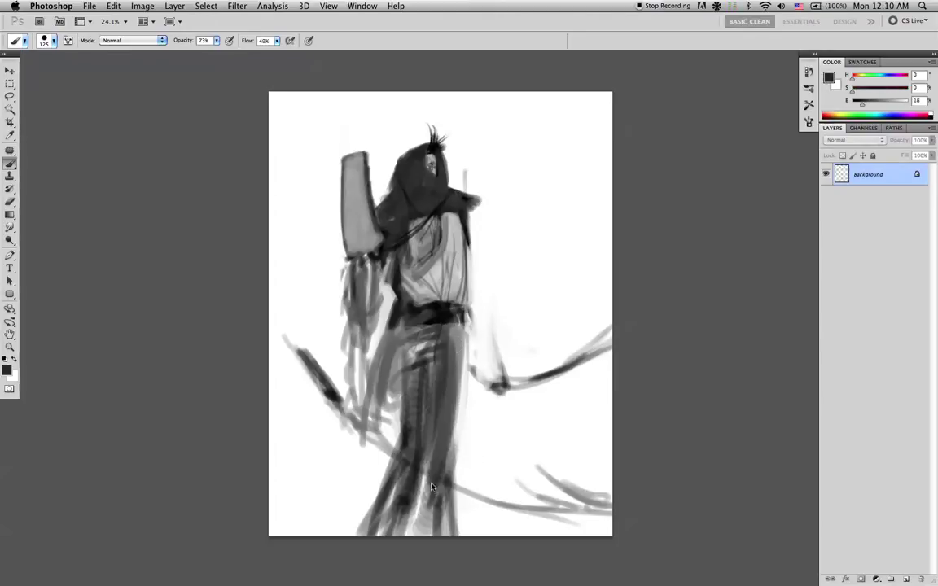
Turn the trousers into a long robe with broad dark grey strokes down the flaring side and along the hem.
drag(411, 300, 390, 452)
drag(403, 355, 368, 482)
mouse_move(362, 321)
mouse_down()
mouse_move(334, 481)
mouse_move(345, 521)
mouse_move(378, 366)
mouse_up()
drag(378, 366, 344, 504)
mouse_move(362, 436)
mouse_down()
mouse_move(341, 509)
mouse_move(383, 494)
mouse_move(439, 522)
mouse_up()
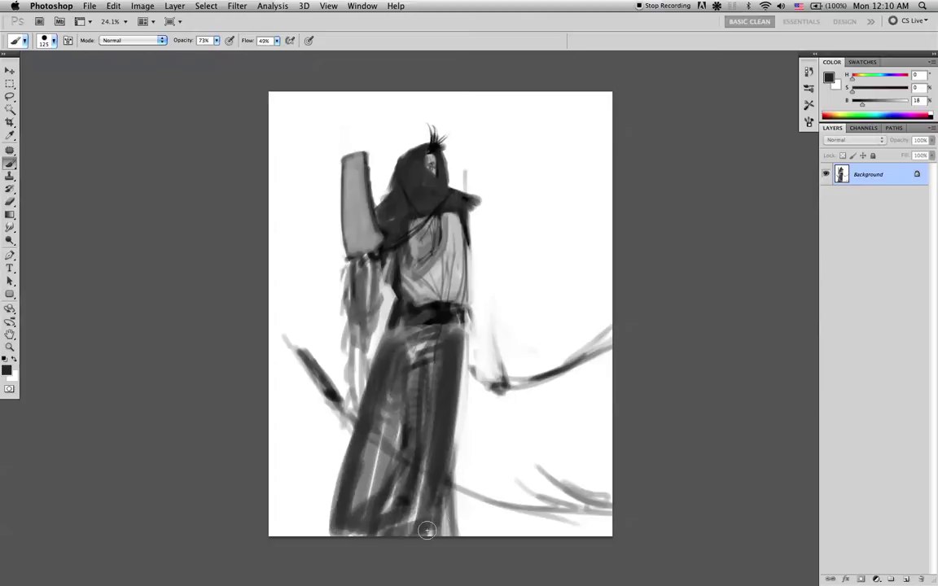
Lighten the area beside the gripping hand with grey, then paint a black bracer and dark lower forearm.
alt+click(431, 354)
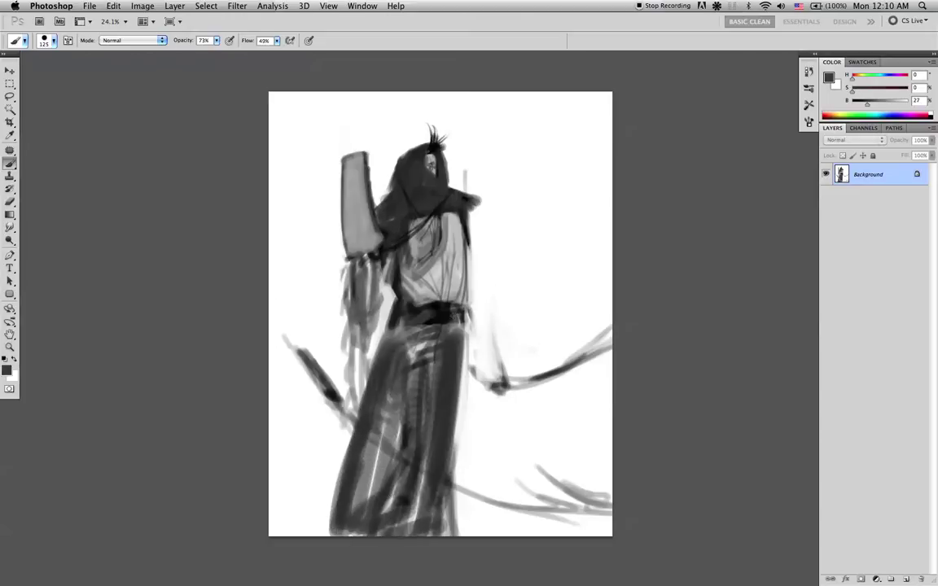
alt+click(364, 369)
alt+click(364, 369)
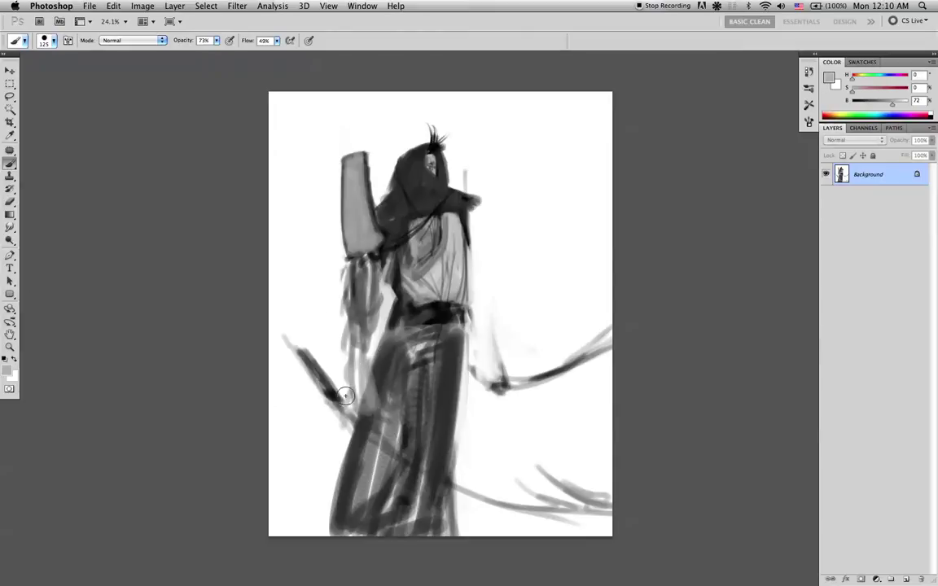
key(bracketleft)
key(bracketleft)
key(bracketleft)
key(d)
mouse_move(355, 327)
mouse_down()
mouse_move(361, 409)
mouse_move(352, 340)
mouse_move(361, 404)
mouse_move(363, 336)
mouse_move(358, 355)
mouse_move(364, 348)
mouse_move(350, 350)
mouse_move(349, 337)
mouse_move(360, 327)
mouse_move(349, 327)
mouse_move(371, 329)
mouse_move(362, 364)
mouse_up()
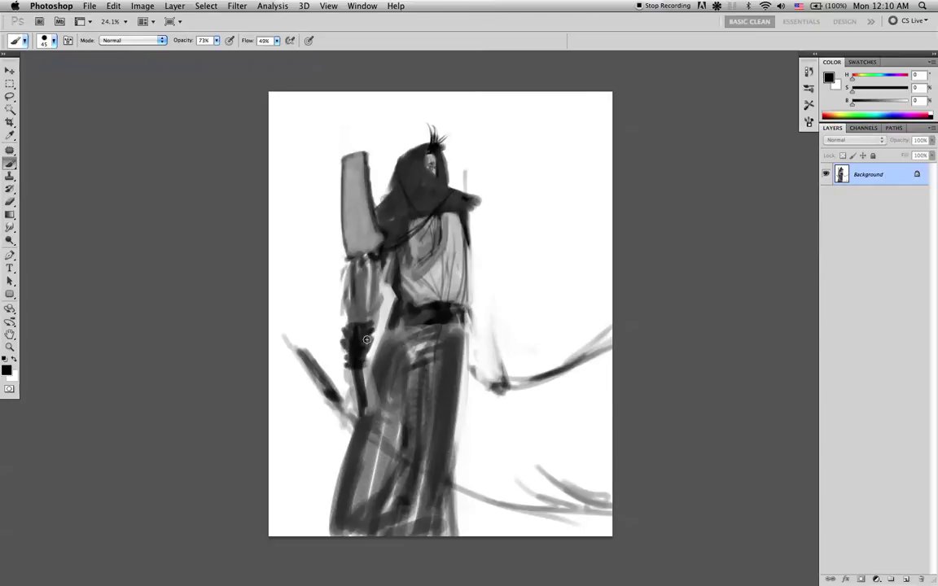
Dab black marks above the second hand and draw the robe's opposite flaring edge in dark grey to the canvas's lower edge.
mouse_move(490, 347)
mouse_down()
mouse_move(483, 373)
mouse_move(477, 367)
mouse_up()
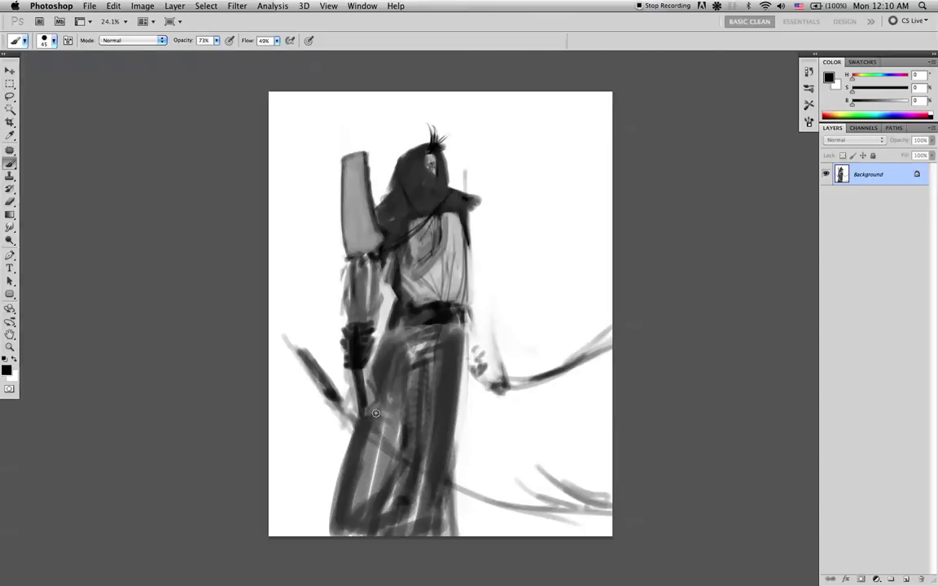
alt+click(444, 418)
drag(455, 430, 470, 534)
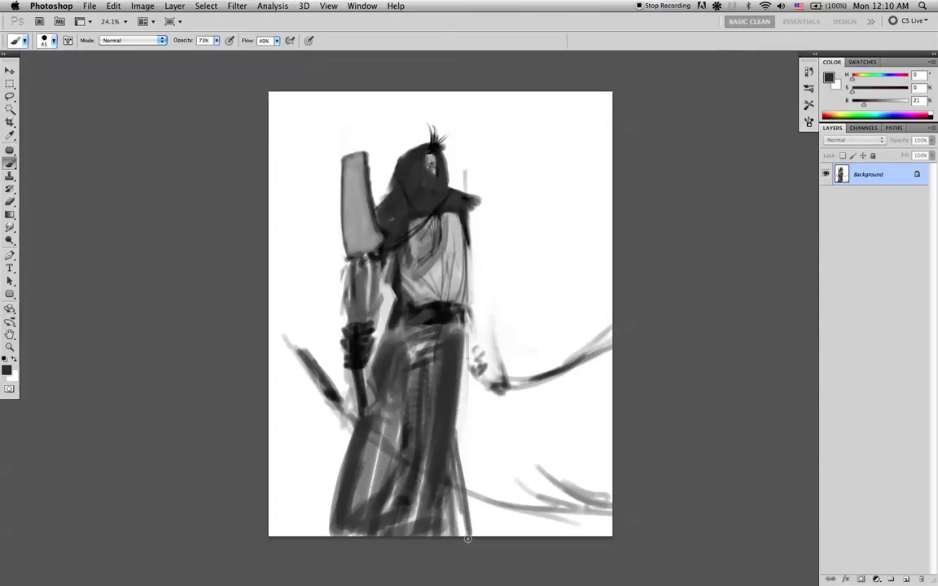
Extend the robe's flaring edge outward to the canvas's lower edge with a slightly larger dark grey brush.
alt+click(451, 466)
key(])
mouse_move(456, 435)
mouse_down()
mouse_move(490, 540)
mouse_move(486, 534)
mouse_up()
Widen the robe's other flaring side and fill its lighter folds with broad dark grey strokes down to the hem.
alt+click(386, 448)
alt+click(358, 454)
drag(352, 452, 322, 542)
drag(339, 503, 324, 537)
mouse_move(359, 455)
mouse_down()
mouse_move(338, 554)
mouse_move(358, 502)
mouse_move(347, 471)
mouse_move(398, 551)
mouse_up()
alt+click(368, 384)
key(bracketright)
key(bracketright)
key(bracketright)
key(bracketright)
key(bracketright)
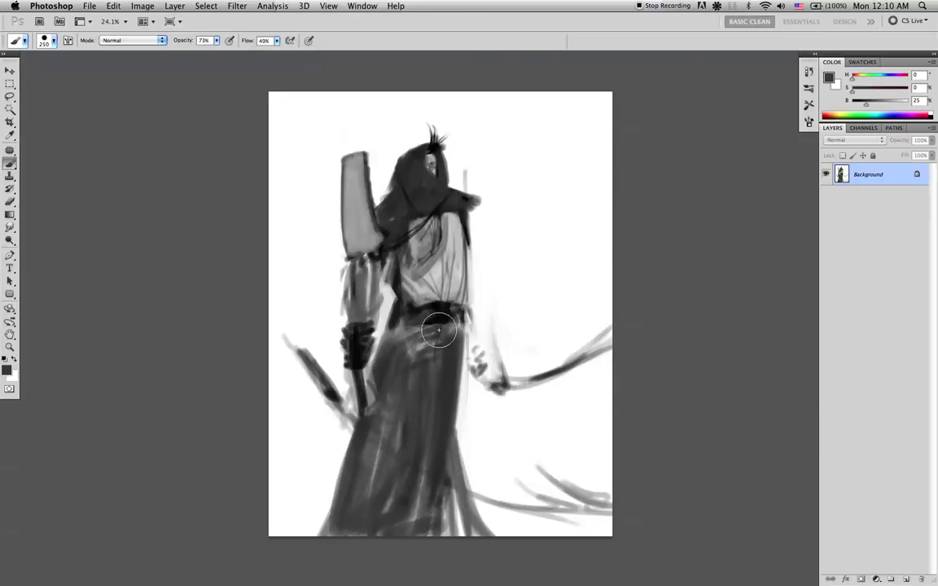
Draw thin black contour lines across the upper and lower parts of the grey shoulder slab.
key(d)
key([)
key([)
key([)
key([)
key([)
key([)
key([)
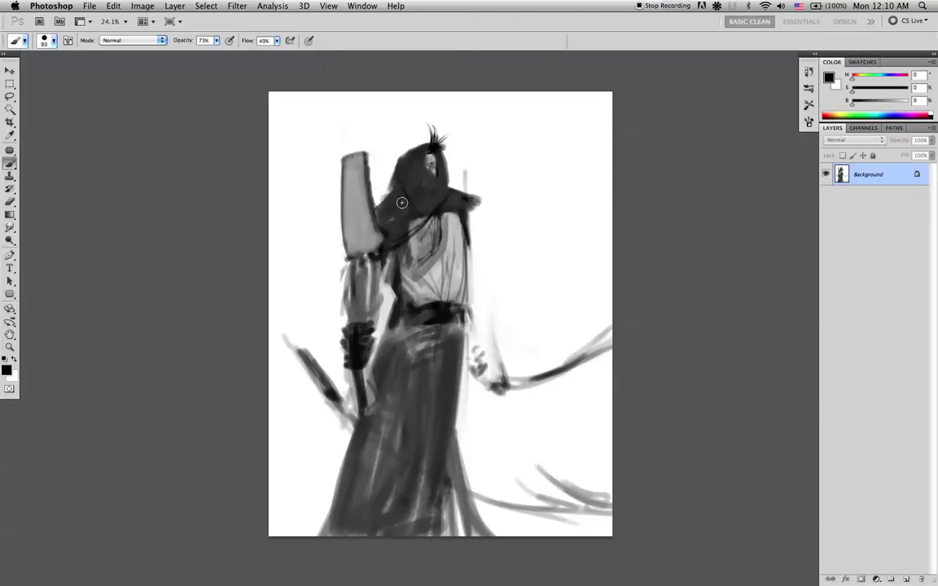
key(bracketleft)
drag(341, 175, 366, 225)
alt+click(368, 277)
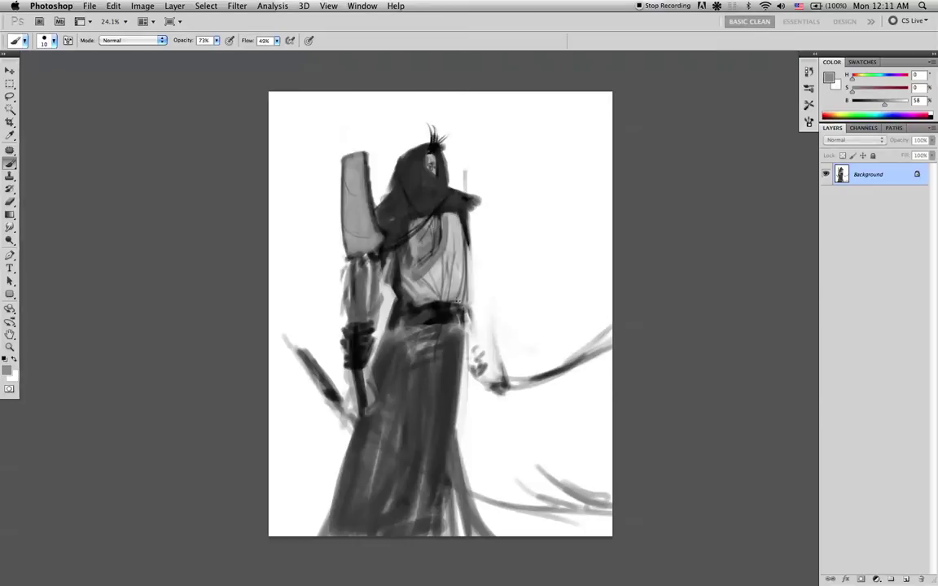
Thicken the robe's flaring edge below the second hand and darken the neighbouring folds with the robe's dark grey.
alt+click(443, 387)
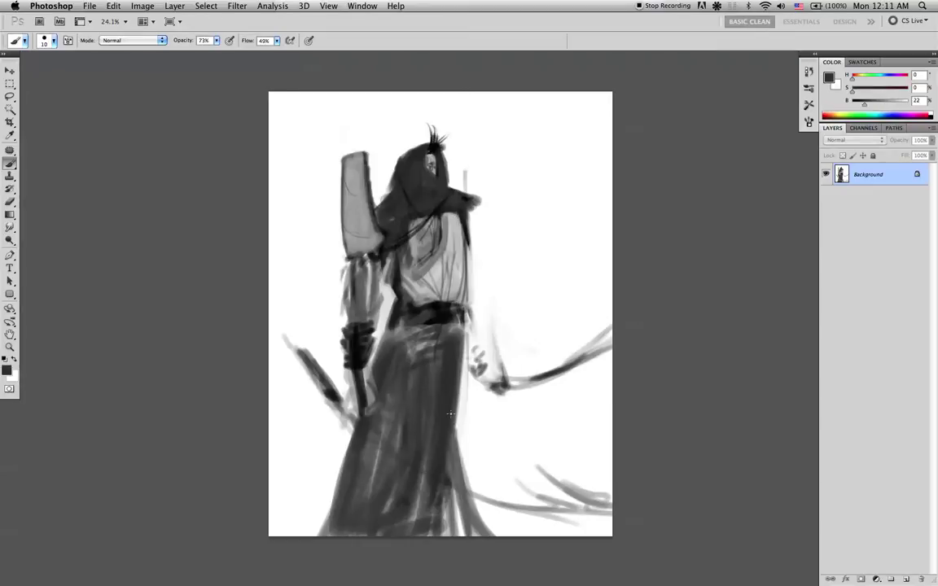
key(bracketright)
key(bracketright)
key(bracketright)
key(bracketright)
key(bracketright)
key(bracketright)
key(bracketright)
drag(457, 448, 488, 533)
drag(469, 493, 495, 534)
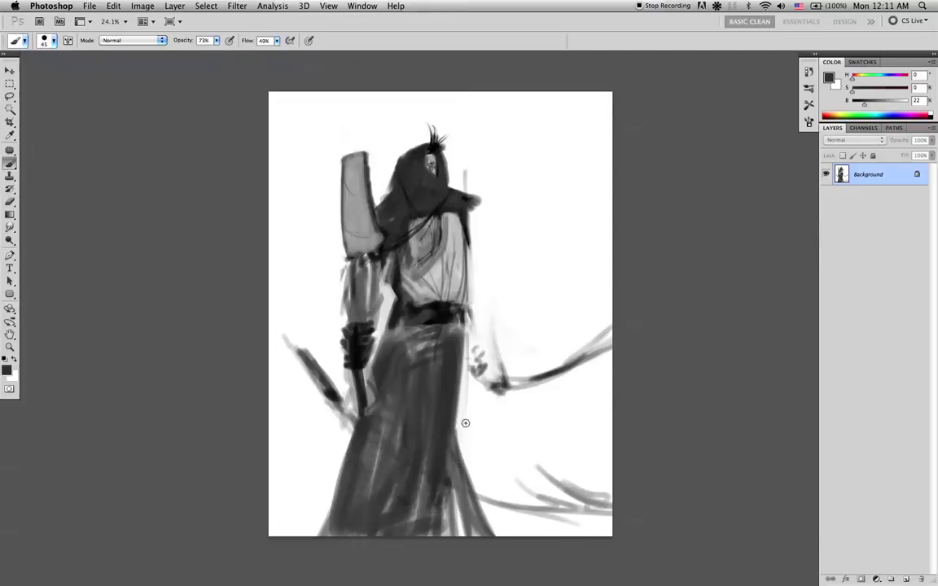
click(450, 388)
mouse_move(442, 493)
mouse_down()
mouse_move(459, 546)
mouse_move(447, 488)
mouse_up()
Darken the robe's hip edge beside the bracer with sampled dark grey and a 100 px brush.
key(bracketright)
key(bracketright)
key(bracketright)
key(bracketright)
key(bracketright)
key(bracketright)
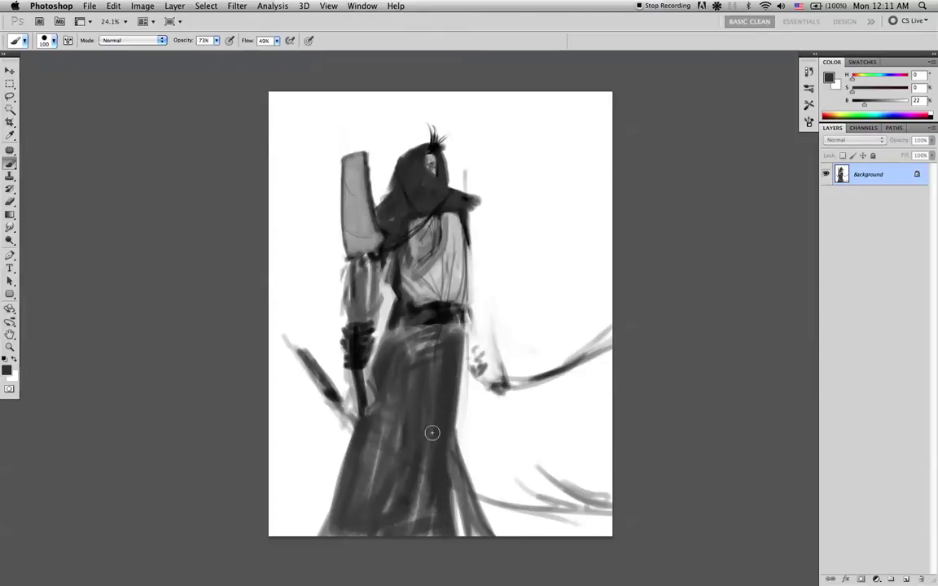
alt+click(389, 334)
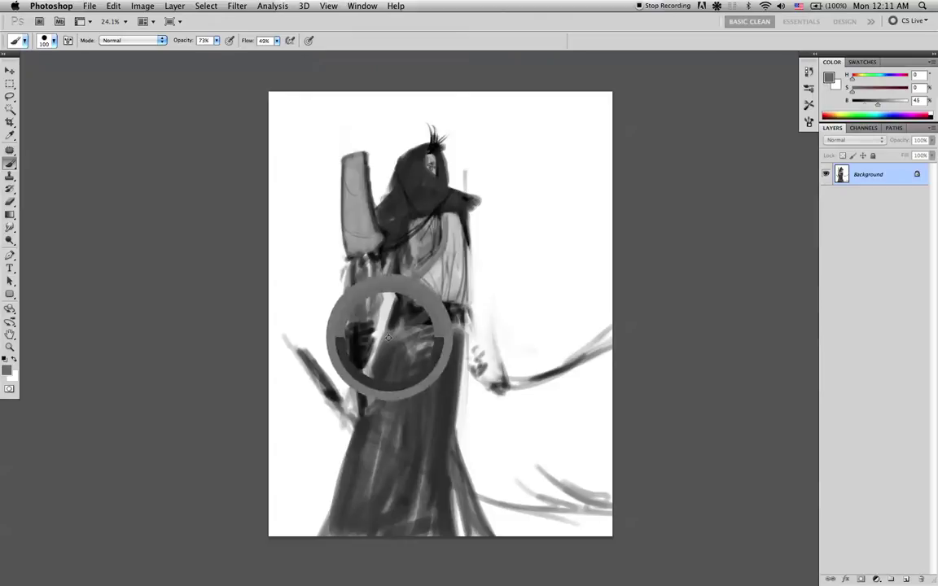
alt+click(353, 316)
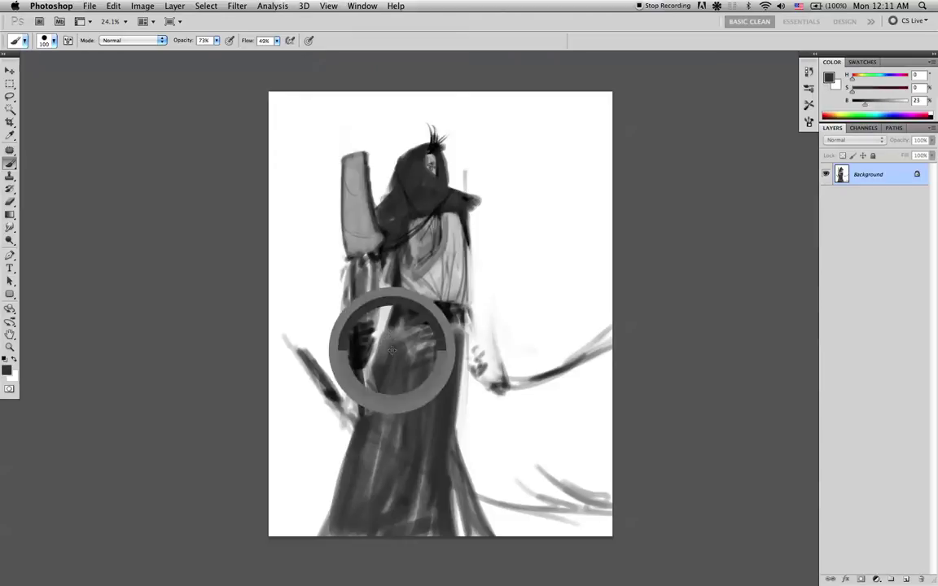
drag(389, 327, 378, 362)
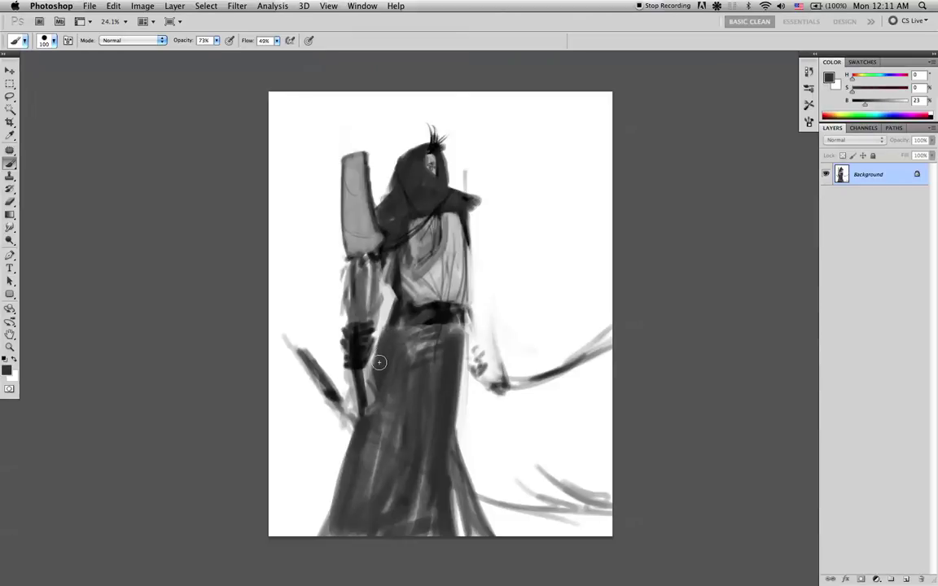
Sweep the robe's hem out to the canvas's left edge as a trailing train of dark grey strokes.
mouse_move(356, 432)
mouse_down()
mouse_move(318, 516)
mouse_move(349, 441)
mouse_move(322, 500)
mouse_move(335, 498)
mouse_move(313, 542)
mouse_move(355, 475)
mouse_move(309, 536)
mouse_move(345, 460)
mouse_move(302, 523)
mouse_move(350, 448)
mouse_move(284, 508)
mouse_move(353, 430)
mouse_move(262, 527)
mouse_move(327, 464)
mouse_move(284, 494)
mouse_up()
mouse_move(353, 433)
mouse_down()
mouse_move(289, 509)
mouse_move(259, 486)
mouse_move(256, 470)
mouse_move(256, 509)
mouse_move(294, 529)
mouse_move(268, 526)
mouse_move(322, 531)
mouse_up()
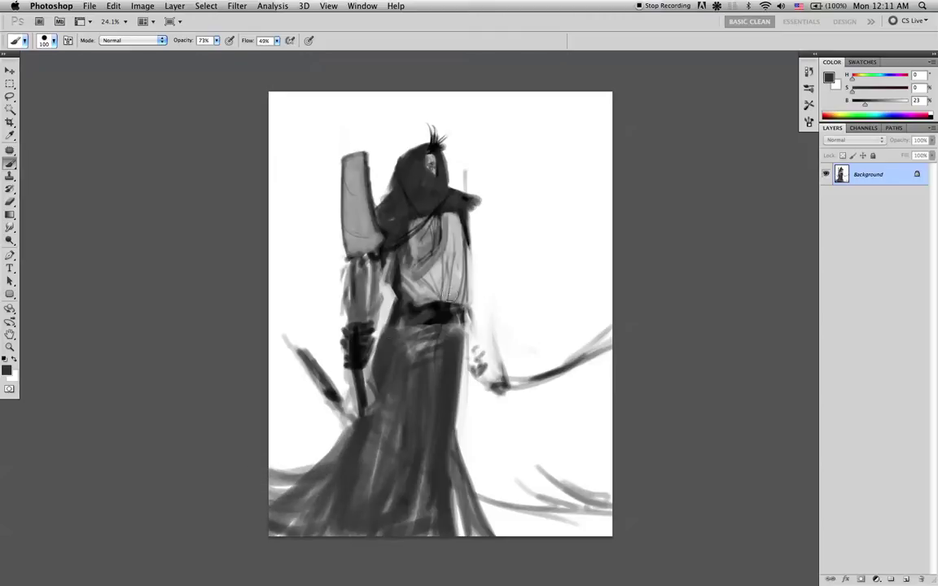
key(d)
key(x)
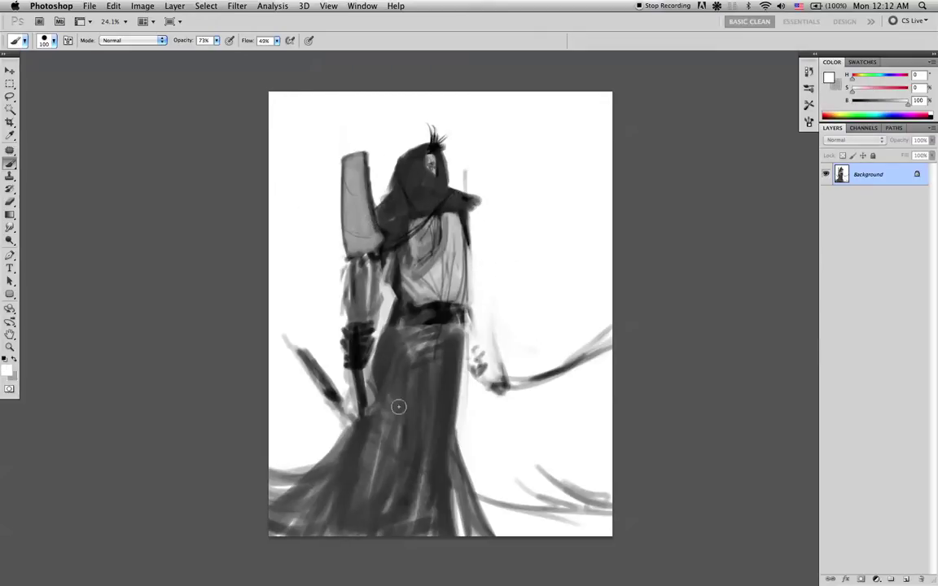
drag(375, 432, 560, 500)
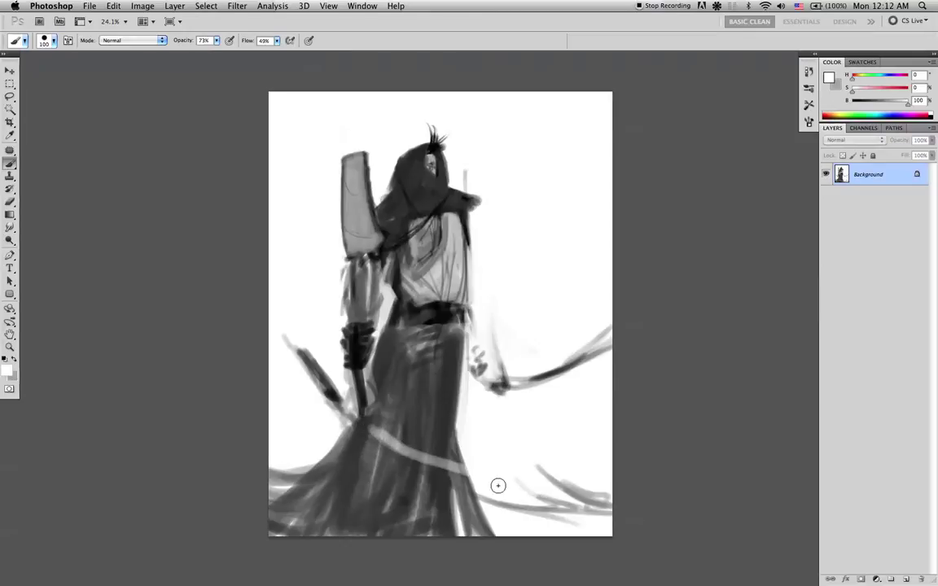
key(super+z)
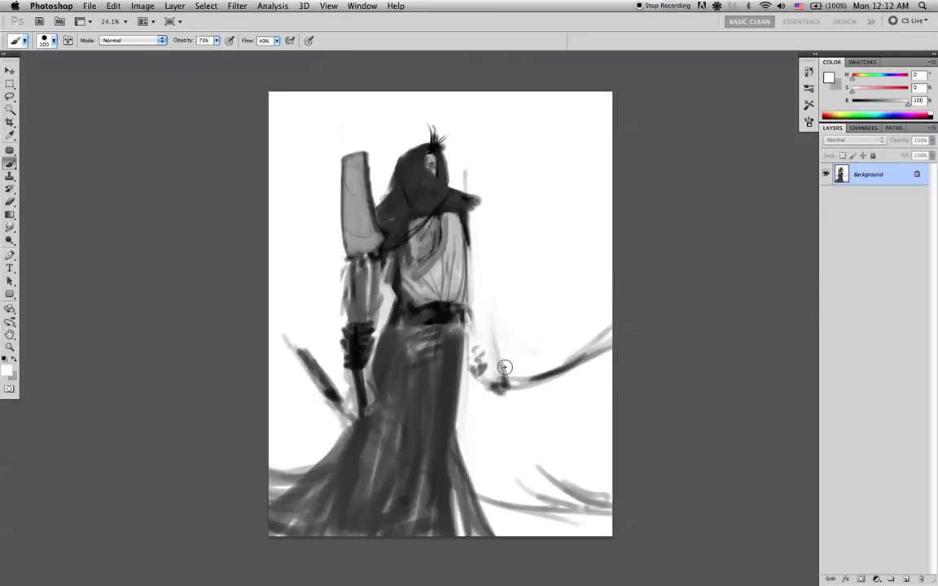
Draw the near sword's curved back edge across the robe in very light grey with a 40 px brush.
alt+drag(493, 331, 491, 339)
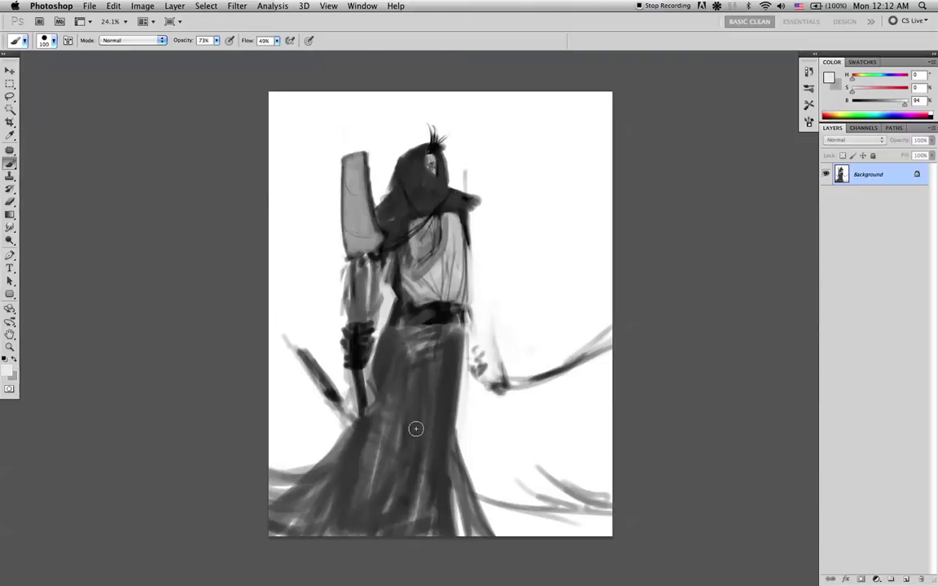
key(bracketleft)
key(bracketleft)
key(bracketleft)
key(bracketleft)
drag(386, 413, 471, 474)
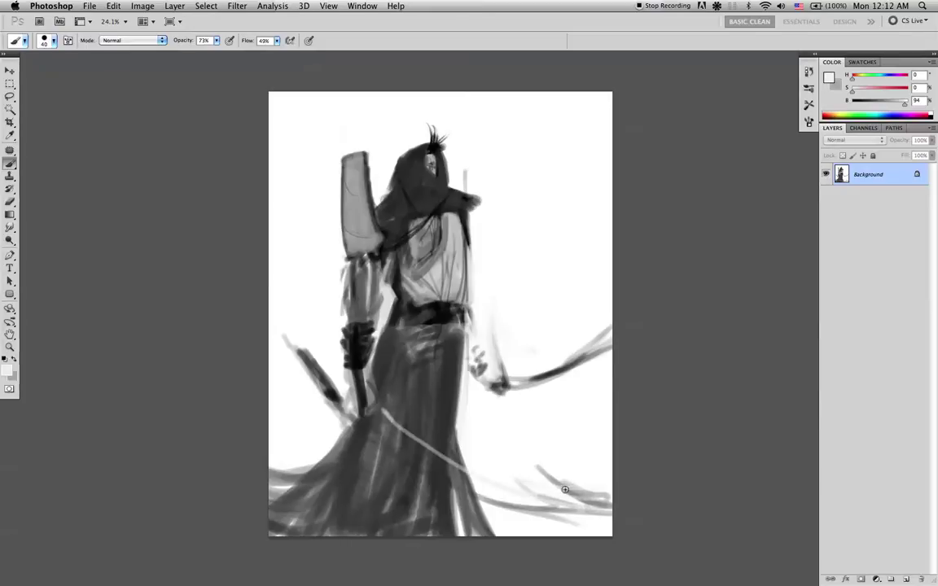
Broaden the near sword into a wide light grey curved blade running from the gripping hand toward the canvas edge.
key(bracketright)
key(bracketright)
mouse_move(381, 412)
mouse_down()
mouse_move(427, 451)
mouse_move(408, 440)
mouse_move(416, 448)
mouse_move(486, 479)
mouse_move(386, 424)
mouse_up()
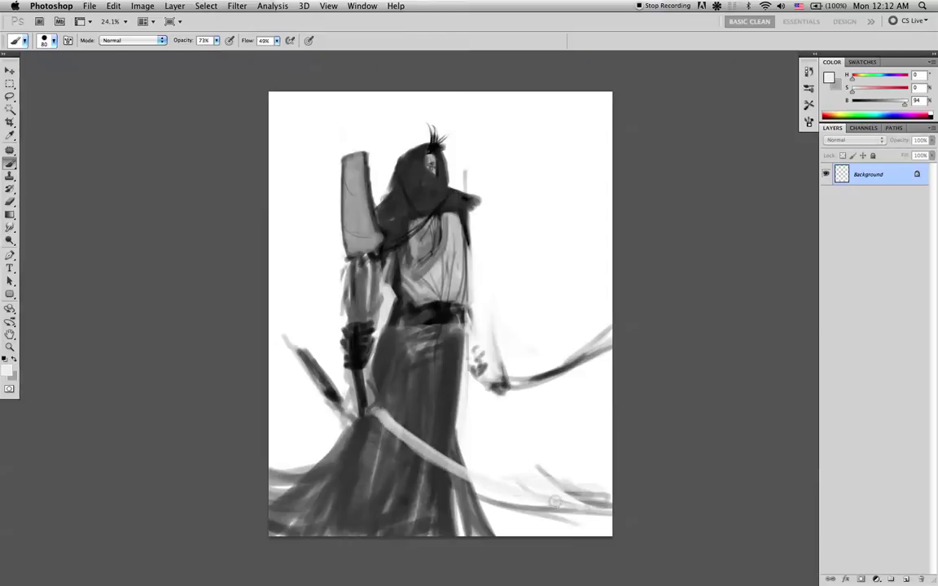
mouse_move(581, 497)
mouse_down()
mouse_move(599, 494)
mouse_move(599, 504)
mouse_move(582, 508)
mouse_up()
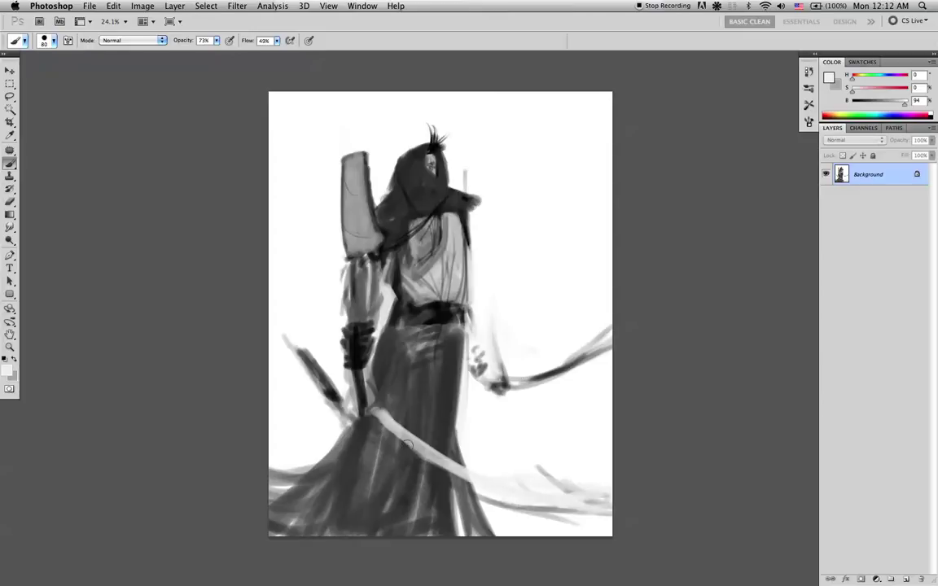
drag(381, 427, 434, 463)
mouse_move(376, 429)
mouse_down()
mouse_move(438, 440)
mouse_move(415, 433)
mouse_move(513, 498)
mouse_move(426, 463)
mouse_up()
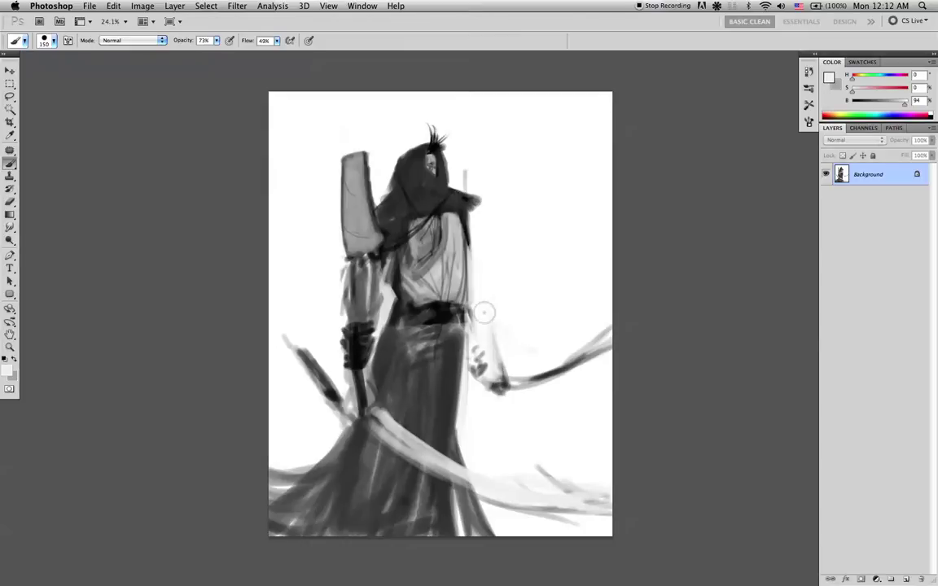
Dab black marks at the base of the near blade to form its guard.
key(d)
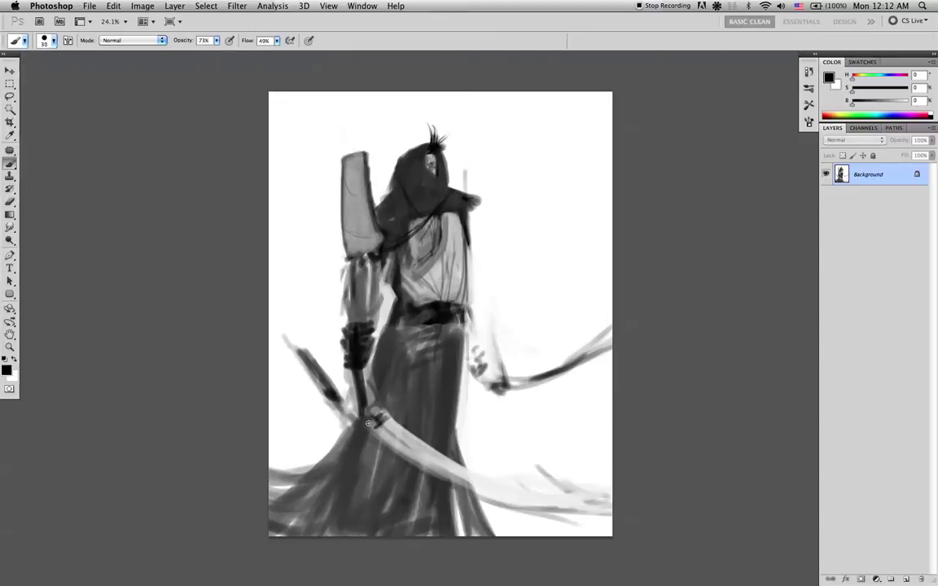
mouse_move(381, 425)
mouse_down()
mouse_move(396, 420)
mouse_move(384, 411)
mouse_up()
Fade out the second sword's old upward-curving blade with a large white brush.
key(x)
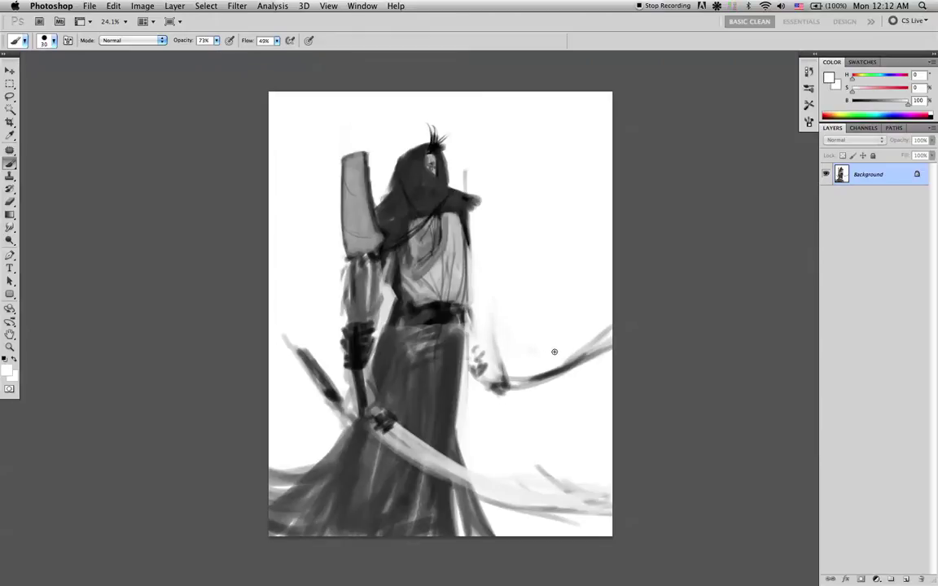
key(bracketright)
key(bracketright)
key(bracketright)
key(bracketright)
key(bracketright)
key(bracketright)
key(bracketright)
key(bracketright)
key(bracketright)
mouse_move(536, 376)
mouse_down()
mouse_move(608, 331)
mouse_move(537, 380)
mouse_up()
Repaint the second sword's blade in light grey, extending it nearly level from the hand to the canvas edge.
alt+click(559, 371)
key(bracketleft)
key(bracketleft)
key(bracketleft)
key(bracketleft)
key(bracketleft)
key(bracketleft)
key(bracketleft)
key(bracketleft)
key(bracketleft)
key(bracketleft)
key(bracketleft)
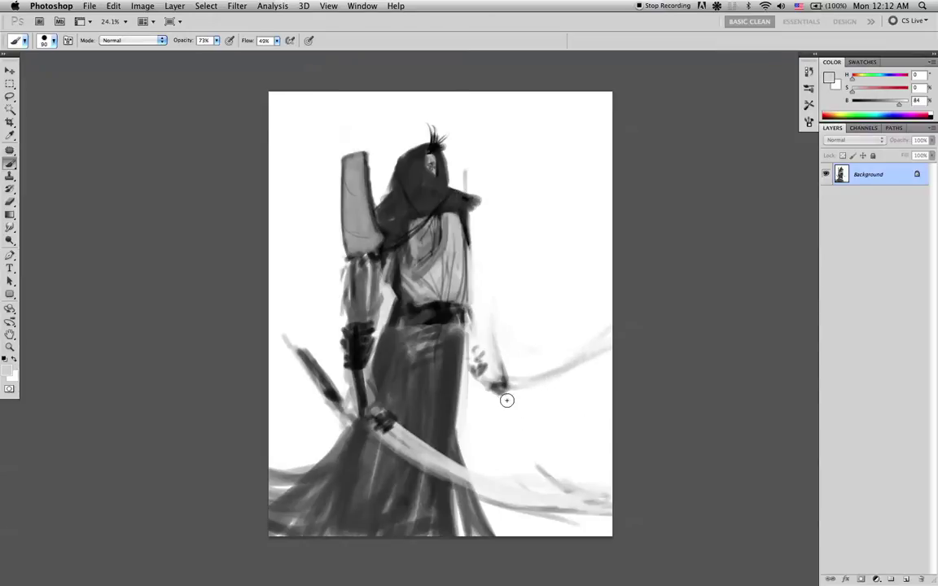
mouse_move(509, 383)
mouse_down()
mouse_move(641, 411)
mouse_move(539, 393)
mouse_move(610, 404)
mouse_up()
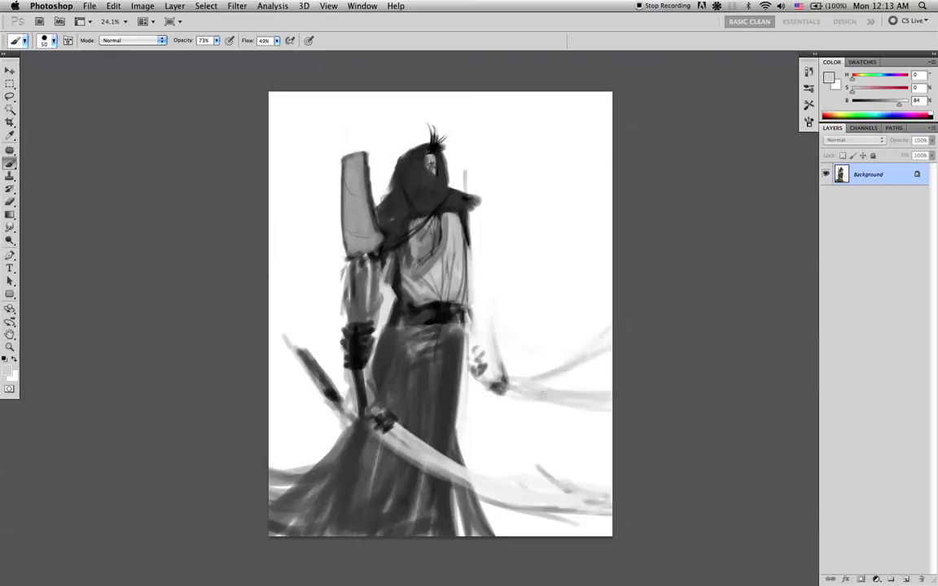
Paint over the leftover upward-curving blade lines above the second sword with a 400 px white brush.
alt+click(534, 347)
key(bracketright)
key(bracketright)
key(bracketright)
key(bracketright)
key(bracketright)
key(bracketright)
key(bracketright)
key(bracketright)
key(bracketright)
key(bracketright)
key(bracketright)
key(bracketright)
mouse_move(529, 359)
mouse_down()
mouse_move(630, 340)
mouse_move(562, 335)
mouse_up()
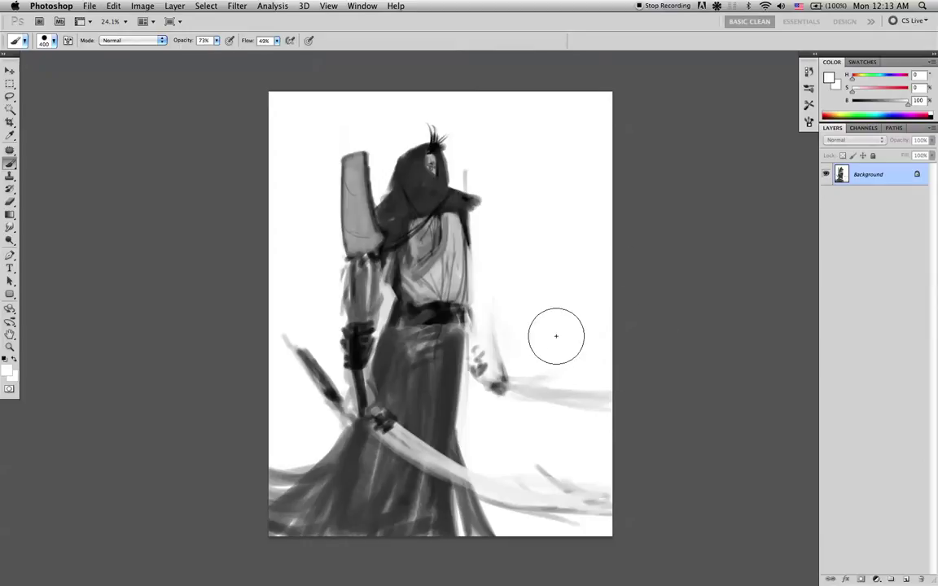
key(d)
key(bracketleft)
key(bracketleft)
key(bracketleft)
key(bracketleft)
key(bracketleft)
key(bracketleft)
key(bracketleft)
key(bracketleft)
key(bracketleft)
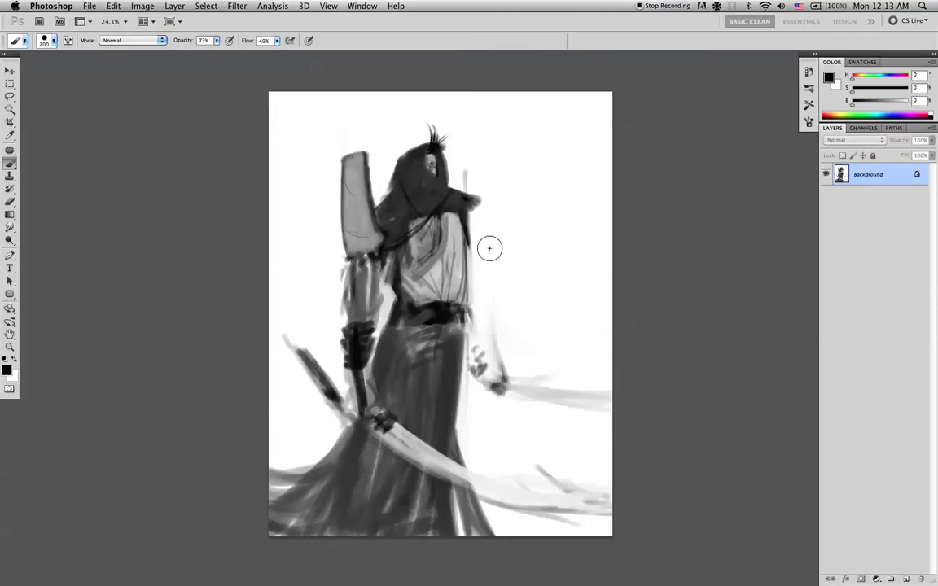
key(bracketleft)
drag(470, 218, 486, 316)
key(super+z)
key(super+z)
drag(448, 92, 467, 195)
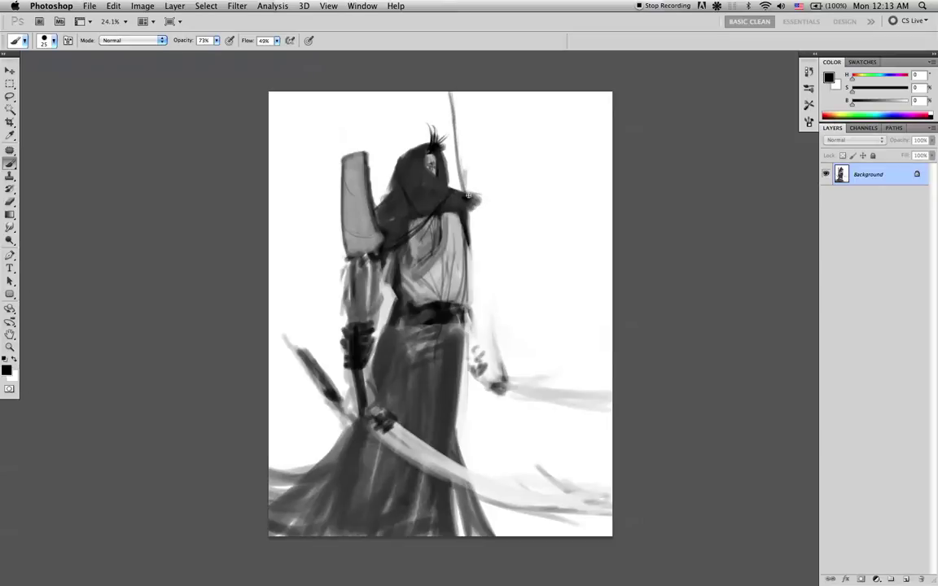
key(super+z)
drag(452, 88, 466, 195)
key(super+z)
key([)
key(super+z)
key(super+z)
Paint a thin light grey shaft rising above the far shoulder and faint tapering strokes around and below the second hand.
alt+click(540, 383)
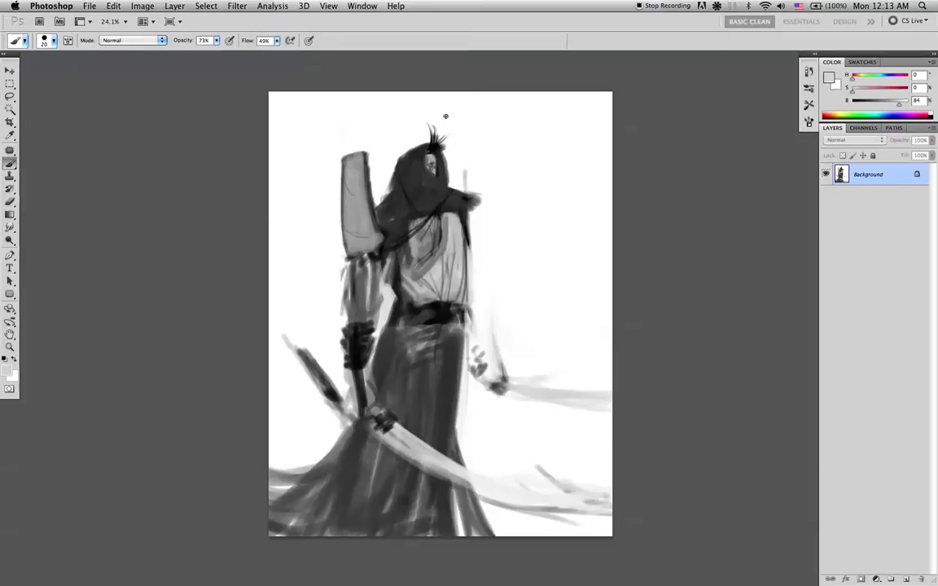
drag(459, 107, 462, 193)
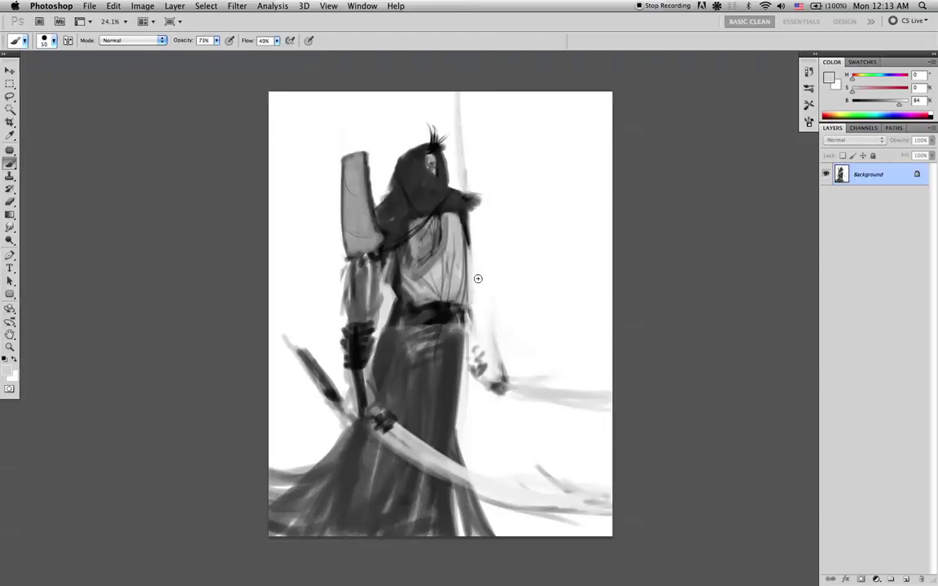
drag(493, 414, 499, 458)
drag(497, 421, 505, 459)
drag(491, 396, 506, 461)
drag(492, 370, 480, 348)
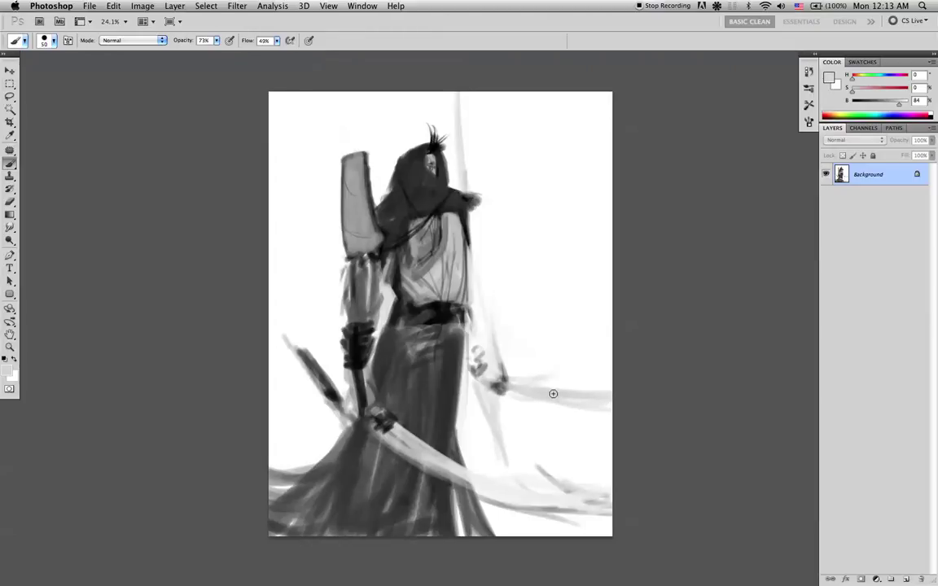
key(d)
mouse_move(471, 267)
mouse_down()
mouse_move(487, 319)
mouse_move(477, 310)
mouse_move(475, 332)
mouse_move(472, 322)
mouse_up()
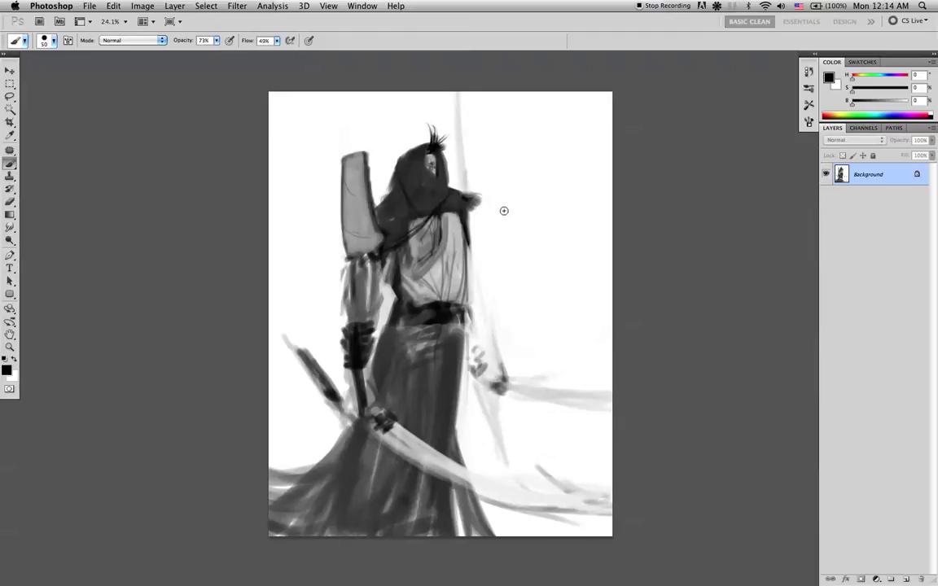
key(super+z)
click(808, 106)
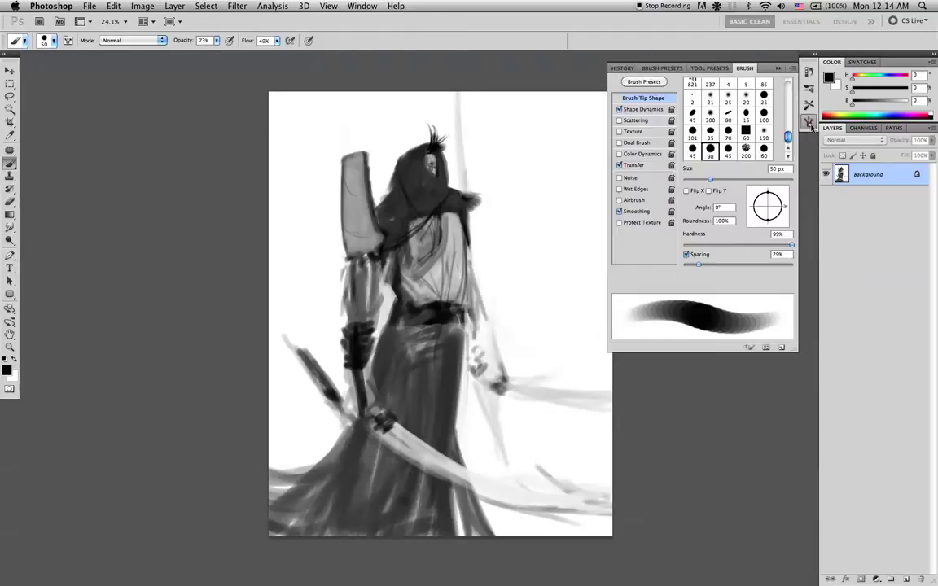
click(808, 72)
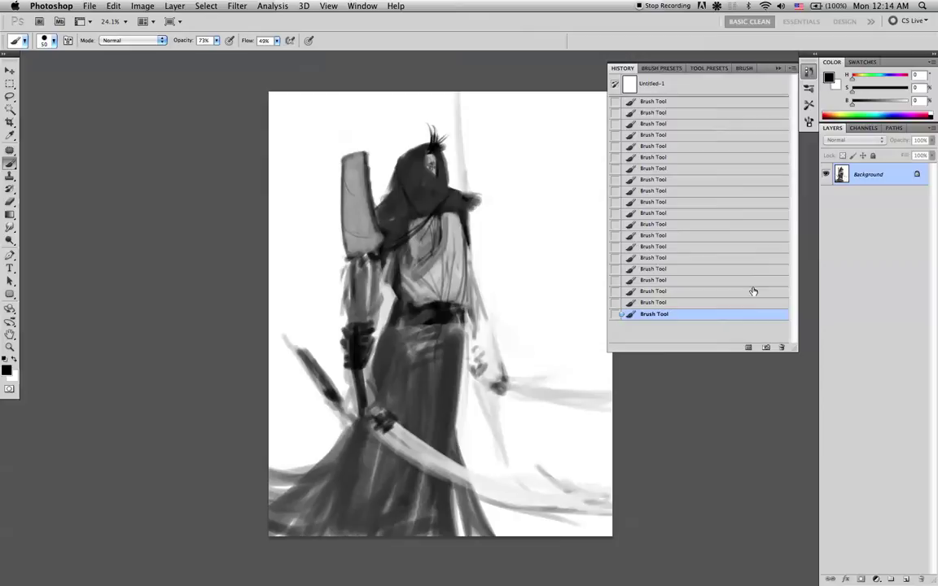
mouse_move(751, 304)
mouse_down()
mouse_move(752, 224)
mouse_move(750, 236)
mouse_up()
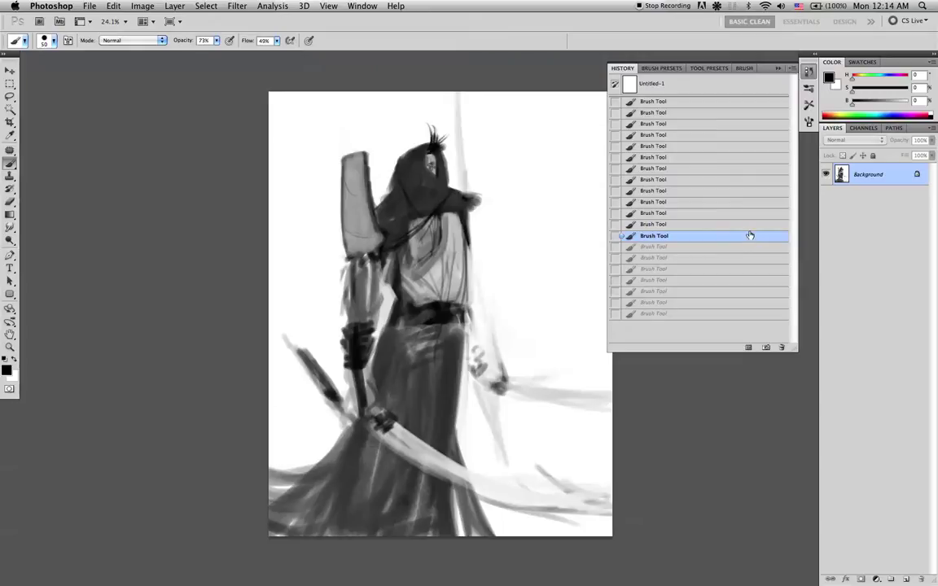
click(777, 70)
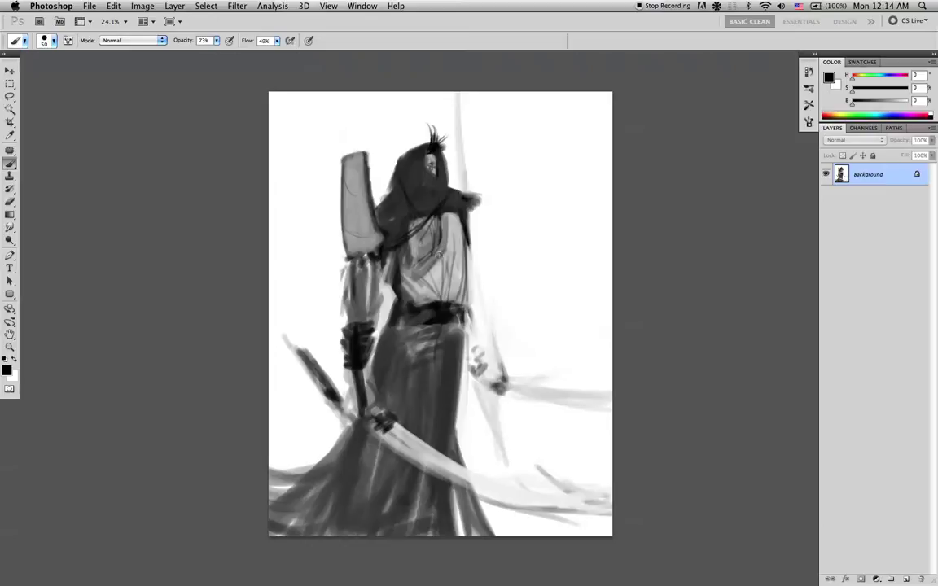
Darken the belt's upper edge and touch up the torso folds above it with sampled grey and near-black.
alt+click(443, 232)
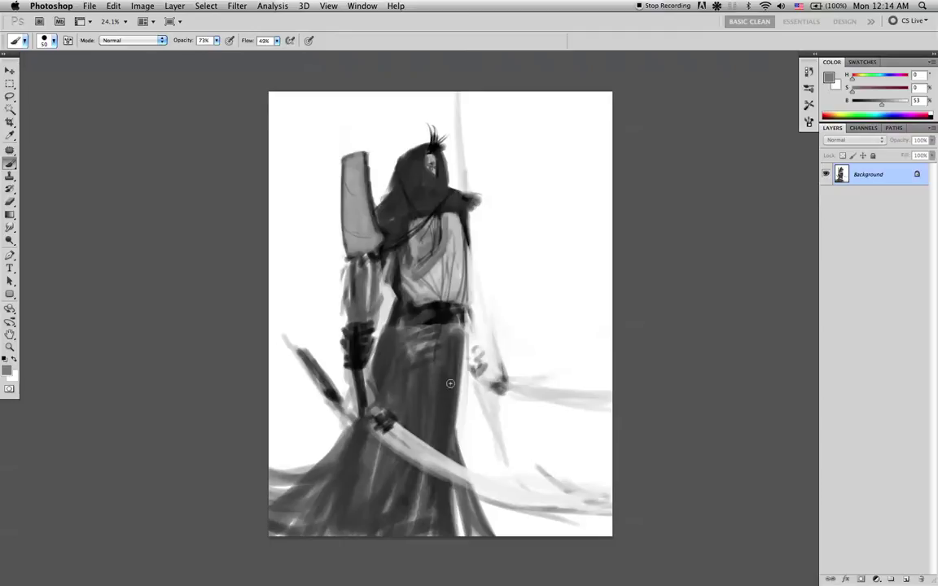
alt+click(447, 308)
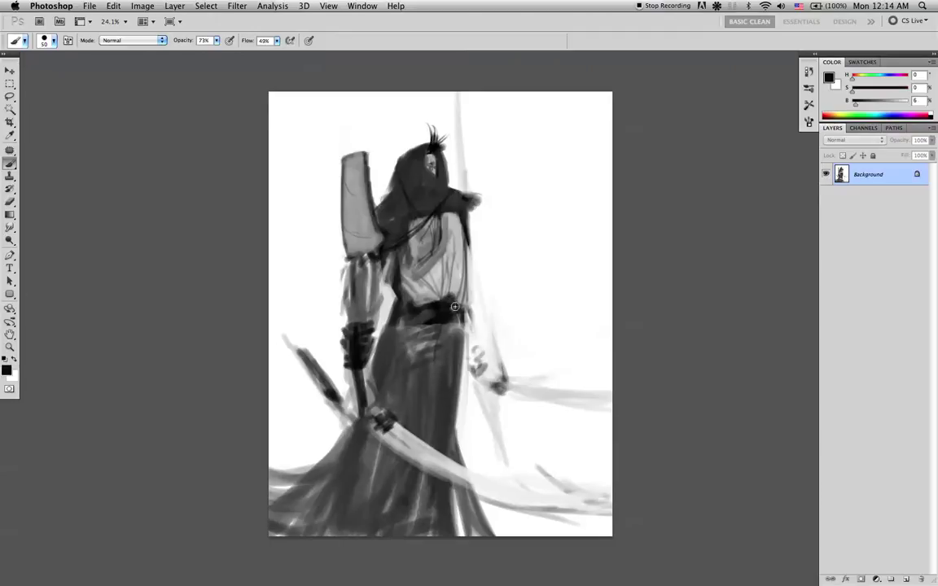
drag(443, 299, 450, 216)
alt+click(436, 284)
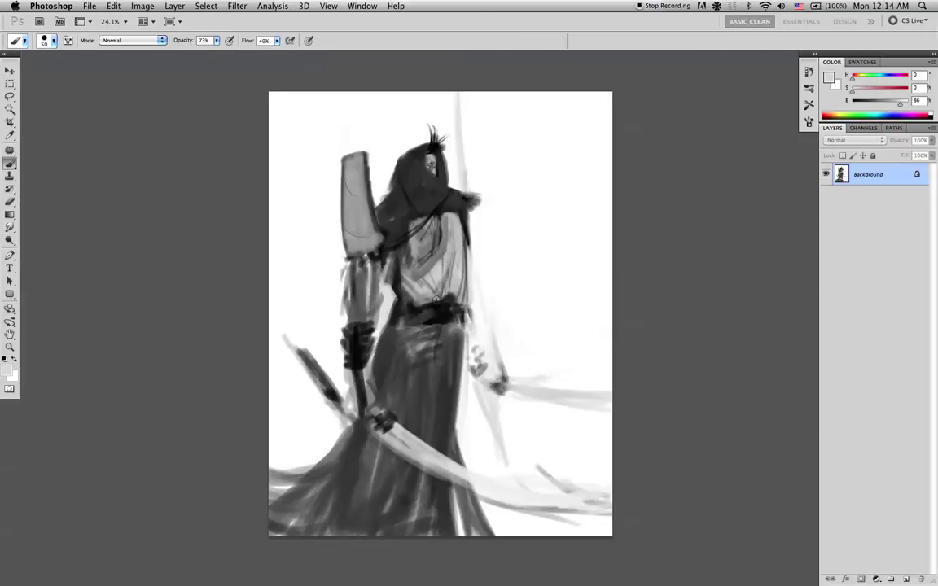
Soften the torso garment's fold lines with light and mid greys sampled from the chest, using a 30 px brush.
alt+click(449, 274)
alt+click(450, 283)
alt+click(432, 264)
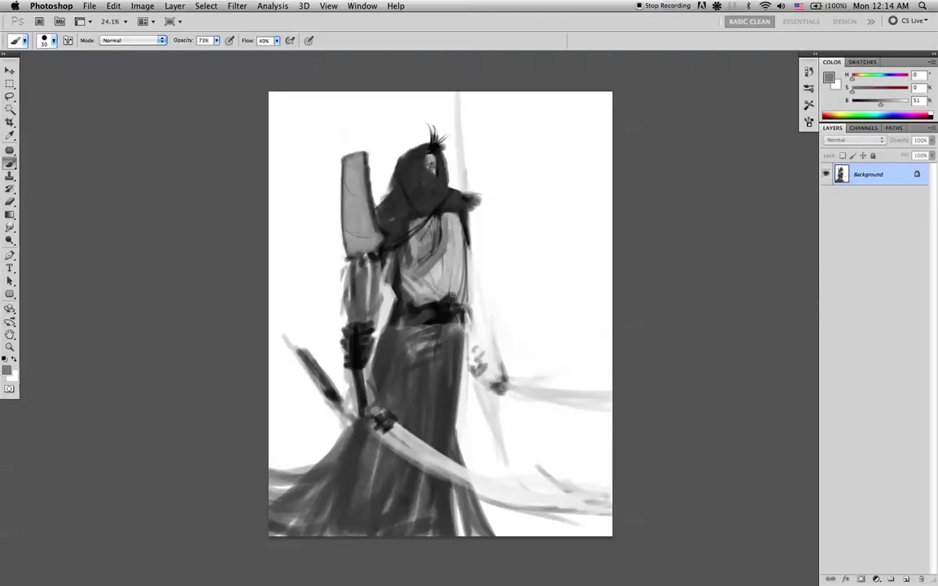
alt+click(435, 236)
alt+click(424, 236)
alt+click(436, 246)
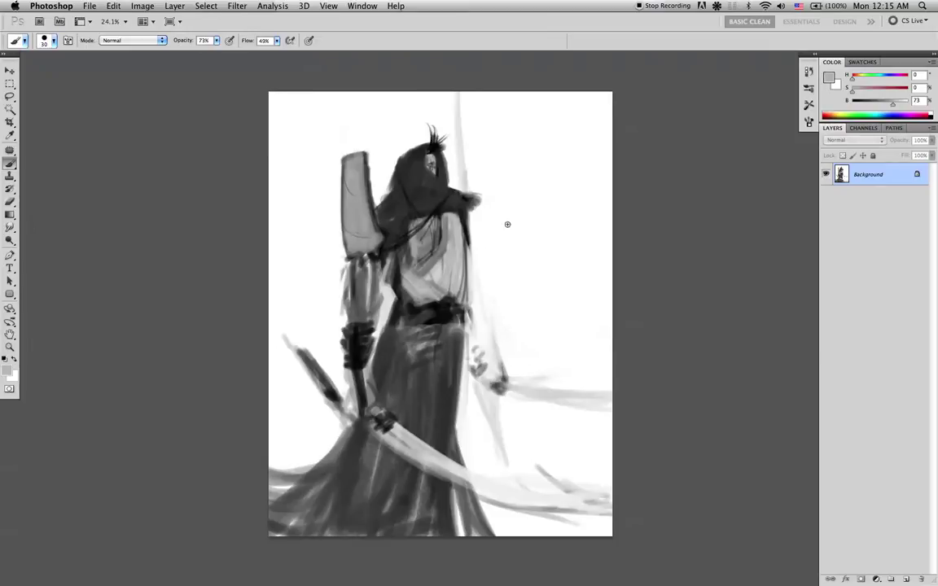
Draw thin black contour lines on the far side of the chest with a 7 px brush, undoing the last stroke.
key(d)
key(bracketleft)
key(bracketleft)
key(bracketleft)
key(bracketleft)
key(bracketleft)
key(super+z)
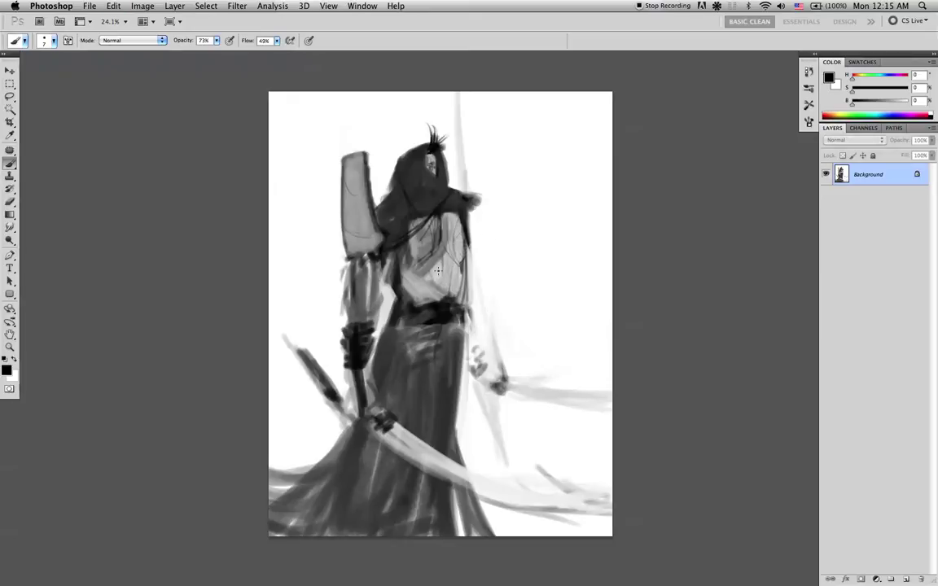
Define the diagonal overlap of the garment above the belt with a 35 px brush, alternating white and black.
key(x)
key(bracketright)
key(bracketright)
key(bracketright)
key(bracketright)
key(bracketright)
key(bracketright)
key(bracketright)
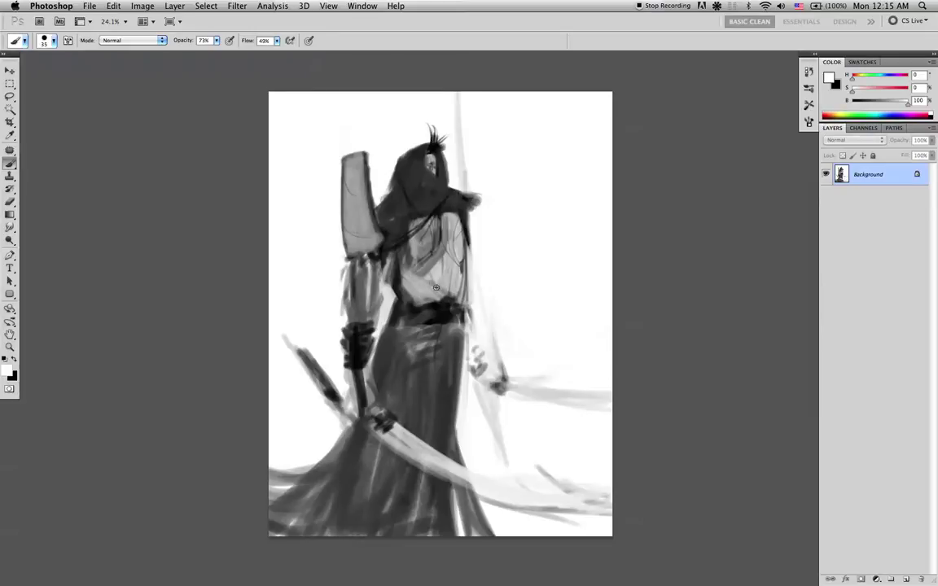
key(x)
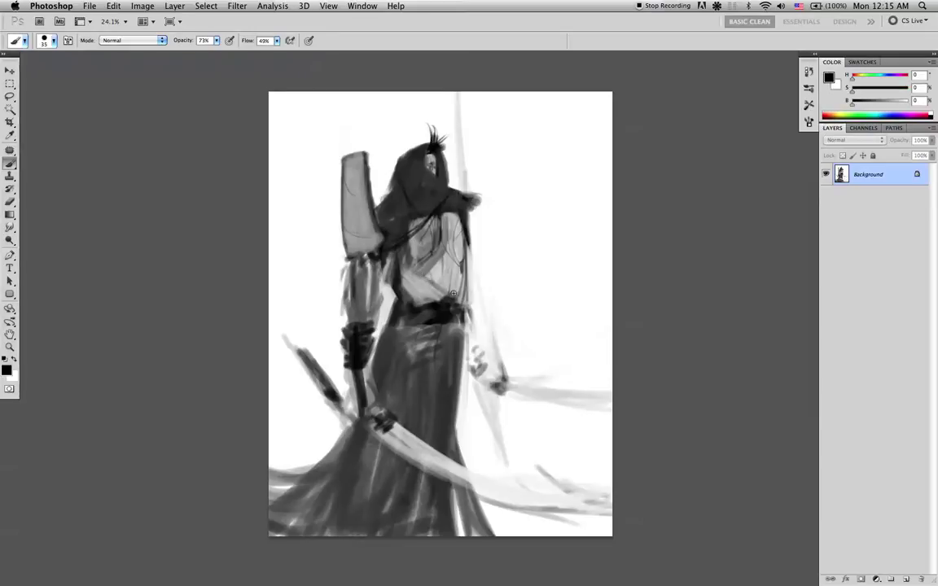
key(x)
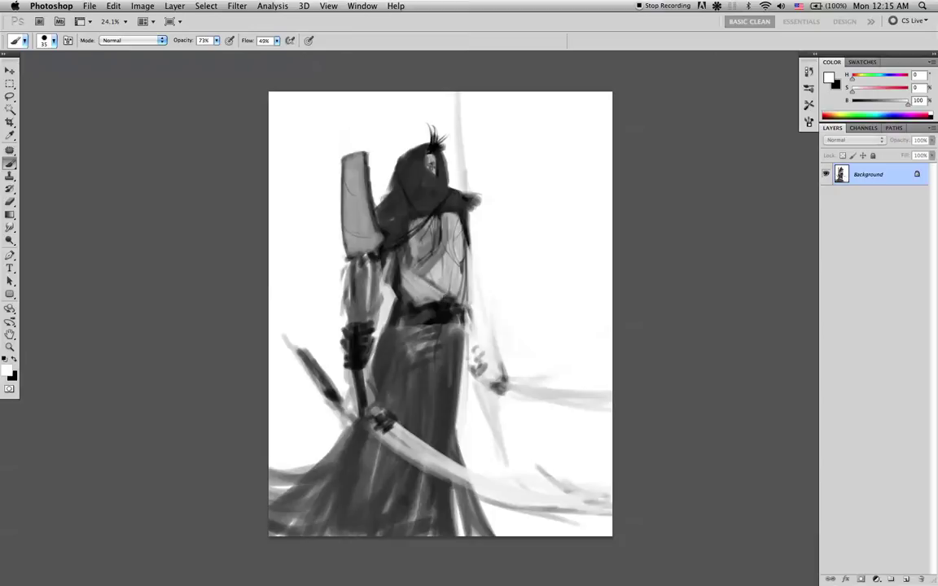
key(x)
Extend the garment's diagonal wrap up towards the near shoulder in sampled light grey.
alt+click(429, 281)
alt+click(399, 249)
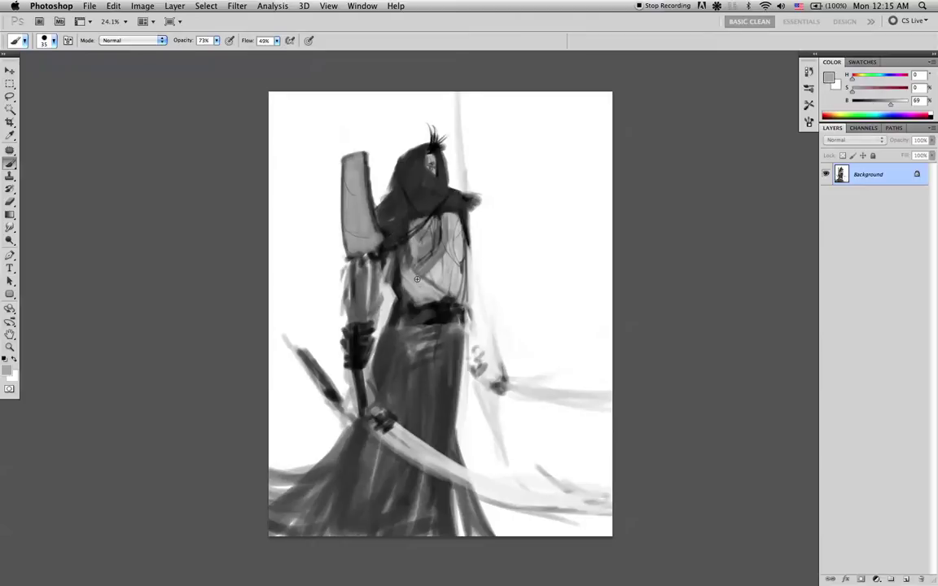
mouse_move(396, 246)
mouse_down()
mouse_move(403, 283)
mouse_move(393, 263)
mouse_move(394, 289)
mouse_move(387, 248)
mouse_up()
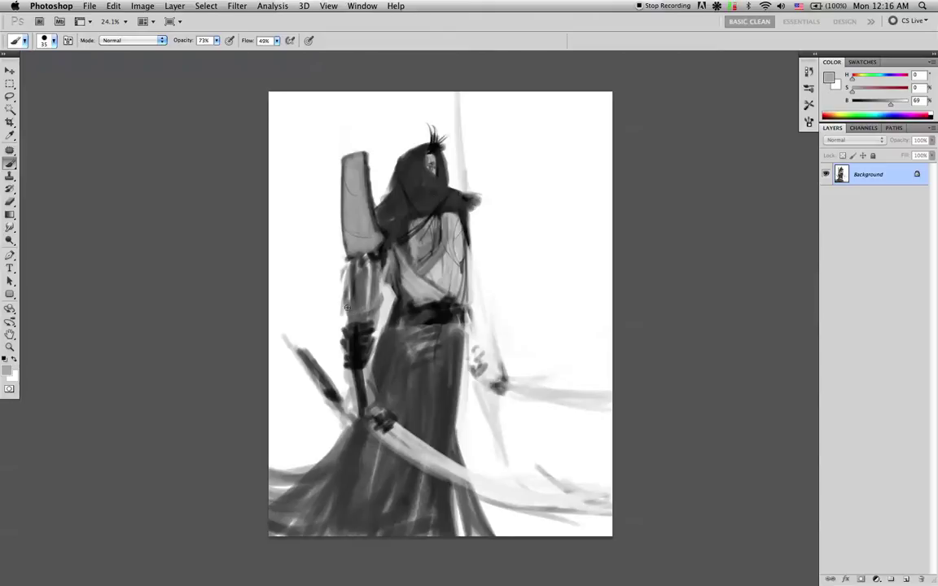
Shade the outer side of the near arm below the shoulder slab with black and sampled dark grey.
key(d)
mouse_move(347, 263)
mouse_down()
mouse_move(344, 322)
mouse_move(348, 321)
mouse_up()
alt+click(349, 303)
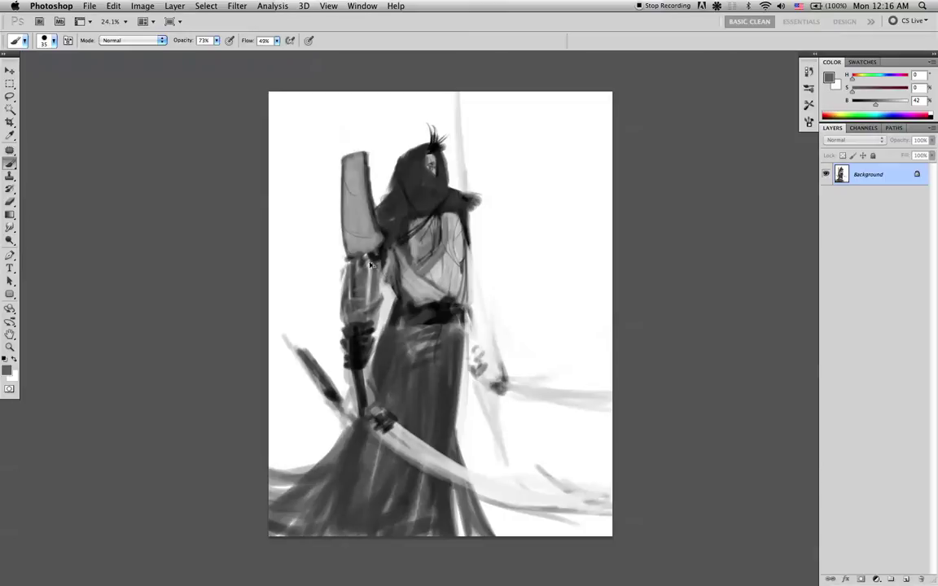
key(d)
drag(354, 290, 359, 326)
drag(353, 287, 352, 310)
key([)
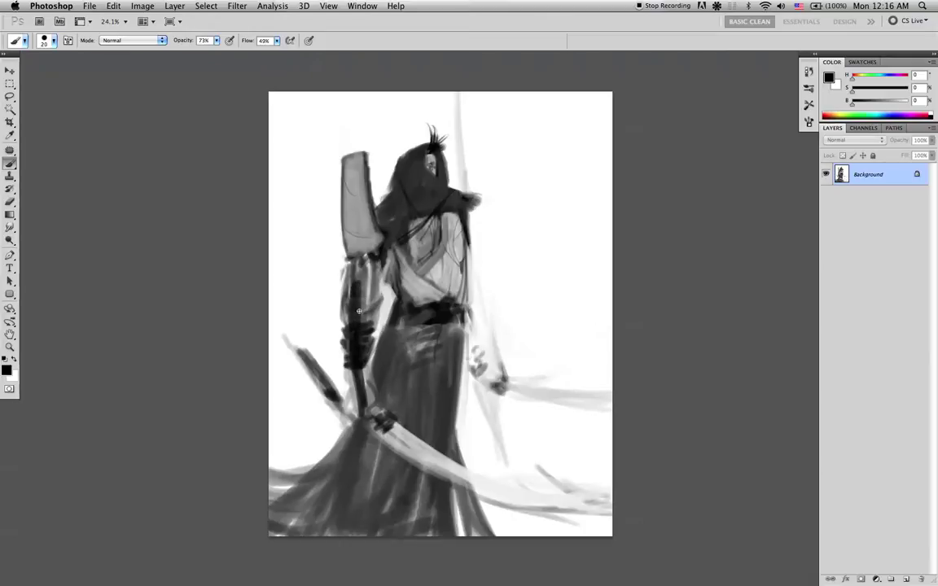
key(super+alt+z)
key(super+alt+z)
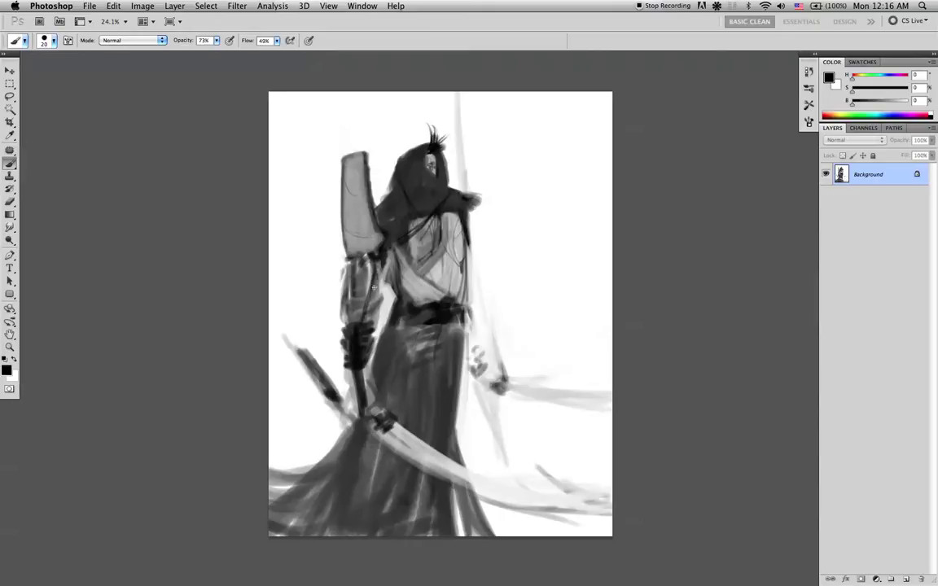
Paint curved black contour strokes down both sides of the near arm with a 20 px brush, and add a white wrist highlight.
drag(344, 283, 350, 321)
drag(342, 285, 351, 326)
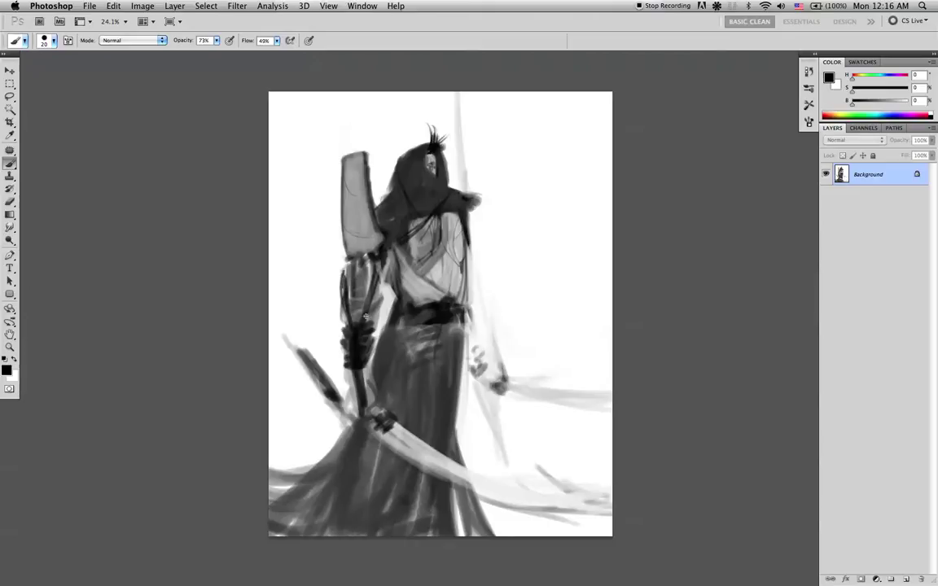
drag(375, 274, 364, 314)
drag(381, 280, 371, 310)
key(x)
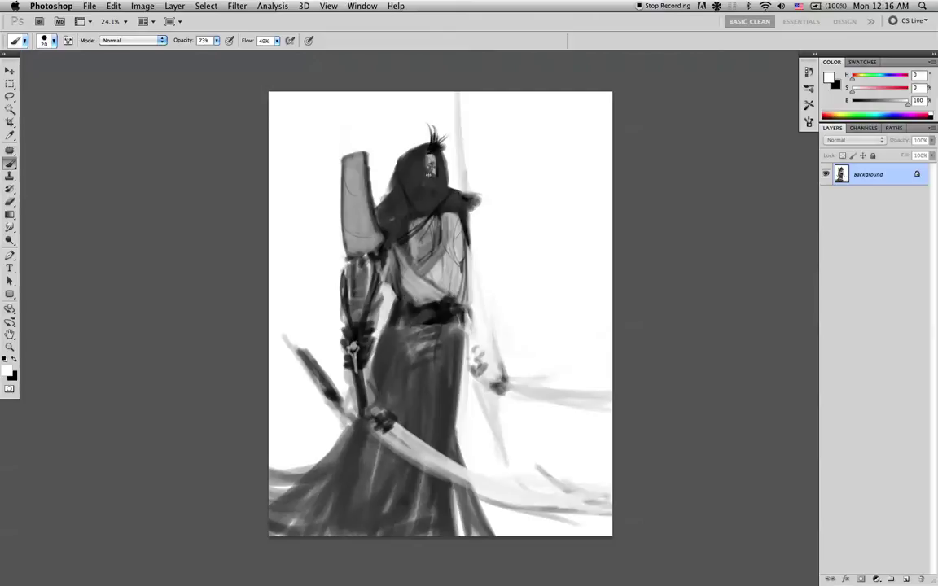
Refine the face opening and hood details with fine 7 to 10 px strokes in black and sampled greys.
key(x)
key(bracketleft)
key(bracketleft)
key(bracketleft)
key(bracketleft)
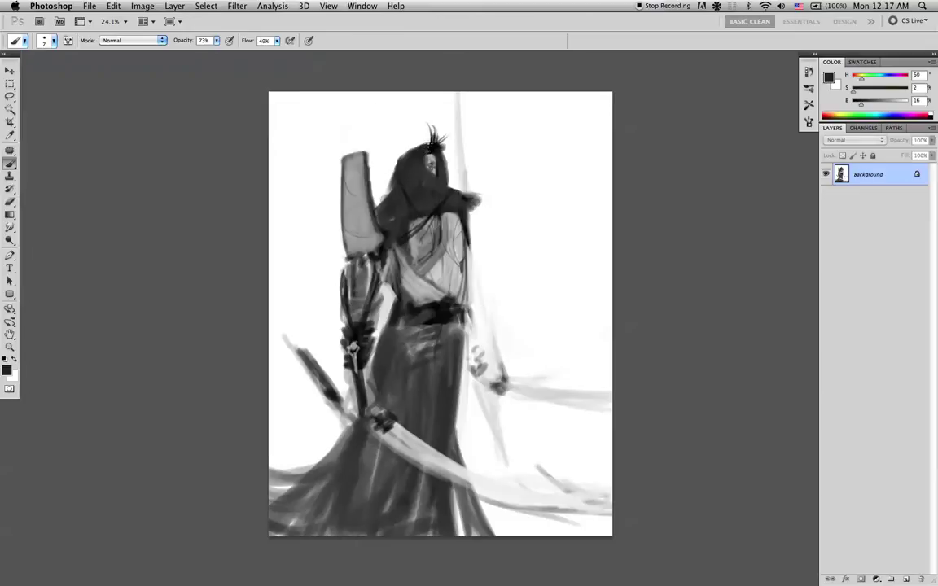
alt+click(427, 166)
key(d)
alt+click(350, 188)
key(bracketright)
key(d)
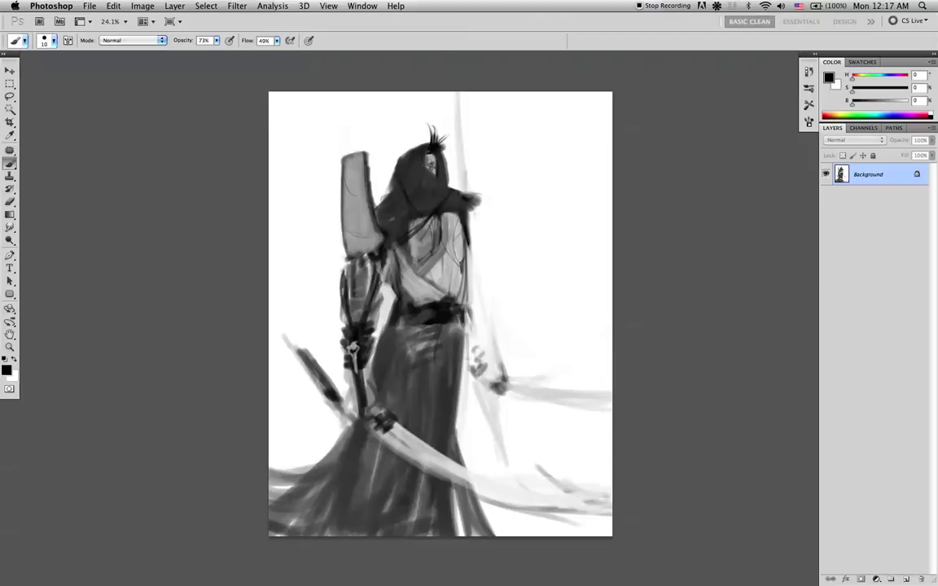
Mirror the canvas horizontally to check the figure.
key(super+shift+h)
key(h)
key(h)
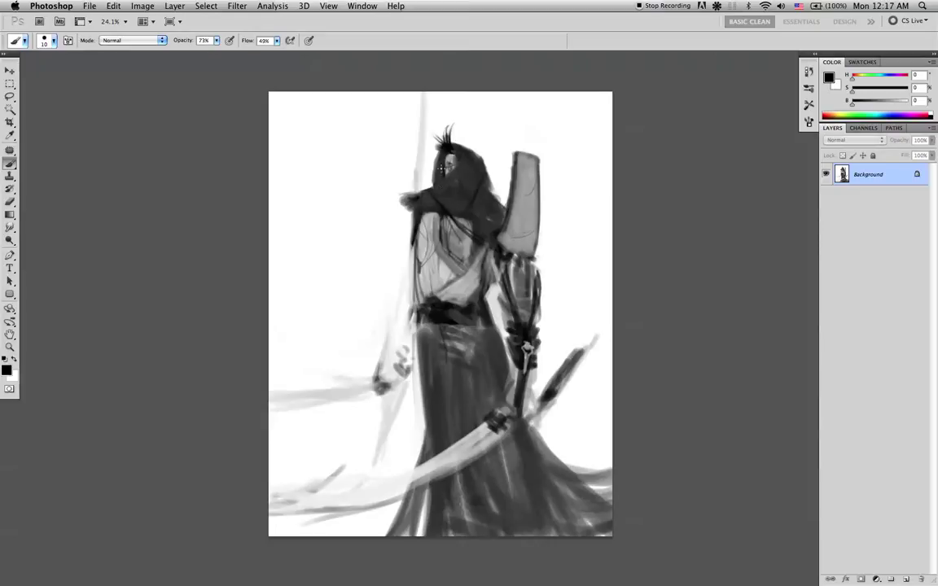
Strengthen the belt's lower edge and far end, and darken the torso's far edge, using a 35 px brush and sampled dark tones.
key(bracketright)
alt+click(454, 178)
mouse_move(466, 188)
mouse_down()
mouse_move(443, 193)
mouse_move(436, 440)
mouse_up()
key(d)
alt+click(415, 268)
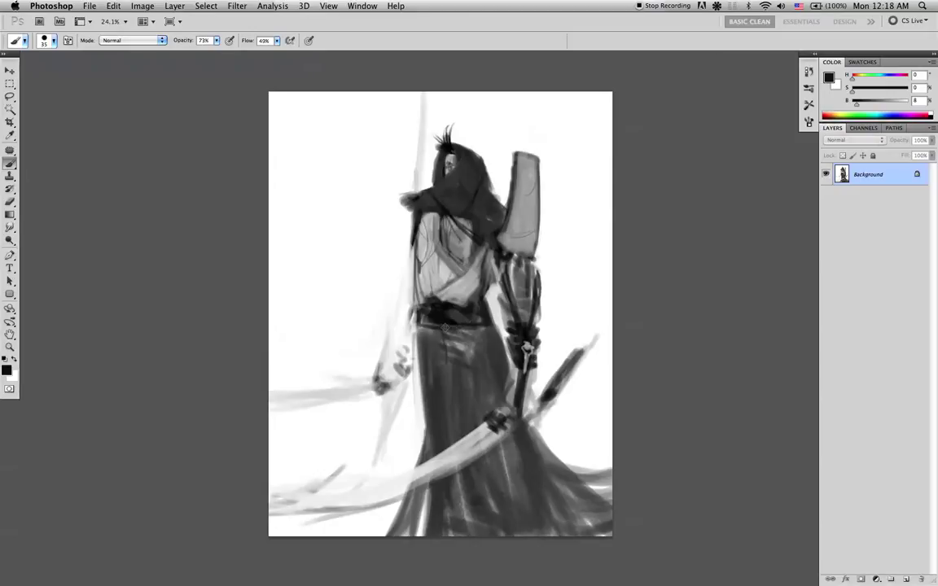
alt+click(415, 308)
alt+click(427, 238)
alt+click(407, 231)
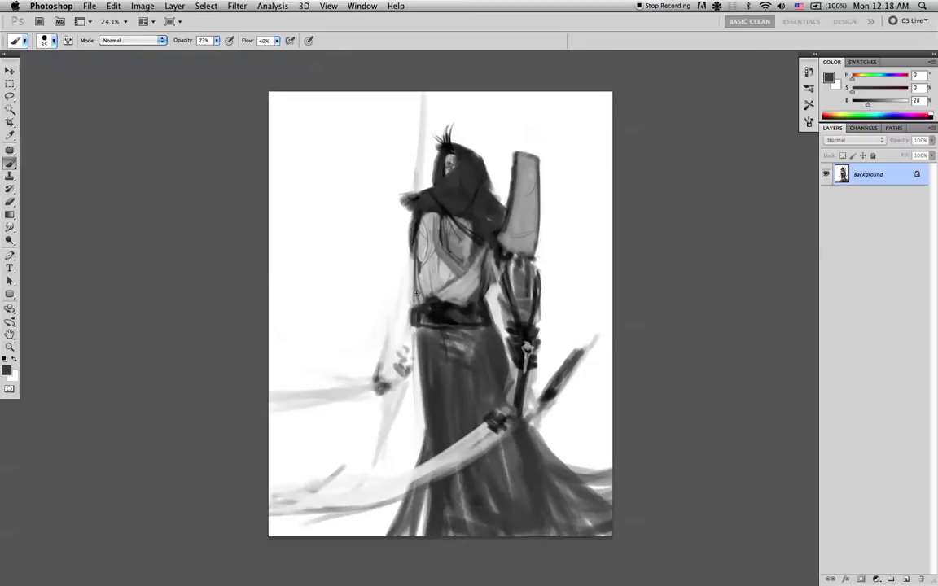
Add light grey strokes to the far arm, touch up the near forearm, and mirror the canvas back horizontally.
alt+click(421, 253)
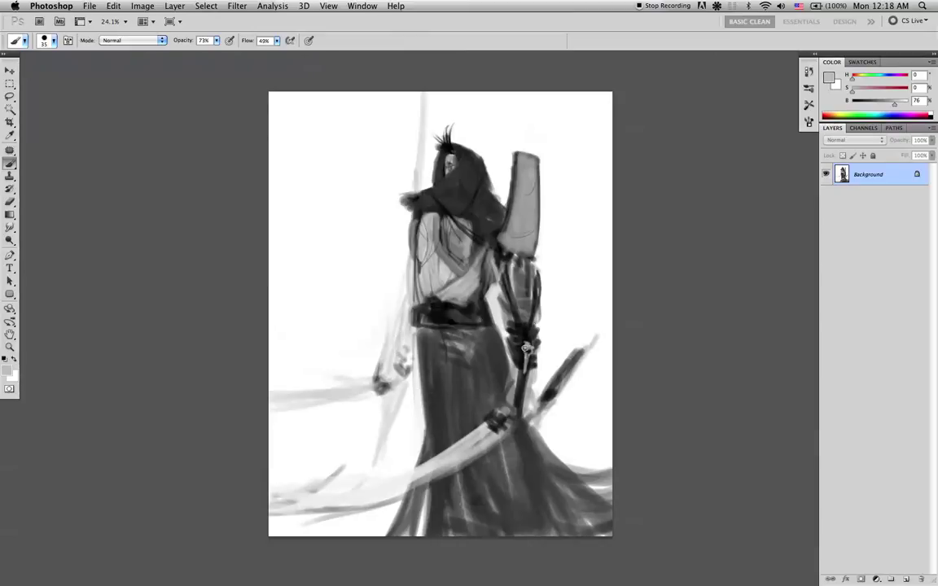
alt+click(502, 368)
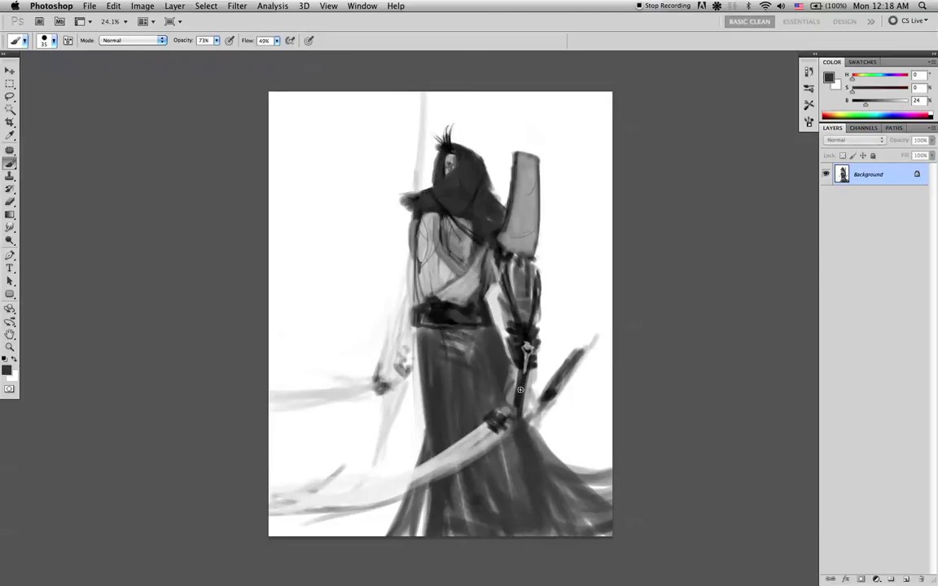
alt+click(467, 350)
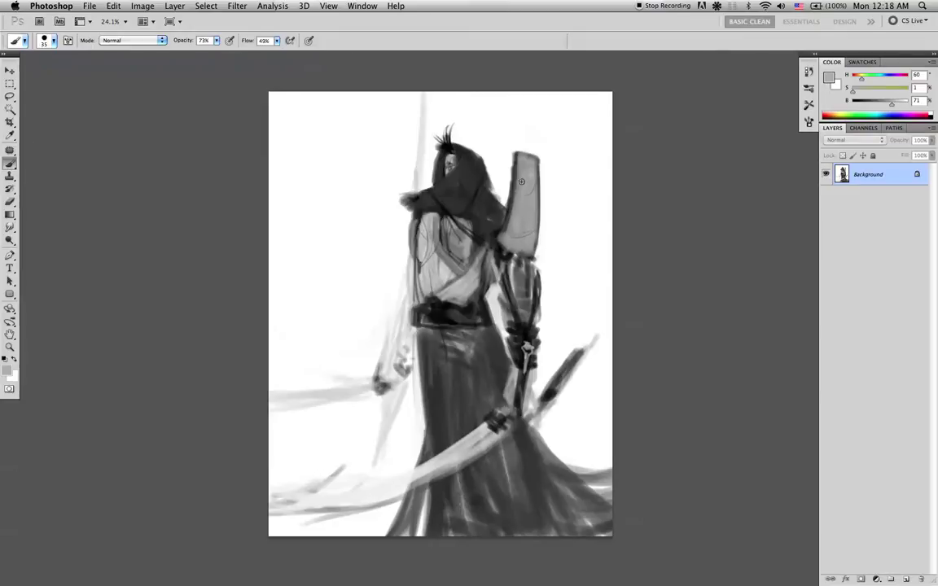
key(ctrl+shift+h)
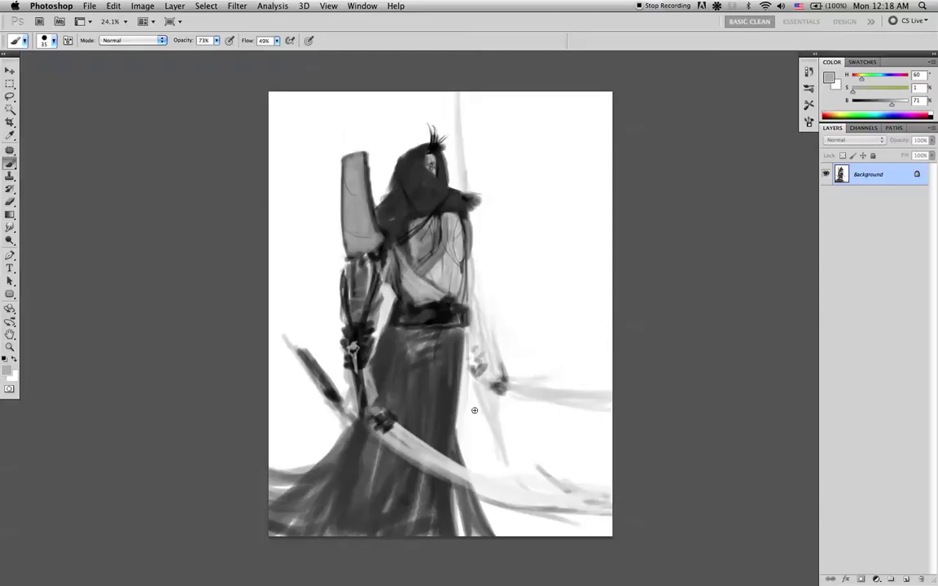
Widen the robe's far side from the belt down to the knee with sampled dark grey strokes, using a 35 px brush.
key(d)
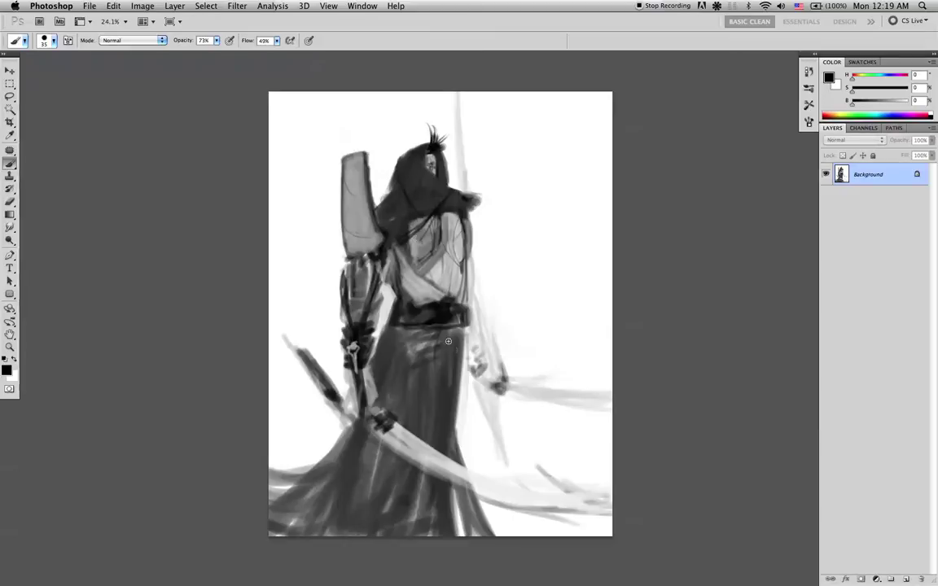
alt+click(410, 325)
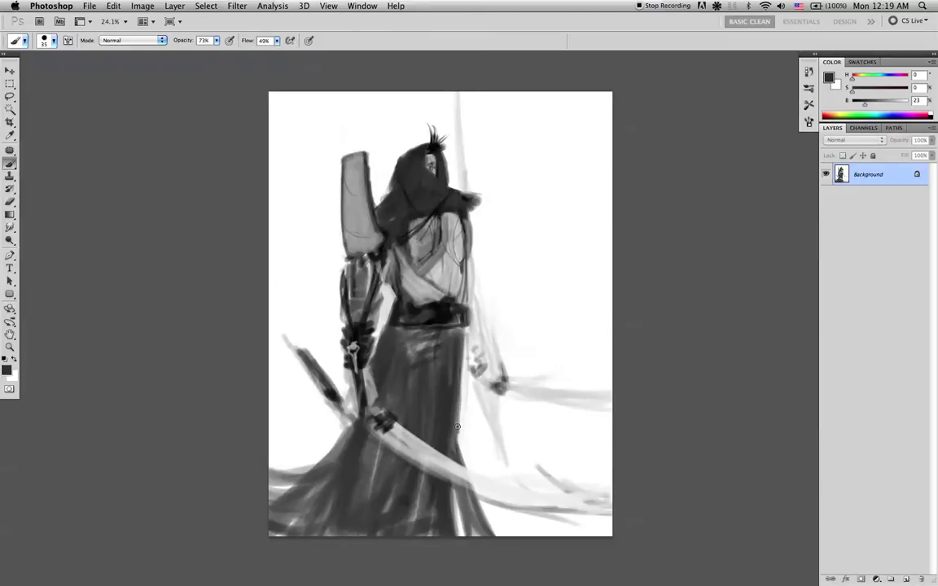
key(d)
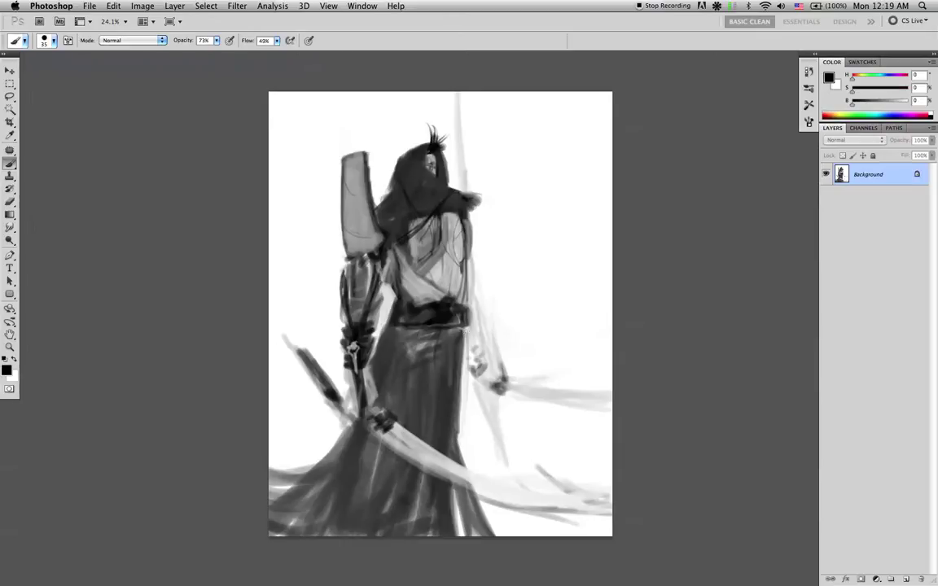
alt+click(460, 344)
drag(465, 330, 467, 376)
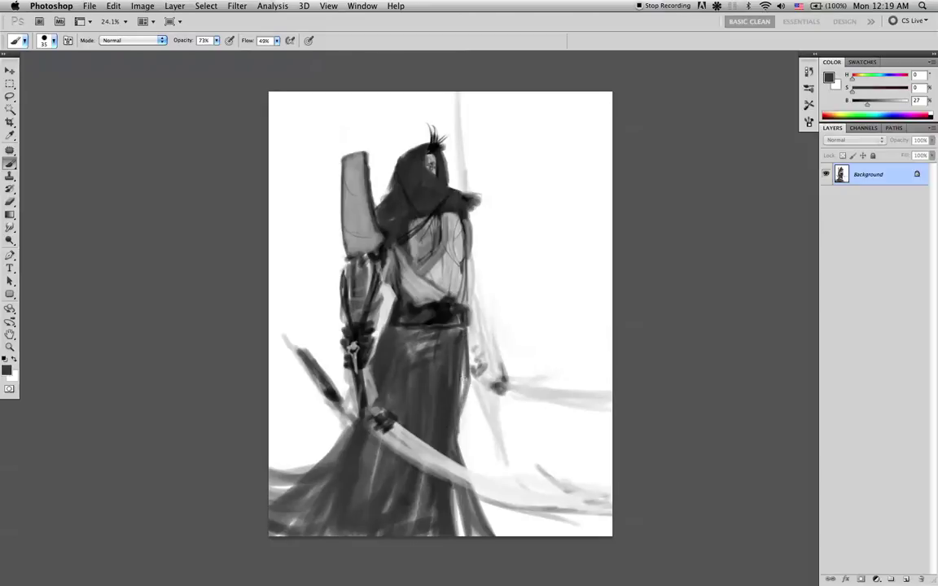
drag(466, 348, 462, 425)
drag(469, 387, 457, 435)
Reshape the robe's far edge between the knee and the sword blade with black and sampled grey strokes.
alt+click(461, 454)
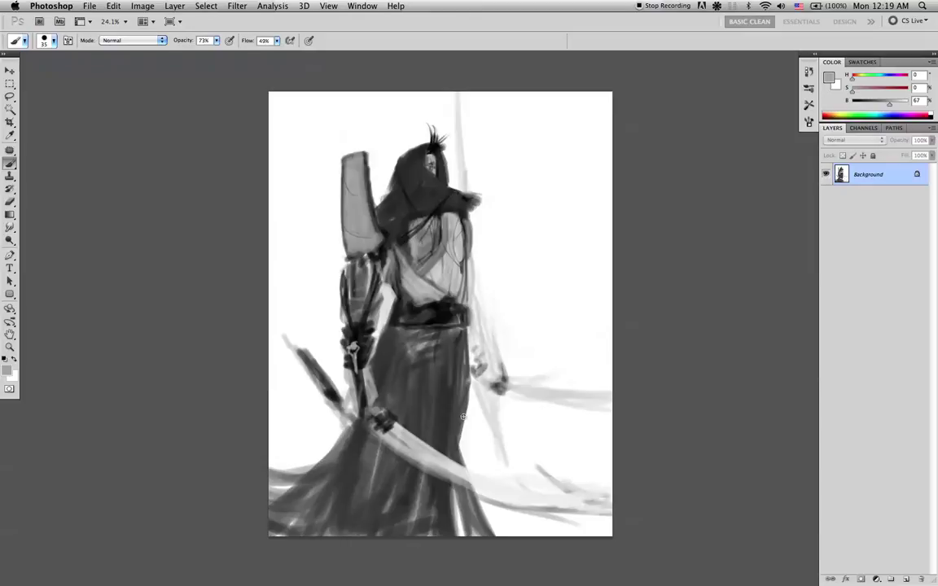
alt+click(470, 461)
alt+click(461, 421)
key(d)
key(r)
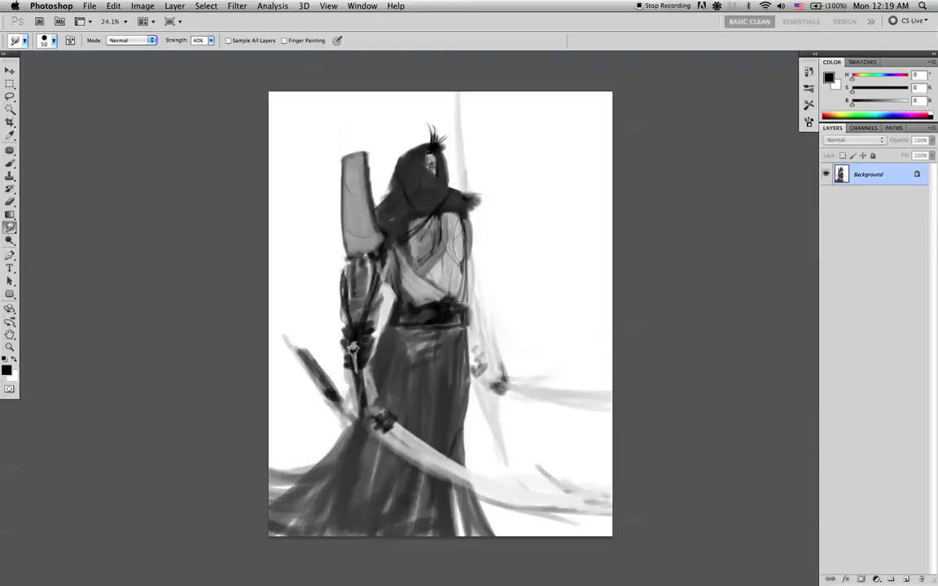
key(b)
alt+click(459, 418)
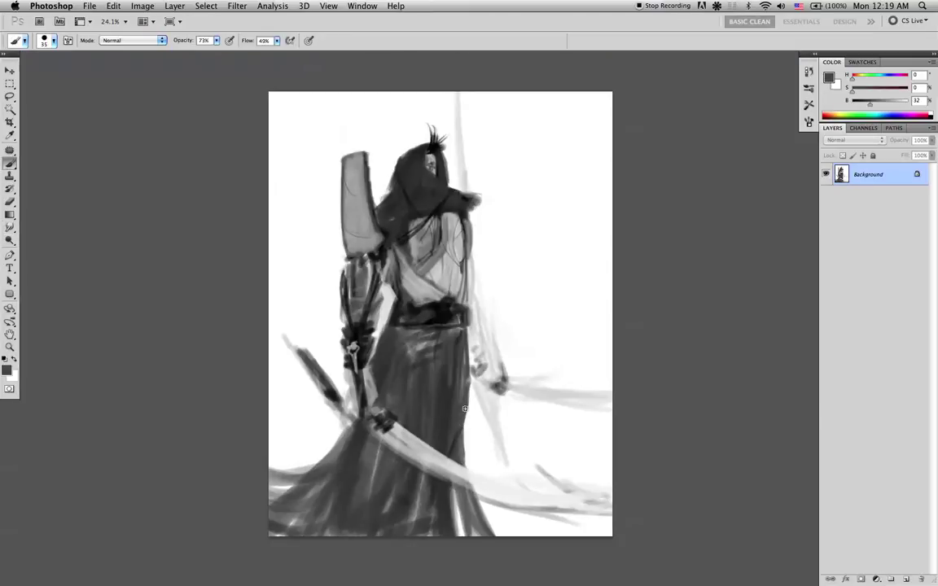
drag(470, 379, 468, 426)
Draw a thin black fold line down the near side of the robe below the belt with a 7 px brush.
key(d)
key(bracketleft)
key(bracketleft)
key(bracketleft)
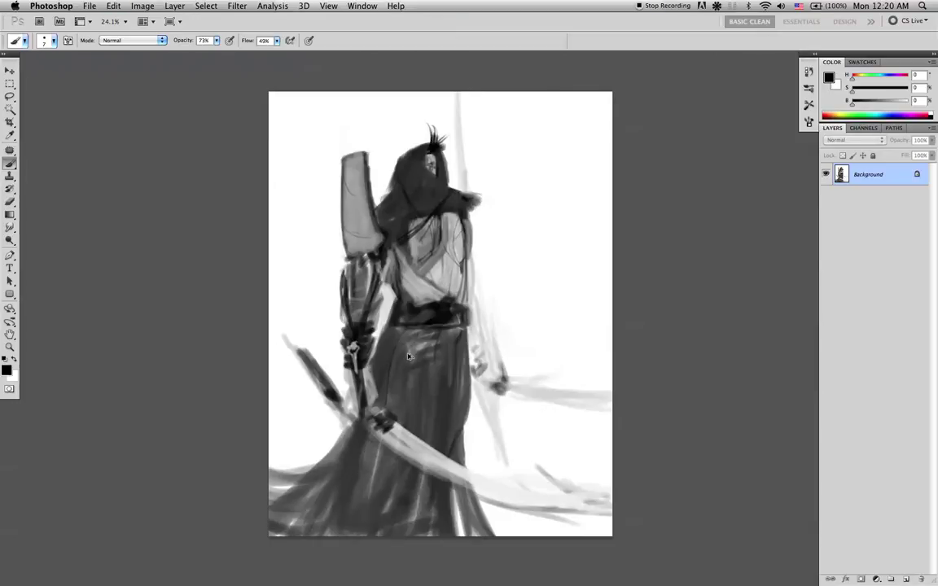
Paint broad black folds down the robe's near side to the hem and down its far hip with a 70 px brush.
key(bracketright)
key(bracketright)
key(bracketright)
key(bracketright)
key(bracketright)
drag(396, 350, 382, 397)
mouse_move(368, 426)
mouse_down()
mouse_move(302, 523)
mouse_move(290, 529)
mouse_move(346, 466)
mouse_move(283, 526)
mouse_move(328, 486)
mouse_move(271, 523)
mouse_move(279, 534)
mouse_up()
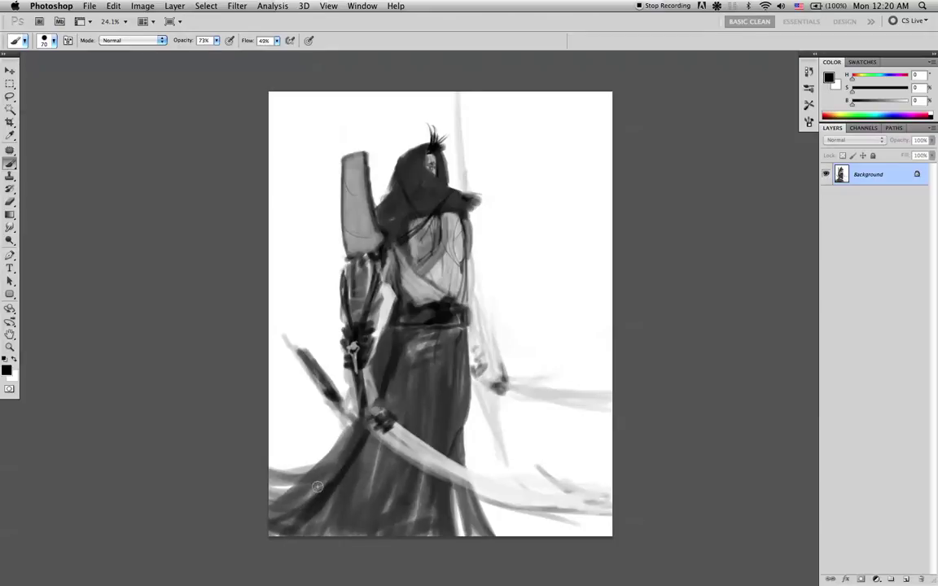
drag(449, 333, 450, 393)
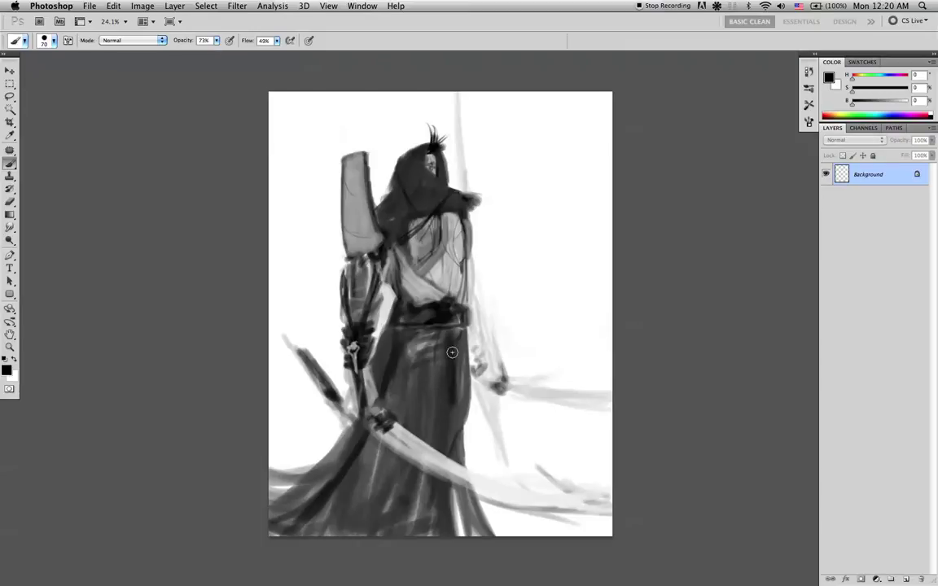
Paint broad black folds down the far side of the robe to the hem with a 70 px brush.
drag(449, 398, 452, 420)
mouse_move(435, 337)
mouse_down()
mouse_move(444, 368)
mouse_move(451, 342)
mouse_move(456, 365)
mouse_move(452, 334)
mouse_move(452, 433)
mouse_move(414, 548)
mouse_up()
key(super+alt+z)
key(super+alt+z)
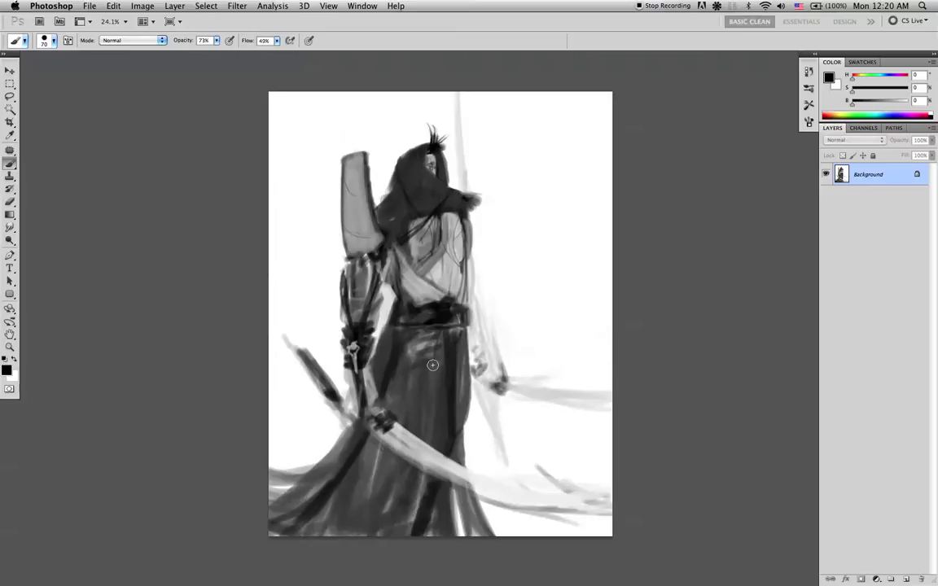
Paint a black shadow shape just beneath the far end of the belt with a 45 px brush.
key(bracketleft)
key(bracketleft)
key(bracketleft)
drag(436, 330, 454, 361)
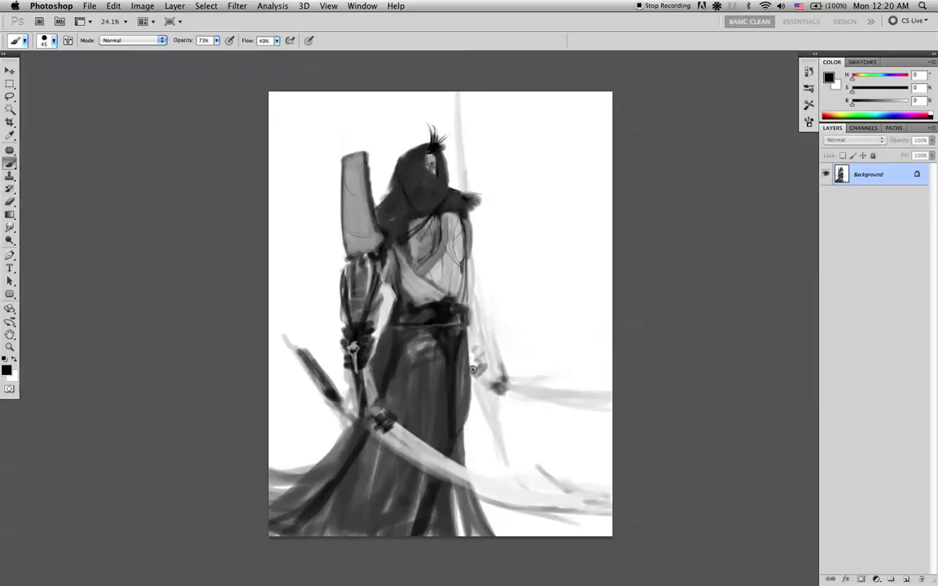
Outline white triangular ornaments beneath both ends of the belt with a 10 px brush.
key(x)
key(bracketleft)
key(bracketleft)
key(bracketleft)
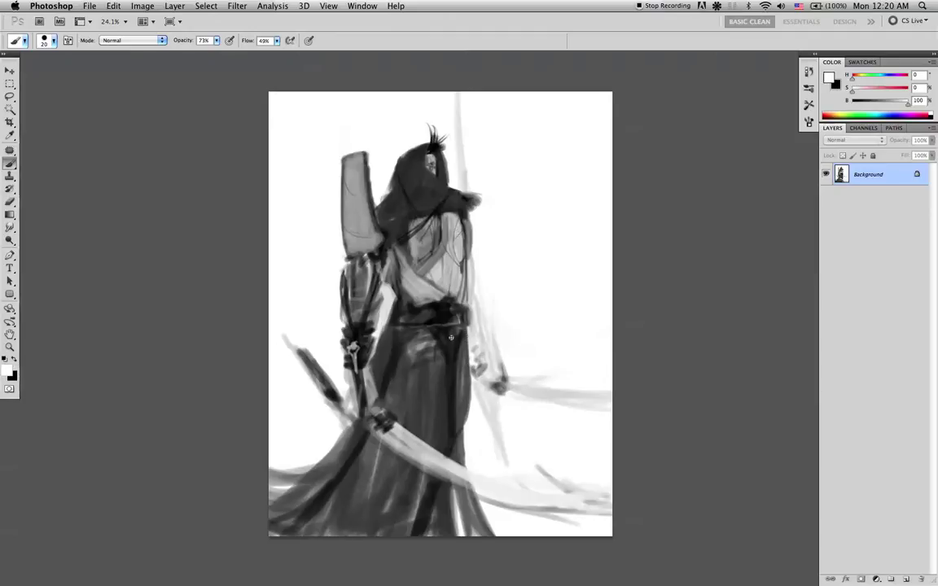
drag(445, 344, 452, 358)
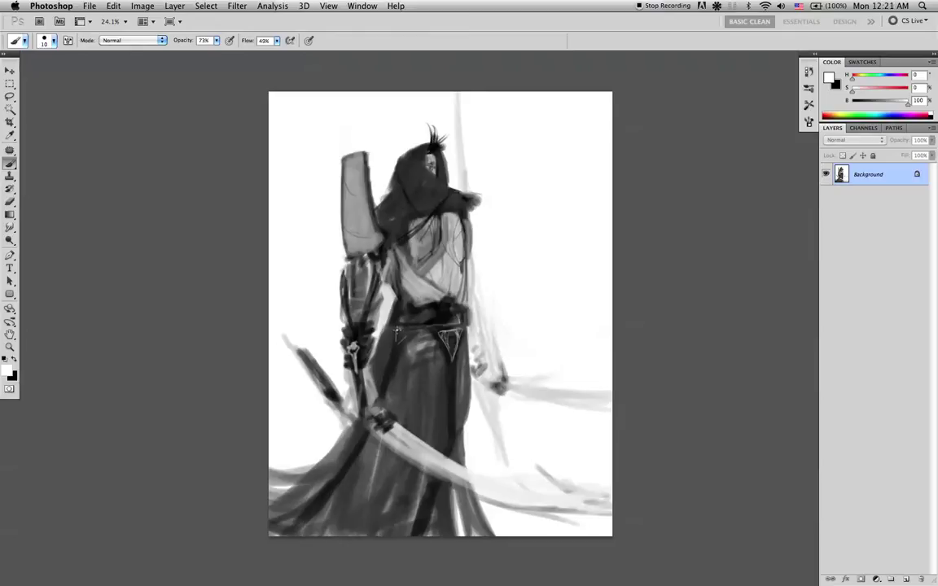
Darken and soften the robe highlights between the two triangular ornaments with black and sampled dark greys, using a 25 px brush.
key(x)
key(bracketright)
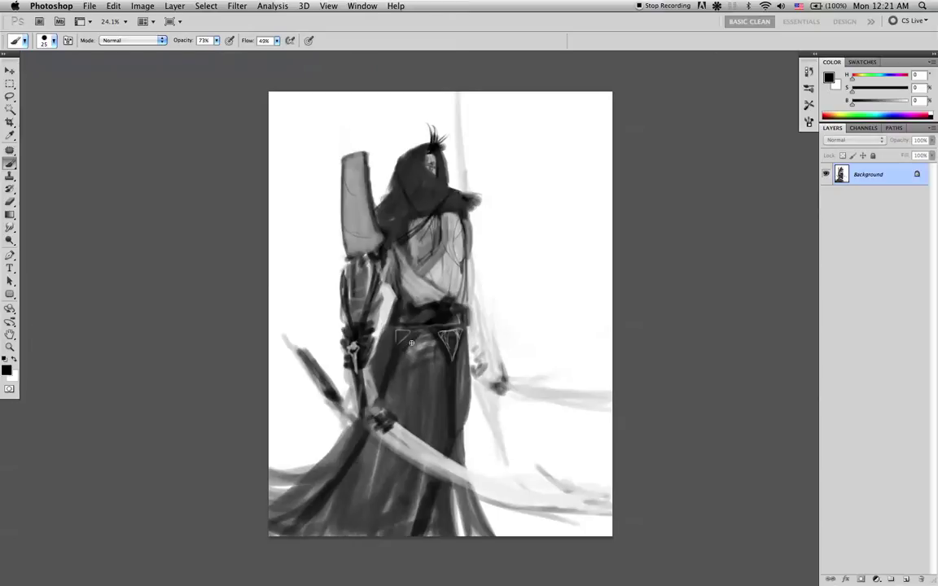
key(x)
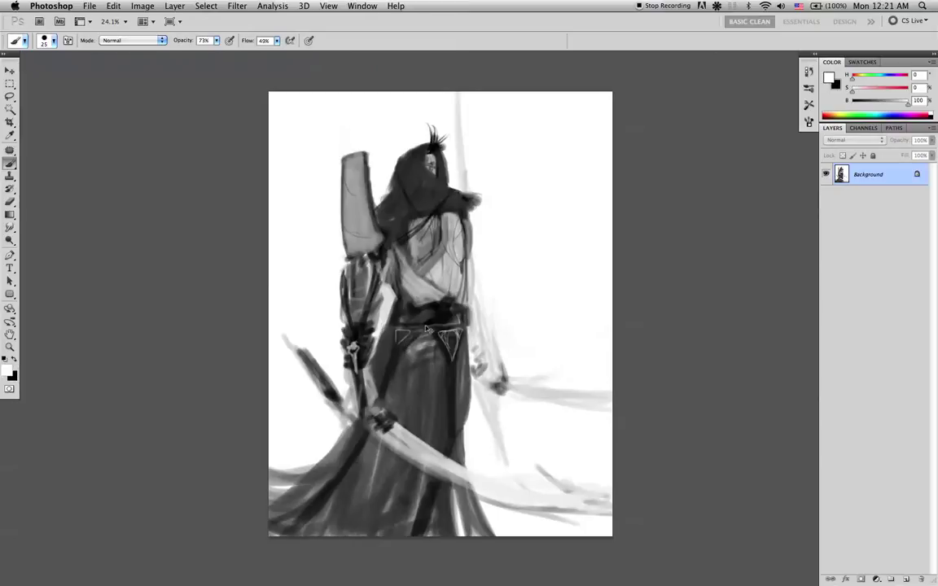
key(bracketleft)
key(r)
key(b)
alt+click(421, 348)
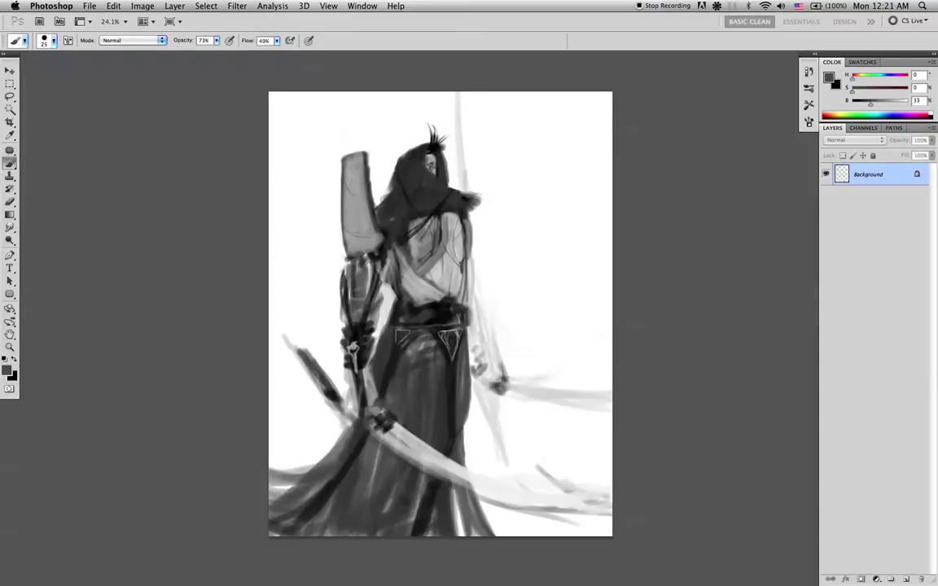
mouse_move(429, 341)
mouse_down()
mouse_move(436, 364)
mouse_move(421, 399)
mouse_up()
alt+click(436, 359)
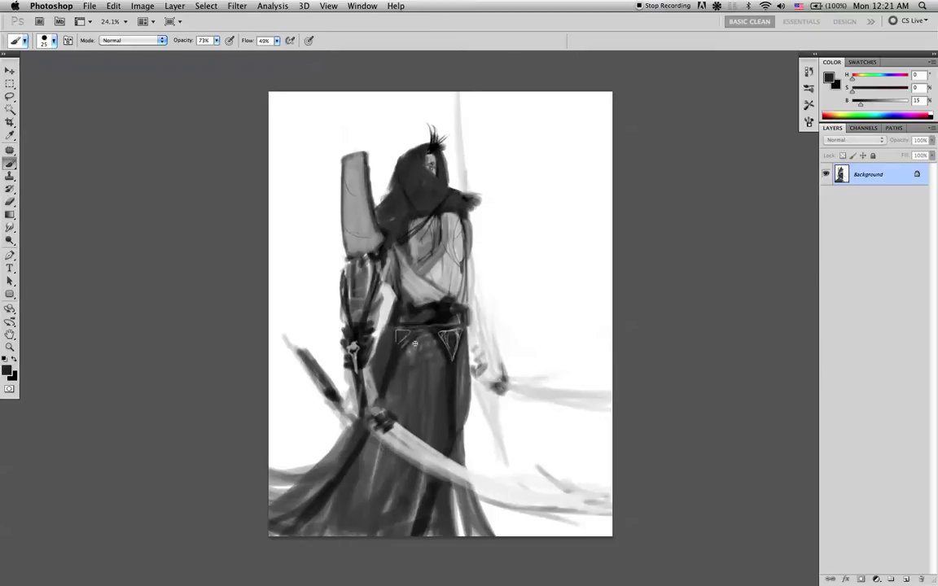
key(d)
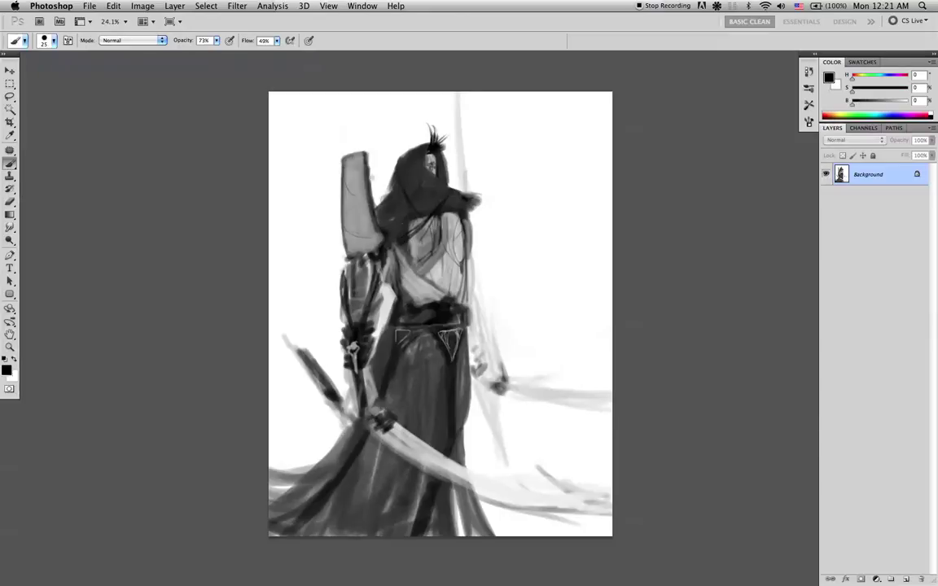
Draw a small white emblem at the top of the shoulder guard with an 8 px brush.
key(x)
key(bracketleft)
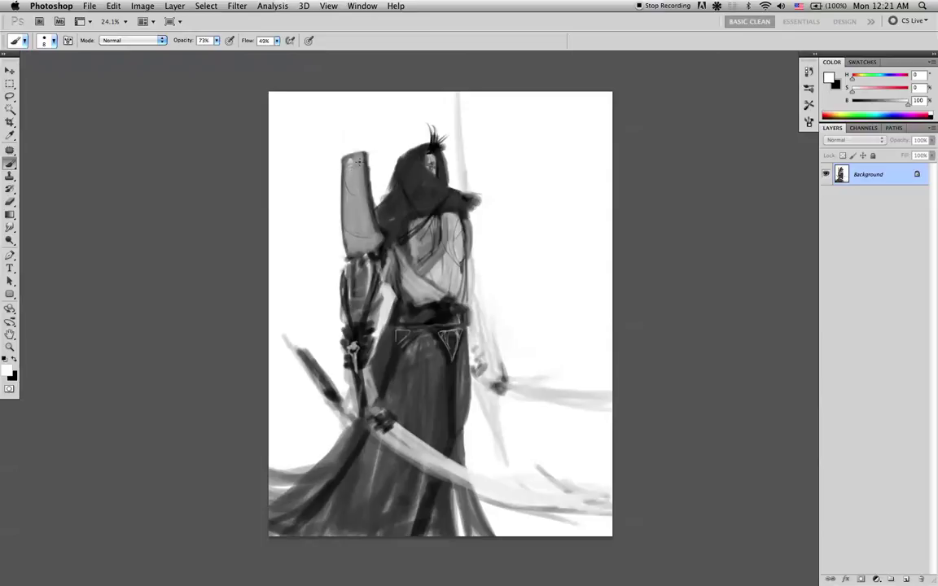
alt+click(352, 162)
key(x)
key(d)
key(x)
Shade the inner edge of the shoulder guard with sampled greys, using a 45 px brush.
alt+click(346, 210)
mouse_move(368, 212)
mouse_down()
mouse_move(345, 218)
mouse_move(369, 217)
mouse_move(375, 202)
mouse_move(367, 220)
mouse_up()
alt+click(365, 221)
key(bracketright)
key(bracketright)
key(bracketright)
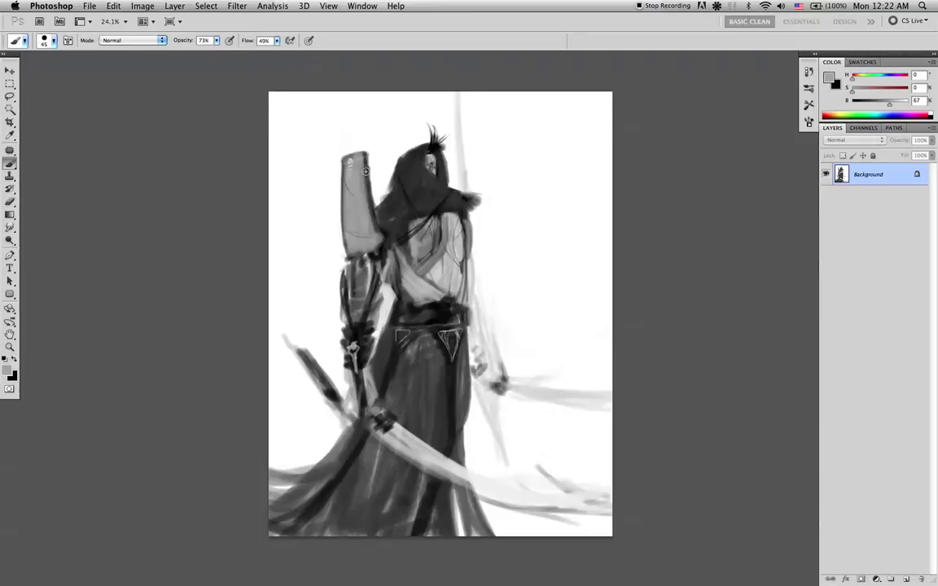
key(bracketright)
alt+click(369, 199)
drag(370, 203, 380, 233)
alt+click(330, 174)
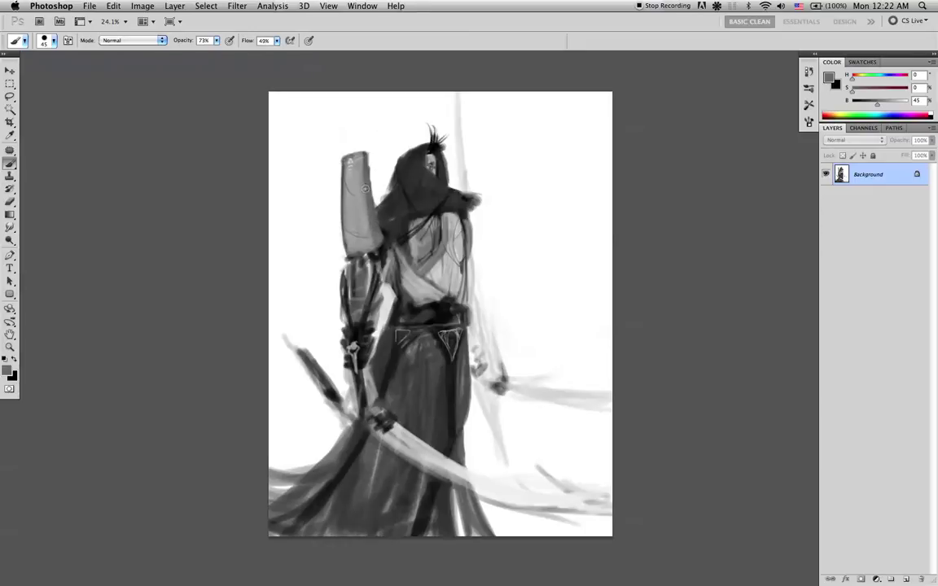
Smudge the shading along the shoulder guard's inner side at 40% strength.
key(r)
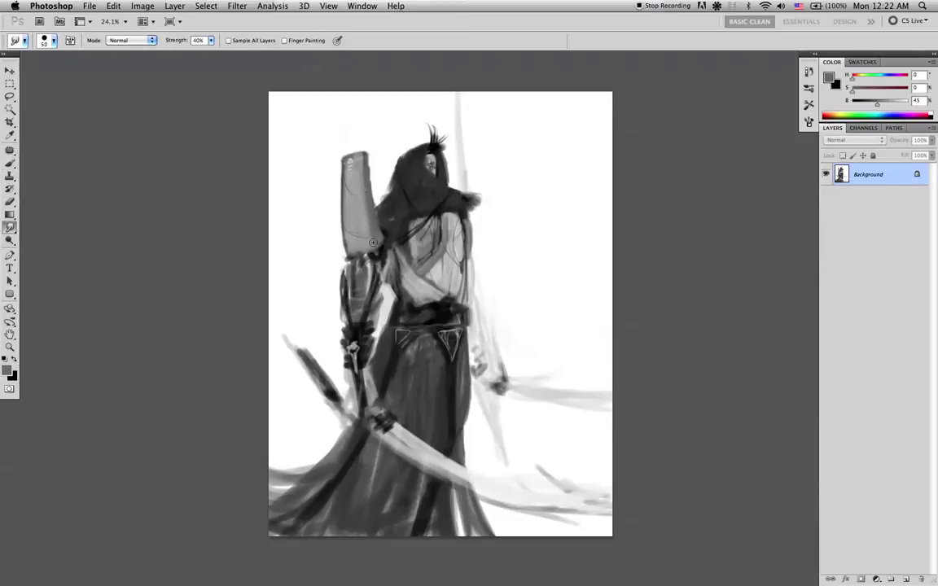
key(])
key(])
drag(373, 242, 363, 192)
key(b)
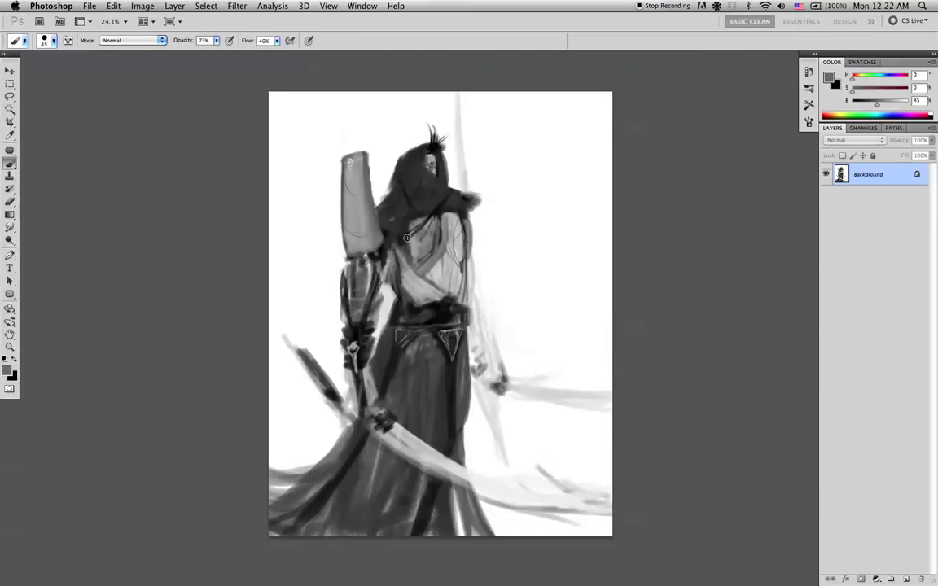
Draw black outlines along the torso's far edge and the far arm down to the belt with a 15 px brush.
key(d)
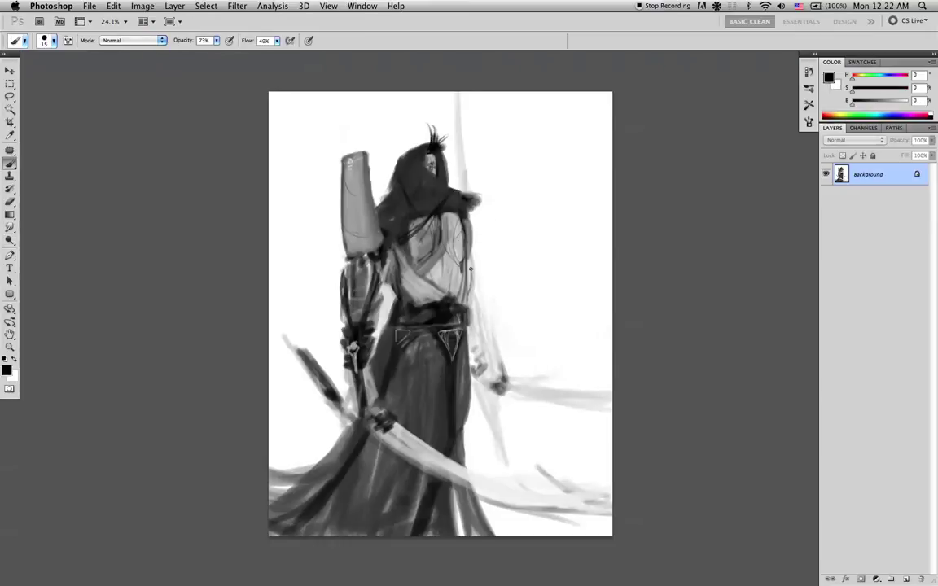
drag(471, 248, 473, 308)
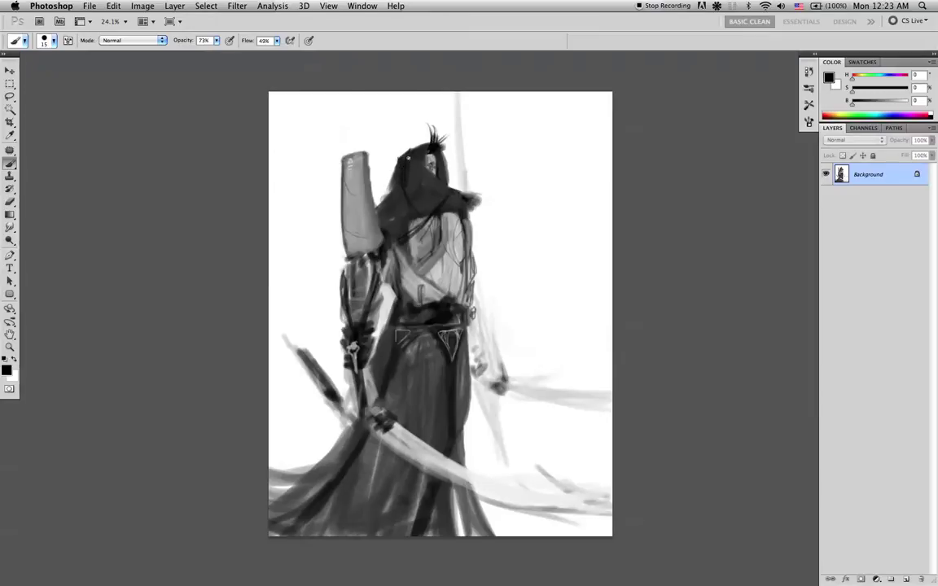
key(super+z)
Paint light bands across the lower part of the shoulder guard with white, retrying strokes that miss.
key(x)
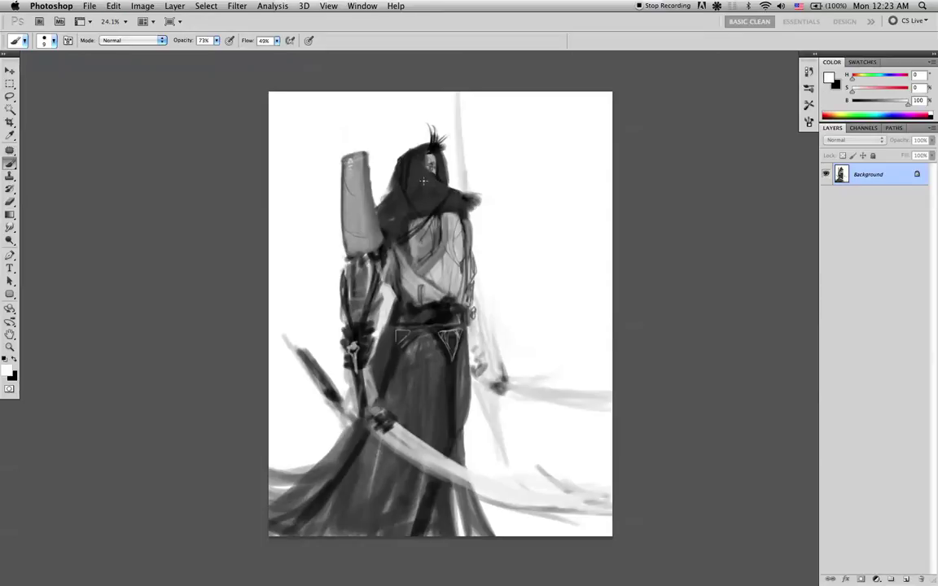
key(bracketright)
key(bracketright)
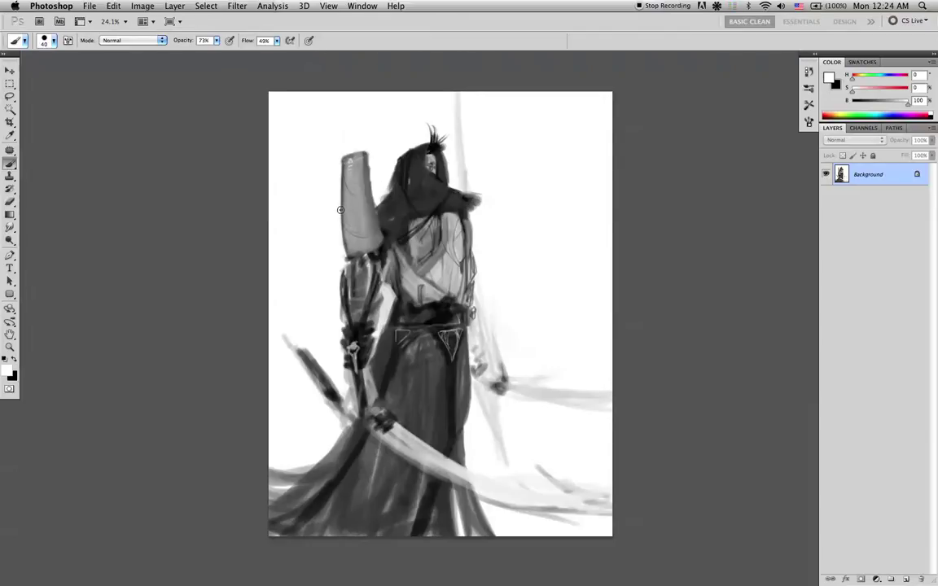
drag(343, 211, 376, 201)
key(super+z)
key(bracketright)
drag(357, 198, 371, 196)
key(super+z)
key(bracketright)
Outline the far forearm and the hand gripping the sword with sampled dark grey, using a 15 px brush.
key(bracketleft)
key(bracketleft)
key(bracketleft)
key(bracketleft)
key(bracketleft)
key(bracketleft)
key(bracketleft)
key(bracketleft)
key(x)
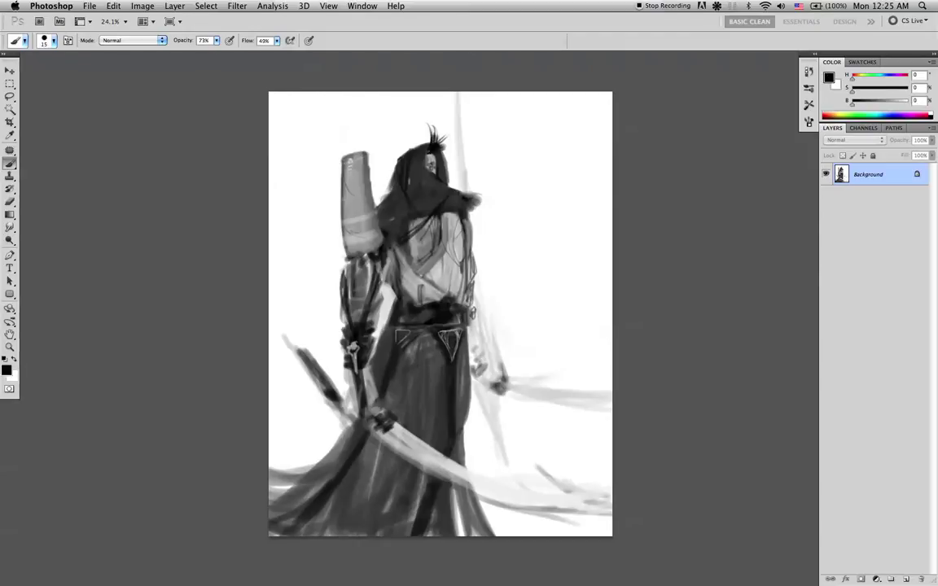
alt+click(358, 244)
alt+click(379, 290)
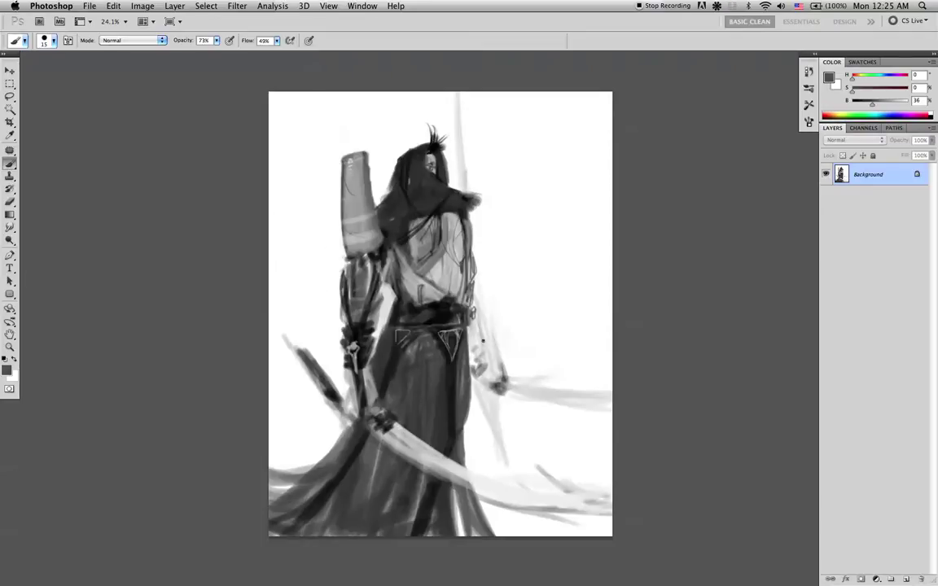
drag(484, 346, 494, 376)
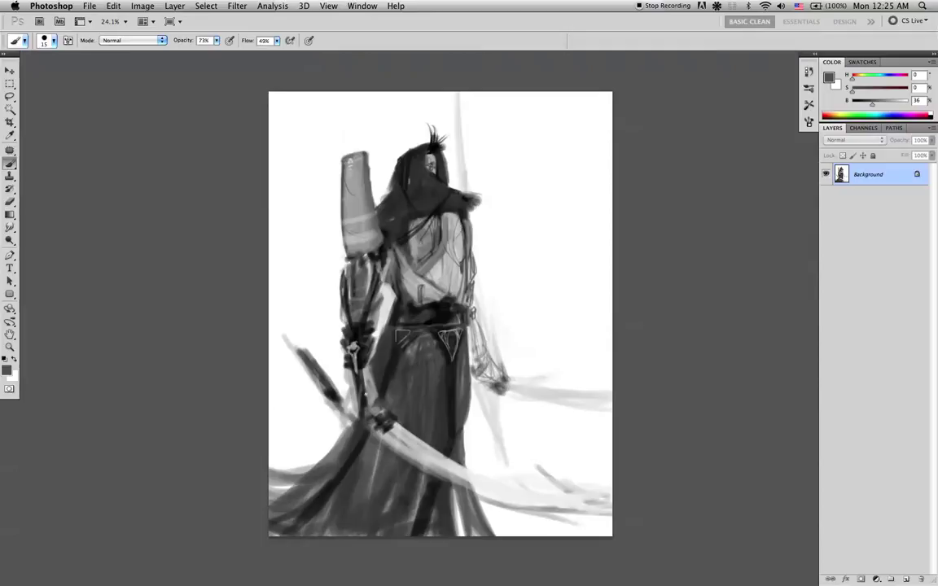
Try a broad stroke of the hood's sampled dark grey down the far arm.
alt+click(336, 360)
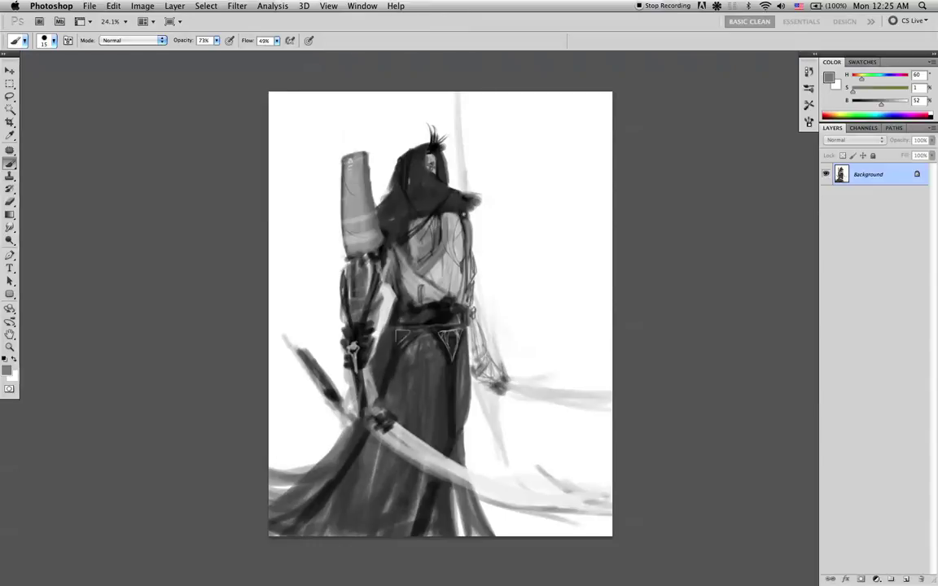
alt+click(424, 192)
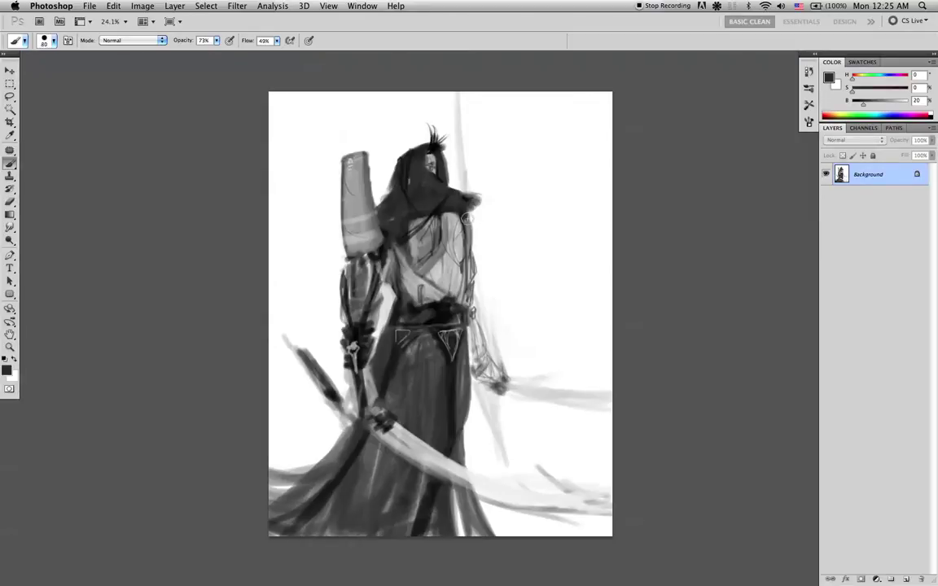
mouse_move(476, 260)
mouse_down()
mouse_move(489, 316)
mouse_move(482, 292)
mouse_move(491, 303)
mouse_move(483, 300)
mouse_up()
key(super+z)
Try black strokes around the armoured arm and in the empty background beside it.
key(d)
mouse_move(345, 255)
mouse_down()
mouse_move(325, 365)
mouse_move(339, 249)
mouse_up()
drag(328, 350, 339, 328)
key(ctrl+alt+z)
key(ctrl+alt+z)
mouse_move(317, 386)
mouse_down()
mouse_move(311, 456)
mouse_move(278, 327)
mouse_move(290, 402)
mouse_move(282, 376)
mouse_move(280, 255)
mouse_up()
key(super+z)
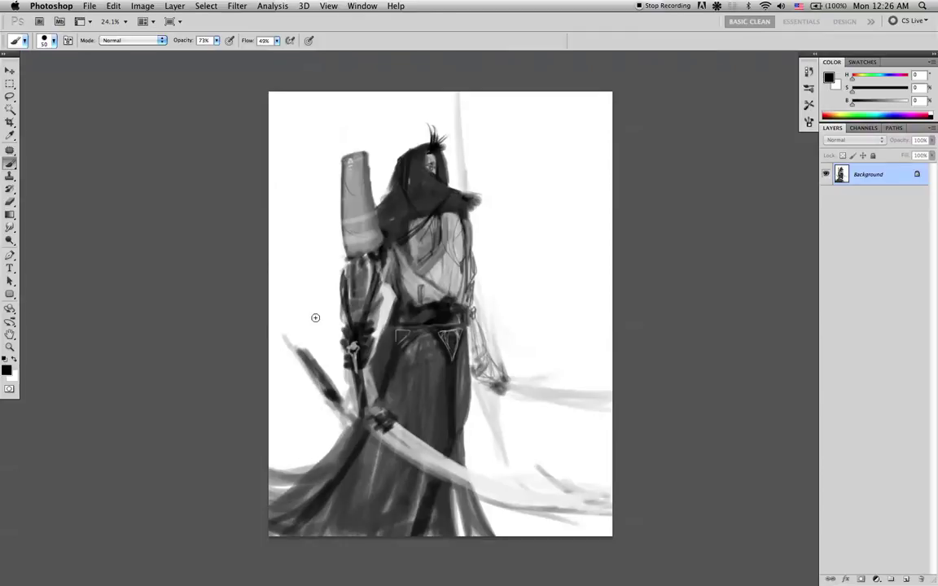
Try long sweeping black strokes up the background beside the sword hilt with a 100 px brush.
key(bracketright)
key(bracketright)
key(bracketright)
key(bracketright)
key(bracketright)
mouse_move(314, 384)
mouse_down()
mouse_move(306, 439)
mouse_move(308, 368)
mouse_move(305, 444)
mouse_move(268, 282)
mouse_up()
mouse_move(298, 438)
mouse_down()
mouse_move(276, 346)
mouse_move(270, 219)
mouse_up()
drag(293, 409, 277, 171)
drag(276, 213, 291, 377)
drag(291, 377, 276, 187)
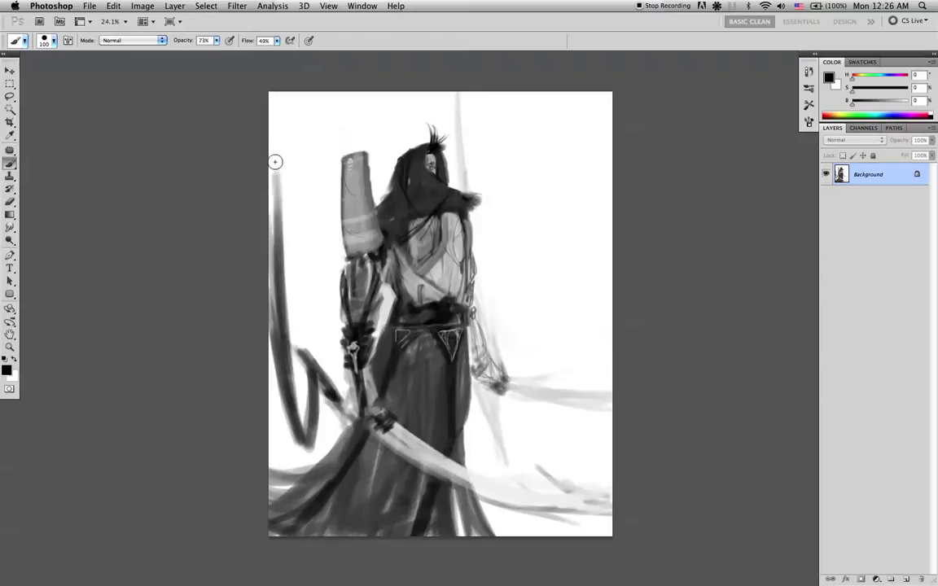
key(ctrl+alt+z)
key(ctrl+alt+z)
key(ctrl+alt+z)
key(ctrl+alt+z)
key(ctrl+alt+z)
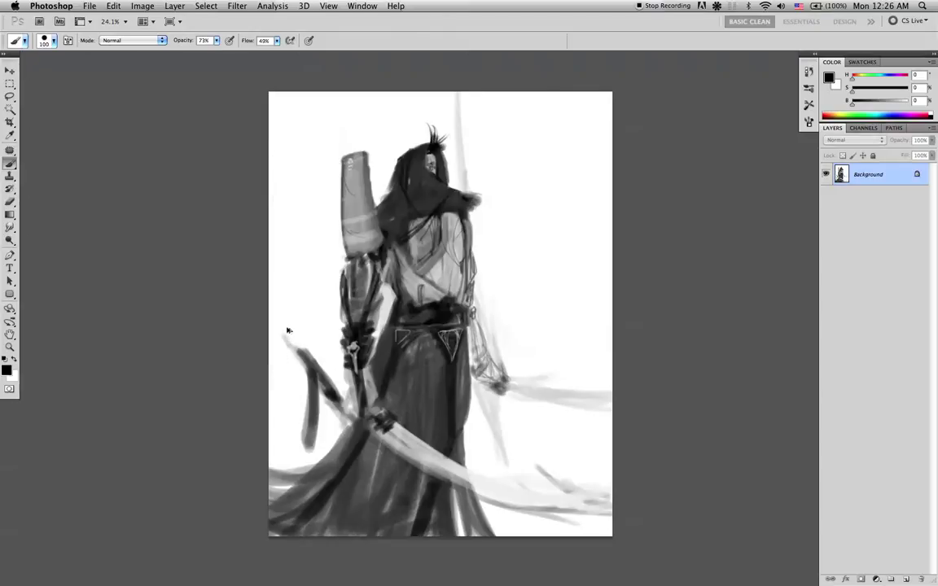
key(ctrl+alt+z)
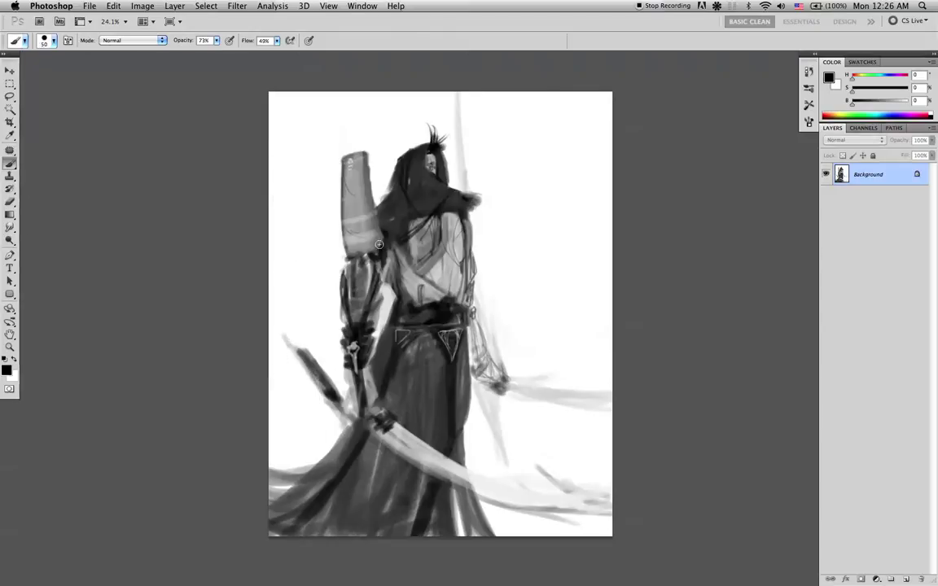
Flip the canvas horizontally and load the Air Brush w/ Color Jitter tool preset.
key(ctrl+shift+h)
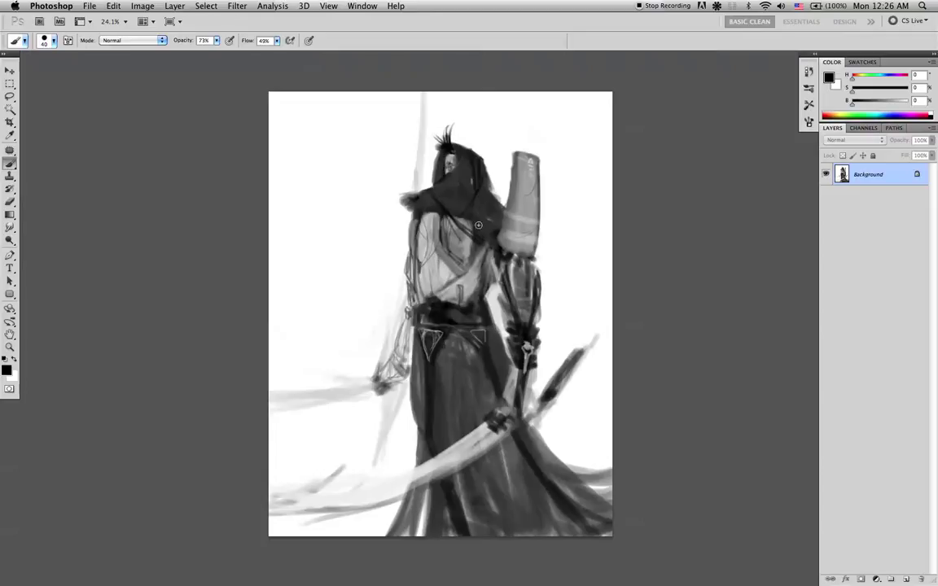
click(808, 121)
click(808, 121)
click(809, 122)
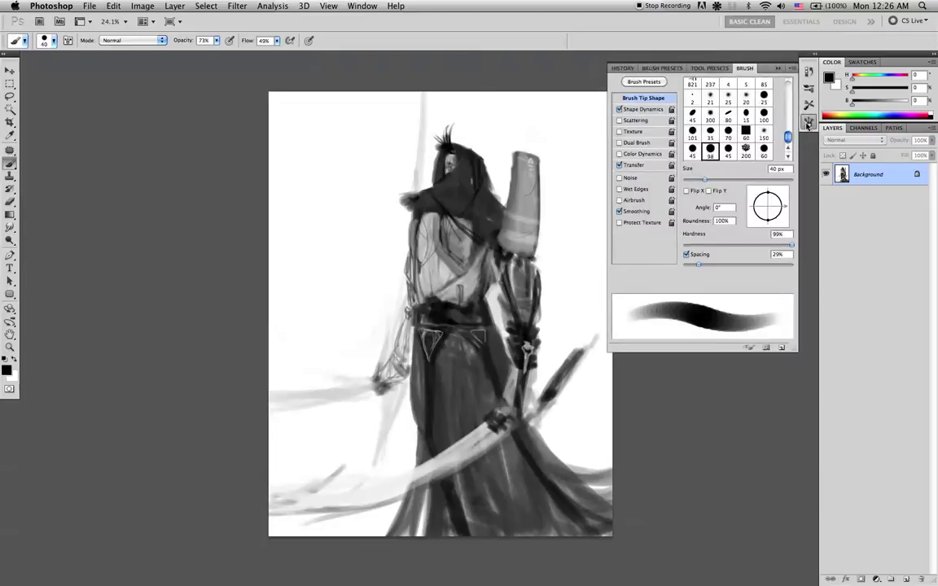
click(808, 104)
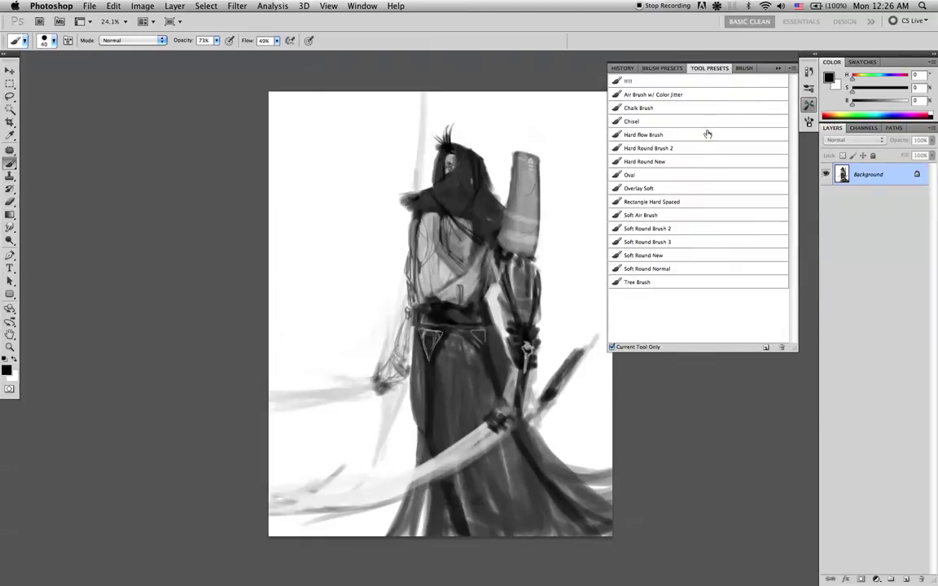
click(697, 96)
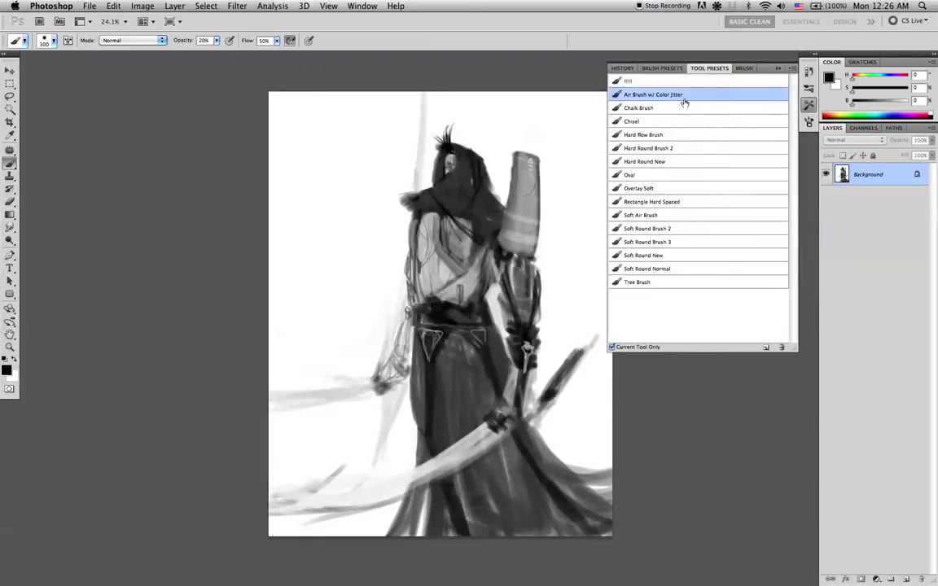
click(777, 69)
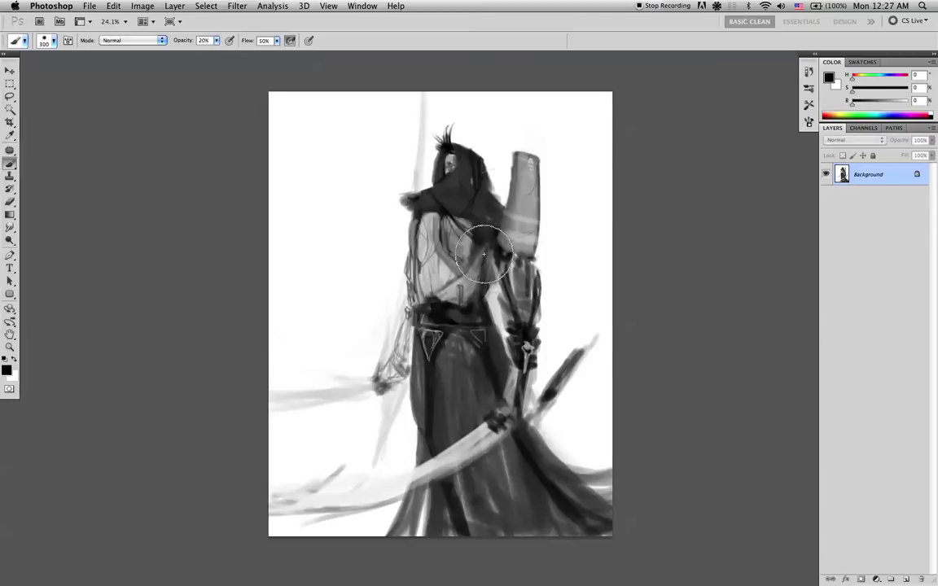
Airbrush soft black over the shoulder guard and far torso, and soft white over the hood below the face, at 175 px.
key(bracketleft)
key(bracketleft)
key(bracketleft)
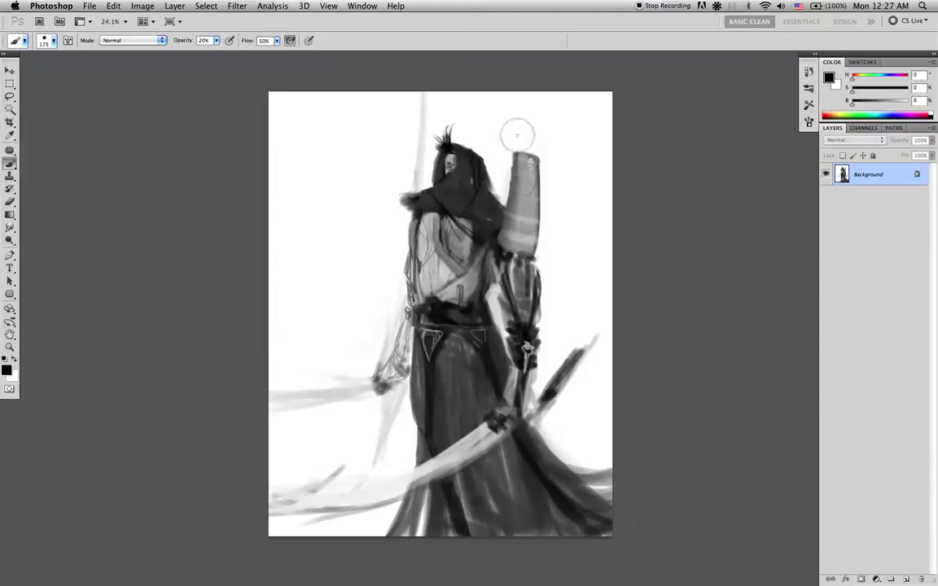
mouse_move(523, 183)
mouse_down()
mouse_move(517, 250)
mouse_move(515, 167)
mouse_move(543, 232)
mouse_move(531, 138)
mouse_up()
mouse_move(424, 216)
mouse_down()
mouse_move(415, 229)
mouse_move(421, 310)
mouse_move(417, 212)
mouse_move(420, 306)
mouse_up()
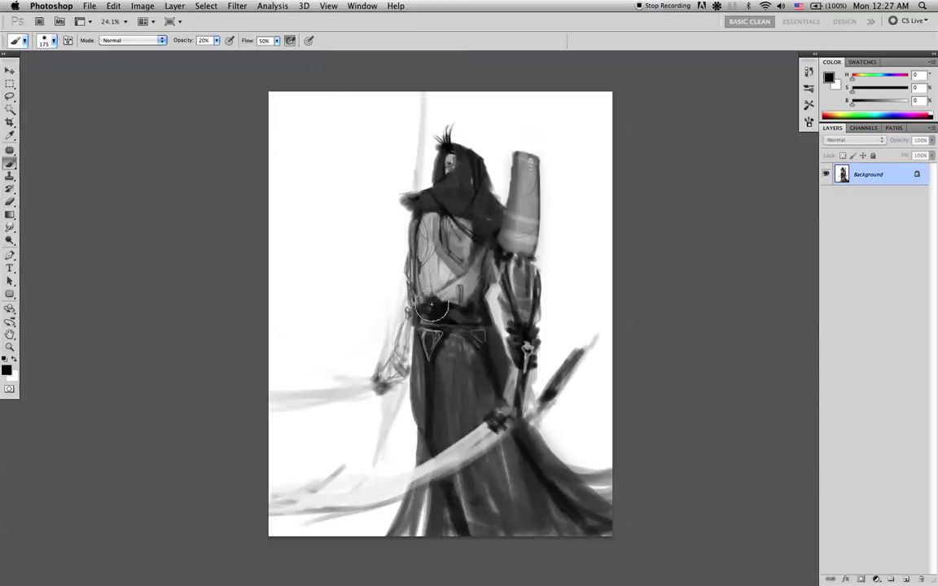
key(x)
mouse_move(442, 236)
mouse_down()
mouse_move(441, 276)
mouse_move(453, 188)
mouse_move(446, 194)
mouse_move(464, 162)
mouse_move(446, 197)
mouse_up()
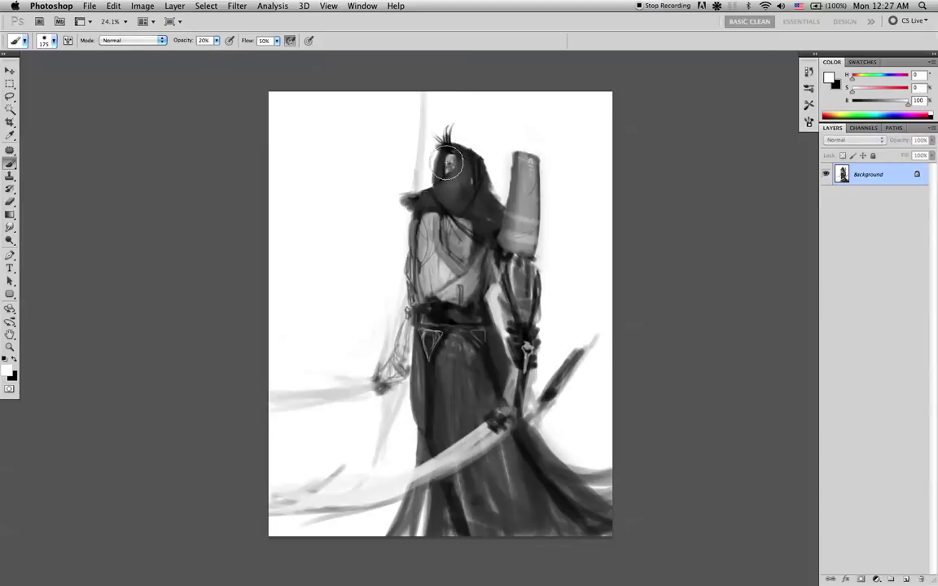
Airbrush soft white highlights down the front of the robe with a 150 px brush.
key(bracketleft)
key(bracketleft)
key(bracketleft)
key(bracketleft)
key(bracketleft)
key(bracketright)
key(bracketright)
key(bracketright)
key(bracketright)
key(bracketright)
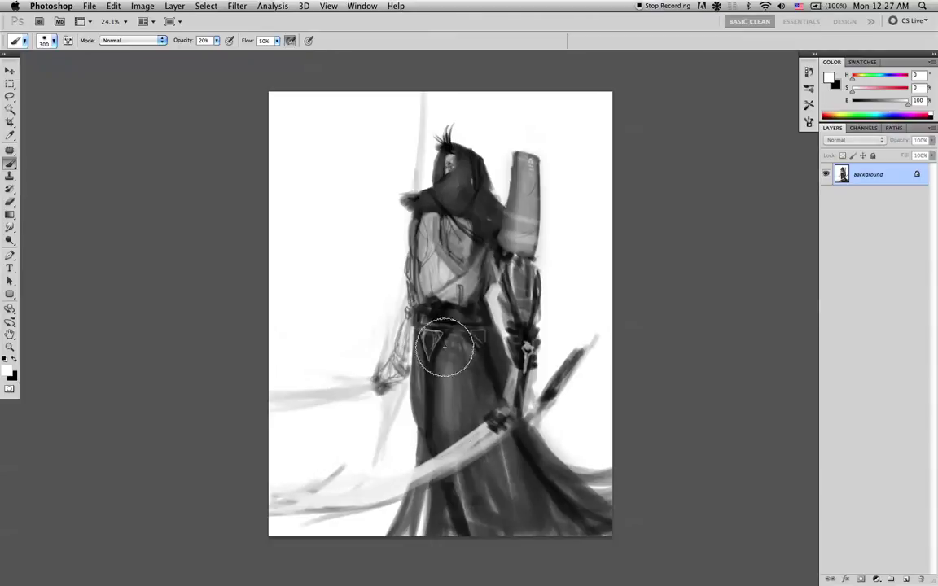
key(bracketleft)
drag(466, 350, 468, 427)
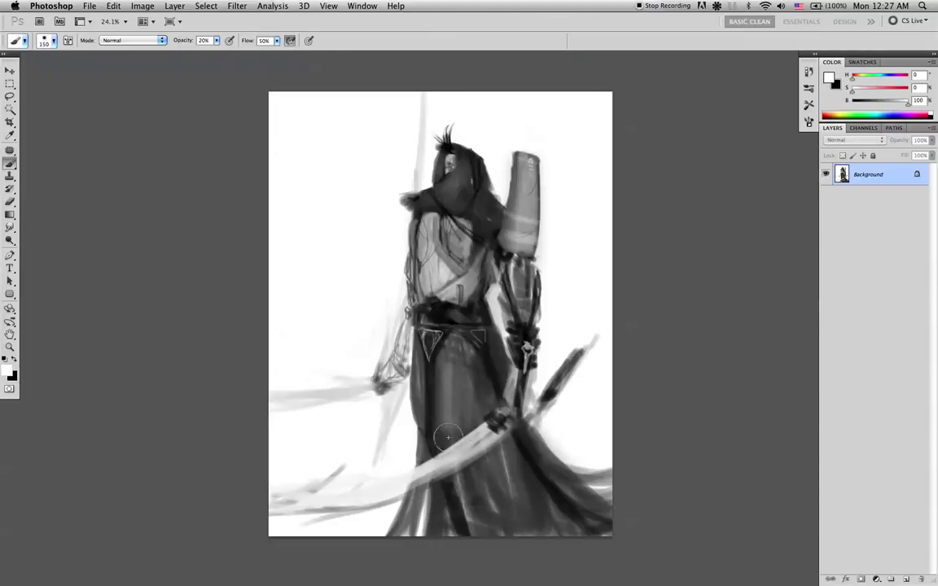
mouse_move(478, 484)
mouse_down()
mouse_move(517, 562)
mouse_move(497, 521)
mouse_up()
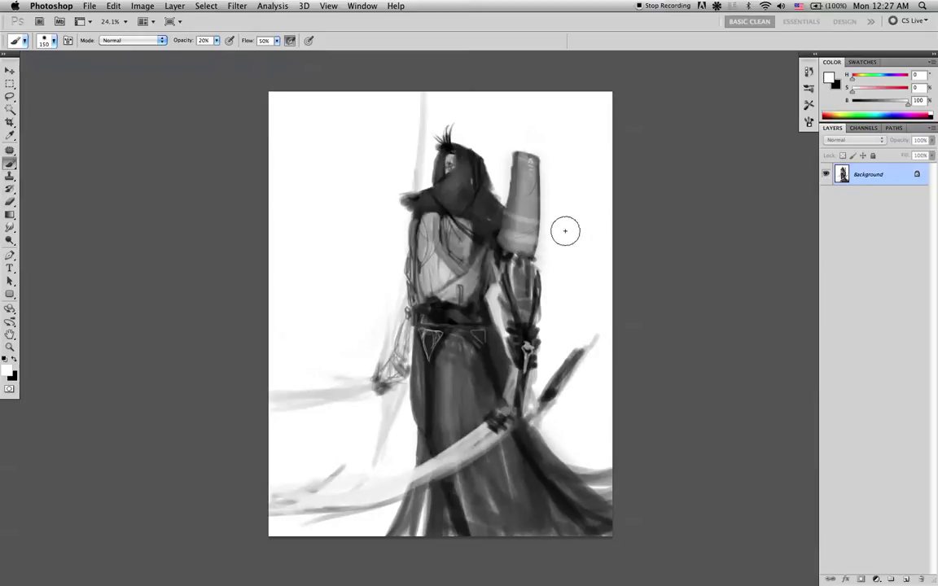
Flip the canvas horizontally, sample dark grey from the hood and load the Soft Round New tool preset.
key(super+shift+h)
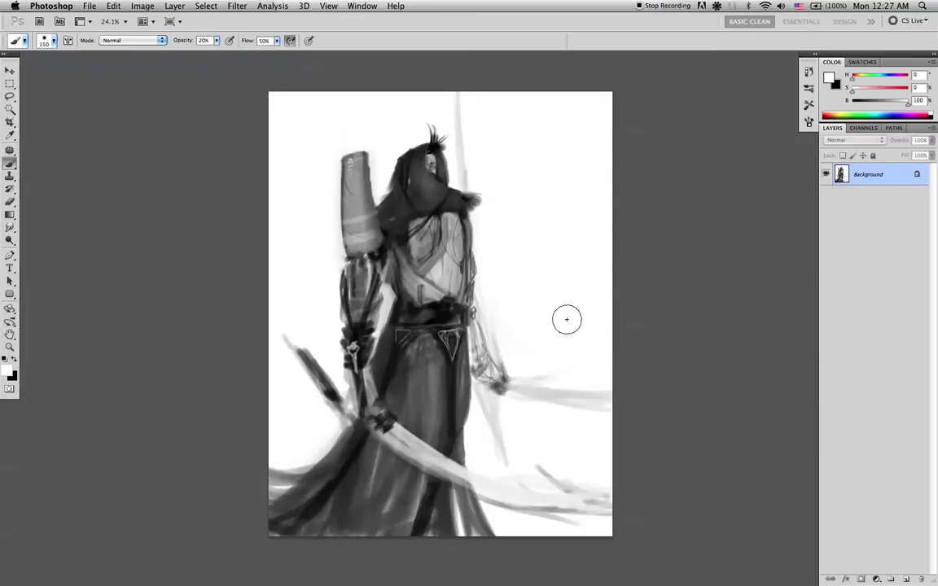
key(x)
alt+click(399, 212)
click(808, 121)
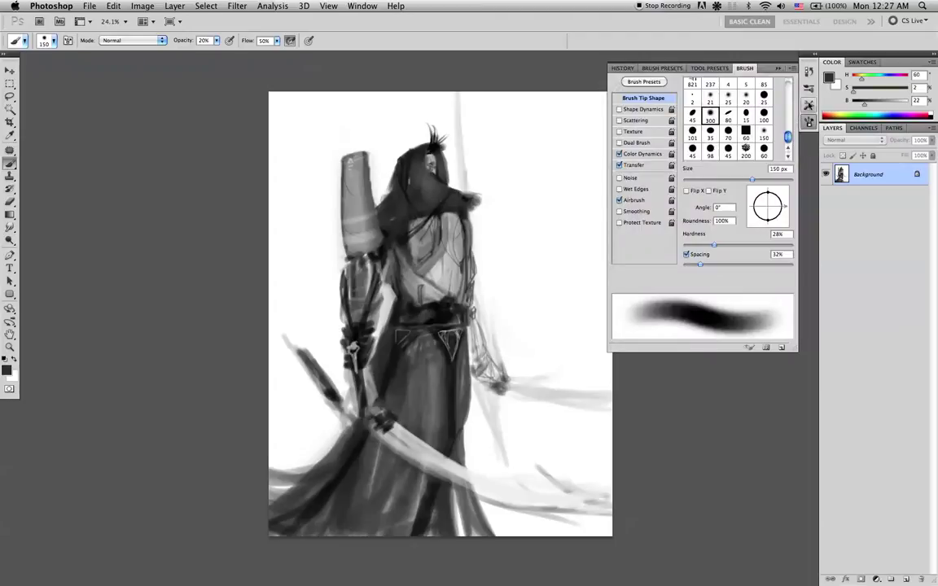
click(808, 104)
click(722, 255)
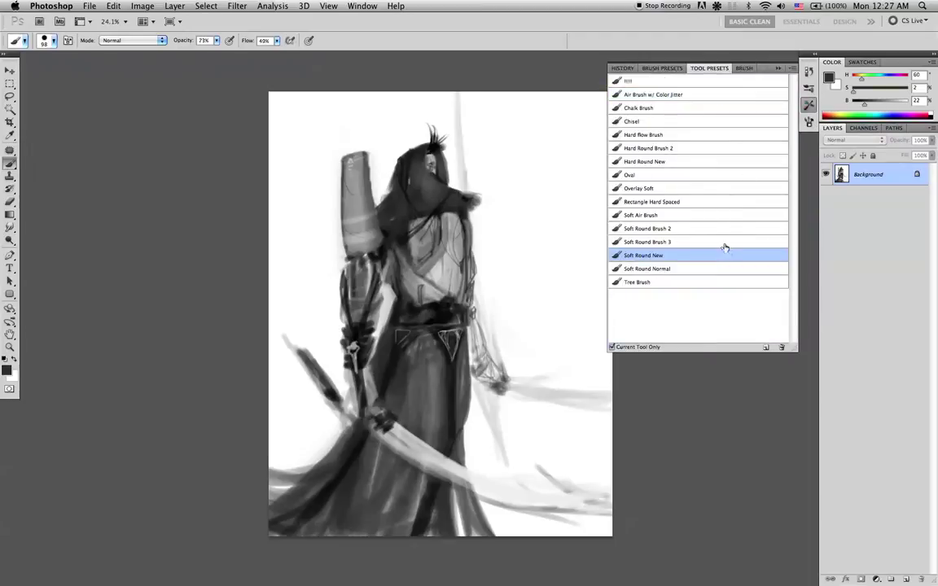
click(778, 67)
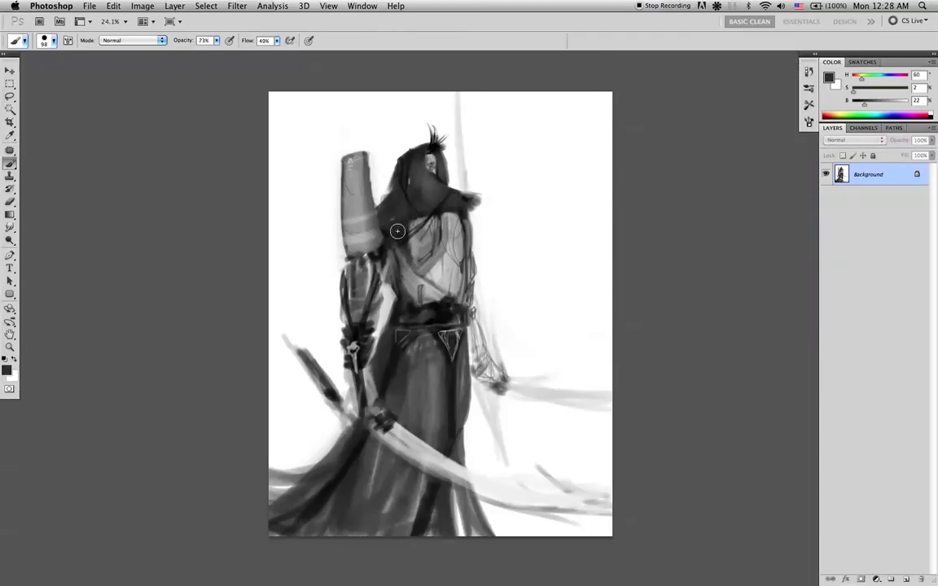
Reduce the brush to 70 px and duplicate the whole painting onto a new layer.
key(bracketleft)
key(bracketleft)
key(bracketleft)
alt+click(407, 209)
key(super+n)
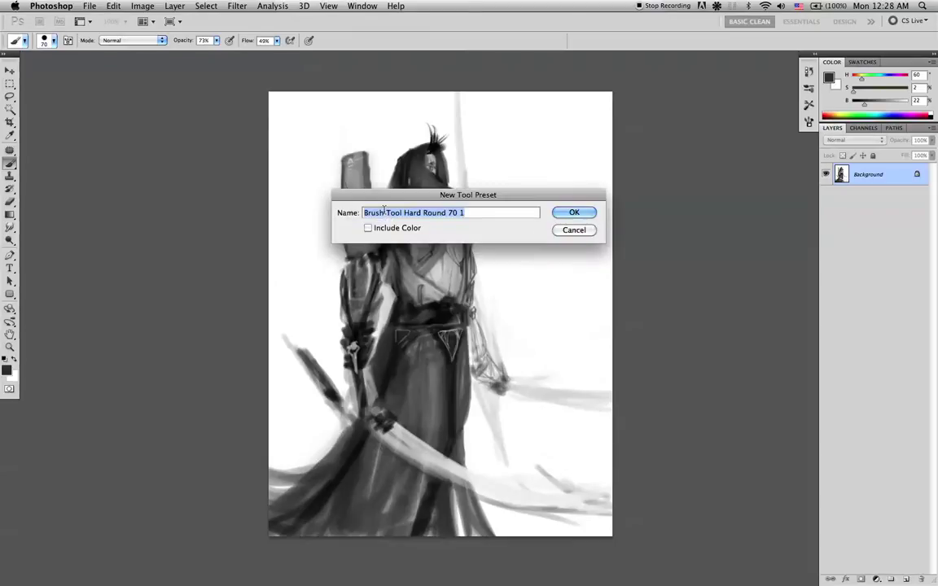
key(Escape)
key(super+a)
key(super+j)
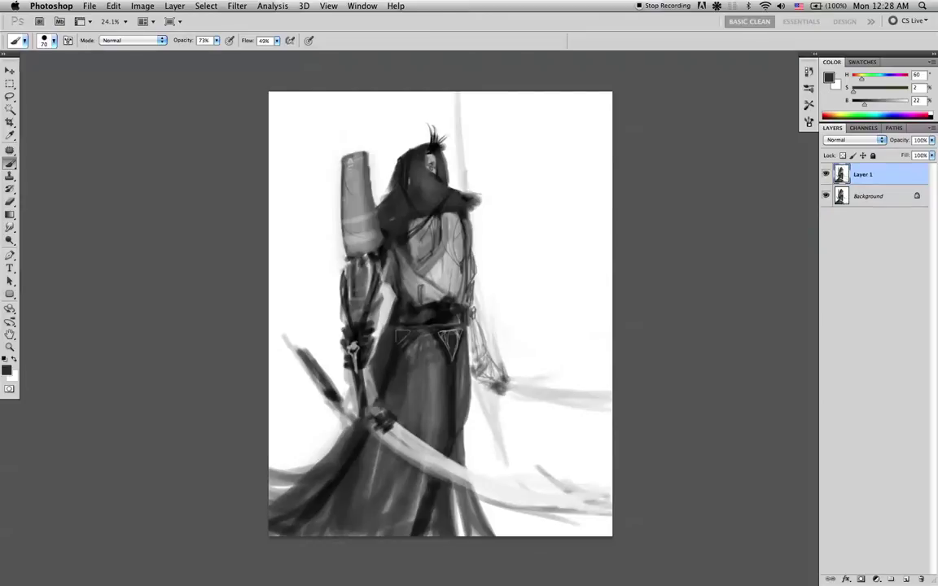
Paint a dark scarf fold from the hood across the shoulder to beneath the shoulder guard, using black and sampled dark grey.
alt+click(401, 223)
drag(398, 235, 428, 215)
mouse_move(376, 267)
mouse_down()
mouse_move(364, 290)
mouse_move(355, 280)
mouse_move(374, 264)
mouse_up()
key(d)
mouse_move(351, 262)
mouse_down()
mouse_move(377, 254)
mouse_move(348, 261)
mouse_move(346, 270)
mouse_move(370, 266)
mouse_move(423, 226)
mouse_up()
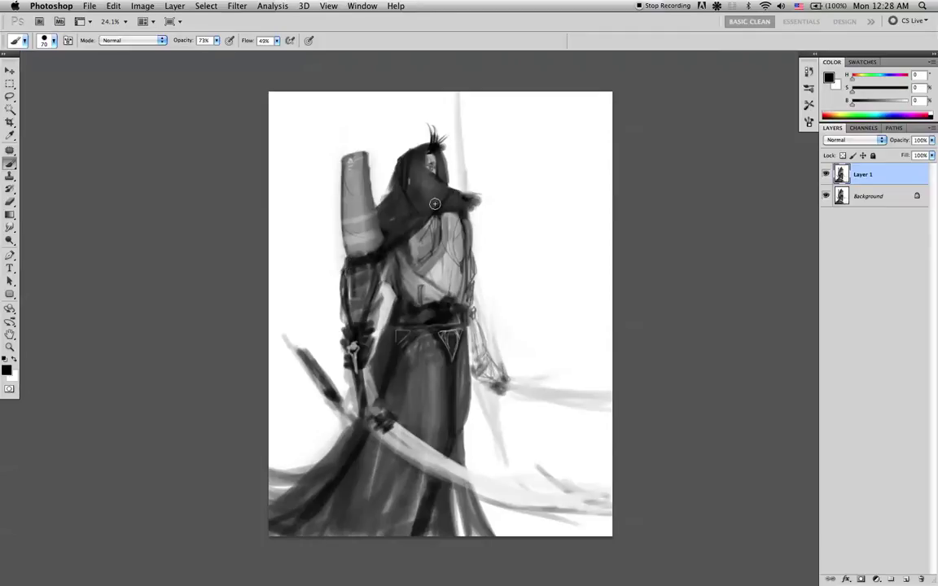
alt+click(364, 263)
drag(367, 260, 383, 250)
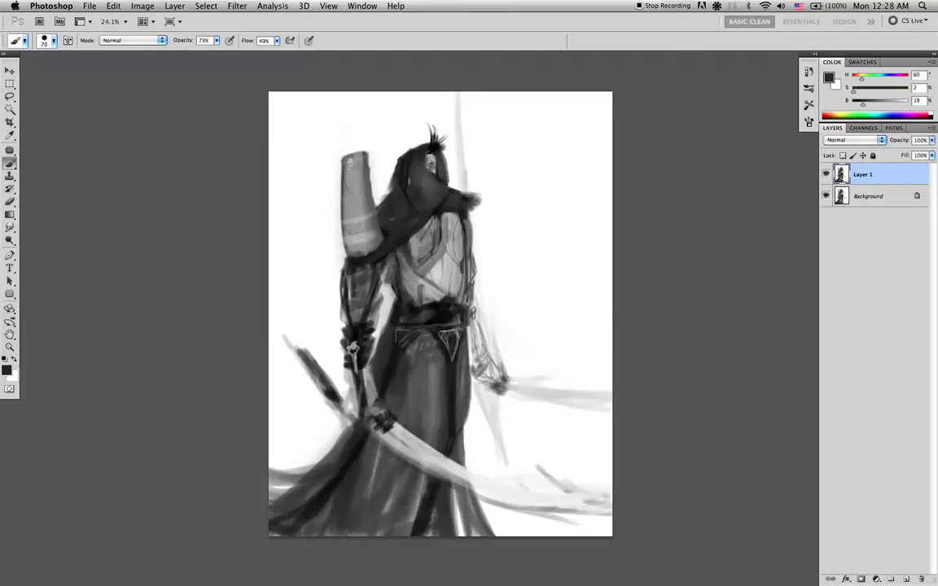
Trim the outer edge of the near upper arm with white and touch up beneath the shoulder guard in dark grey.
key(x)
drag(340, 280, 344, 324)
mouse_move(345, 274)
mouse_down()
mouse_move(345, 319)
mouse_move(347, 263)
mouse_up()
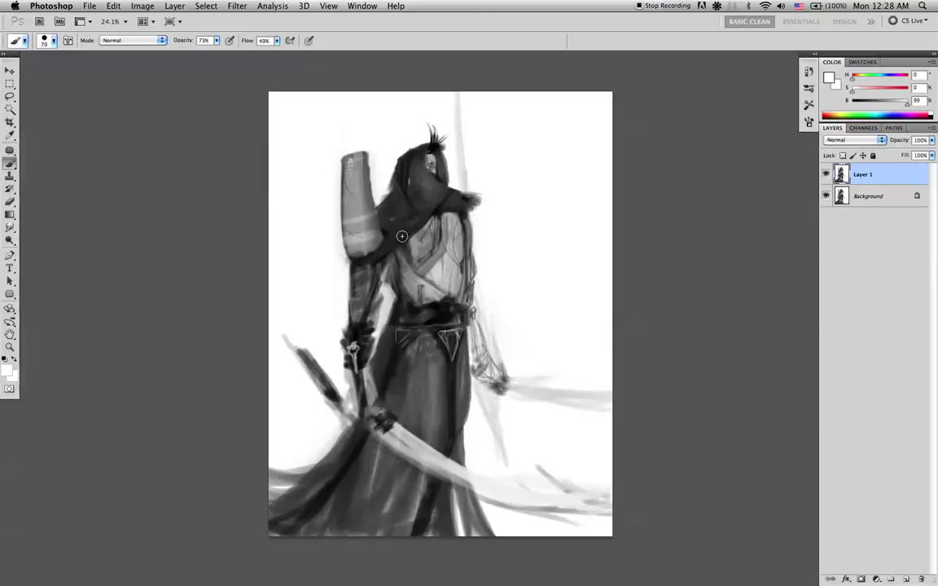
alt+click(328, 244)
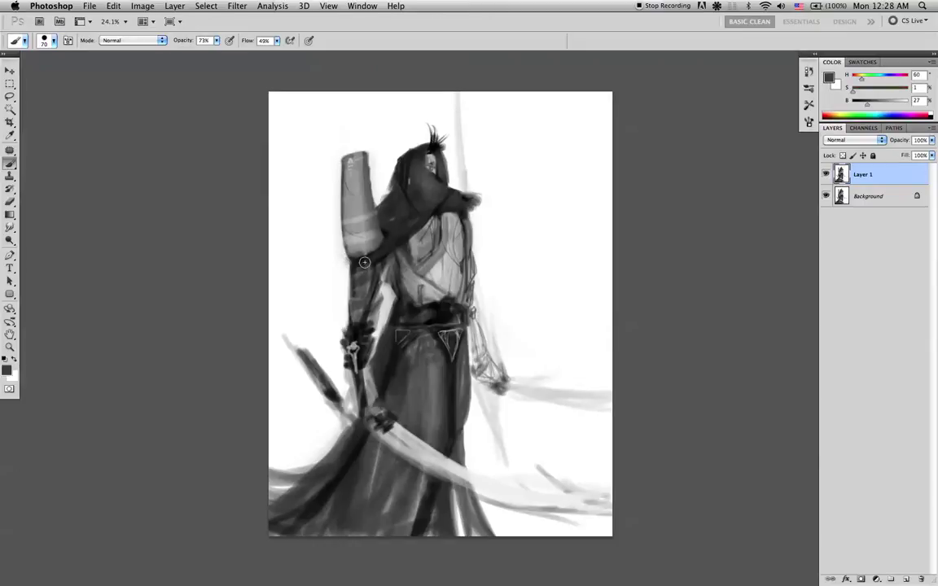
drag(359, 261, 375, 260)
Darken the near sword's hilt with black and extend its tapering tip up toward the canvas edge.
key(d)
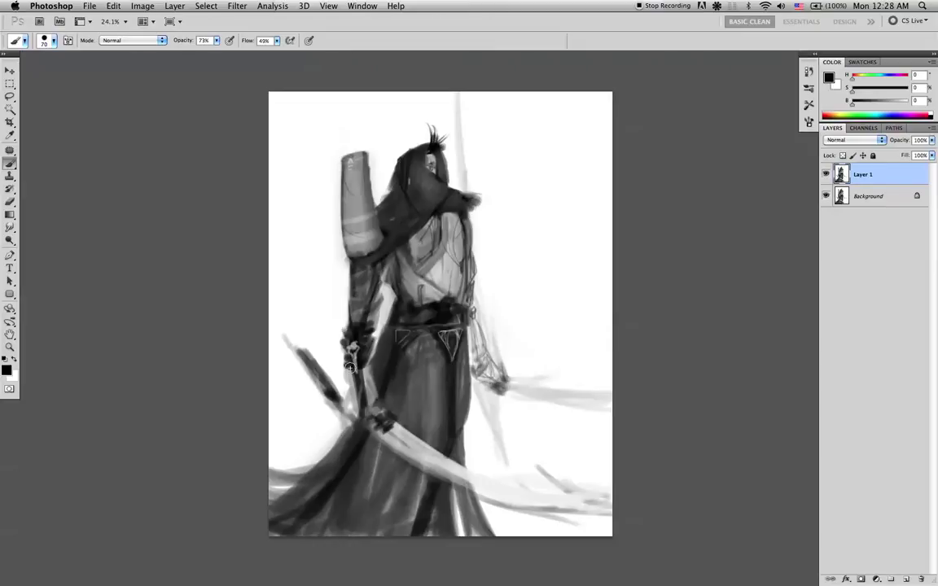
mouse_move(329, 382)
mouse_down()
mouse_move(321, 368)
mouse_move(339, 391)
mouse_up()
drag(303, 351, 274, 306)
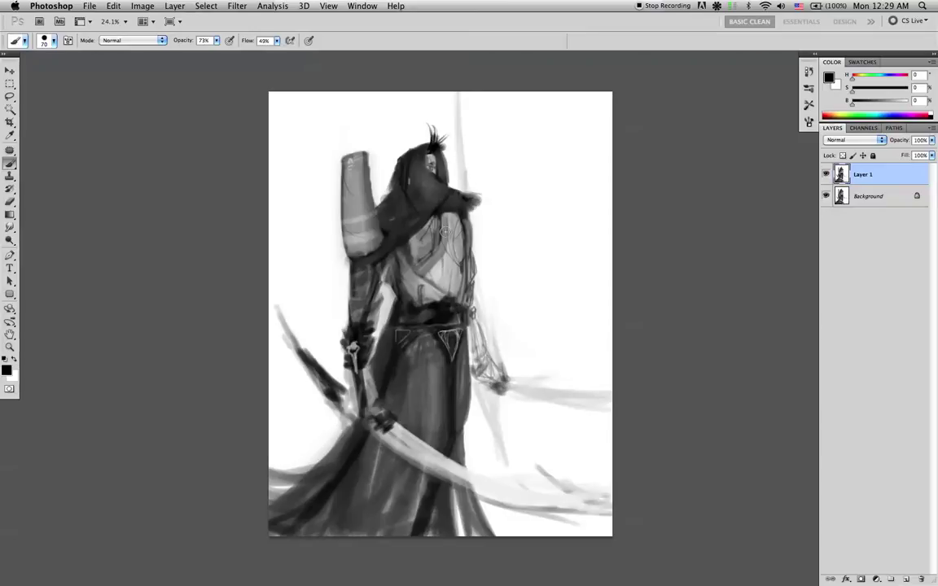
Paint a lighter grey patch on the scarf below the face with tone sampled from the chest, undoing the first strokes.
alt+click(445, 270)
key(bracketleft)
key(bracketleft)
key(bracketleft)
key(bracketleft)
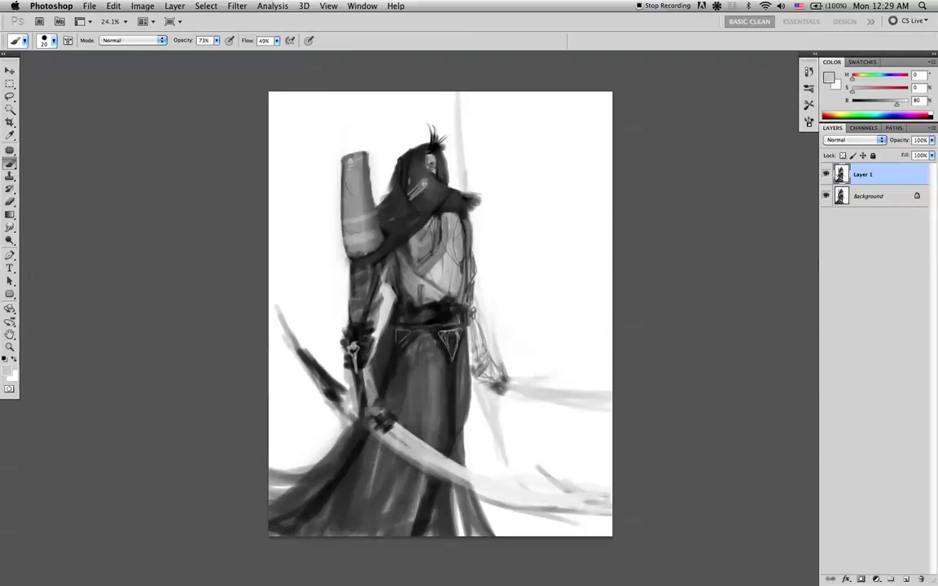
key(alt+super+z)
key(alt+super+z)
key(super+z)
drag(424, 200, 418, 209)
Refine the hood and the grey patch below the face with black and sampled grey strokes at 35 to 40 px.
key(alt+shift+super+e)
key(d)
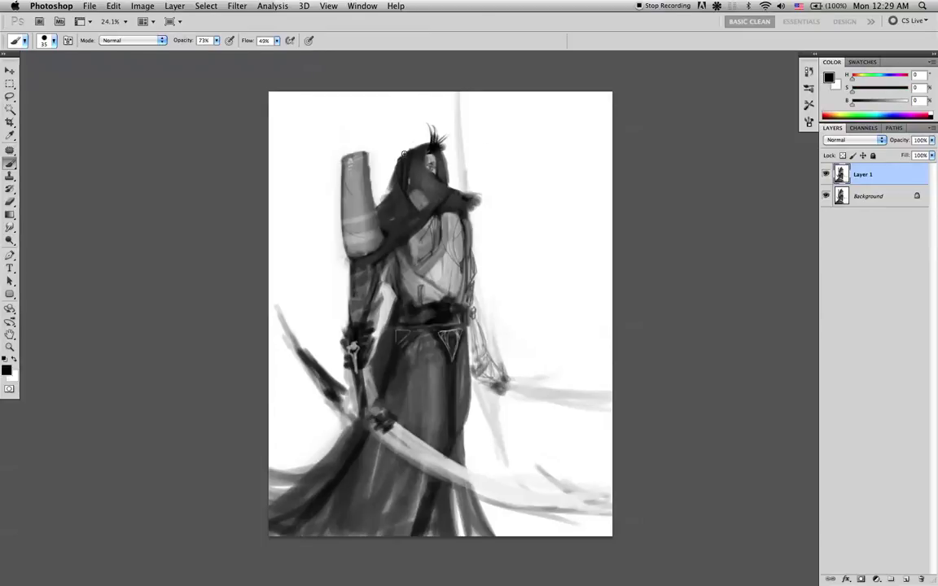
alt+click(417, 198)
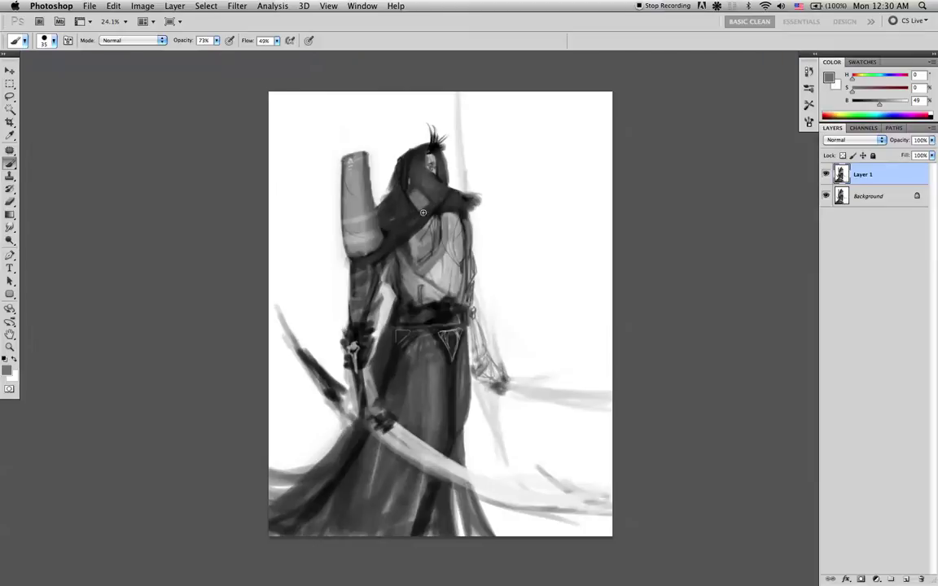
alt+click(381, 162)
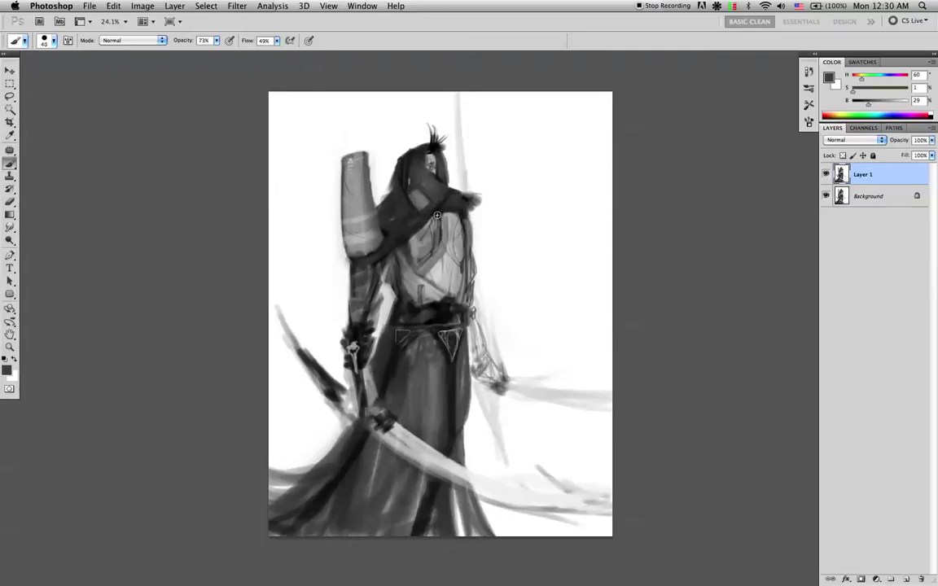
key(e)
key(r)
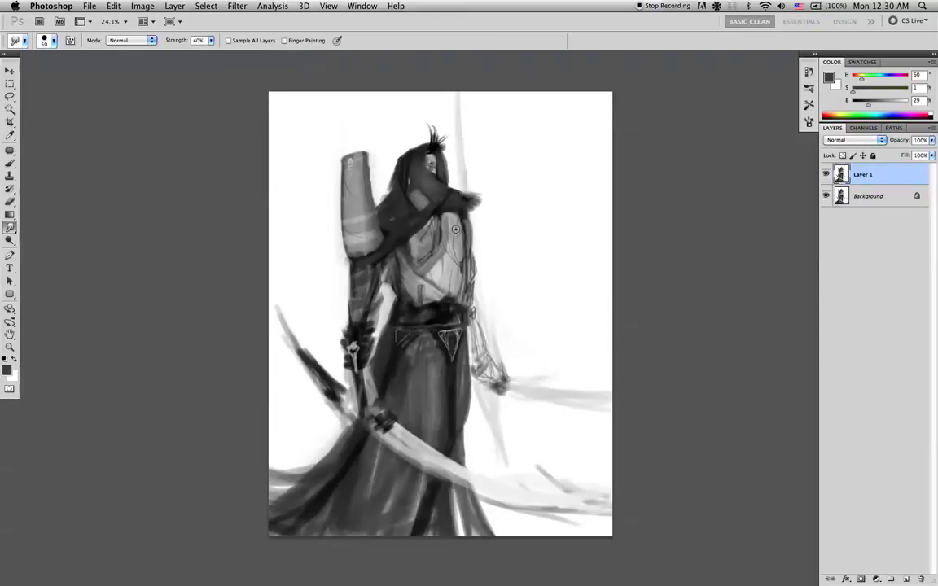
key(b)
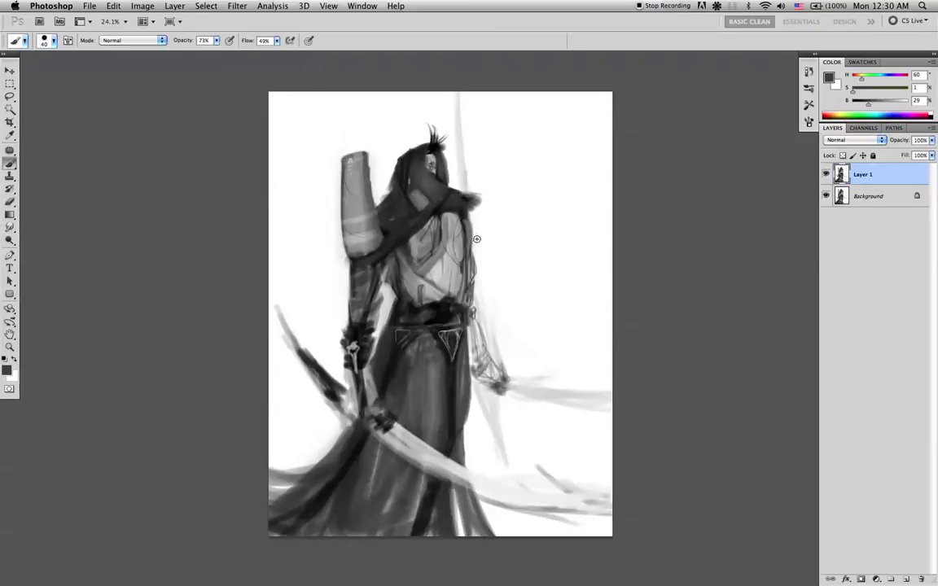
Paint a taller black spike on the hood's crest at 25 px and add finer touches with a smaller brush.
key(d)
key(bracketleft)
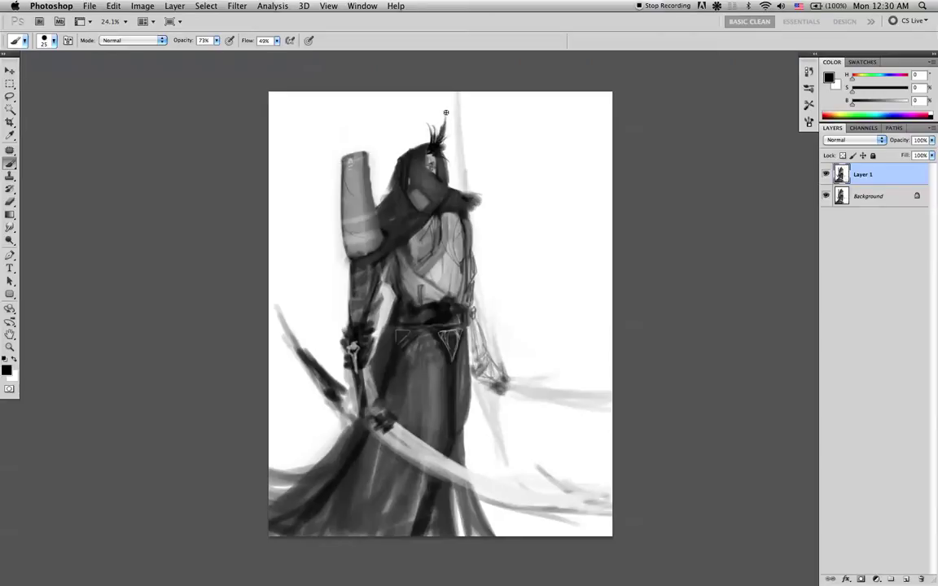
key(bracketleft)
key(bracketleft)
key(bracketleft)
key(z)
key(b)
Even out the robe's front below the belt with sampled dark grey and a 250 px brush.
alt+click(388, 176)
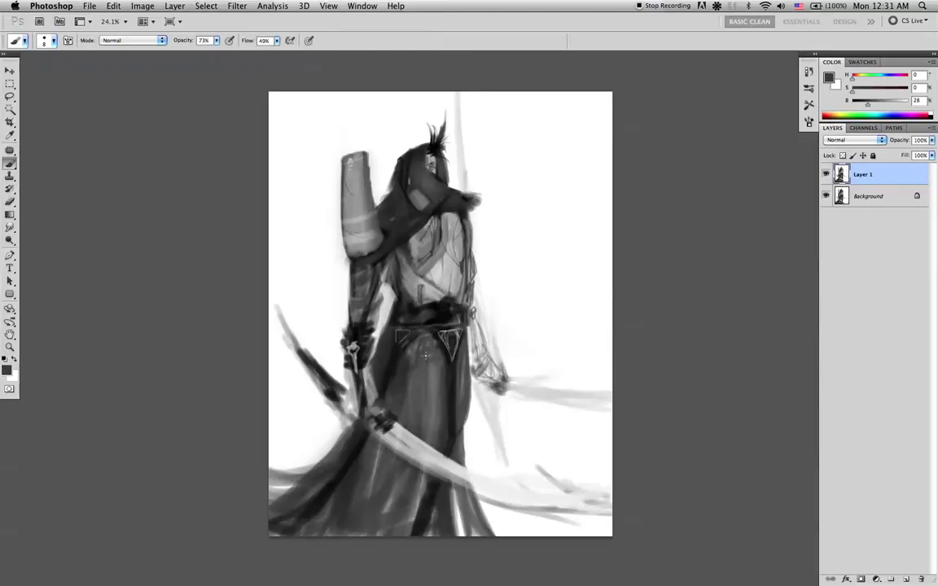
key(bracketright)
key(bracketright)
key(bracketright)
key(bracketright)
key(bracketright)
key(bracketright)
key(bracketright)
key(bracketright)
key(bracketright)
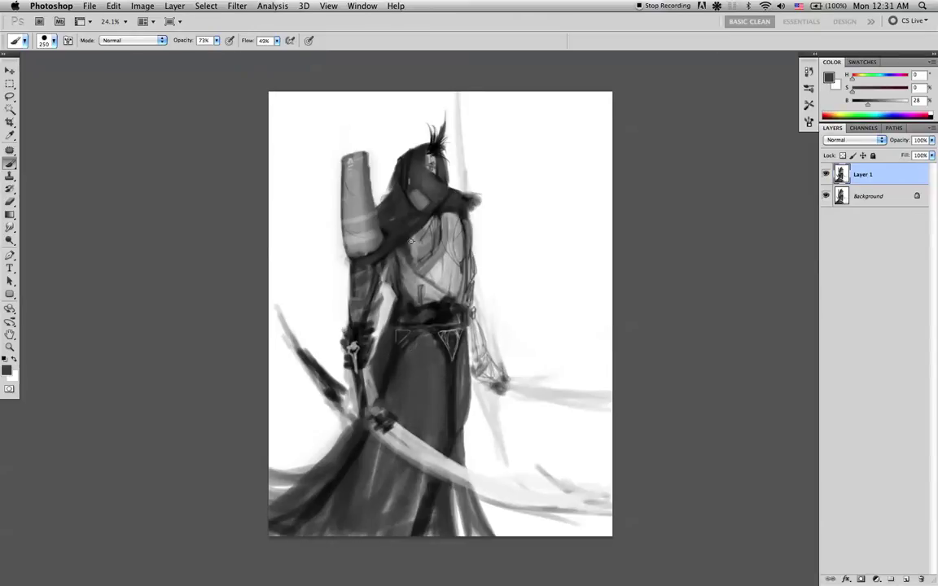
Darken the robe below the belt with broad strokes of a sampled near-black tone at 250 px.
alt+click(387, 171)
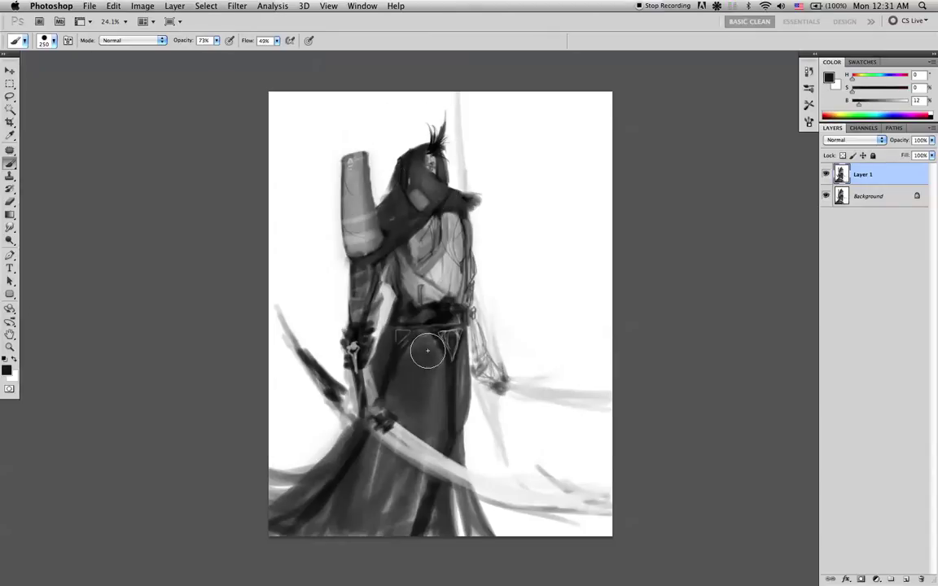
drag(426, 369, 432, 425)
mouse_move(407, 399)
mouse_down()
mouse_move(412, 351)
mouse_move(443, 343)
mouse_move(465, 381)
mouse_up()
Darken the lower robe folds beneath the sword with broad near-black strokes at 250 px, undoing the first stroke.
key(bracketleft)
key(bracketleft)
key(bracketleft)
key(bracketleft)
key(bracketleft)
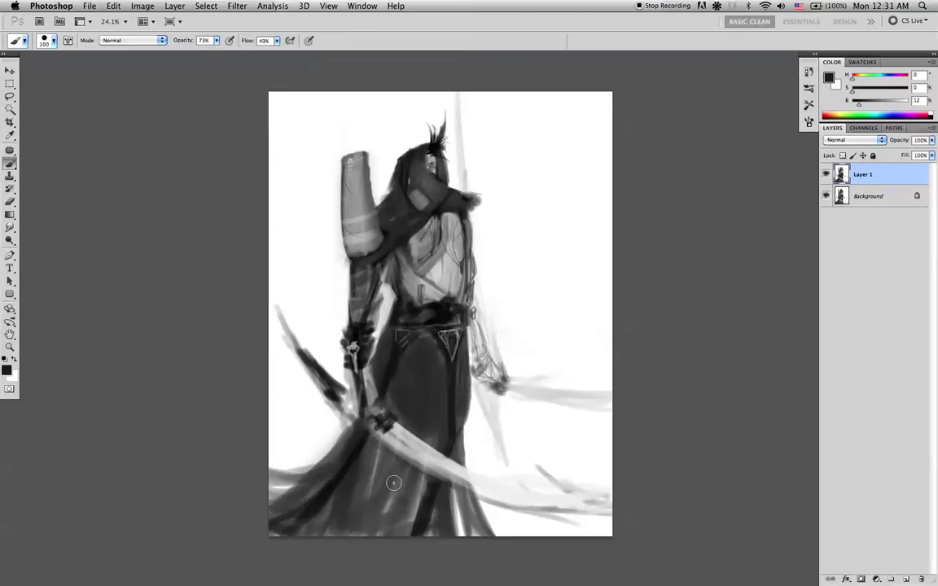
key(bracketright)
key(bracketright)
key(bracketright)
key(bracketright)
key(bracketright)
mouse_move(370, 457)
mouse_down()
mouse_move(408, 489)
mouse_move(344, 521)
mouse_move(363, 467)
mouse_move(306, 535)
mouse_move(376, 525)
mouse_move(404, 505)
mouse_move(391, 560)
mouse_up()
key(super+z)
drag(375, 450, 312, 544)
mouse_move(382, 473)
mouse_down()
mouse_move(362, 528)
mouse_move(403, 480)
mouse_move(415, 492)
mouse_move(389, 446)
mouse_move(404, 473)
mouse_move(378, 487)
mouse_move(393, 461)
mouse_move(318, 528)
mouse_move(373, 446)
mouse_move(300, 536)
mouse_up()
drag(442, 521, 466, 546)
drag(458, 498, 474, 535)
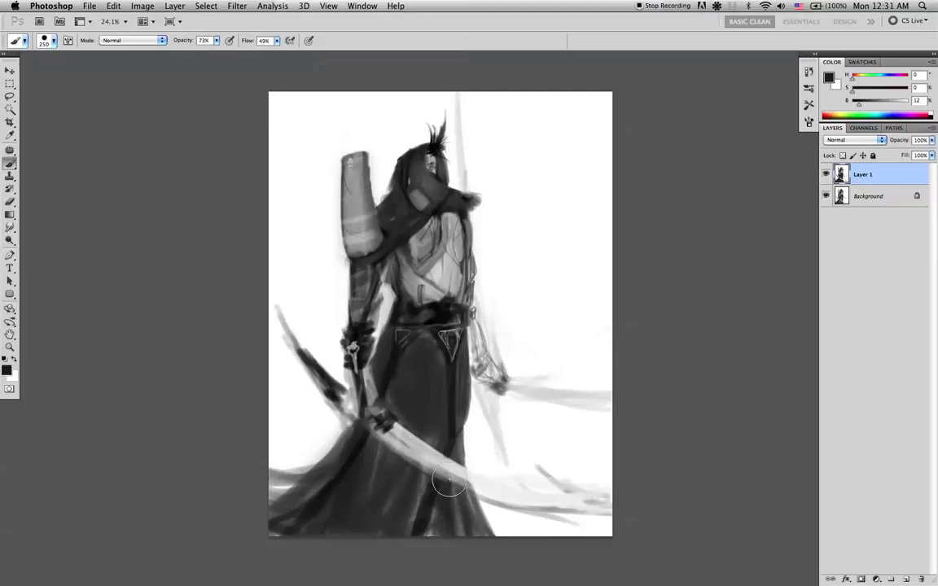
Deepen the robe's side edges with black at 175 px and its trailing edge behind the sword hand at 100 px.
key(d)
key(bracketleft)
key(bracketleft)
key(bracketleft)
key(bracketleft)
key(bracketleft)
key(bracketleft)
key(bracketright)
key(bracketright)
key(bracketright)
key(bracketright)
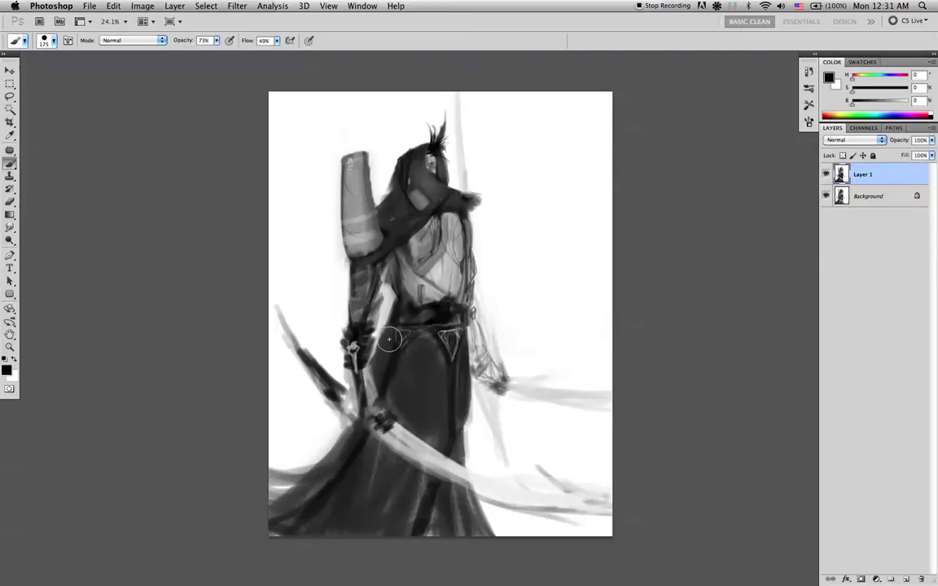
key(bracketleft)
key(bracketleft)
key(bracketleft)
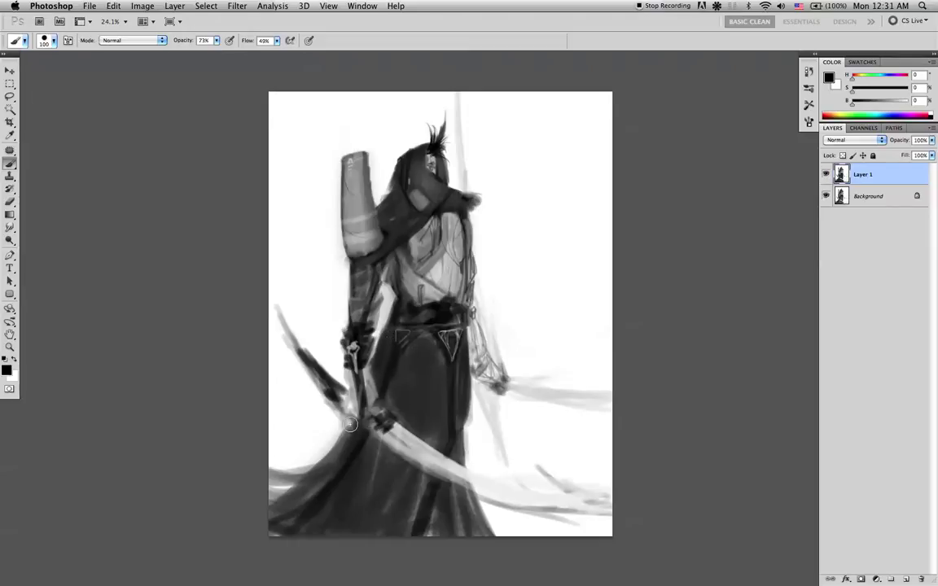
drag(350, 425, 319, 467)
Darken the trailing hem of the robe with black strokes at 250 px.
key(bracketright)
key(bracketright)
key(bracketright)
key(bracketright)
key(bracketright)
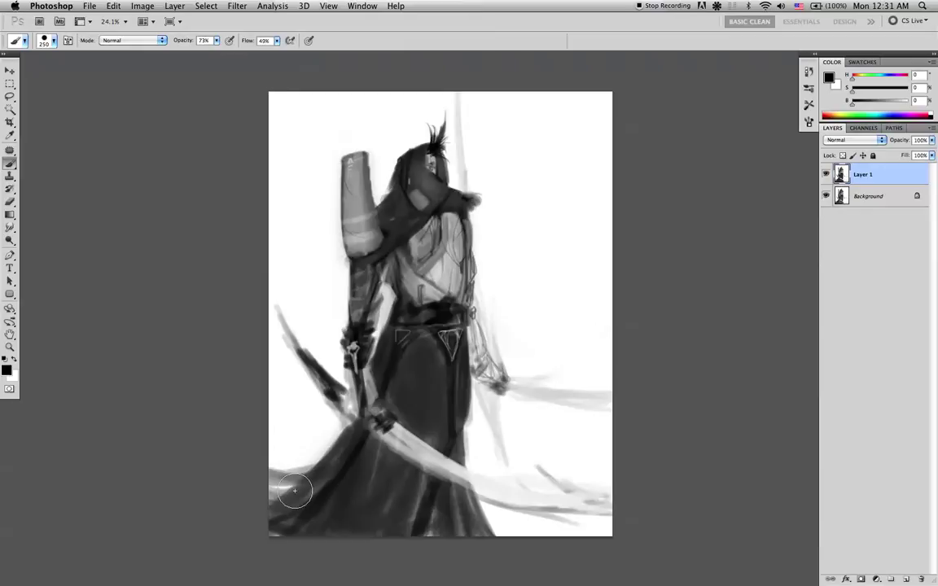
key(super+e)
key(super+shift+n)
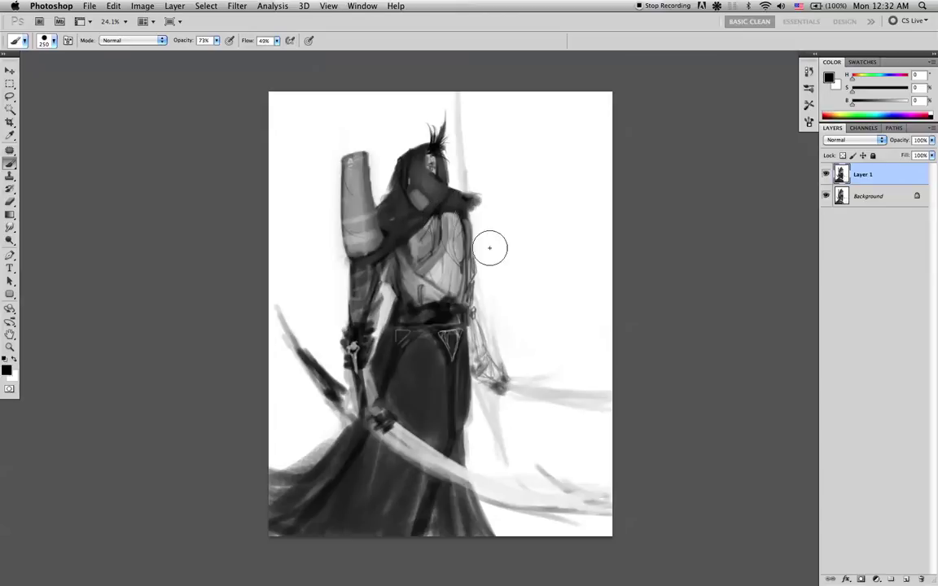
Paint fine highlights on the face with light grey sampled from the far sword at 8 px, and sample dark grey from the scarf.
key(bracketleft)
key(bracketleft)
key(bracketleft)
key(bracketleft)
key(bracketleft)
key(bracketleft)
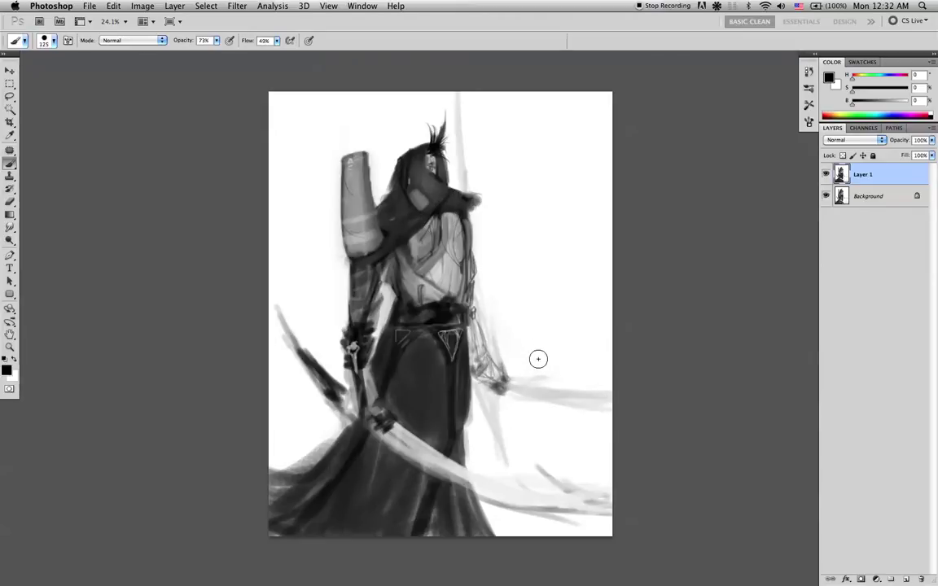
key(bracketleft)
key(bracketleft)
key(bracketleft)
alt+click(533, 388)
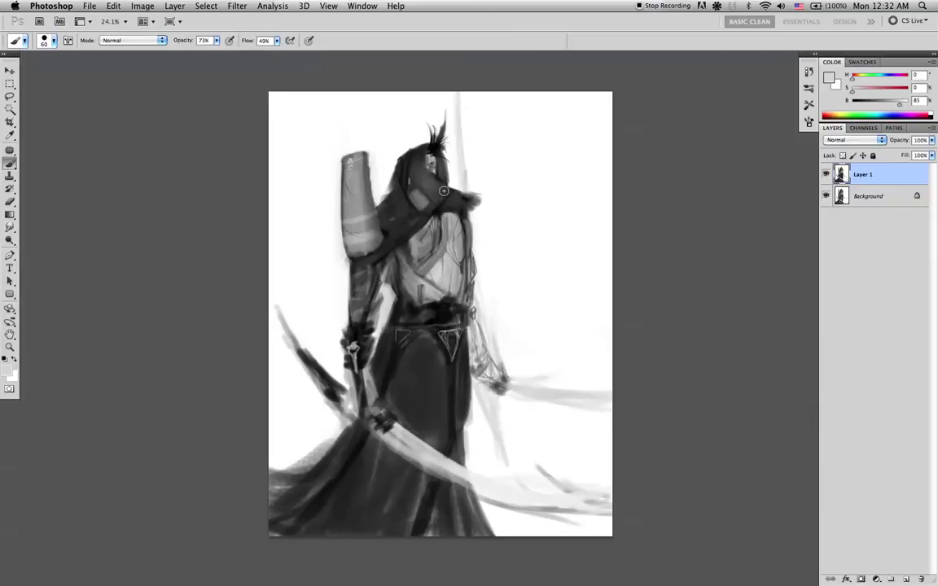
key(bracketleft)
key(bracketleft)
key(bracketleft)
key(bracketleft)
key(bracketleft)
key(bracketleft)
alt+click(437, 265)
alt+click(579, 400)
key(bracketright)
key(bracketright)
key(bracketright)
key(bracketright)
key(bracketleft)
key(bracketleft)
key(bracketleft)
key(bracketleft)
key(bracketleft)
key(bracketleft)
key(bracketleft)
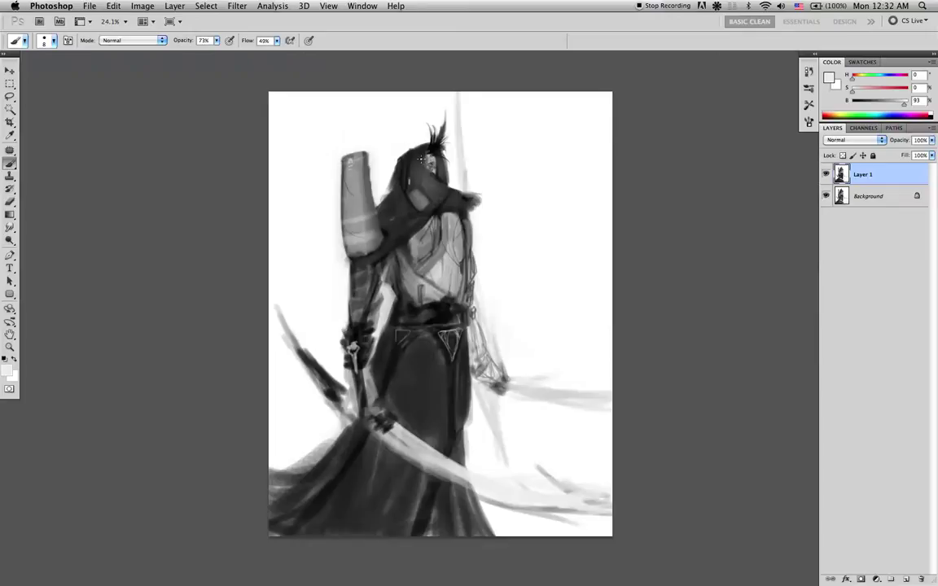
drag(433, 169, 428, 168)
key(d)
alt+click(440, 210)
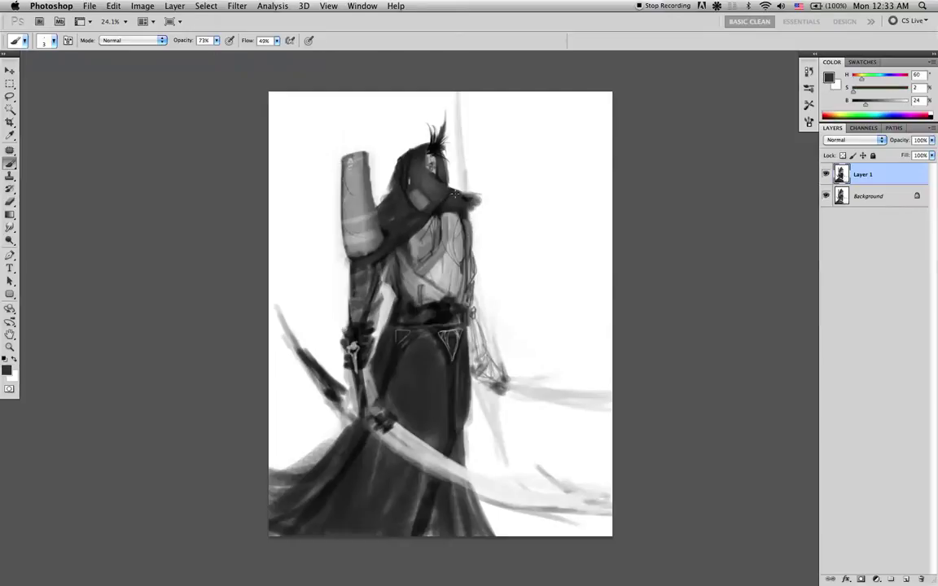
Darken the front folds of the scarf below the chin with sampled scarf grey and black, enlarging the brush to 35 px.
alt+click(432, 212)
key(d)
key(bracketright)
key(bracketright)
key(bracketright)
key(bracketright)
key(bracketright)
alt+click(446, 200)
key(d)
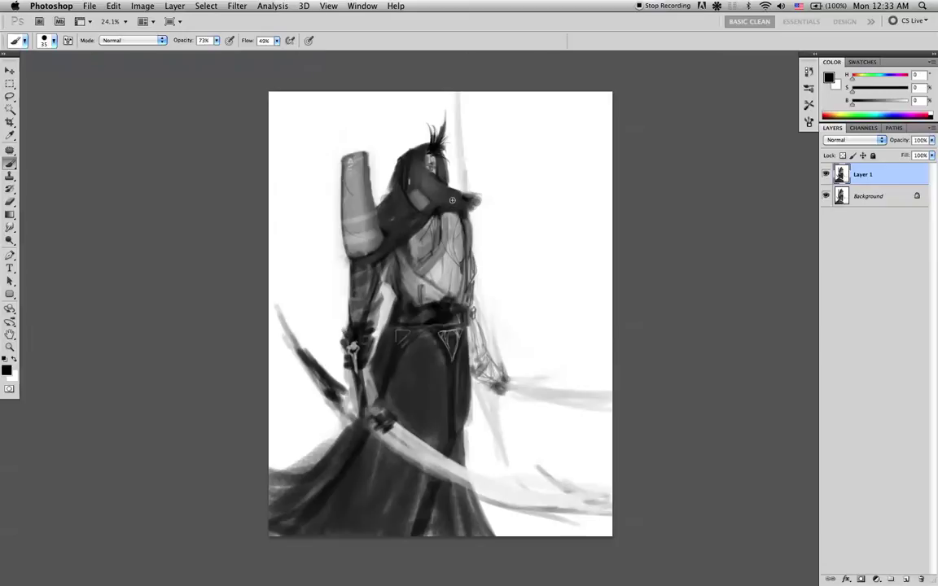
Extend the scarf's front end into ragged wisps with small strokes of black and dark greys sampled from the scarf.
key(bracketleft)
key(bracketleft)
key(bracketleft)
key(bracketleft)
key(bracketleft)
key(bracketleft)
alt+click(453, 189)
key(bracketright)
key(d)
alt+click(472, 192)
key(d)
Refine the scarf's wispy tip with light grey sampled from the chest, black at 30 px and white at 10 px.
alt+click(441, 253)
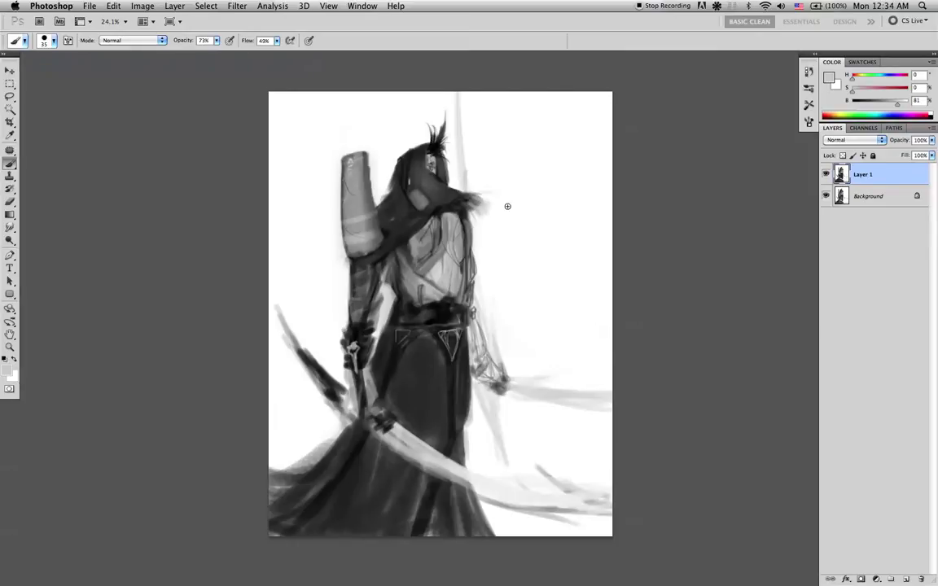
key(bracketright)
key(bracketright)
key(bracketright)
key(bracketleft)
key(d)
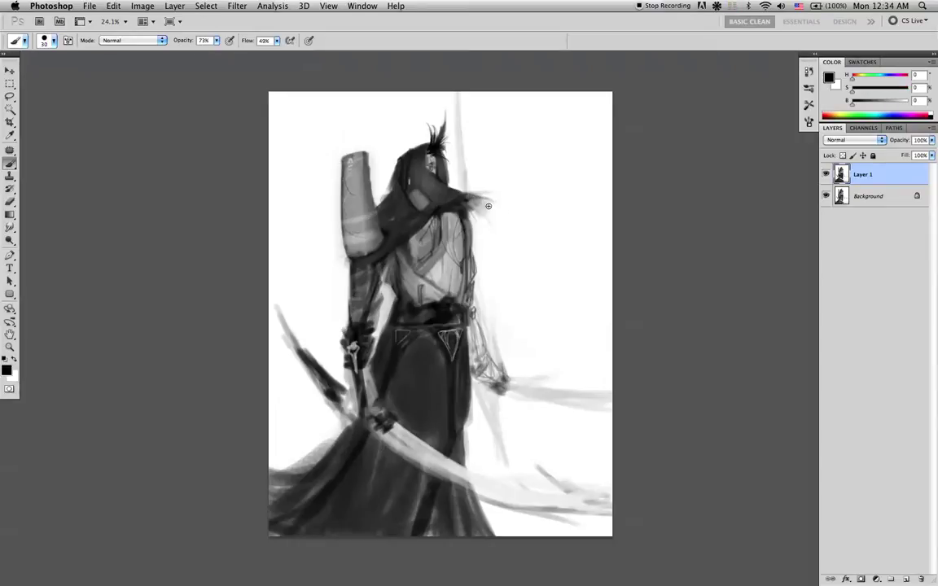
key(x)
key(bracketleft)
key(bracketleft)
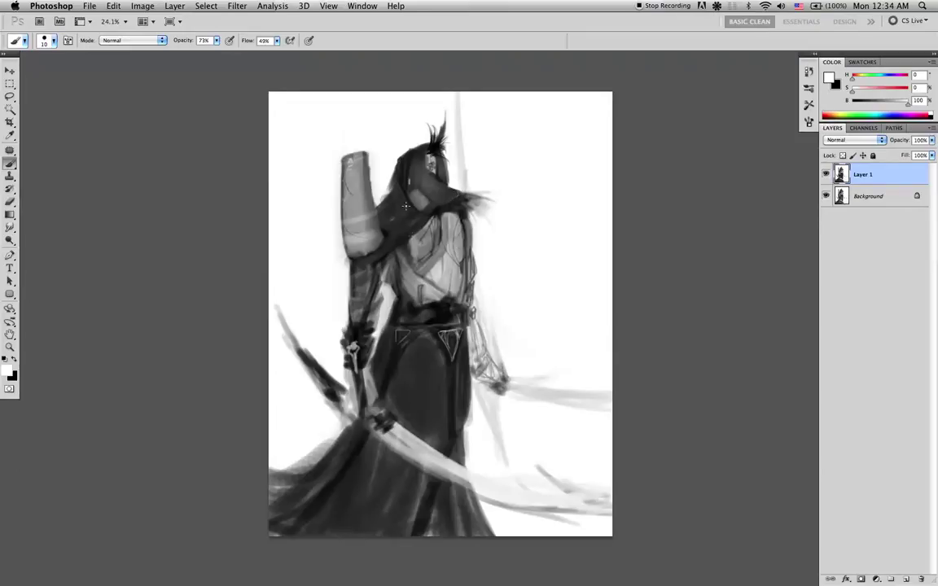
Sample mid-grey from the torso's edge, and flip the canvas horizontally and back to check the composition.
alt+click(403, 262)
key(super+shift+h)
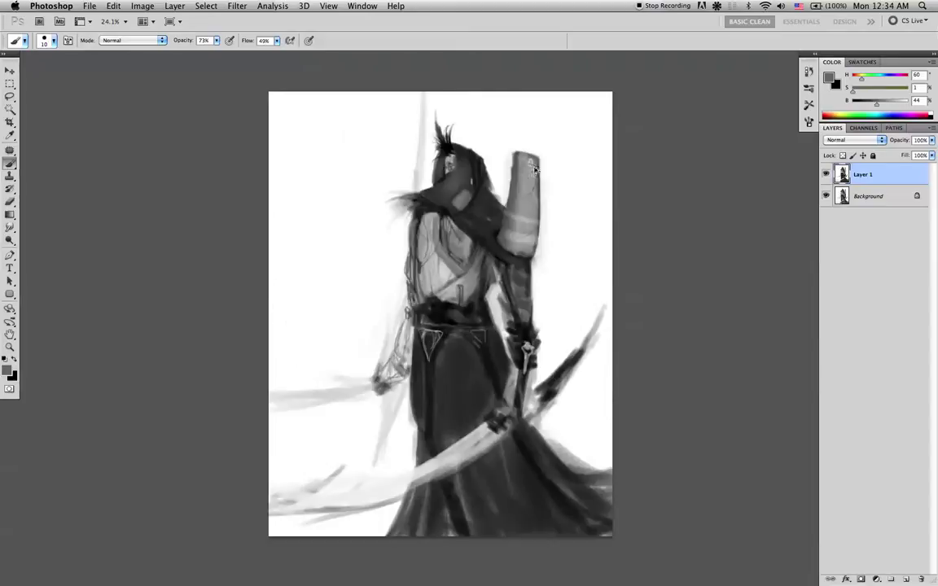
key(ctrl+shift+h)
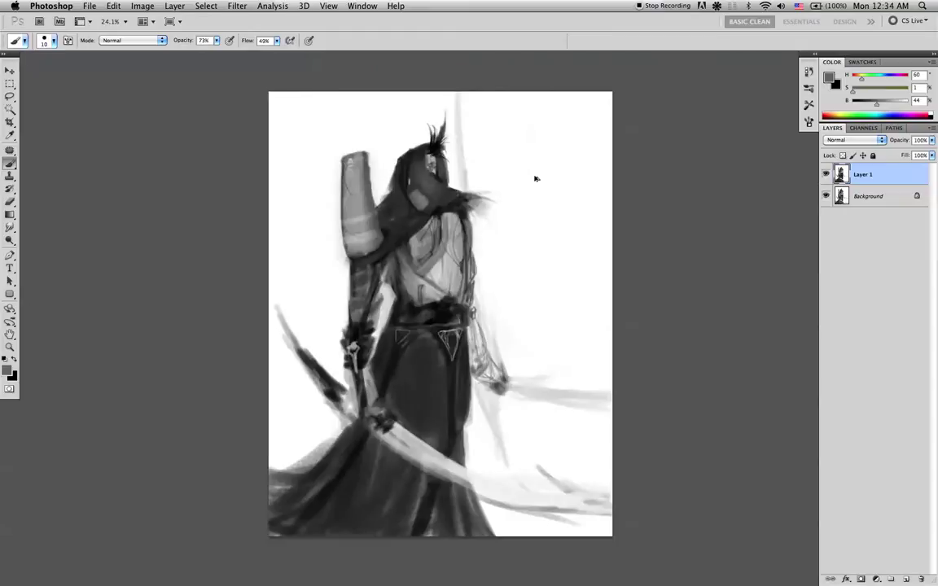